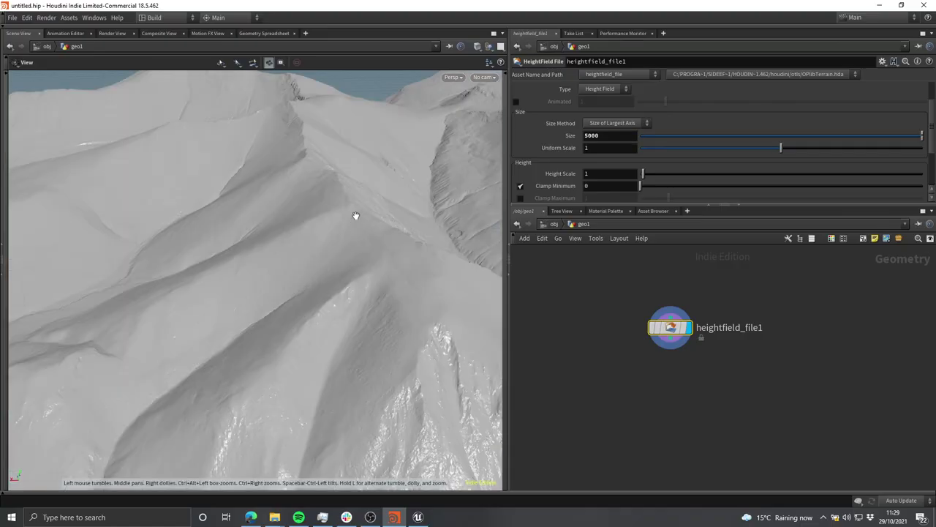
{"action": "right_click_drag", "start_coordinate": [356, 217], "coordinate": [148, 224]}
{"action": "right_click_drag", "start_coordinate": [398, 192], "coordinate": [333, 183]}
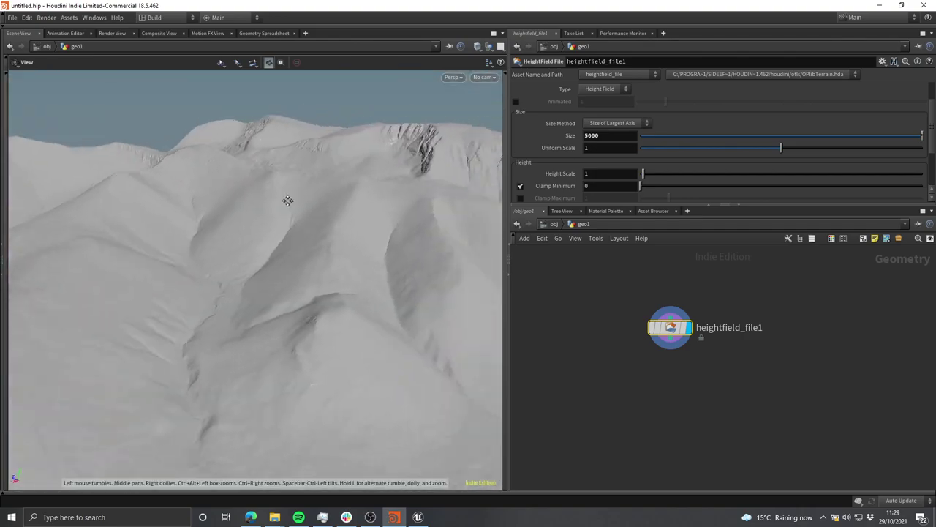
{"action": "left_click_drag", "start_coordinate": [507, 215], "coordinate": [631, 214]}
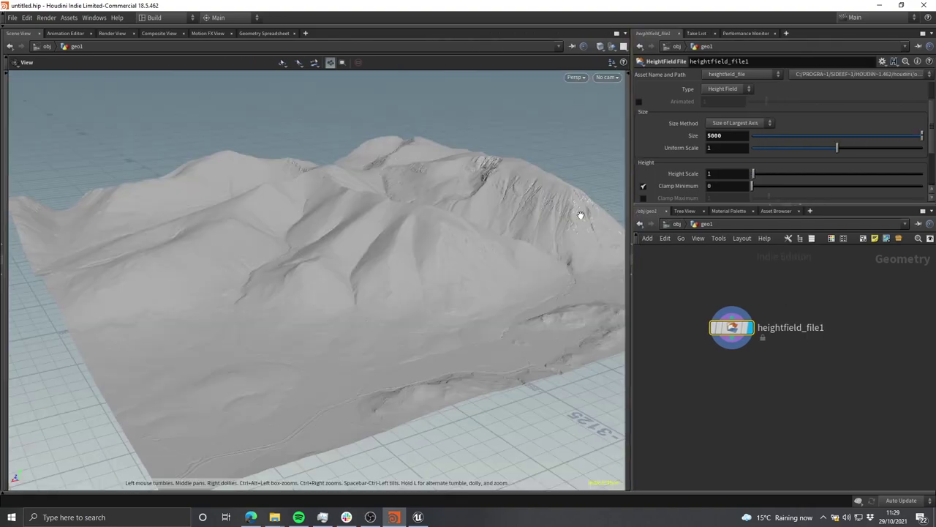
{"action": "left_click_drag", "start_coordinate": [374, 323], "coordinate": [292, 278]}
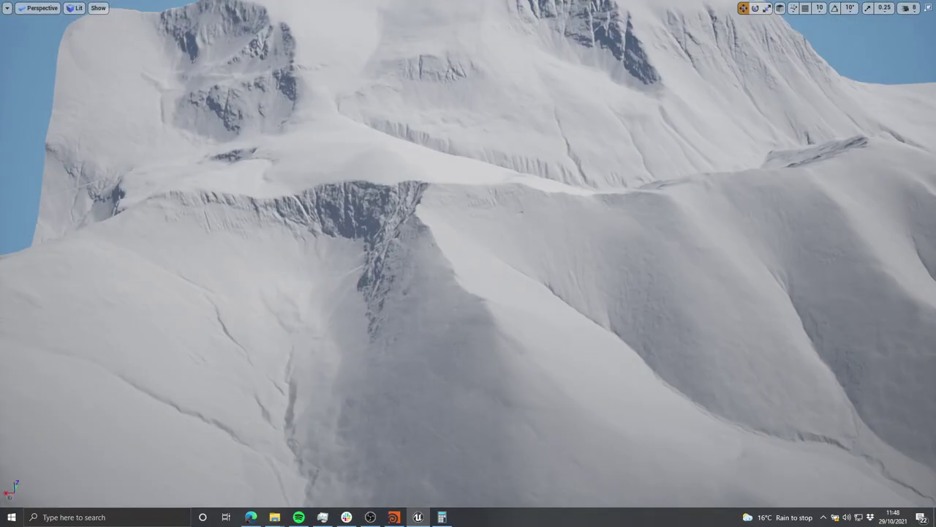
{"action": "right_click_drag", "start_coordinate": [468, 264], "coordinate": [768, 234]}
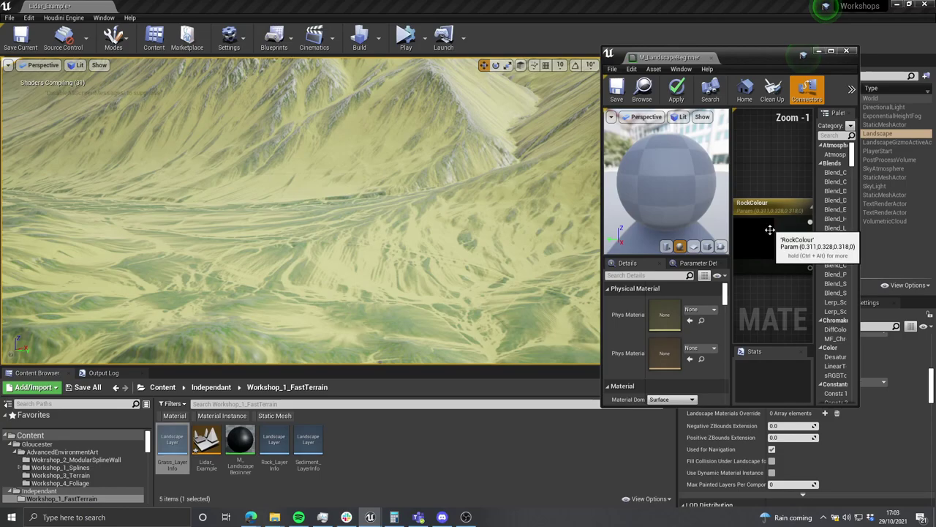
Step: In Unreal Engine, select the RockColour parameter and compare the landscape in the unlit and lit view modes
{"action": "left_click", "coordinate": [768, 220]}
{"action": "scroll", "coordinate": [665, 330], "scroll_direction": "down", "scroll_amount": 3}
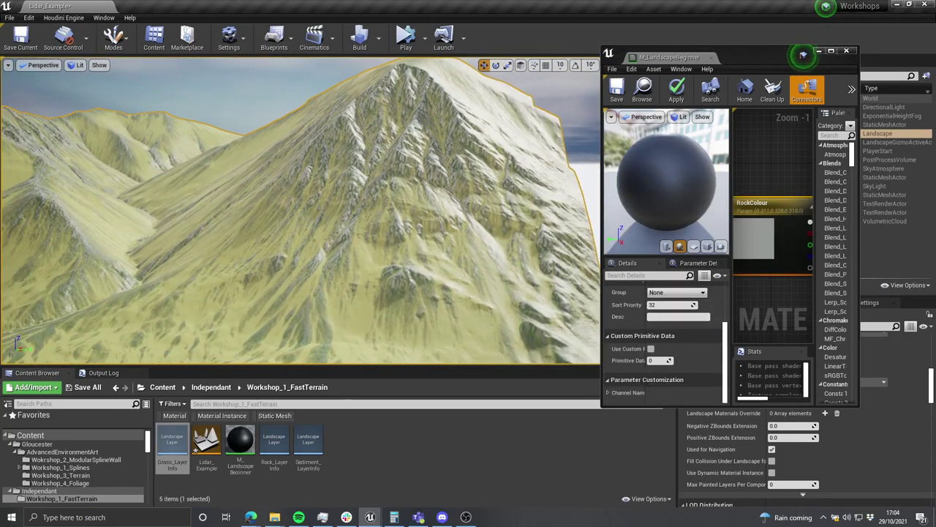
{"action": "key", "text": "alt+3"}
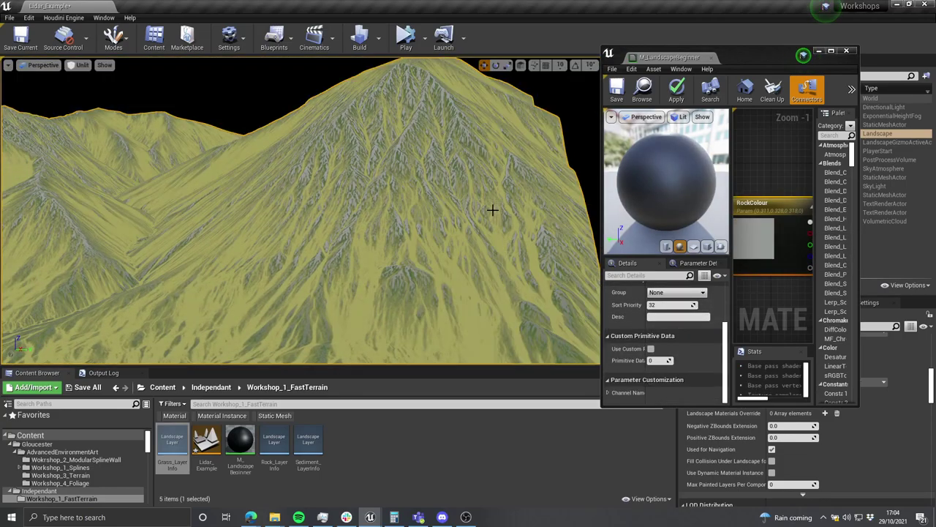
{"action": "key", "text": "alt+4"}
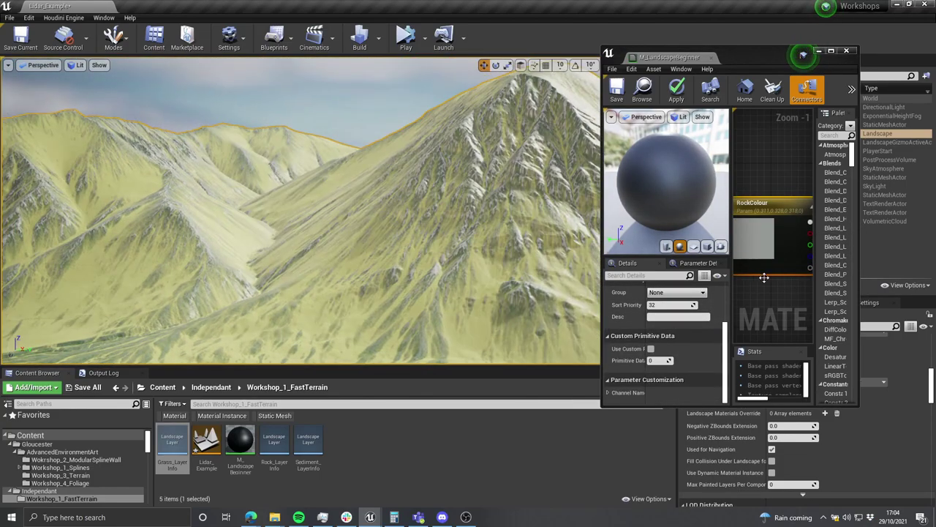
Step: Set the SedimentColour parameter's default value to a dark olive green, hex sRGB 373D1A00
{"action": "scroll", "coordinate": [763, 278], "scroll_direction": "down", "scroll_amount": 4}
{"action": "right_click_drag", "start_coordinate": [764, 276], "coordinate": [773, 172]}
{"action": "scroll", "coordinate": [773, 262], "scroll_direction": "up", "scroll_amount": 2}
{"action": "left_click", "coordinate": [773, 262]}
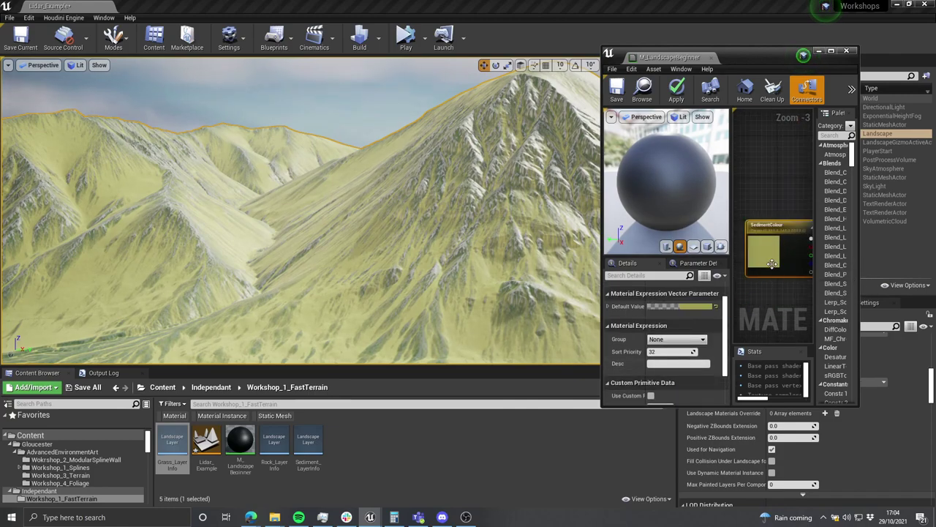
{"action": "left_click", "coordinate": [662, 306]}
{"action": "right_click_drag", "start_coordinate": [486, 250], "coordinate": [407, 267]}
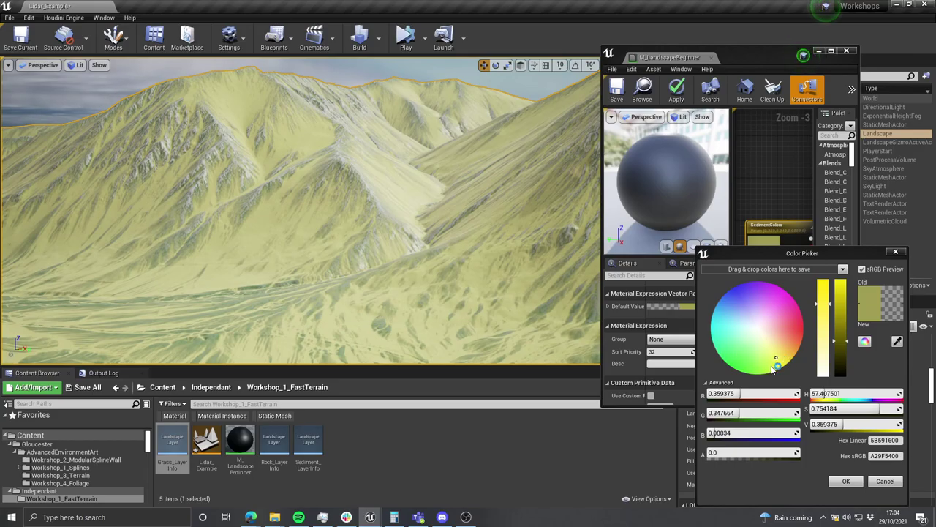
{"action": "left_click_drag", "start_coordinate": [773, 370], "coordinate": [772, 368]}
{"action": "left_click_drag", "start_coordinate": [830, 348], "coordinate": [843, 372]}
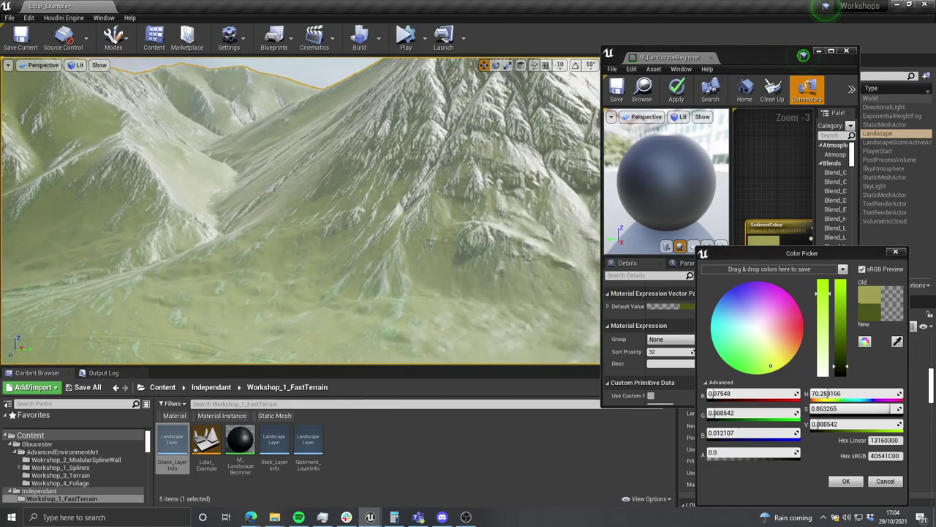
{"action": "left_click", "coordinate": [783, 354]}
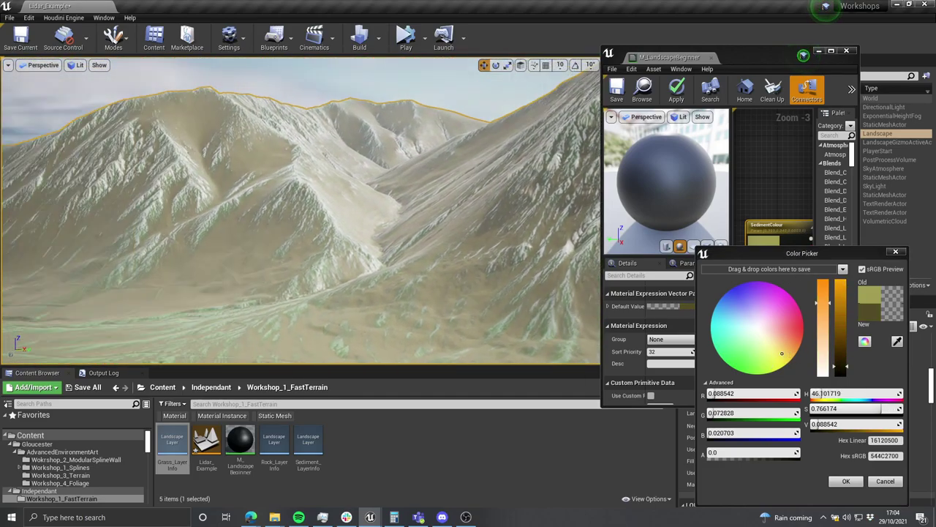
{"action": "left_click_drag", "start_coordinate": [843, 361], "coordinate": [843, 371]}
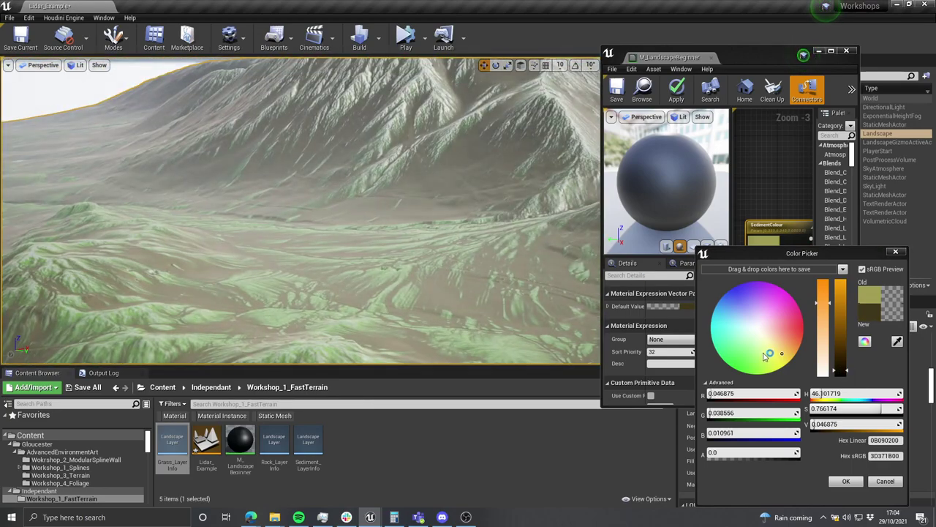
{"action": "mouse_move", "coordinate": [765, 355]}
{"action": "left_mouse_down"}
{"action": "mouse_move", "coordinate": [758, 370]}
{"action": "mouse_move", "coordinate": [765, 360]}
{"action": "left_mouse_up"}
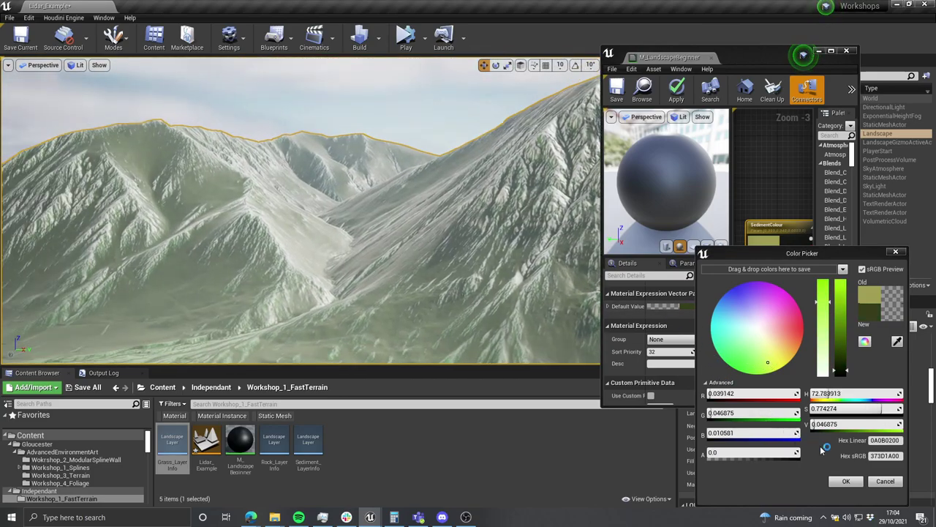
{"action": "left_click", "coordinate": [847, 481]}
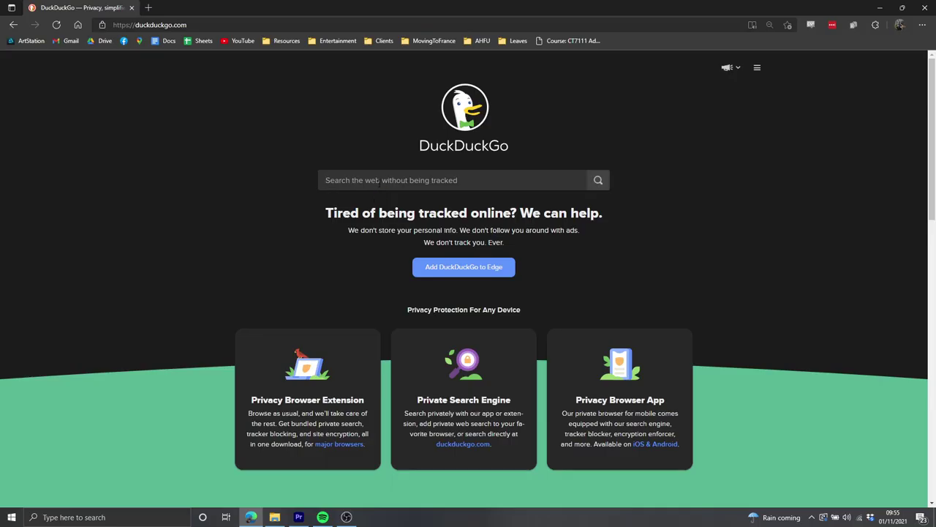
Step: Switch to the web browser, search DuckDuckGo for "Houdini in 5 minutes" and open Entagma's Houdini In Five Minutes page
{"action": "left_click", "coordinate": [378, 182]}
{"action": "type", "text": "Houdini Isn't"}
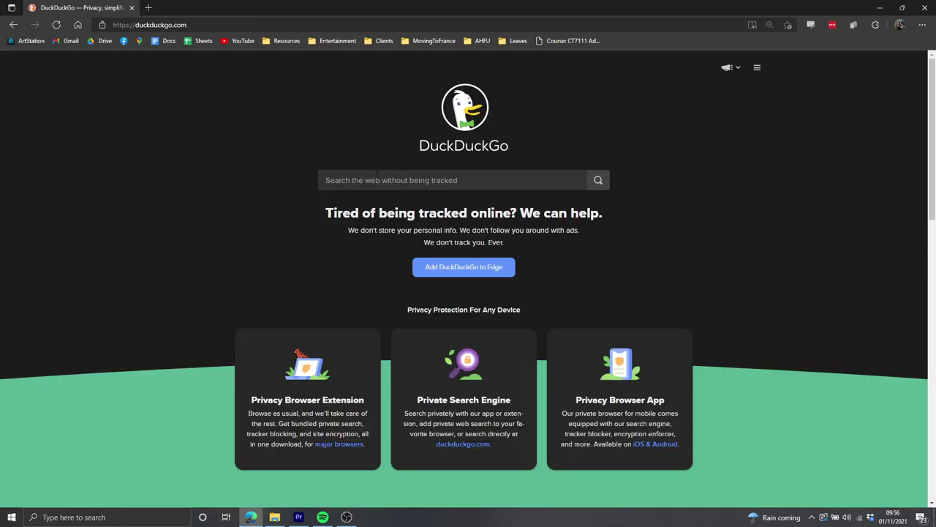
{"action": "left_click", "coordinate": [376, 180]}
{"action": "type", "text": "Houdini in 5 minutes"}
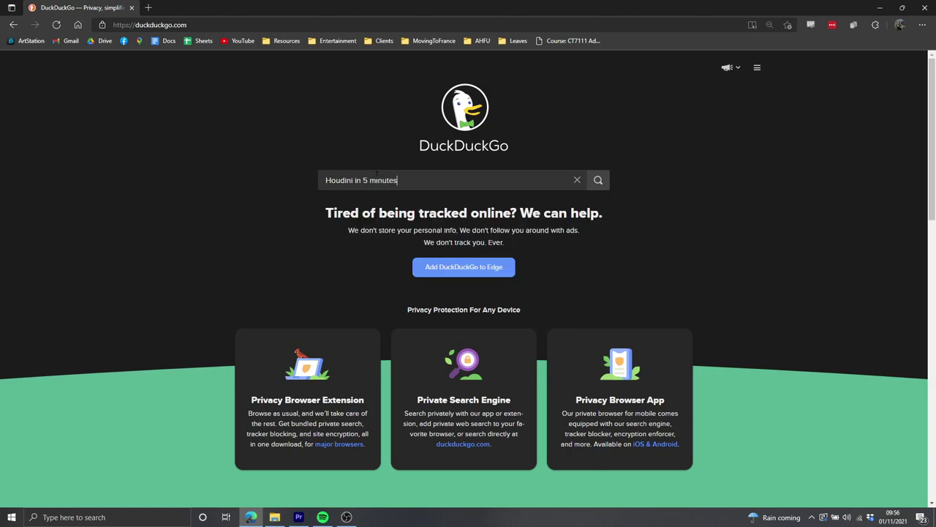
{"action": "key", "text": "Return"}
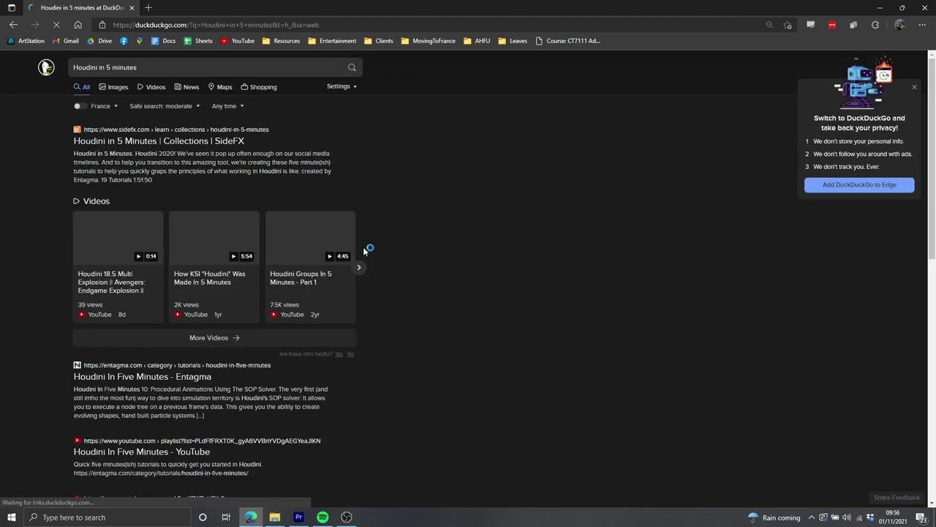
{"action": "left_click", "coordinate": [189, 377]}
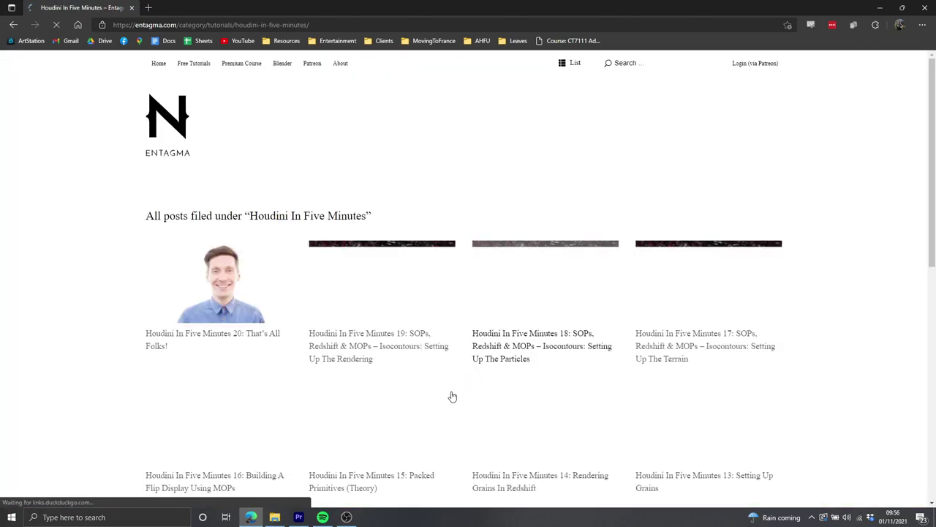
{"action": "scroll", "coordinate": [228, 301], "scroll_direction": "down", "scroll_amount": 2}
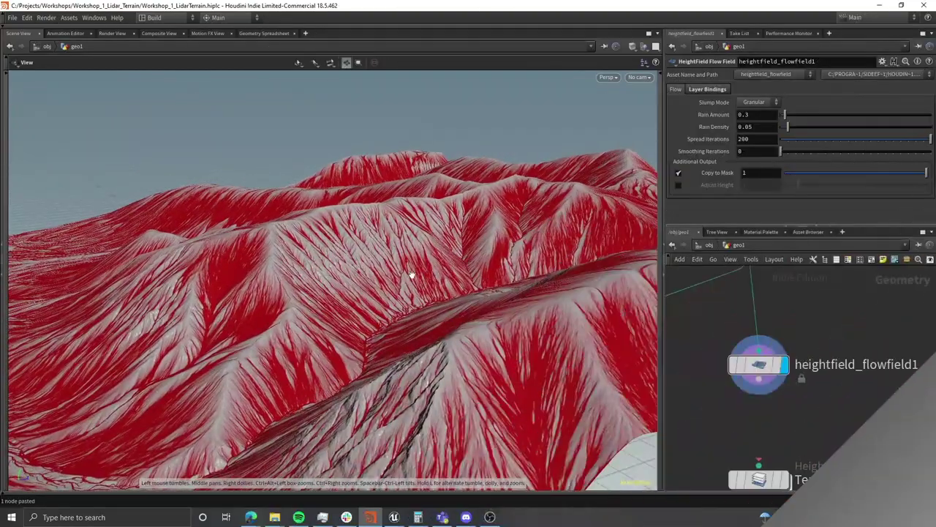
Step: In Houdini, move point 1 of the Occlusion Ramp on heightfield_maskbyfeature1 to position 0.692708
{"action": "left_click_drag", "start_coordinate": [414, 271], "coordinate": [356, 307]}
{"action": "scroll", "coordinate": [398, 337], "scroll_direction": "up", "scroll_amount": 3}
{"action": "left_click_drag", "start_coordinate": [397, 337], "coordinate": [335, 268]}
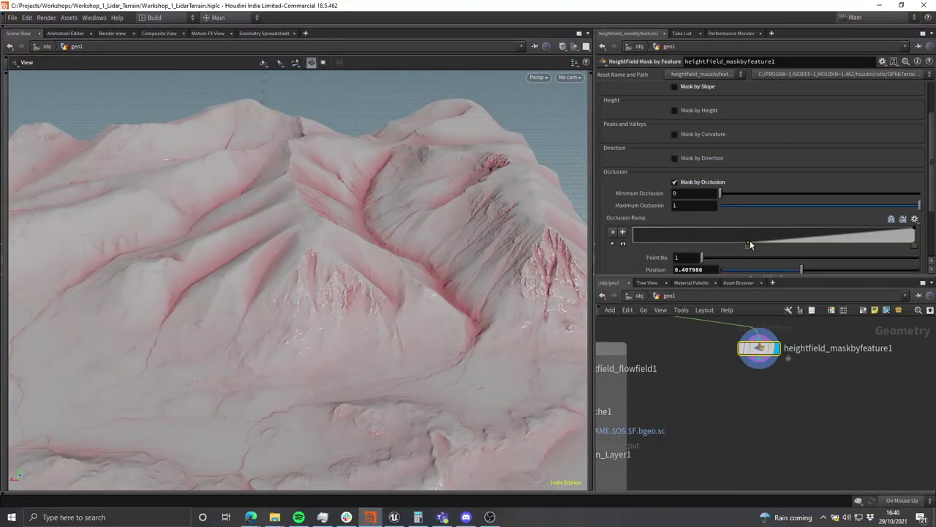
{"action": "left_click_drag", "start_coordinate": [750, 244], "coordinate": [828, 247]}
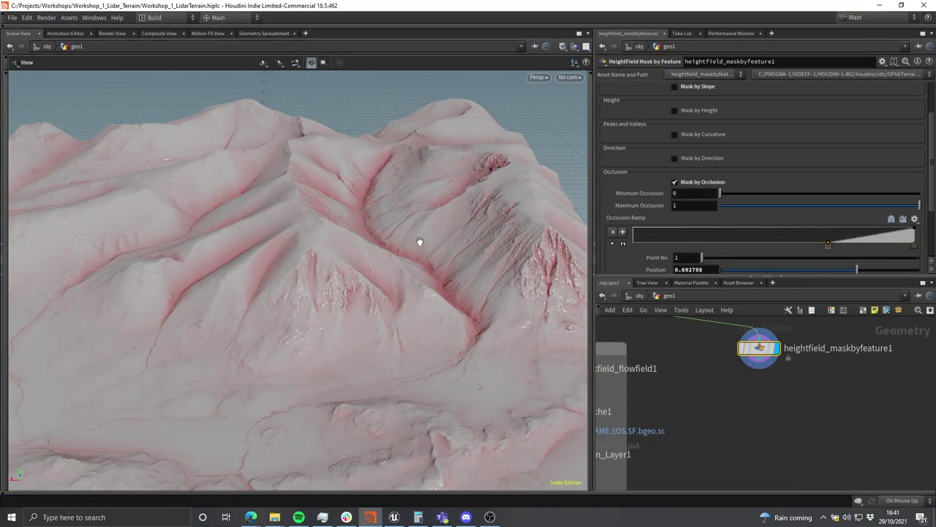
{"action": "left_click_drag", "start_coordinate": [407, 213], "coordinate": [330, 226]}
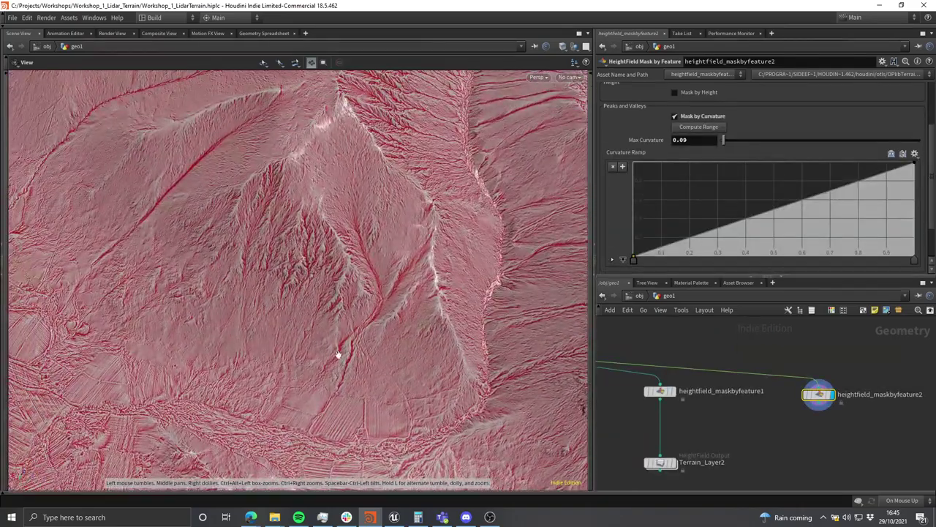
Step: Examine the curvature mask on the terrain and the details of the exported Terrain_Layer1.png and Terrain_Layer2.png mask images
{"action": "left_click_drag", "start_coordinate": [338, 356], "coordinate": [224, 289]}
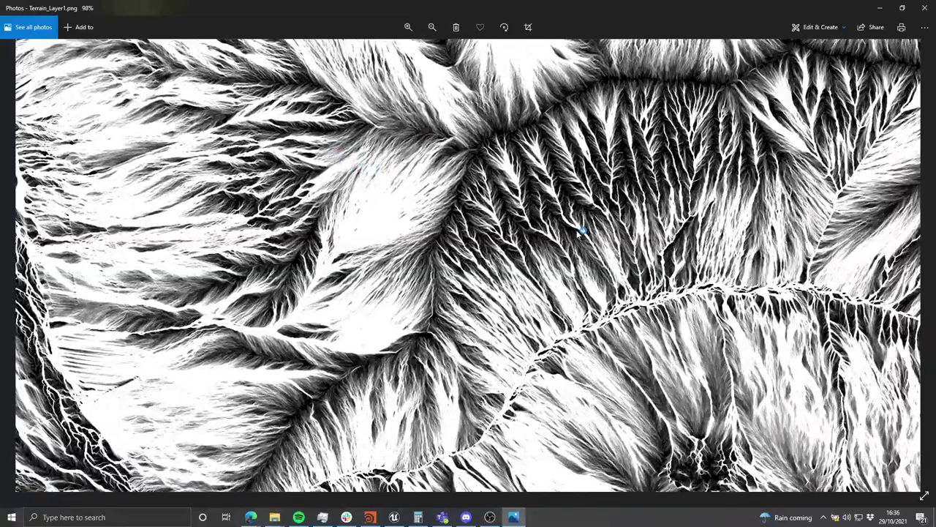
{"action": "left_click_drag", "start_coordinate": [578, 234], "coordinate": [324, 250]}
{"action": "left_click_drag", "start_coordinate": [778, 282], "coordinate": [326, 358]}
{"action": "left_click_drag", "start_coordinate": [464, 391], "coordinate": [477, 240]}
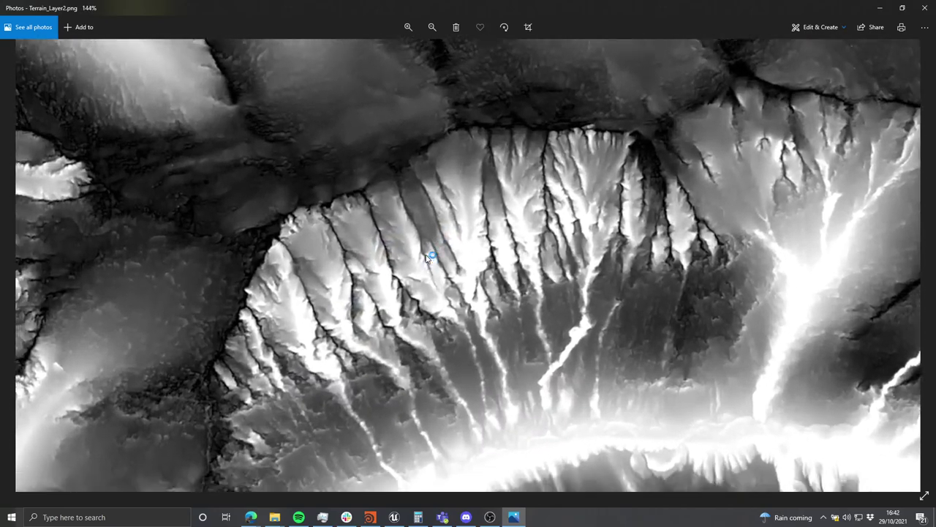
{"action": "left_click_drag", "start_coordinate": [315, 355], "coordinate": [493, 174]}
{"action": "left_click_drag", "start_coordinate": [316, 326], "coordinate": [482, 180]}
{"action": "scroll", "coordinate": [412, 277], "scroll_direction": "up", "scroll_amount": 3}
{"action": "left_click_drag", "start_coordinate": [573, 260], "coordinate": [352, 253]}
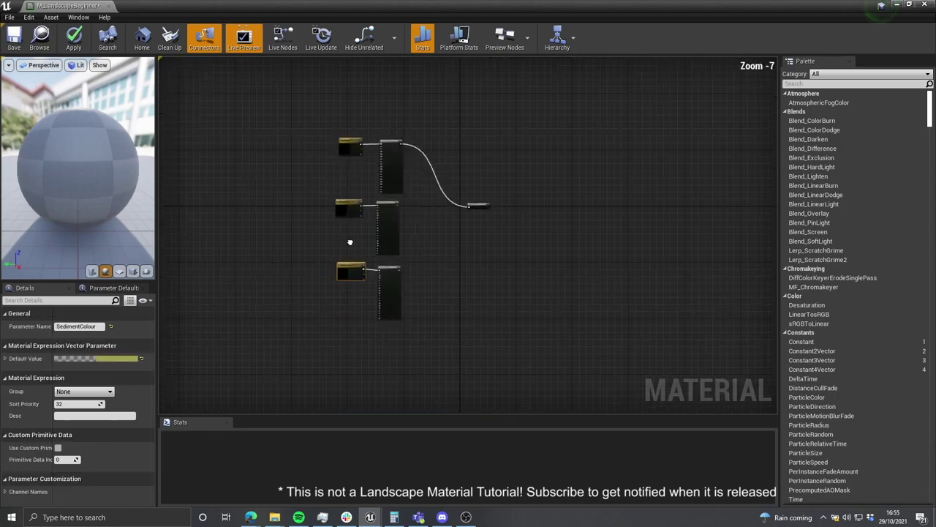
Step: In Unreal Engine's material editor, add a BlendMaterialAttributes node to the M_LandscapeBeginner graph
{"action": "left_click", "coordinate": [481, 213]}
{"action": "scroll", "coordinate": [469, 219], "scroll_direction": "up", "scroll_amount": 3}
{"action": "right_click", "coordinate": [431, 246]}
{"action": "type", "text": "blend"}
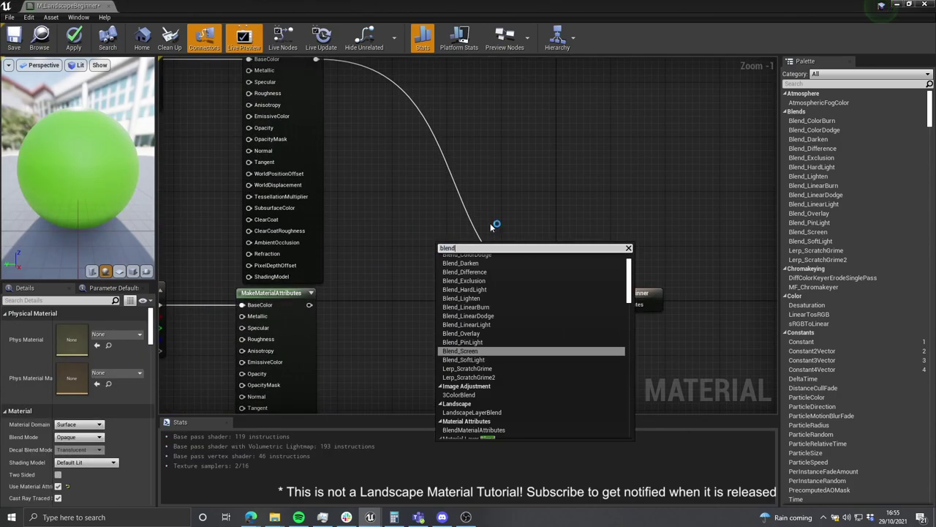
{"action": "type", "text": " mate"}
{"action": "left_click", "coordinate": [478, 270]}
{"action": "right_click_drag", "start_coordinate": [479, 270], "coordinate": [515, 291]}
Step: Connect the grass MakeMaterialAttributes output to the blend node's A input and the rock one to its B input
{"action": "left_click_drag", "start_coordinate": [357, 82], "coordinate": [349, 326]}
{"action": "scroll", "coordinate": [512, 311], "scroll_direction": "down", "scroll_amount": 2}
{"action": "right_click_drag", "start_coordinate": [512, 312], "coordinate": [447, 317]}
{"action": "left_click_drag", "start_coordinate": [561, 288], "coordinate": [661, 273]}
Step: Duplicate the blend node, then connect the first blend's output to its A input and the sediment attributes to its B input
{"action": "left_click", "coordinate": [439, 257]}
{"action": "key", "text": "ctrl+w"}
{"action": "left_click_drag", "start_coordinate": [467, 264], "coordinate": [530, 319]}
{"action": "right_click_drag", "start_coordinate": [487, 343], "coordinate": [546, 233]}
{"action": "left_click_drag", "start_coordinate": [590, 215], "coordinate": [382, 377]}
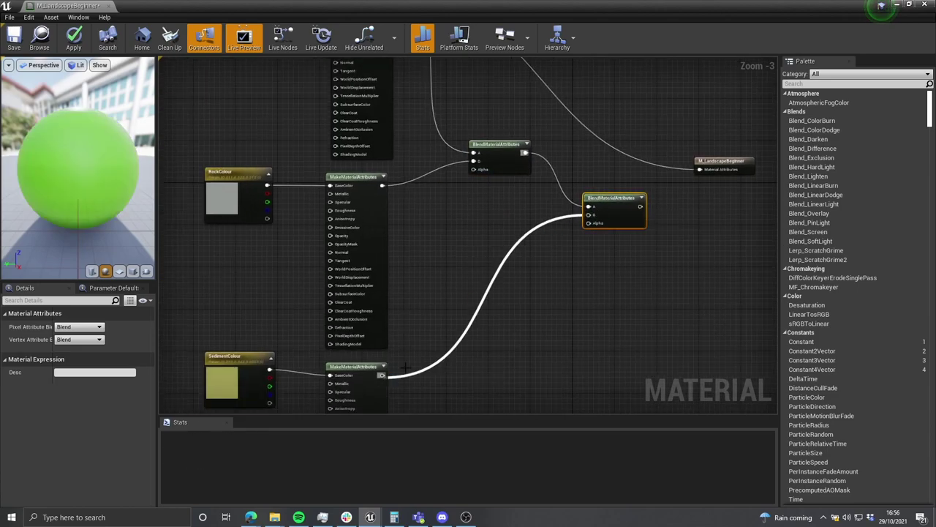
Step: Connect the second blend node's output to the Material Attributes input of M_LandscapeBeginner
{"action": "scroll", "coordinate": [541, 257], "scroll_direction": "up", "scroll_amount": 3}
{"action": "left_click_drag", "start_coordinate": [561, 257], "coordinate": [651, 202]}
{"action": "left_click_drag", "start_coordinate": [681, 190], "coordinate": [672, 239]}
{"action": "scroll", "coordinate": [695, 202], "scroll_direction": "down", "scroll_amount": 4}
{"action": "left_click_drag", "start_coordinate": [731, 250], "coordinate": [601, 191]}
{"action": "left_click", "coordinate": [627, 179]}
Step: Add a landscape layer sample node and connect it to the Alpha input of the grass and rock blend
{"action": "scroll", "coordinate": [636, 192], "scroll_direction": "up", "scroll_amount": 4}
{"action": "right_click_drag", "start_coordinate": [418, 176], "coordinate": [449, 161]}
{"action": "right_click_drag", "start_coordinate": [360, 223], "coordinate": [512, 226]}
{"action": "right_click", "coordinate": [467, 243]}
{"action": "type", "text": "landscape layer sample"}
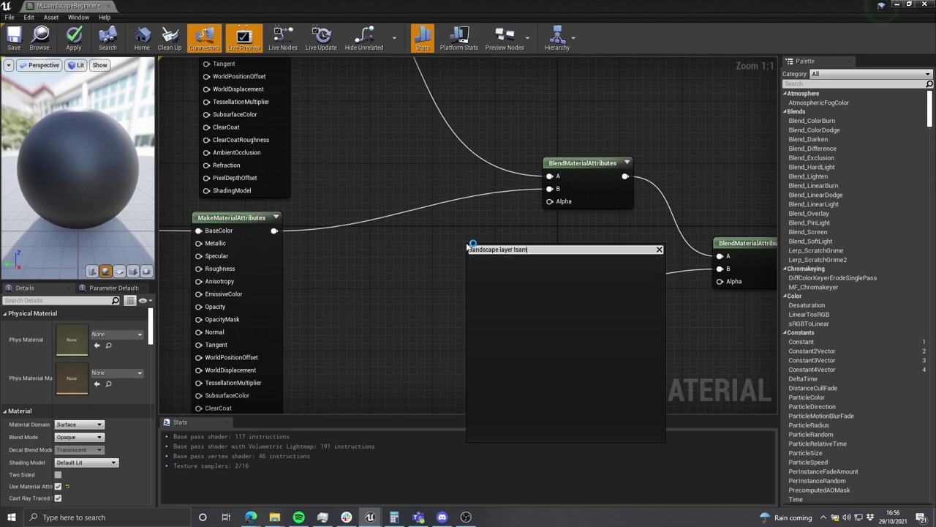
{"action": "key", "text": "Return"}
{"action": "left_click", "coordinate": [555, 254]}
{"action": "left_click_drag", "start_coordinate": [522, 262], "coordinate": [551, 201]}
Step: Set the landscape layer sample's parameter name to Rock
{"action": "scroll", "coordinate": [442, 232], "scroll_direction": "down", "scroll_amount": 2}
{"action": "scroll", "coordinate": [446, 190], "scroll_direction": "up", "scroll_amount": 2}
{"action": "right_click_drag", "start_coordinate": [447, 182], "coordinate": [504, 322]}
{"action": "scroll", "coordinate": [504, 321], "scroll_direction": "down", "scroll_amount": 3}
{"action": "scroll", "coordinate": [255, 139], "scroll_direction": "up", "scroll_amount": 3}
{"action": "left_click_drag", "start_coordinate": [255, 139], "coordinate": [477, 223]}
{"action": "right_click_drag", "start_coordinate": [380, 366], "coordinate": [410, 203]}
{"action": "right_click_drag", "start_coordinate": [614, 220], "coordinate": [293, 230]}
{"action": "left_click", "coordinate": [492, 259]}
{"action": "left_click", "coordinate": [79, 326]}
{"action": "type", "text": "Rock"}
{"action": "key", "text": "Return"}
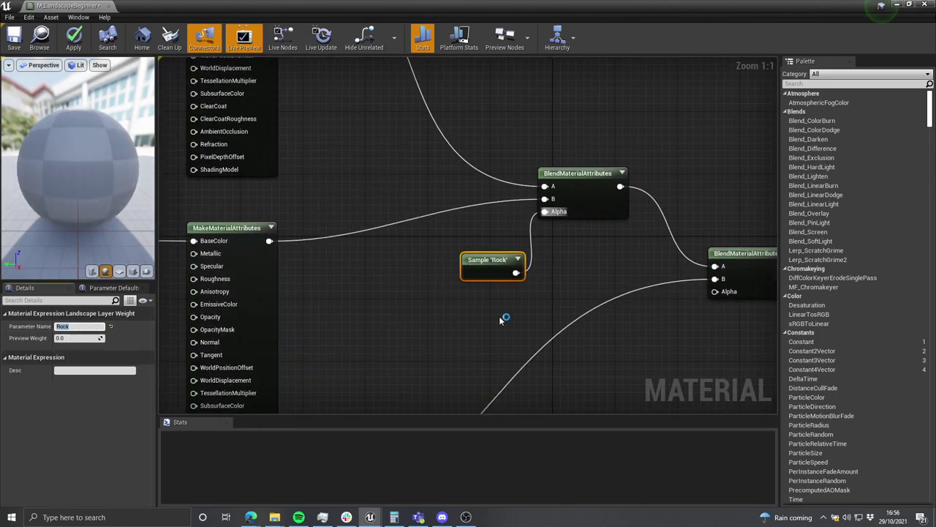
Step: Paste a copy of the Rock layer sample beside the grass nodes and set its parameter name to Grass
{"action": "scroll", "coordinate": [495, 311], "scroll_direction": "down", "scroll_amount": 2}
{"action": "key", "text": "ctrl+c"}
{"action": "right_click_drag", "start_coordinate": [495, 310], "coordinate": [520, 373]}
{"action": "key", "text": "ctrl+v"}
{"action": "left_click", "coordinate": [79, 327]}
{"action": "type", "text": "Grass"}
{"action": "key", "text": "Return"}
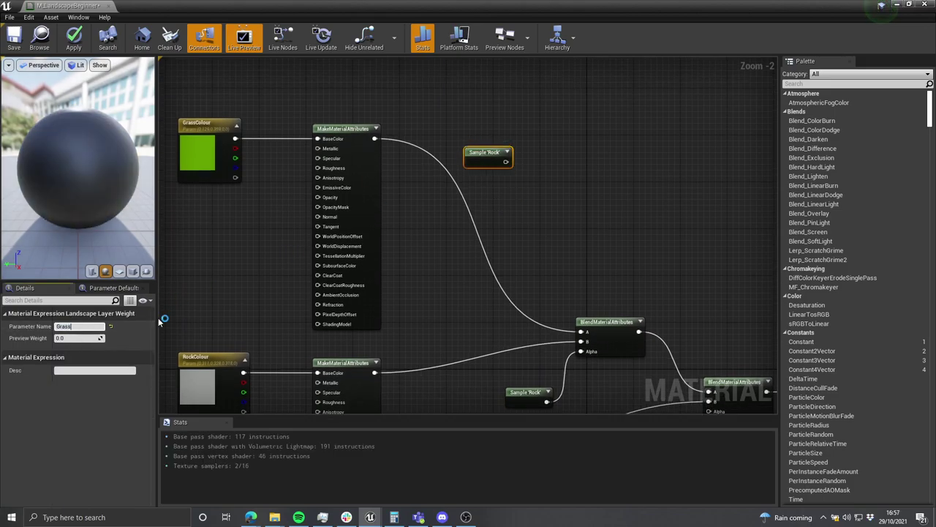
Step: Paste a copy of the blend node beside the grass nodes, connecting the grass attributes to B and the Grass sample to Alpha
{"action": "right_click_drag", "start_coordinate": [512, 234], "coordinate": [474, 221]}
{"action": "left_click_drag", "start_coordinate": [551, 242], "coordinate": [605, 313]}
{"action": "key", "text": "ctrl+c"}
{"action": "right_click_drag", "start_coordinate": [527, 115], "coordinate": [547, 155]}
{"action": "key", "text": "ctrl+v"}
{"action": "left_click_drag", "start_coordinate": [358, 162], "coordinate": [549, 176]}
{"action": "left_click_drag", "start_coordinate": [472, 177], "coordinate": [478, 188]}
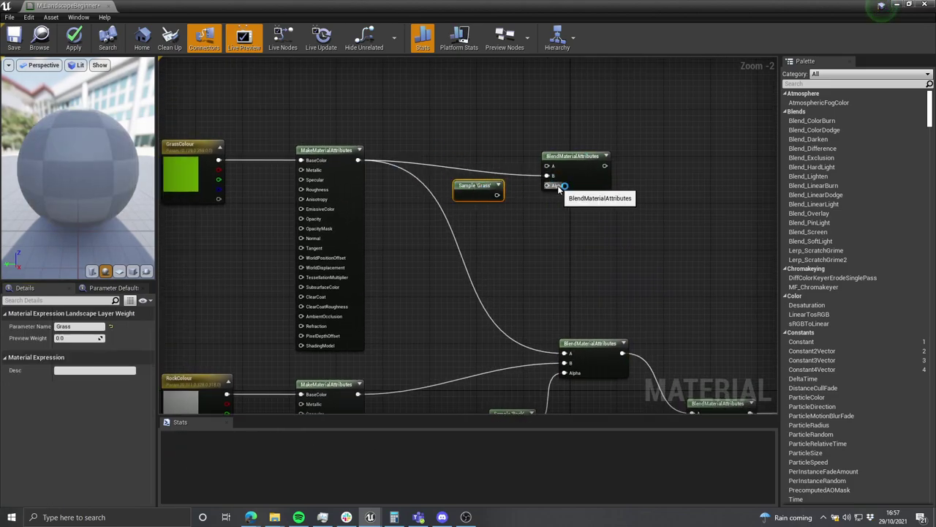
{"action": "left_click_drag", "start_coordinate": [548, 185], "coordinate": [497, 197]}
Step: Paste a copy of the MakeMaterialAttributes node above the grass nodes and connect its output to the grass blend's A input
{"action": "scroll", "coordinate": [486, 146], "scroll_direction": "down", "scroll_amount": 1}
{"action": "right_click_drag", "start_coordinate": [484, 143], "coordinate": [501, 158]}
{"action": "left_click", "coordinate": [360, 170]}
{"action": "key", "text": "ctrl+c"}
{"action": "key", "text": "ctrl+v"}
{"action": "scroll", "coordinate": [504, 173], "scroll_direction": "down", "scroll_amount": 2}
{"action": "left_click", "coordinate": [371, 113]}
{"action": "left_click_drag", "start_coordinate": [383, 122], "coordinate": [548, 331]}
{"action": "scroll", "coordinate": [494, 167], "scroll_direction": "up", "scroll_amount": 4}
{"action": "left_click_drag", "start_coordinate": [487, 195], "coordinate": [341, 117]}
{"action": "left_click_drag", "start_coordinate": [409, 126], "coordinate": [370, 126]}
Step: Connect the grass blend's output to the A input of the rock blend
{"action": "scroll", "coordinate": [538, 234], "scroll_direction": "up", "scroll_amount": 2}
{"action": "right_click_drag", "start_coordinate": [533, 217], "coordinate": [541, 119]}
{"action": "left_click_drag", "start_coordinate": [548, 91], "coordinate": [498, 339]}
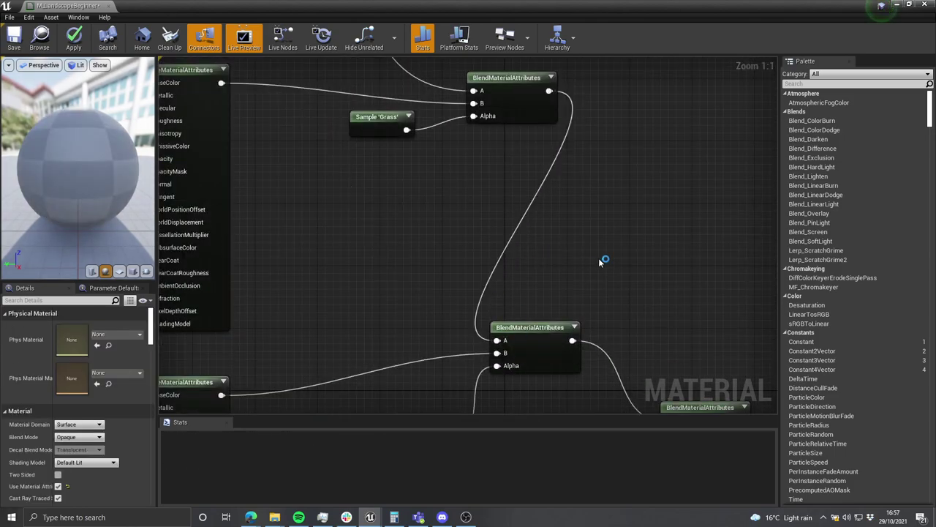
{"action": "scroll", "coordinate": [595, 268], "scroll_direction": "down", "scroll_amount": 7}
Step: In Houdini, move the heightfield_remap1 and heightfield_output1 nodes together to one side below heightfield_project1 and keep both selected
{"action": "left_click_drag", "start_coordinate": [583, 274], "coordinate": [463, 234]}
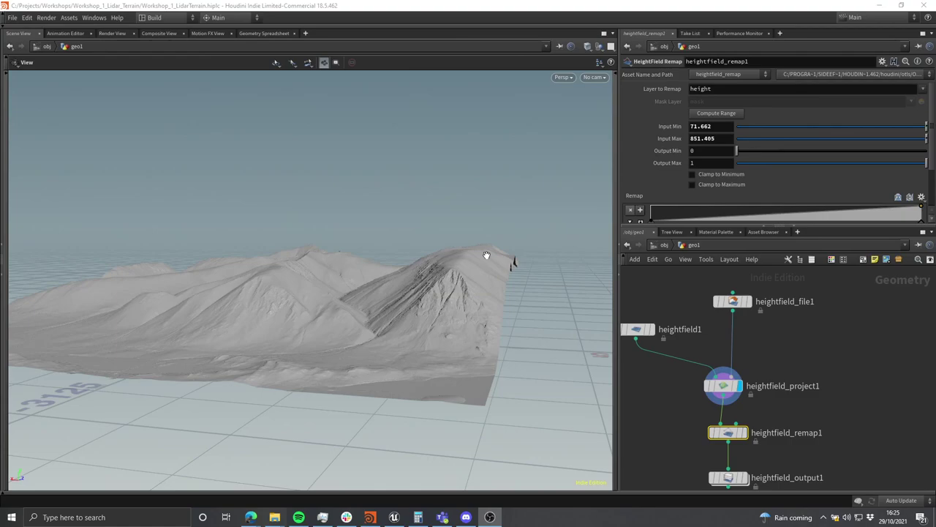
{"action": "left_click_drag", "start_coordinate": [482, 251], "coordinate": [410, 308]}
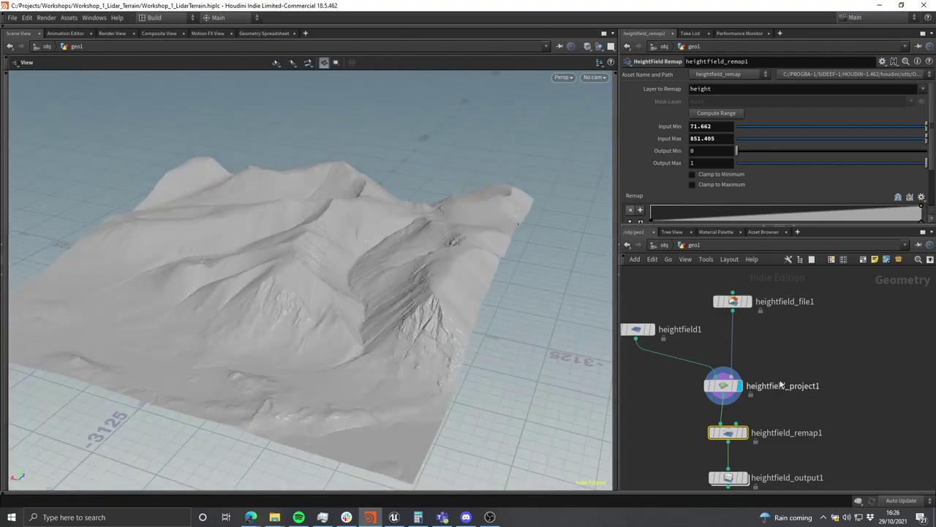
{"action": "scroll", "coordinate": [772, 388], "scroll_direction": "down", "scroll_amount": 4}
{"action": "left_click_drag", "start_coordinate": [817, 422], "coordinate": [738, 356]}
{"action": "scroll", "coordinate": [766, 358], "scroll_direction": "up", "scroll_amount": 3}
{"action": "middle_click_drag", "start_coordinate": [804, 362], "coordinate": [841, 354]}
{"action": "scroll", "coordinate": [841, 354], "scroll_direction": "down", "scroll_amount": 2}
{"action": "scroll", "coordinate": [789, 346], "scroll_direction": "down", "scroll_amount": 1}
{"action": "left_click_drag", "start_coordinate": [789, 346], "coordinate": [698, 356]}
{"action": "scroll", "coordinate": [775, 358], "scroll_direction": "down", "scroll_amount": 2}
{"action": "middle_click_drag", "start_coordinate": [774, 357], "coordinate": [823, 351]}
{"action": "left_click_drag", "start_coordinate": [801, 387], "coordinate": [735, 344]}
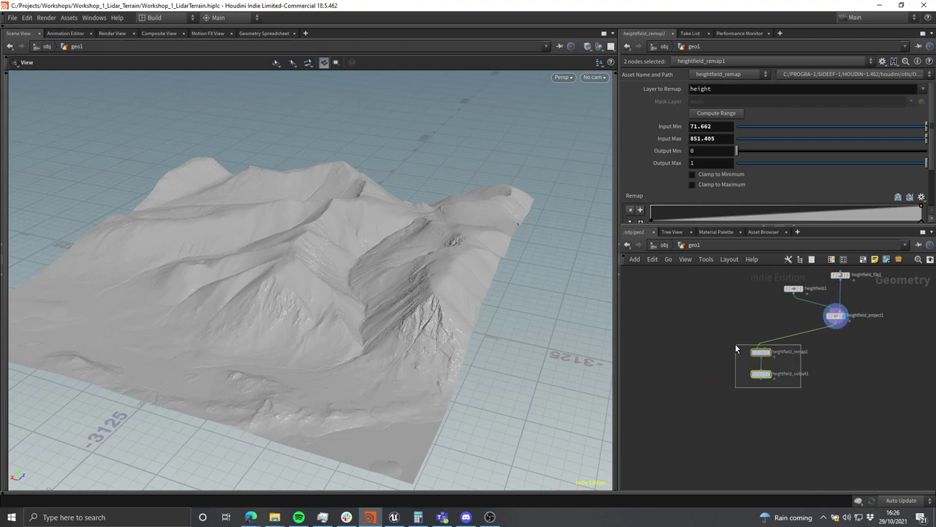
Step: Enclose the heightfield_remap1 and heightfield_output1 nodes in a network box titled "Height Output" and enlarge the box around them
{"action": "key", "text": "shift+o"}
{"action": "scroll", "coordinate": [763, 352], "scroll_direction": "up", "scroll_amount": 5}
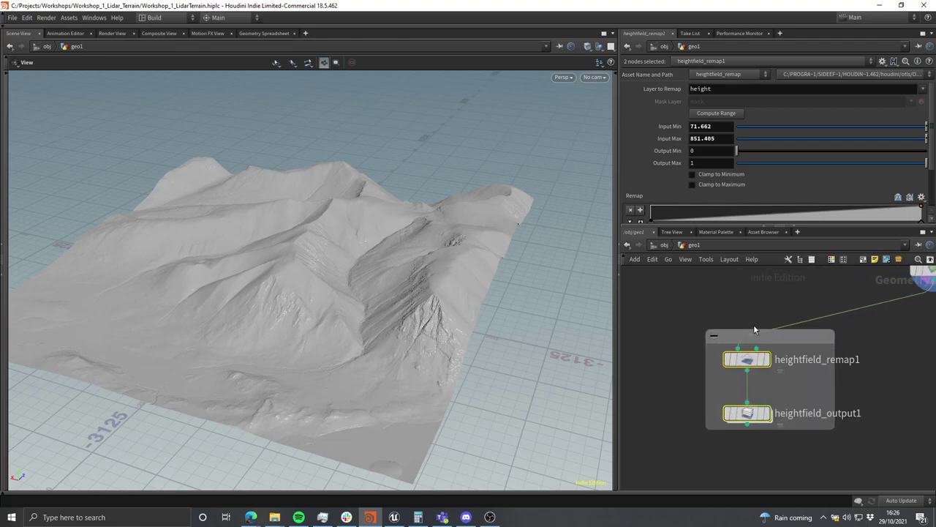
{"action": "left_click", "coordinate": [748, 303]}
{"action": "middle_click_drag", "start_coordinate": [769, 309], "coordinate": [745, 302]}
{"action": "left_click", "coordinate": [774, 326]}
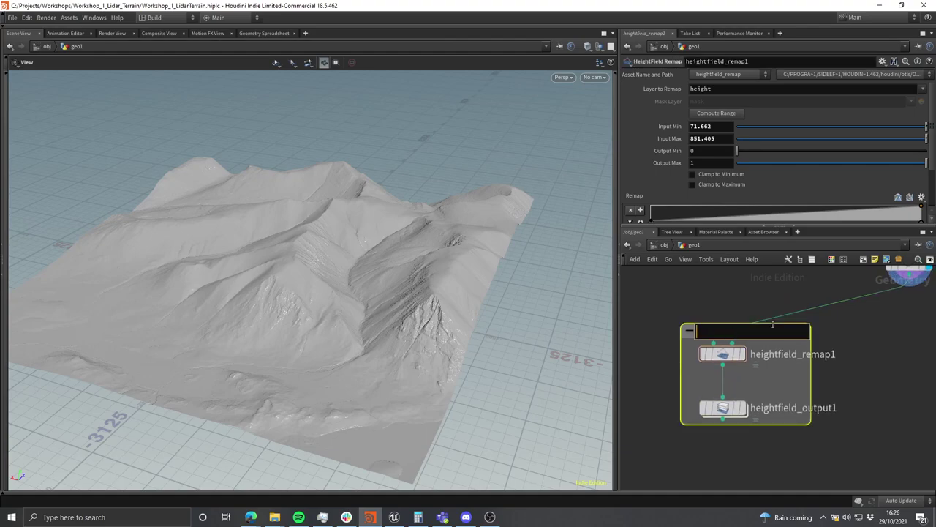
{"action": "type", "text": "Height Output"}
{"action": "key", "text": "Return"}
{"action": "scroll", "coordinate": [682, 378], "scroll_direction": "down", "scroll_amount": 3}
{"action": "left_click_drag", "start_coordinate": [715, 374], "coordinate": [686, 413]}
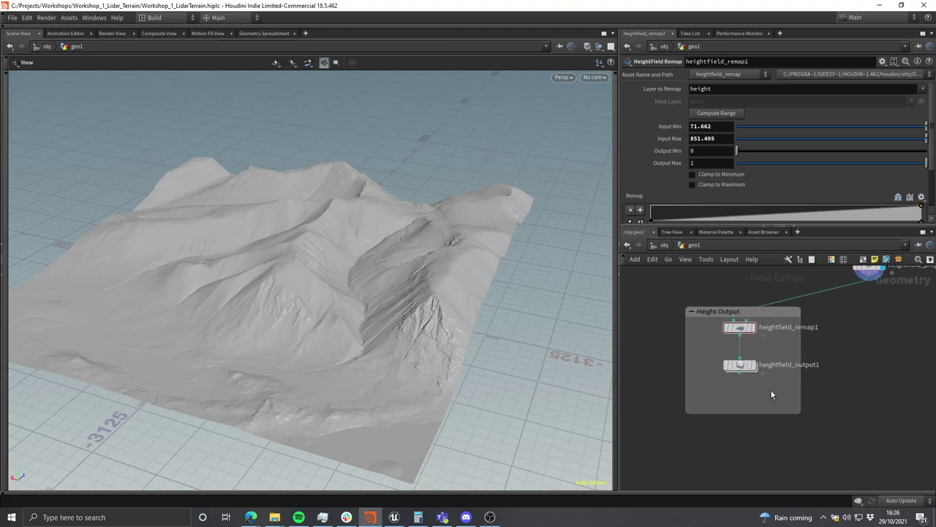
Step: Rename the heightfield_output1 node as Terrain_Height
{"action": "left_click", "coordinate": [739, 331]}
{"action": "scroll", "coordinate": [772, 369], "scroll_direction": "up", "scroll_amount": 3}
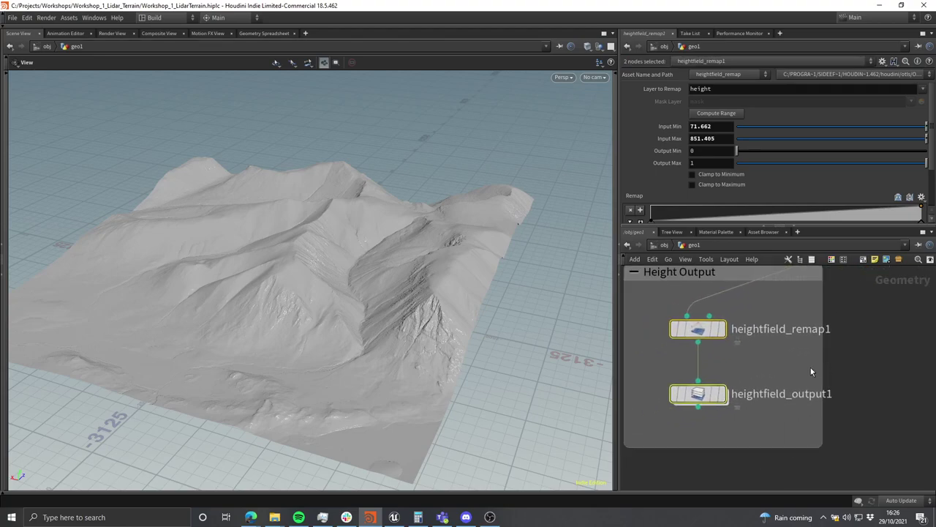
{"action": "double_click", "coordinate": [783, 399]}
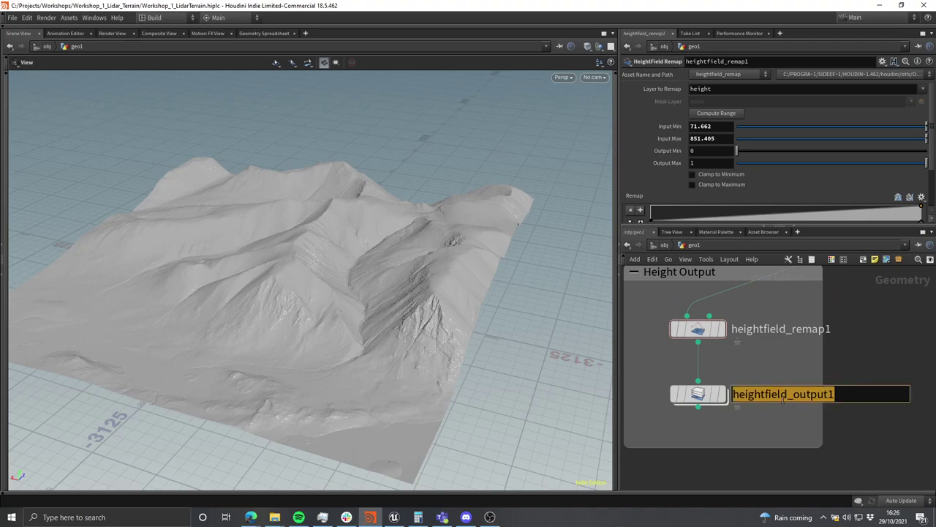
{"action": "type", "text": "He"}
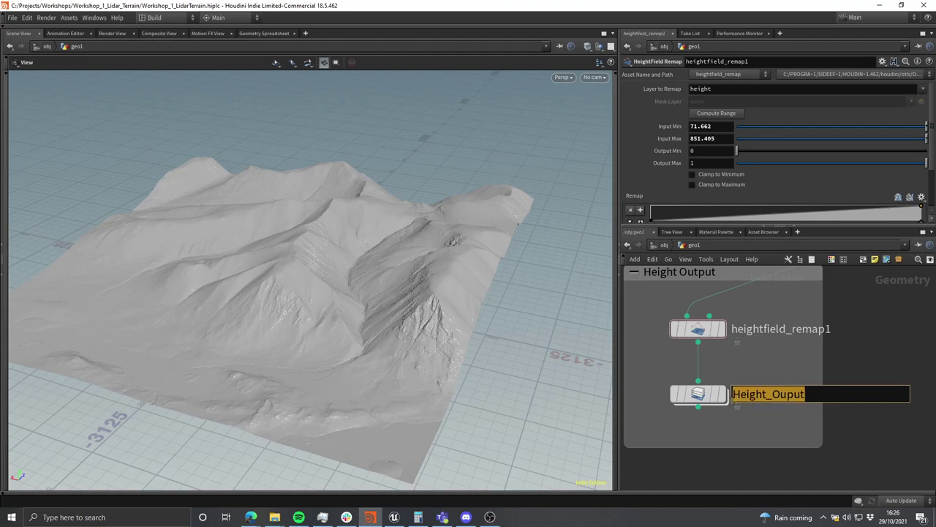
{"action": "type", "text": "rrain_Height"}
{"action": "key", "text": "Return"}
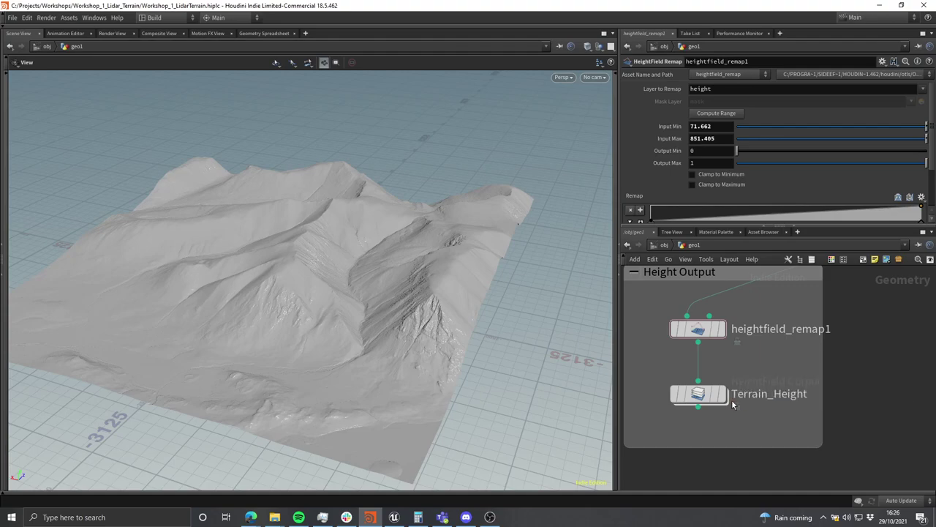
Step: Set the Terrain_Height node's output filename to $HIP/exports/$OS.png
{"action": "left_click", "coordinate": [681, 392]}
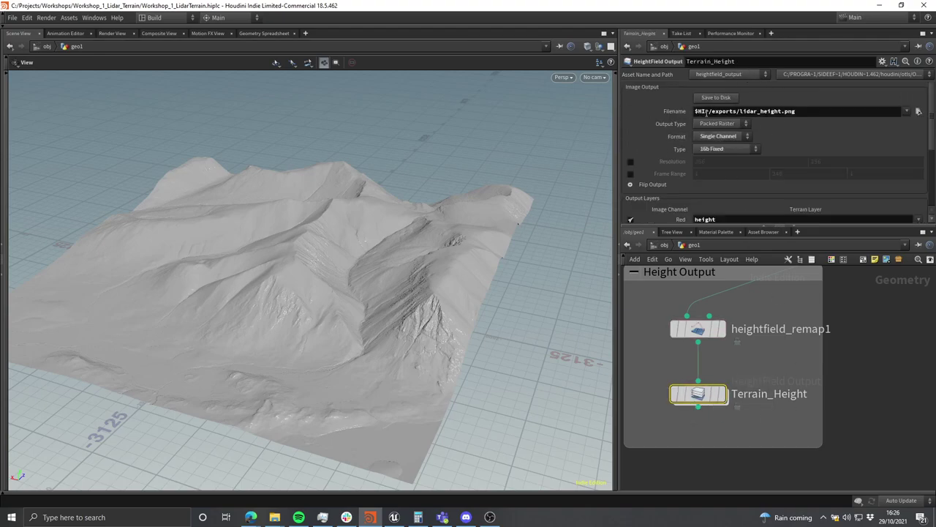
{"action": "left_click_drag", "start_coordinate": [710, 112], "coordinate": [673, 115]}
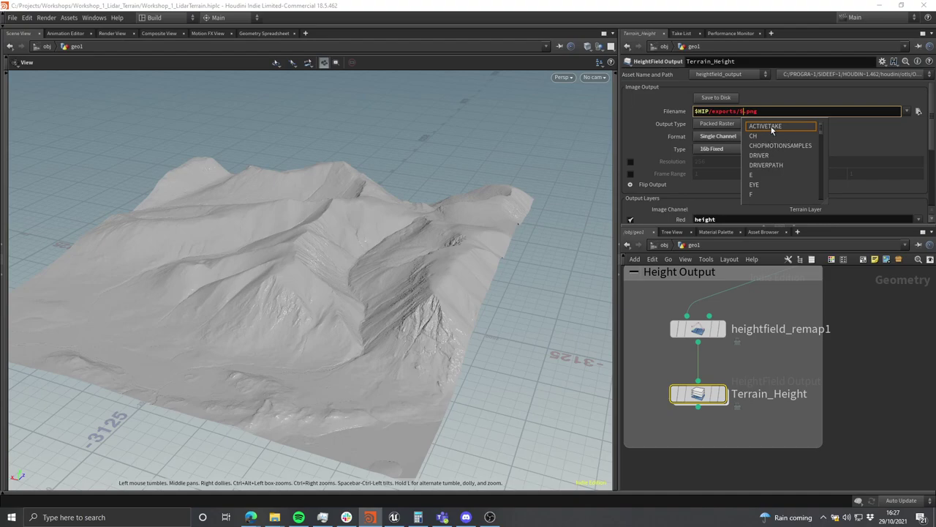
{"action": "type", "text": "OS"}
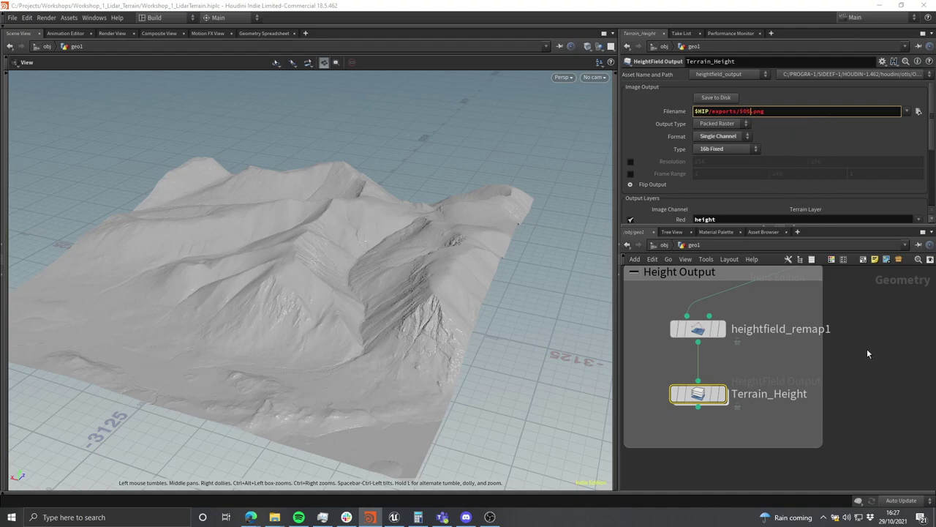
{"action": "key", "text": "Return"}
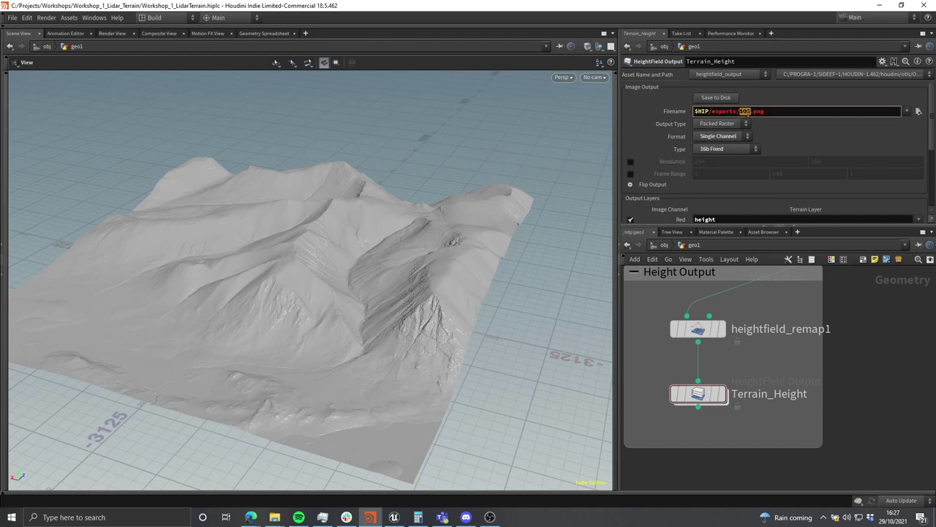
{"action": "left_click", "coordinate": [857, 366]}
{"action": "scroll", "coordinate": [856, 366], "scroll_direction": "down", "scroll_amount": 4}
{"action": "middle_click_drag", "start_coordinate": [854, 367], "coordinate": [796, 341]}
{"action": "scroll", "coordinate": [783, 370], "scroll_direction": "up", "scroll_amount": 3}
Step: Copy the Terrain_Height node and paste the duplicate outside the Height Output box
{"action": "left_click", "coordinate": [734, 365]}
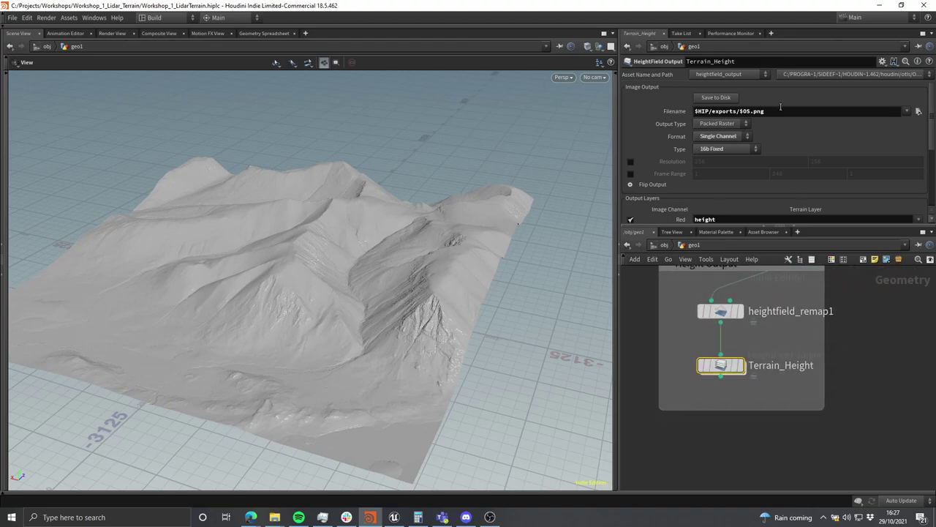
{"action": "scroll", "coordinate": [811, 368], "scroll_direction": "down", "scroll_amount": 2}
{"action": "middle_click_drag", "start_coordinate": [811, 368], "coordinate": [771, 370]}
{"action": "key", "text": "ctrl+c"}
{"action": "middle_click_drag", "start_coordinate": [877, 380], "coordinate": [812, 382]}
{"action": "key", "text": "ctrl+v"}
{"action": "scroll", "coordinate": [814, 376], "scroll_direction": "down", "scroll_amount": 1}
{"action": "middle_click_drag", "start_coordinate": [869, 395], "coordinate": [807, 388]}
Step: Rename the pasted output node as Terrain_Layer1
{"action": "scroll", "coordinate": [807, 389], "scroll_direction": "up", "scroll_amount": 3}
{"action": "left_click", "coordinate": [792, 359]}
{"action": "left_click", "coordinate": [792, 359]}
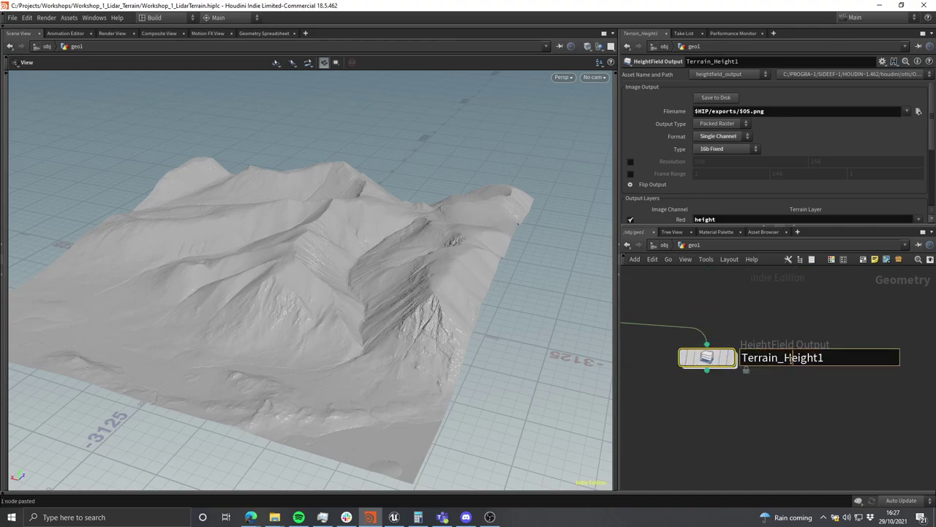
{"action": "left_click_drag", "start_coordinate": [785, 358], "coordinate": [849, 356]}
{"action": "type", "text": "L"}
{"action": "key", "text": "Return"}
Step: Cut the wire feeding Terrain_Layer1 so its input is disconnected, and nudge the node into place beside the Height Output box
{"action": "scroll", "coordinate": [803, 423], "scroll_direction": "down", "scroll_amount": 3}
{"action": "middle_click_drag", "start_coordinate": [801, 423], "coordinate": [847, 428]}
{"action": "key", "text": "y"}
{"action": "left_click_drag", "start_coordinate": [756, 392], "coordinate": [761, 351]}
{"action": "middle_click_drag", "start_coordinate": [761, 342], "coordinate": [805, 340]}
{"action": "middle_click_drag", "start_coordinate": [890, 374], "coordinate": [852, 383]}
{"action": "scroll", "coordinate": [841, 413], "scroll_direction": "up", "scroll_amount": 2}
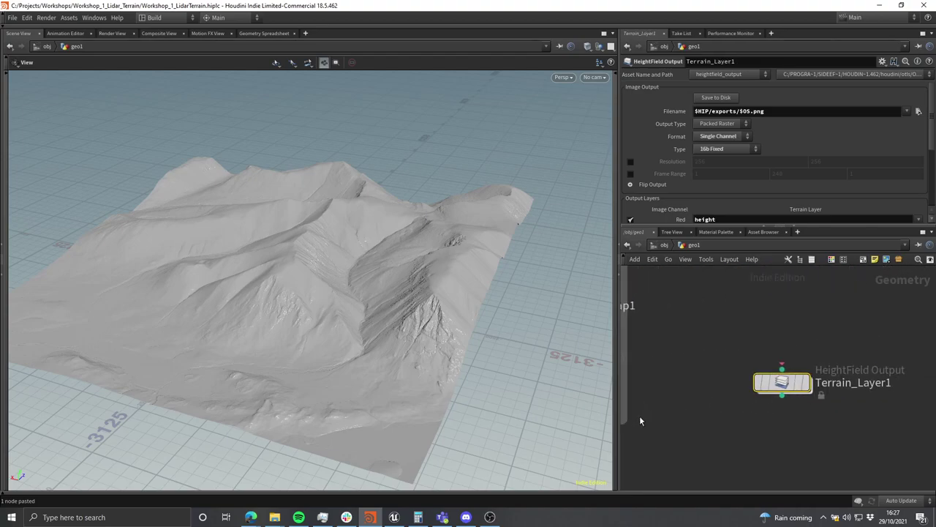
{"action": "mouse_move", "coordinate": [774, 387]}
{"action": "left_mouse_down"}
{"action": "mouse_move", "coordinate": [766, 395]}
{"action": "mouse_move", "coordinate": [776, 385]}
{"action": "left_mouse_up"}
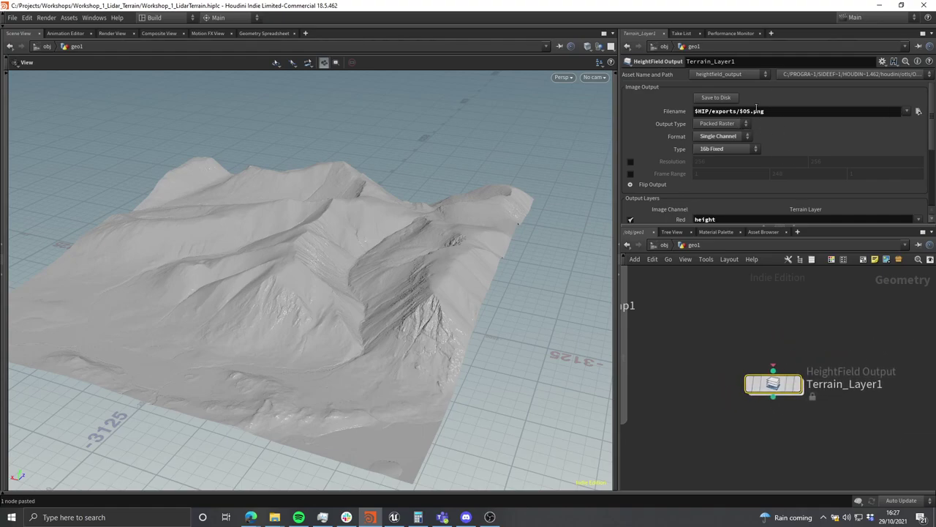
Step: Copy the Terrain_Layer1 node and paste three duplicates of it in a row beside the original
{"action": "scroll", "coordinate": [871, 406], "scroll_direction": "down", "scroll_amount": 2}
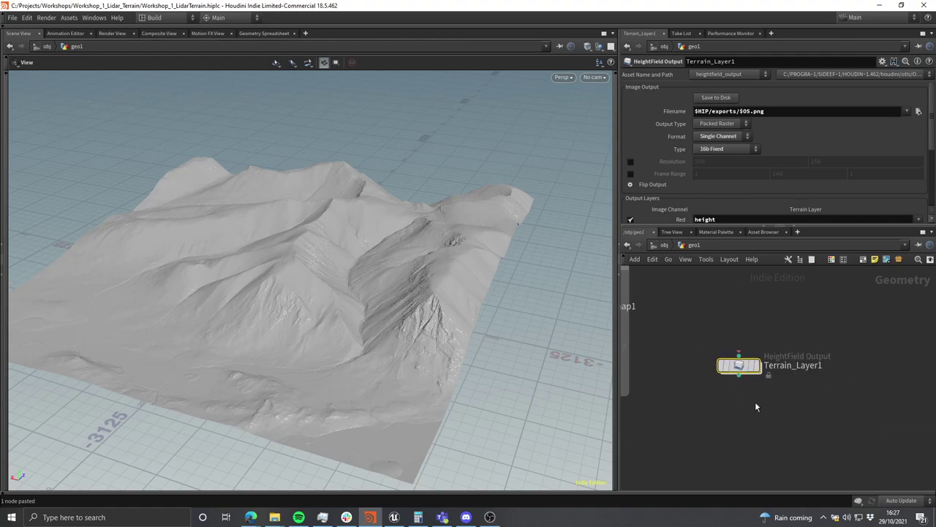
{"action": "left_click_drag", "start_coordinate": [750, 111], "coordinate": [740, 112]}
{"action": "scroll", "coordinate": [830, 320], "scroll_direction": "down", "scroll_amount": 2}
{"action": "middle_click_drag", "start_coordinate": [827, 320], "coordinate": [779, 307]}
{"action": "scroll", "coordinate": [778, 306], "scroll_direction": "up", "scroll_amount": 3}
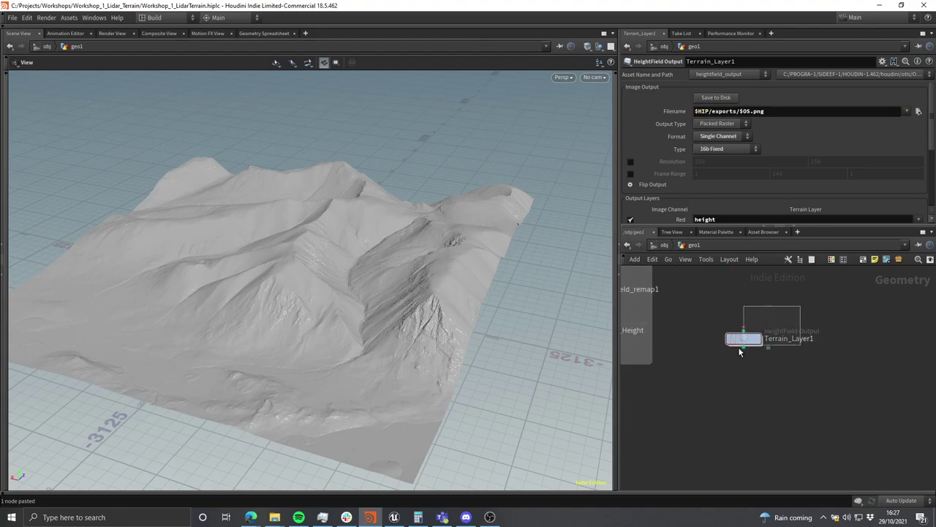
{"action": "middle_click_drag", "start_coordinate": [780, 374], "coordinate": [746, 376]}
{"action": "key", "text": "ctrl+c"}
{"action": "key", "text": "ctrl+v"}
{"action": "scroll", "coordinate": [810, 359], "scroll_direction": "down", "scroll_amount": 2}
{"action": "middle_click_drag", "start_coordinate": [810, 360], "coordinate": [711, 347]}
{"action": "key", "text": "ctrl+v"}
{"action": "key", "text": "ctrl+v"}
{"action": "mouse_move", "coordinate": [858, 367]}
{"action": "middle_mouse_down"}
{"action": "mouse_move", "coordinate": [752, 363]}
{"action": "mouse_move", "coordinate": [851, 360]}
{"action": "middle_mouse_up"}
{"action": "scroll", "coordinate": [852, 360], "scroll_direction": "down", "scroll_amount": 1}
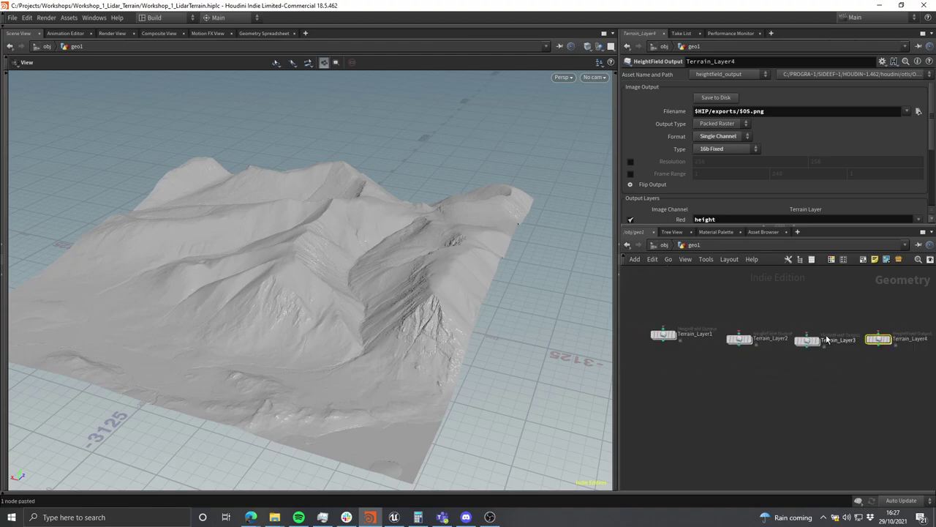
Step: Delete the three pasted duplicates of Terrain_Layer1
{"action": "middle_click_drag", "start_coordinate": [879, 310], "coordinate": [849, 328]}
{"action": "left_click_drag", "start_coordinate": [893, 304], "coordinate": [718, 385]}
{"action": "key", "text": "Delete"}
Step: Review the Input Min and Input Max height range on the heightfield_remap1 node in the Height Output box
{"action": "key", "text": "h"}
{"action": "scroll", "coordinate": [820, 334], "scroll_direction": "up", "scroll_amount": 1}
{"action": "middle_click_drag", "start_coordinate": [820, 333], "coordinate": [903, 264]}
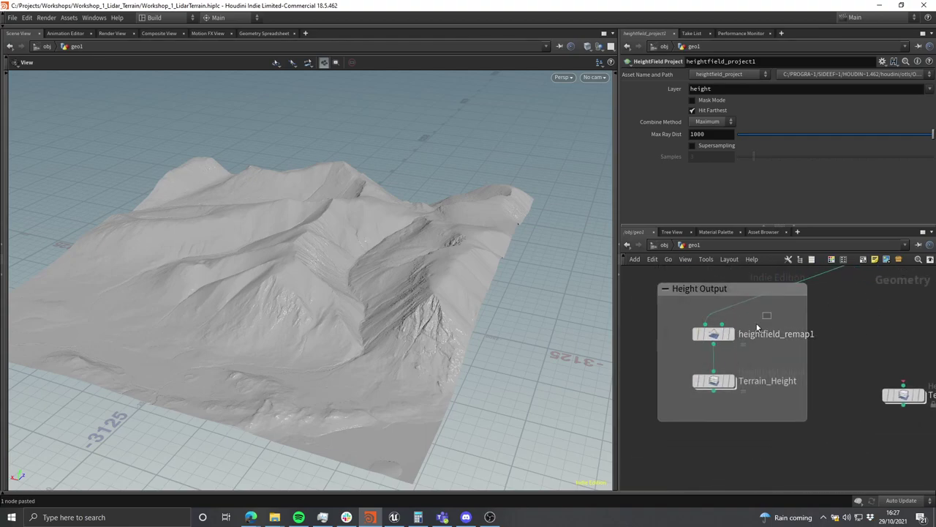
{"action": "left_click", "coordinate": [713, 330]}
{"action": "middle_click_drag", "start_coordinate": [776, 352], "coordinate": [766, 375]}
{"action": "left_click", "coordinate": [726, 376]}
{"action": "key", "text": "Up"}
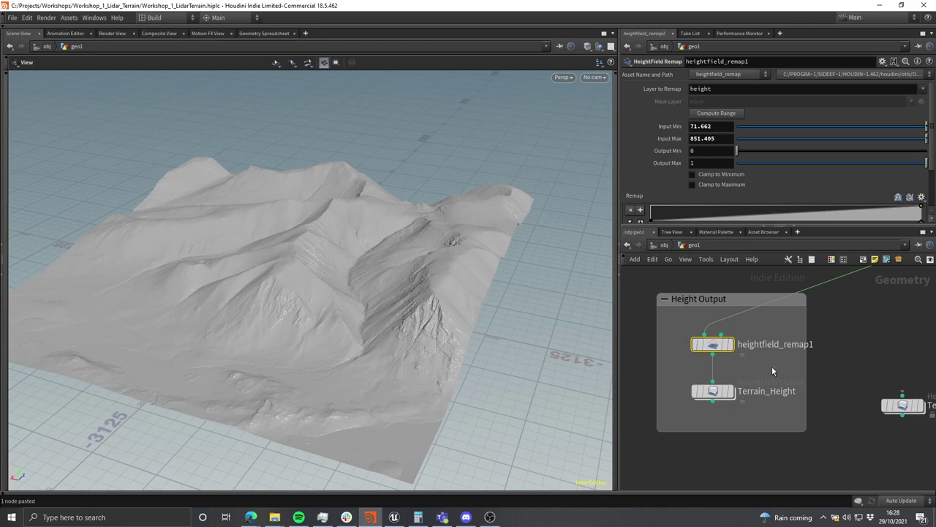
{"action": "left_click_drag", "start_coordinate": [714, 138], "coordinate": [690, 139]}
{"action": "left_click_drag", "start_coordinate": [714, 127], "coordinate": [684, 133]}
{"action": "left_click", "coordinate": [720, 137]}
{"action": "left_click", "coordinate": [719, 128]}
{"action": "left_click", "coordinate": [717, 139]}
{"action": "middle_click_drag", "start_coordinate": [547, 224], "coordinate": [475, 235]}
Step: Add a HeightField Flow Field node wired to the output of heightfield_project1, placing it above Terrain_Layer1
{"action": "scroll", "coordinate": [788, 341], "scroll_direction": "down", "scroll_amount": 3}
{"action": "middle_click_drag", "start_coordinate": [843, 336], "coordinate": [765, 351]}
{"action": "scroll", "coordinate": [762, 335], "scroll_direction": "up", "scroll_amount": 3}
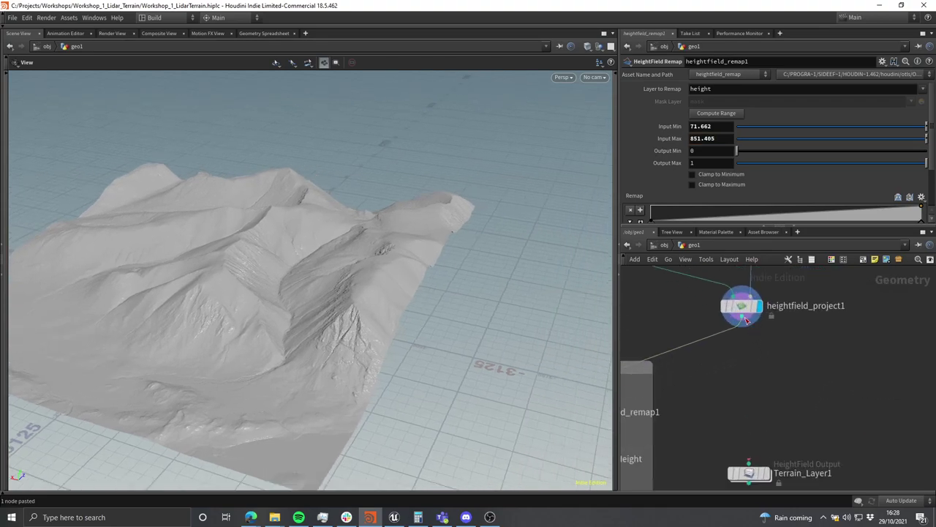
{"action": "scroll", "coordinate": [751, 391], "scroll_direction": "up", "scroll_amount": 2}
{"action": "middle_click_drag", "start_coordinate": [751, 390], "coordinate": [767, 369]}
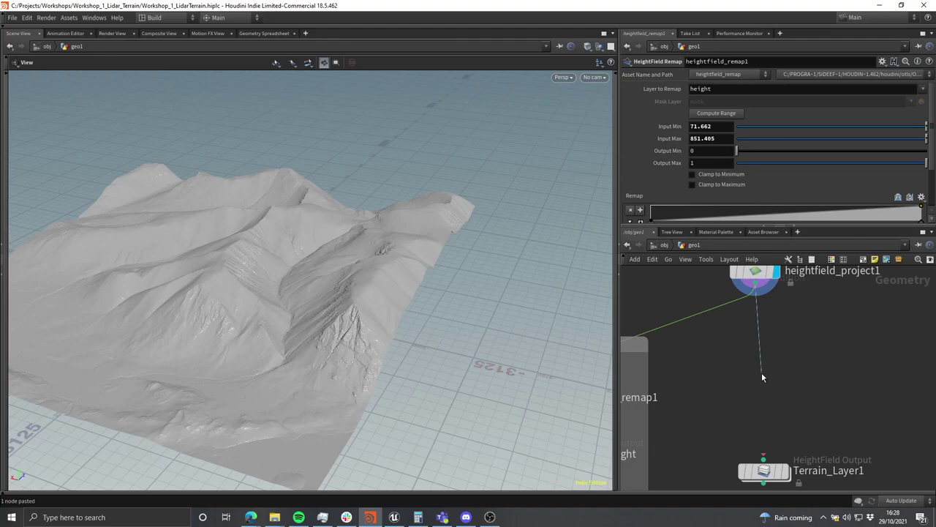
{"action": "key", "text": "Tab"}
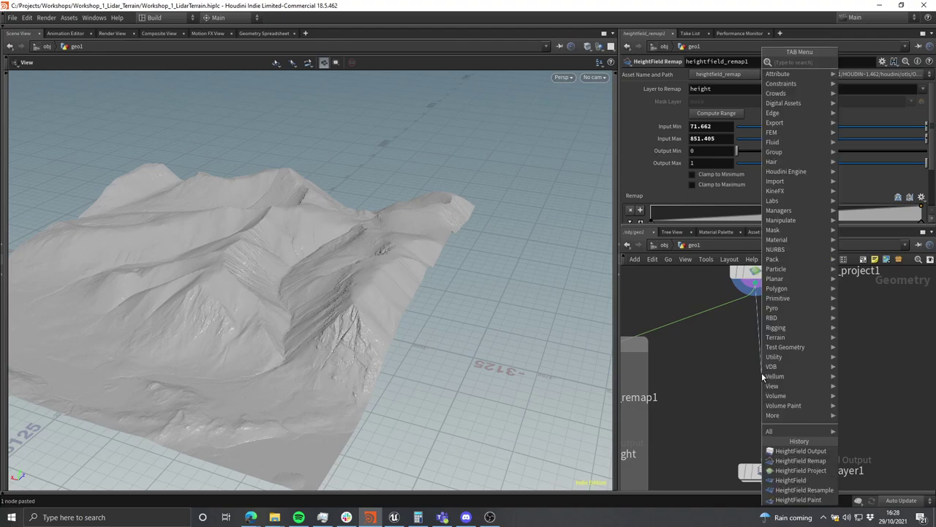
{"action": "type", "text": "hf fl"}
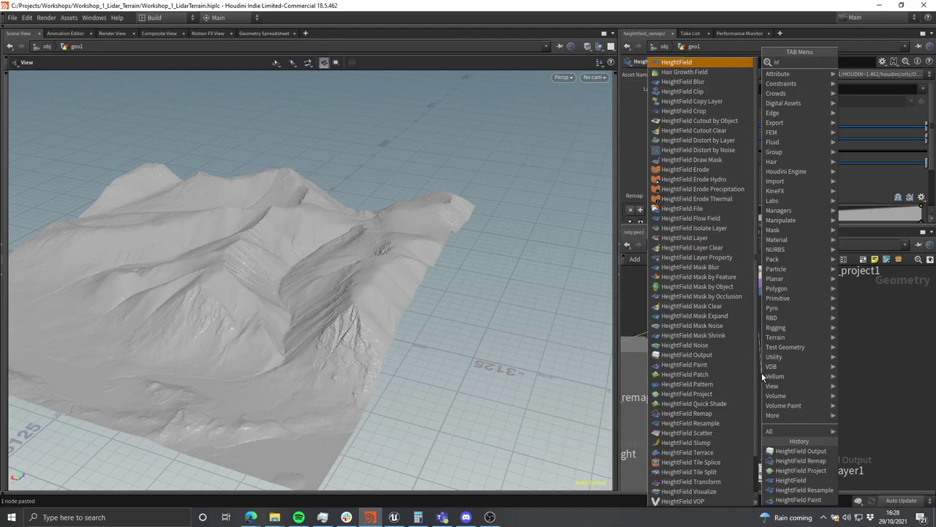
{"action": "key", "text": "Return"}
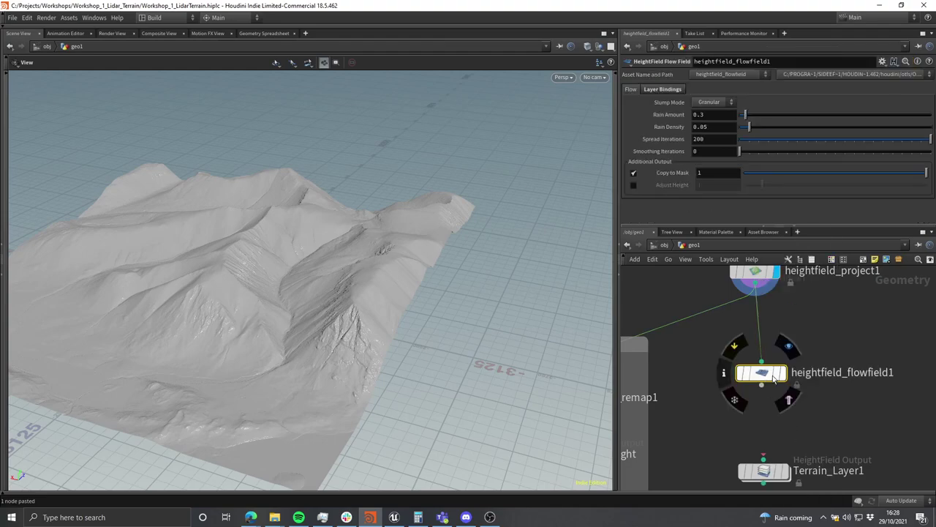
{"action": "left_click", "coordinate": [762, 373]}
Step: Search the available nodes for "hf flow" without adding another node
{"action": "key", "text": "Tab"}
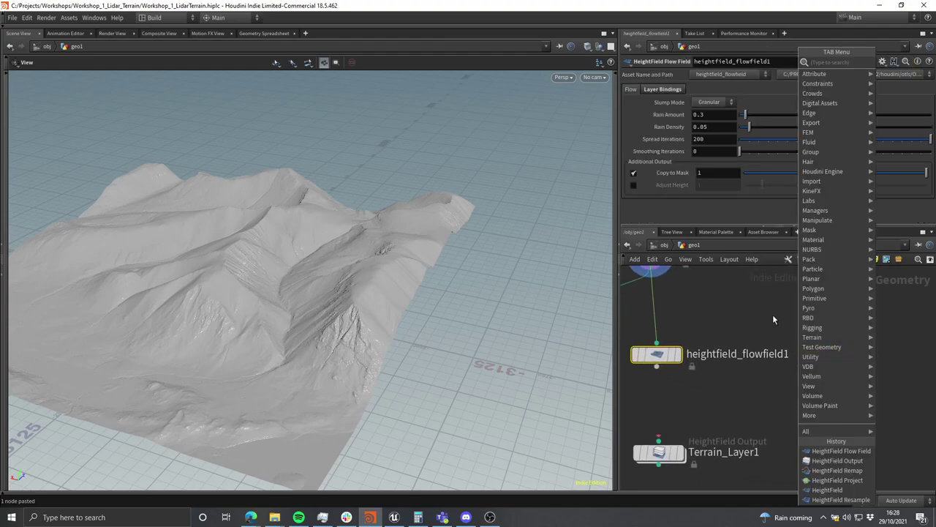
{"action": "key", "text": "Escape"}
{"action": "key", "text": "Tab"}
{"action": "type", "text": "hf flow"}
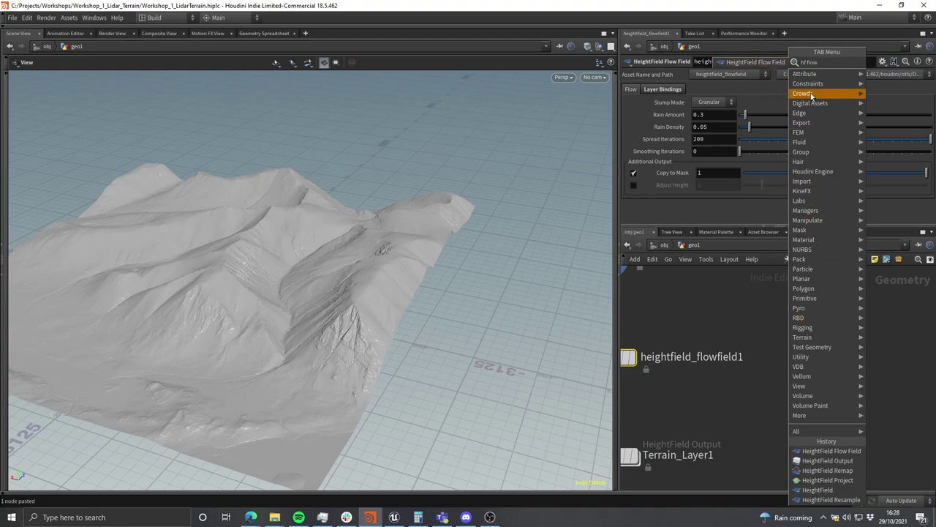
{"action": "middle_click_drag", "start_coordinate": [747, 334], "coordinate": [850, 327]}
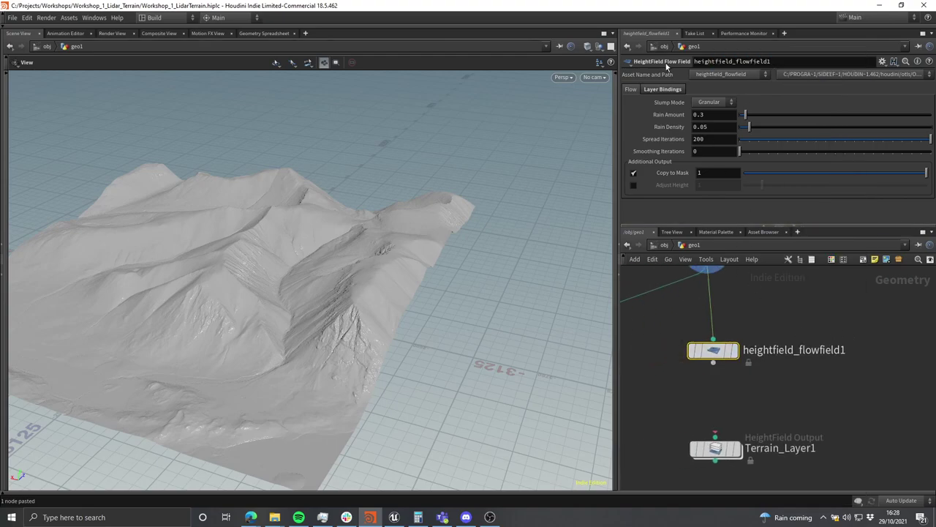
Step: Open the help page for the heightfield_flowfield1 node
{"action": "left_click", "coordinate": [628, 63]}
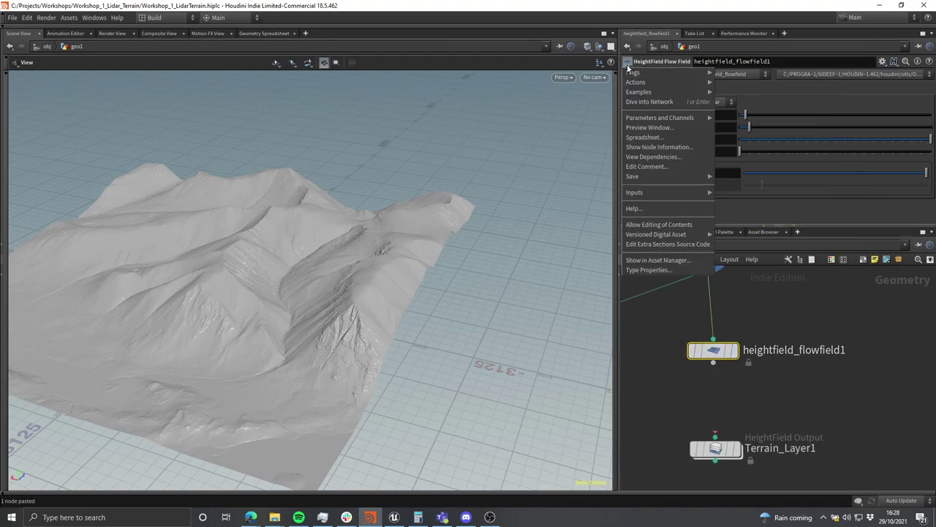
{"action": "left_click", "coordinate": [628, 66]}
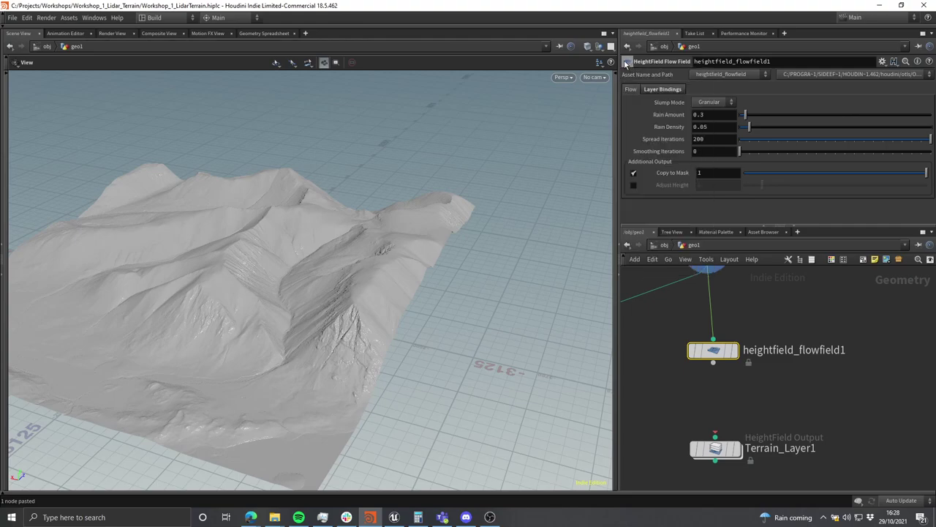
{"action": "left_click", "coordinate": [626, 63]}
{"action": "left_click", "coordinate": [627, 63]}
{"action": "left_click_drag", "start_coordinate": [857, 397], "coordinate": [724, 354]}
{"action": "left_click_drag", "start_coordinate": [796, 382], "coordinate": [710, 340]}
{"action": "left_click", "coordinate": [632, 65]}
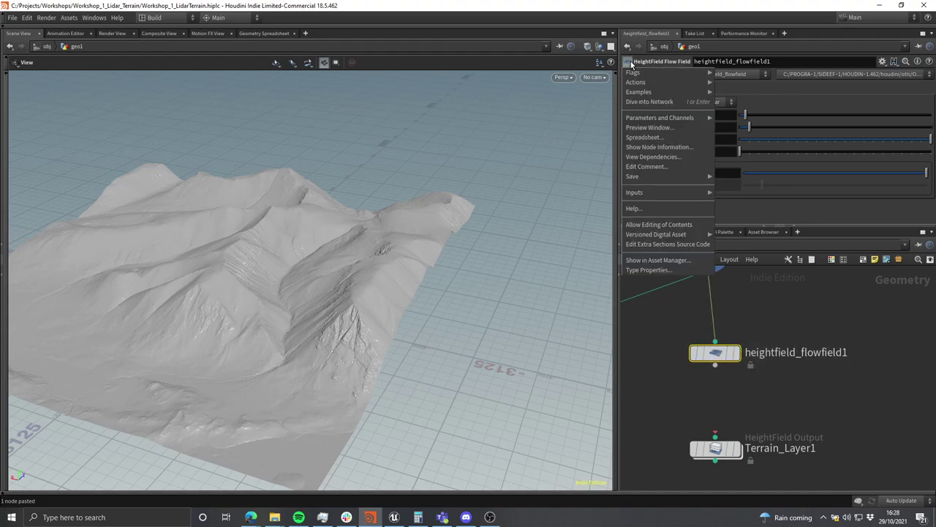
{"action": "left_click", "coordinate": [641, 210]}
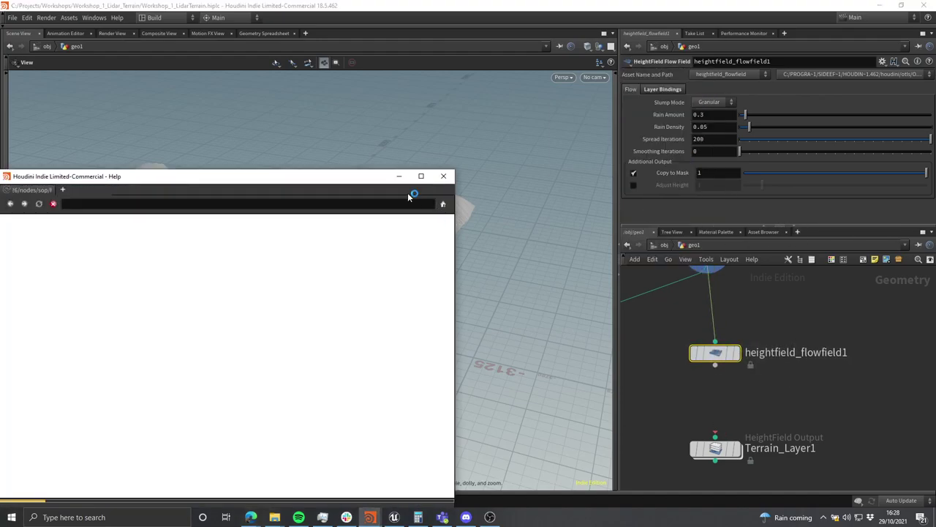
Step: Maximize the help window and read through the Flow parameters and Layer Bindings of the HeightField Flow Field node
{"action": "left_click_drag", "start_coordinate": [344, 183], "coordinate": [561, 96]}
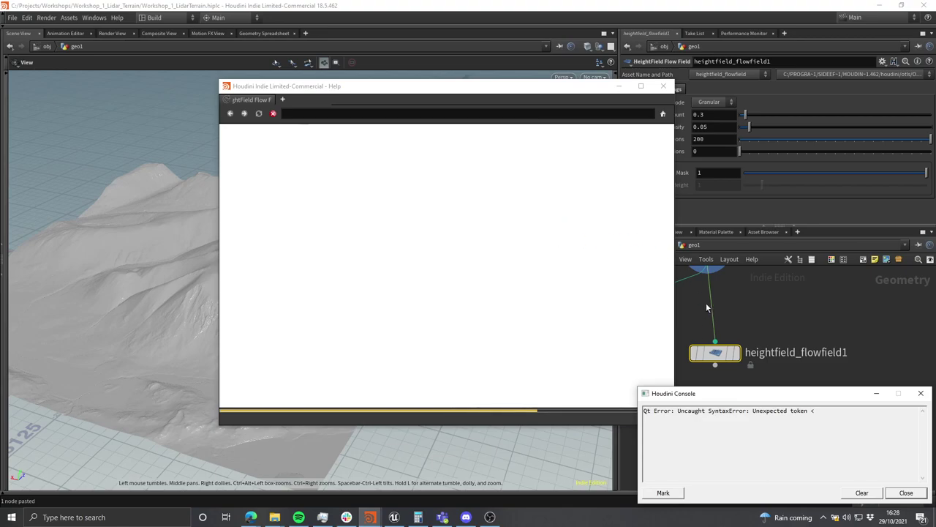
{"action": "left_click", "coordinate": [641, 87]}
{"action": "scroll", "coordinate": [537, 245], "scroll_direction": "down", "scroll_amount": 10}
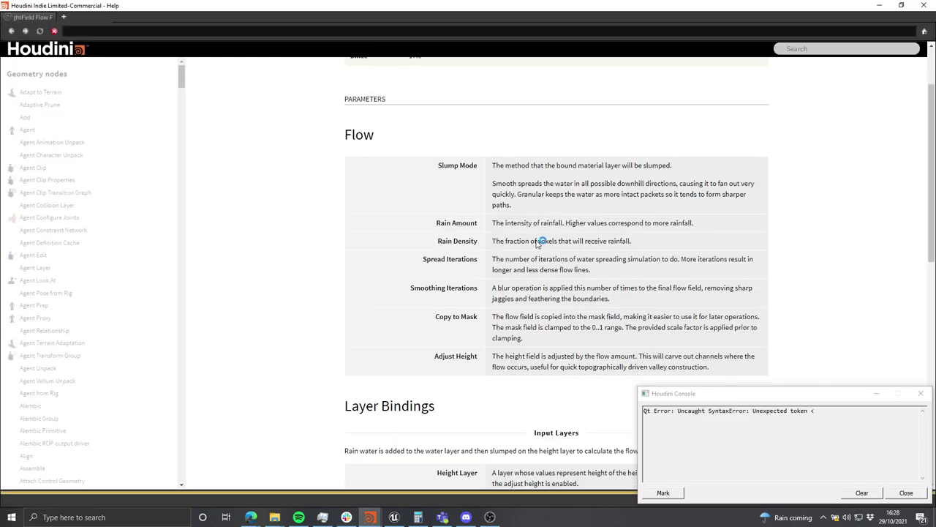
{"action": "scroll", "coordinate": [439, 253], "scroll_direction": "up", "scroll_amount": 4}
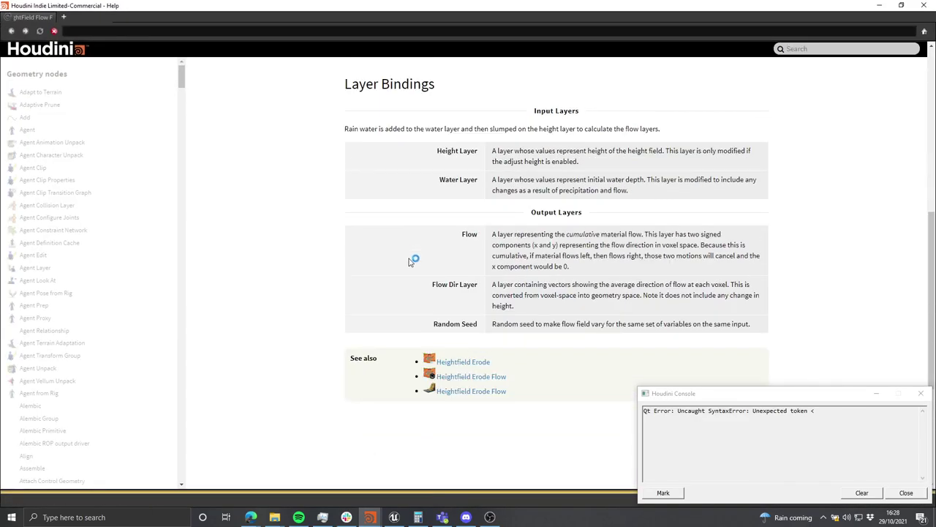
Step: Reread the Flow parameter descriptions, and close the console message and the help window
{"action": "scroll", "coordinate": [439, 293], "scroll_direction": "down", "scroll_amount": 1}
{"action": "scroll", "coordinate": [497, 322], "scroll_direction": "up", "scroll_amount": 5}
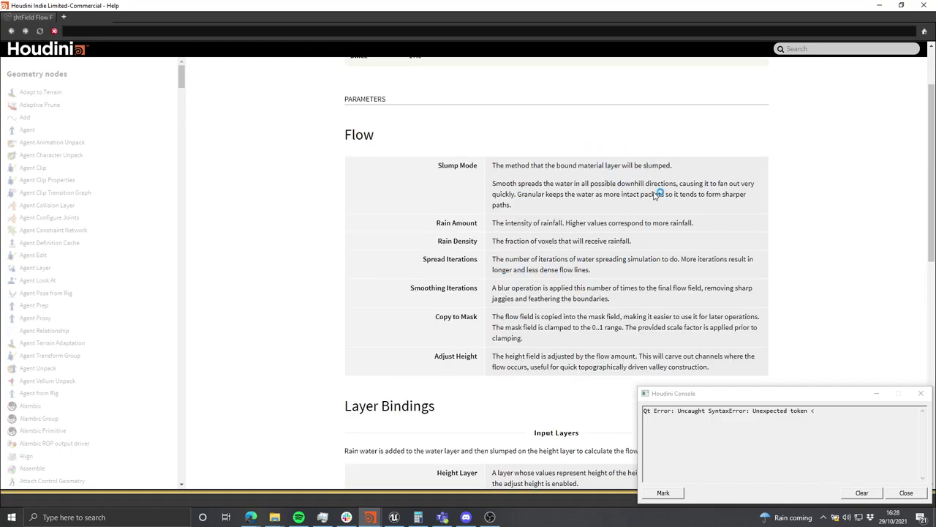
{"action": "left_click", "coordinate": [906, 492]}
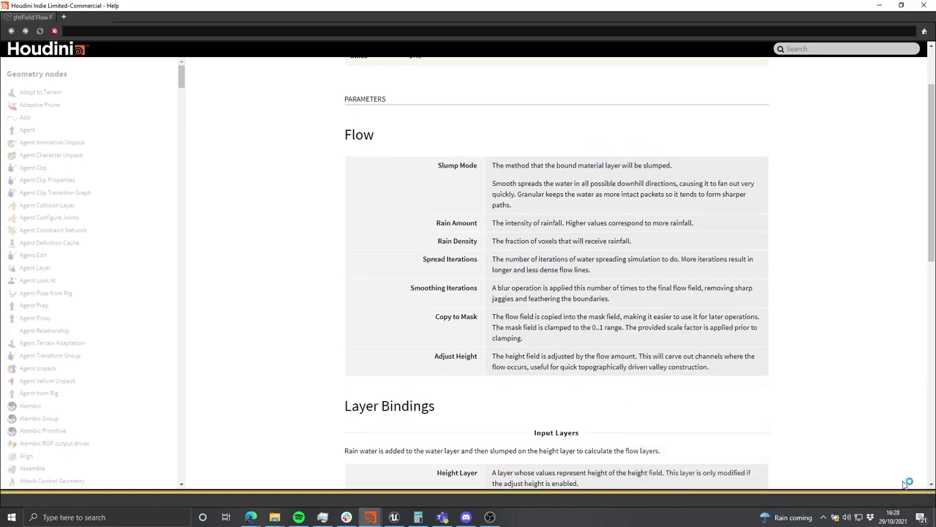
{"action": "double_click", "coordinate": [649, 4]}
{"action": "left_click", "coordinate": [721, 101]}
Step: Display the result of the heightfield_flowfield1 node in the viewport
{"action": "middle_click_drag", "start_coordinate": [700, 355], "coordinate": [732, 365]}
{"action": "scroll", "coordinate": [753, 364], "scroll_direction": "up", "scroll_amount": 6}
{"action": "scroll", "coordinate": [791, 362], "scroll_direction": "down", "scroll_amount": 2}
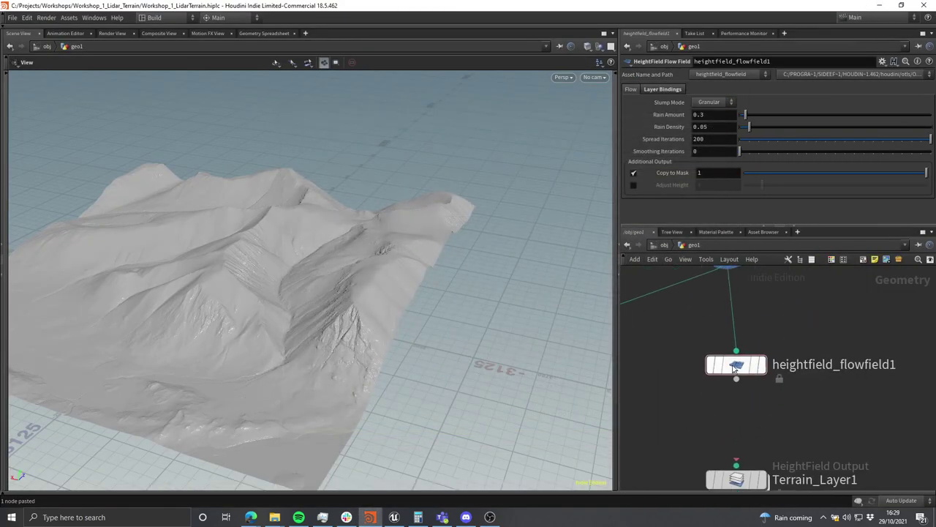
{"action": "mouse_move", "coordinate": [772, 333]}
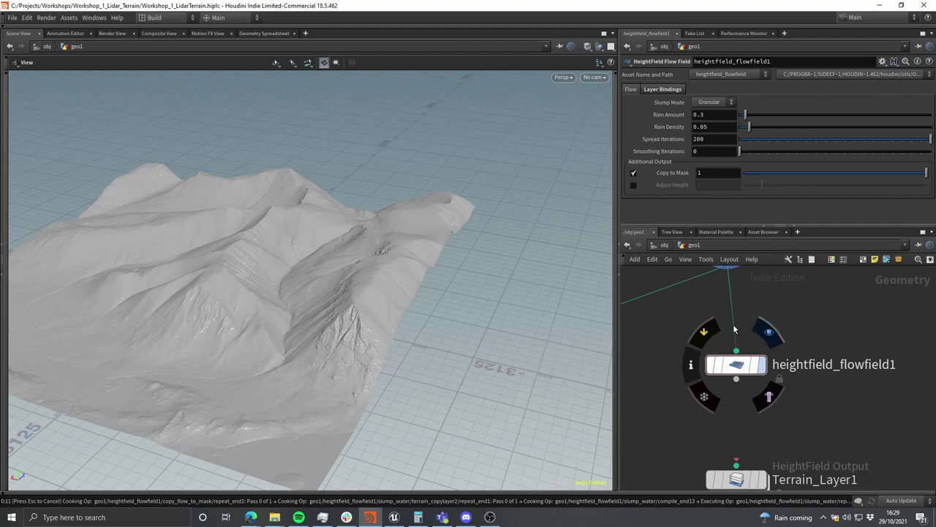
Step: Widen the scene view and examine how the flow field mask covers the terrain's ridges, slopes and valleys from several angles
{"action": "left_click_drag", "start_coordinate": [405, 295], "coordinate": [343, 299]}
{"action": "middle_click_drag", "start_coordinate": [343, 299], "coordinate": [389, 288]}
{"action": "left_click_drag", "start_coordinate": [388, 287], "coordinate": [312, 315]}
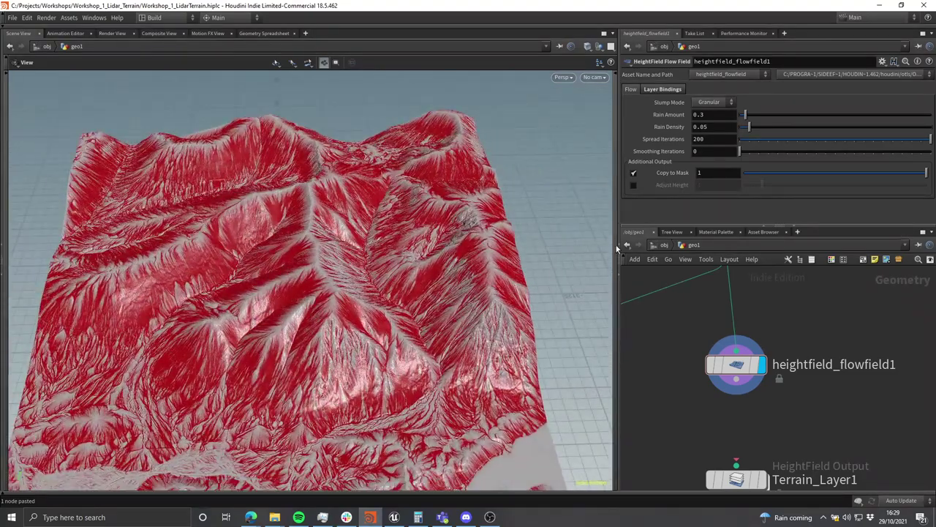
{"action": "left_click_drag", "start_coordinate": [616, 244], "coordinate": [662, 246]}
{"action": "left_click_drag", "start_coordinate": [439, 267], "coordinate": [364, 293]}
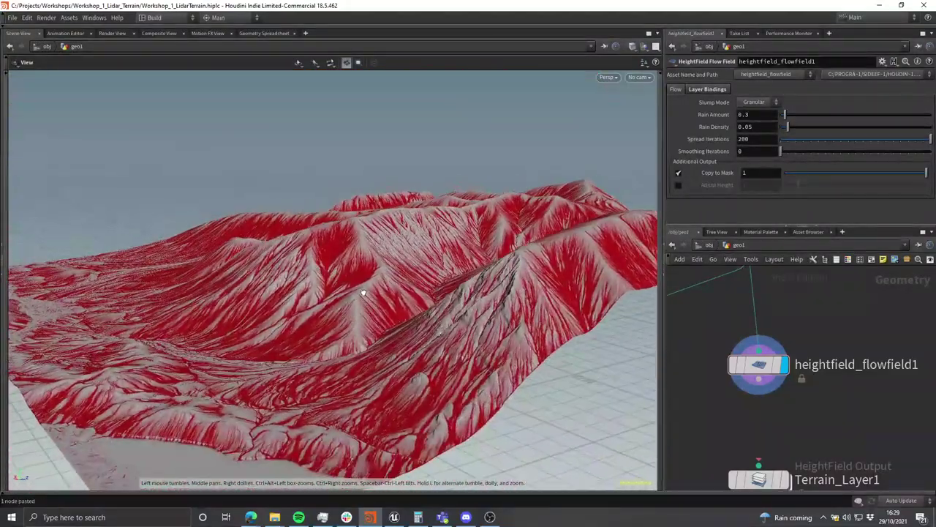
{"action": "middle_click_drag", "start_coordinate": [364, 293], "coordinate": [314, 338]}
{"action": "left_click_drag", "start_coordinate": [313, 338], "coordinate": [411, 339]}
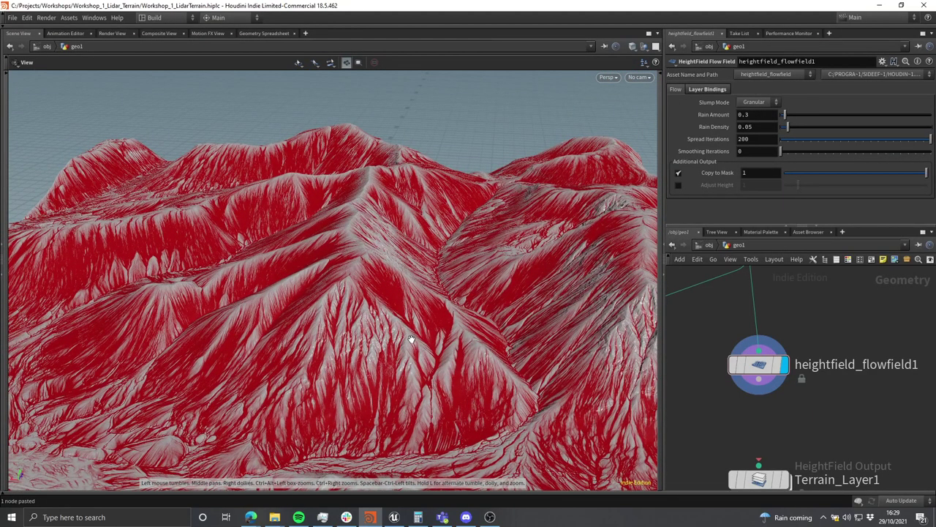
{"action": "left_click_drag", "start_coordinate": [368, 329], "coordinate": [416, 269]}
{"action": "left_click_drag", "start_coordinate": [388, 298], "coordinate": [377, 324]}
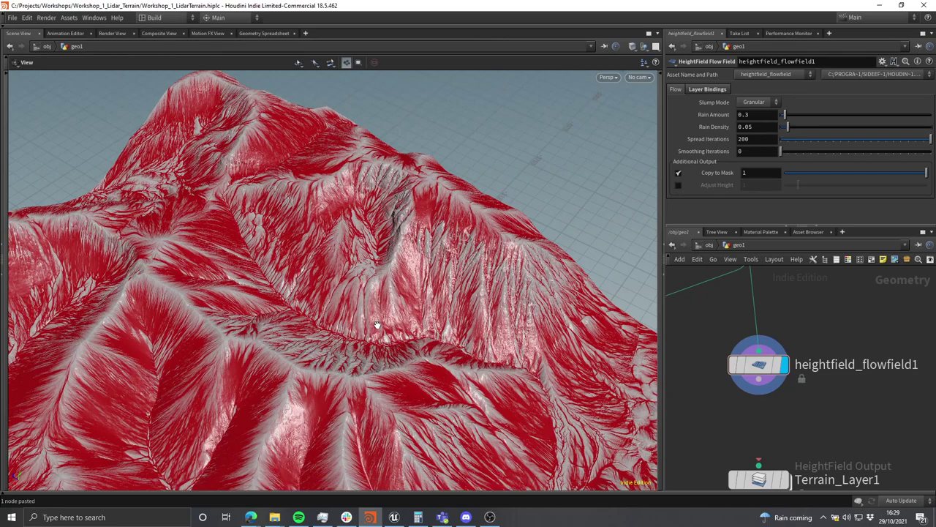
{"action": "left_click_drag", "start_coordinate": [378, 320], "coordinate": [373, 275]}
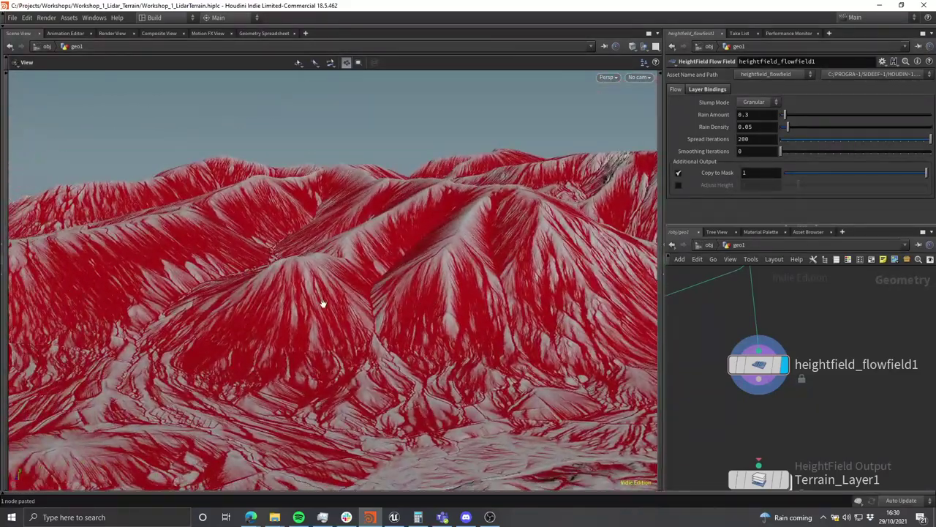
{"action": "left_click_drag", "start_coordinate": [322, 303], "coordinate": [413, 291]}
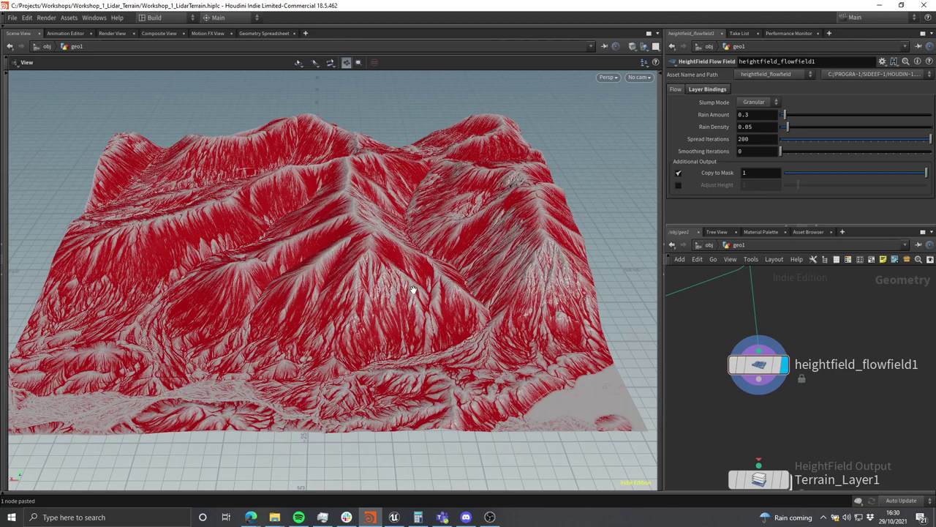
Step: Switch to the Edge browser and search the web for "landscape auto material UE4"
{"action": "left_click", "coordinate": [253, 518]}
{"action": "left_click", "coordinate": [199, 475]}
{"action": "left_click", "coordinate": [342, 28]}
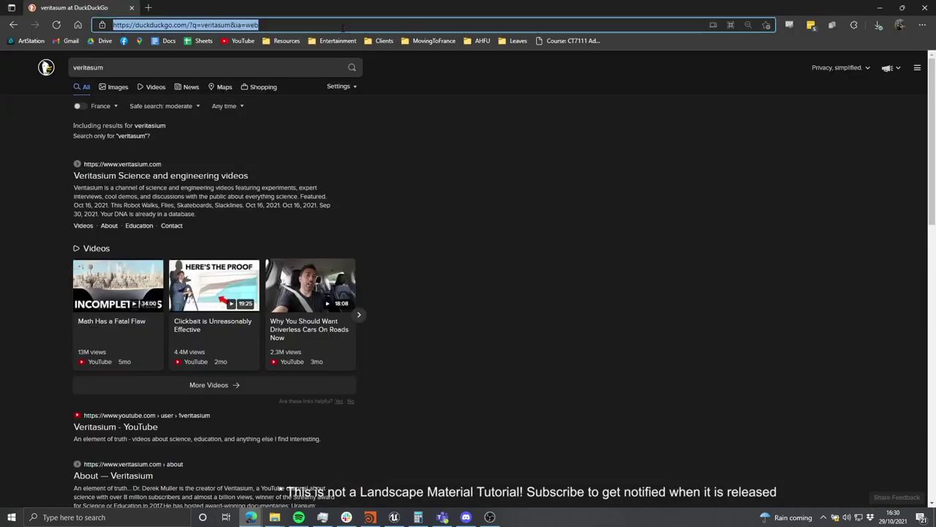
{"action": "type", "text": "landscape au"}
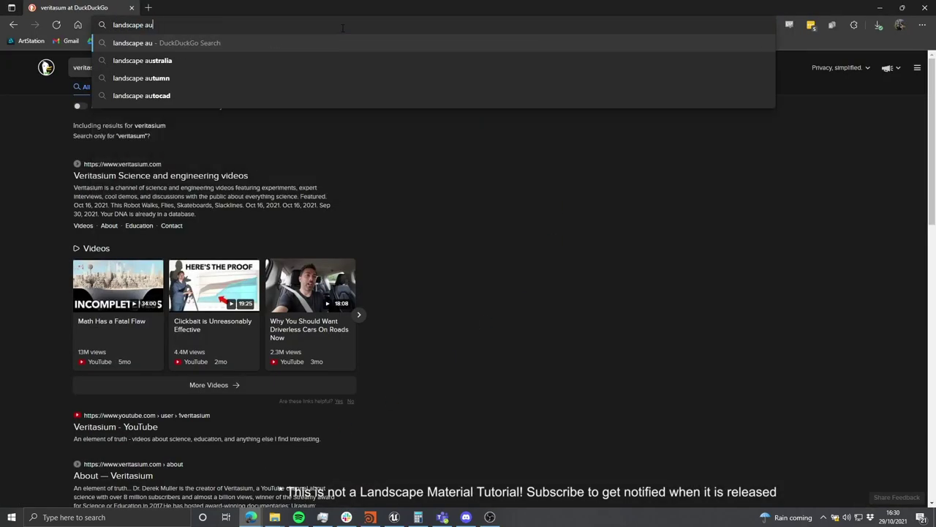
{"action": "type", "text": "to material UE4"}
{"action": "key", "text": "Return"}
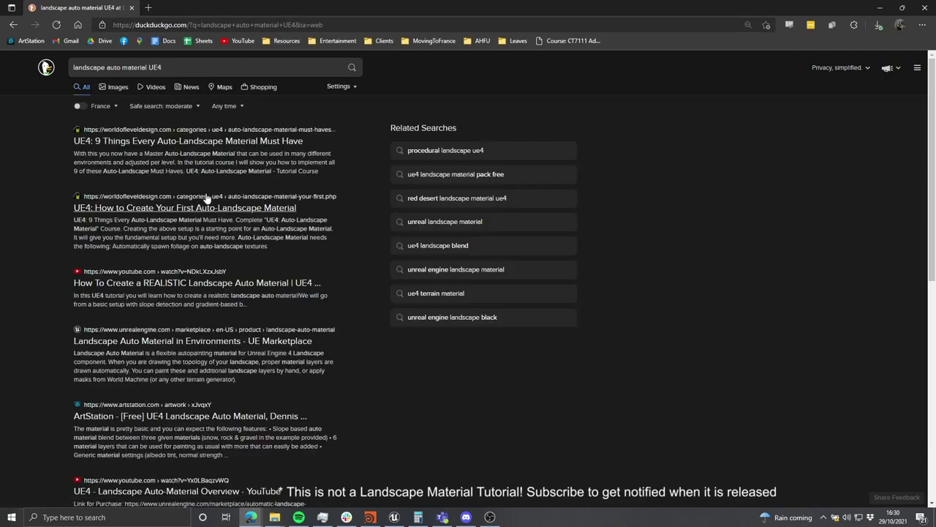
Step: Narrow the web search to "landscape auto material UE4 epic games marketplace"
{"action": "left_click", "coordinate": [192, 66]}
{"action": "type", "text": "ep"}
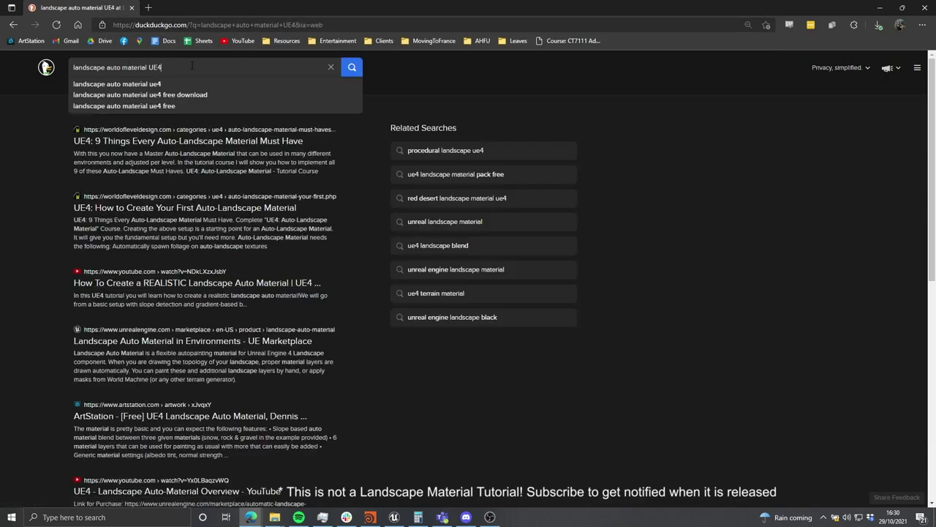
{"action": "type", "text": "ic gam"}
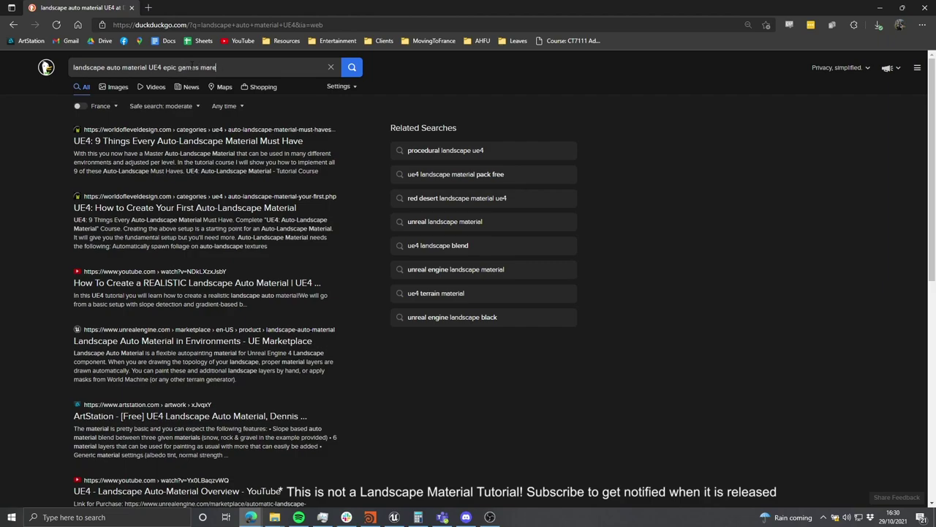
{"action": "type", "text": "es marketplace"}
{"action": "key", "text": "Return"}
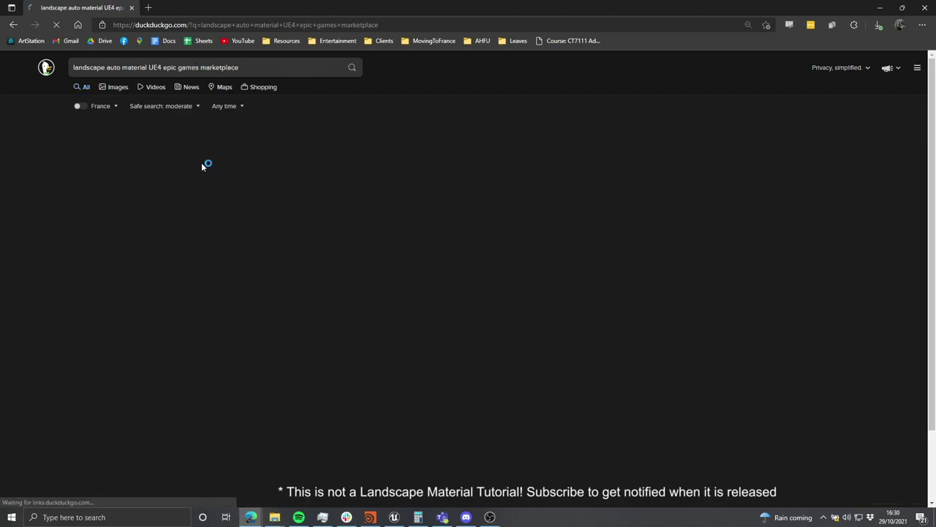
{"action": "scroll", "coordinate": [210, 171], "scroll_direction": "up", "scroll_amount": 5}
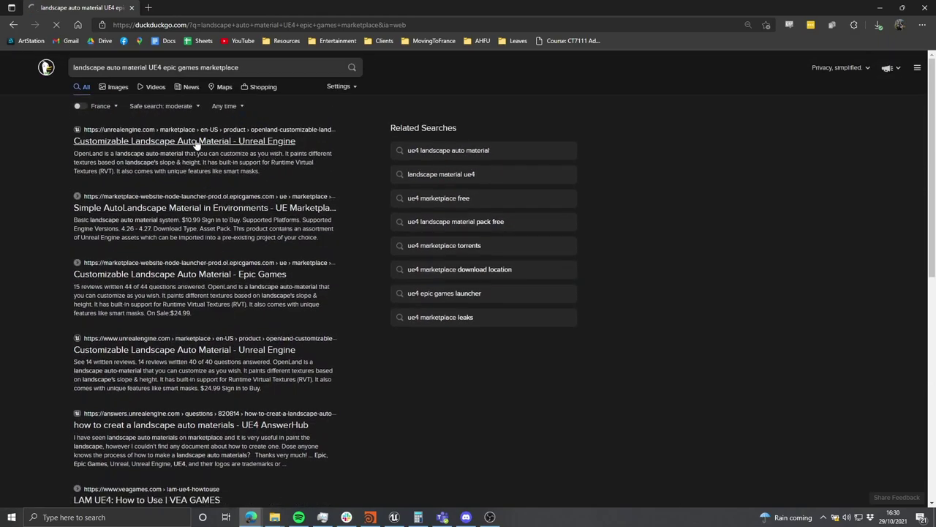
Step: Look over the marketplace pages of OpenLand and Simple AutoLandscape Material, returning to the search results after each
{"action": "scroll", "coordinate": [412, 318], "scroll_direction": "down", "scroll_amount": 3}
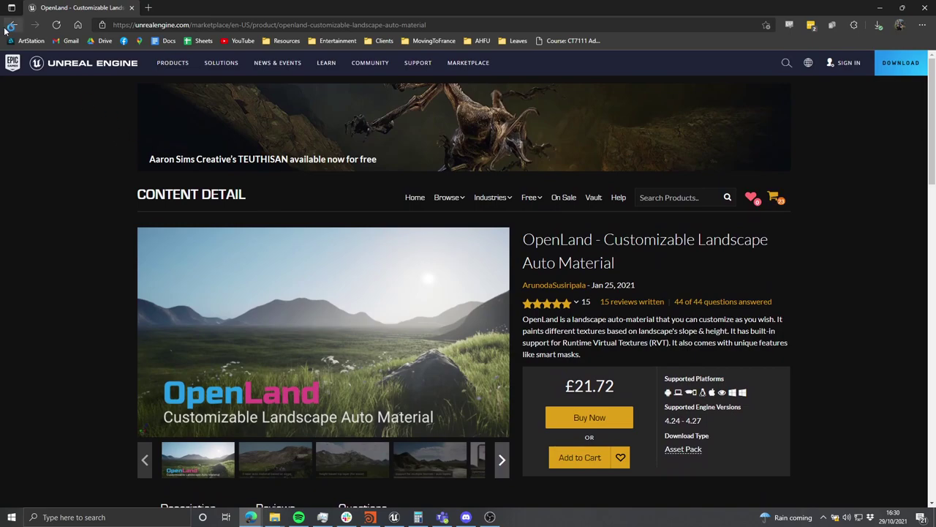
{"action": "left_click", "coordinate": [11, 25]}
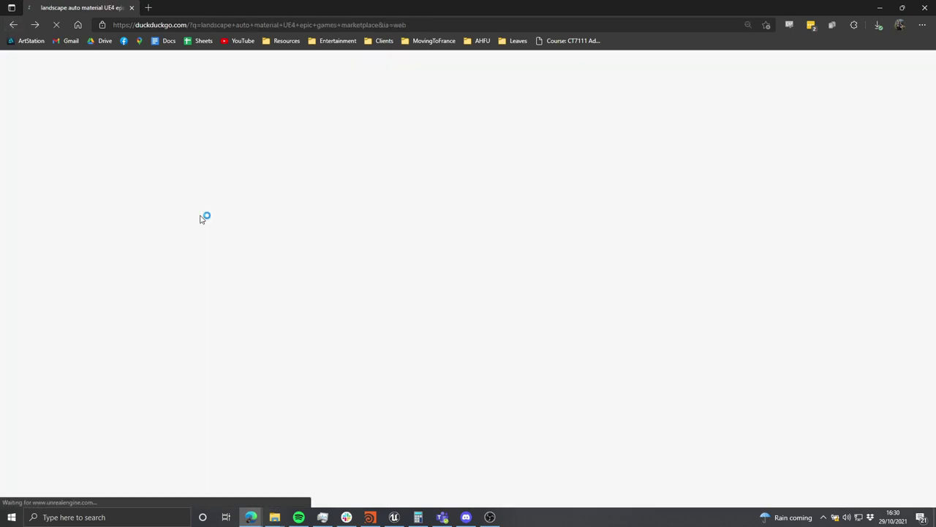
{"action": "left_click", "coordinate": [270, 211]}
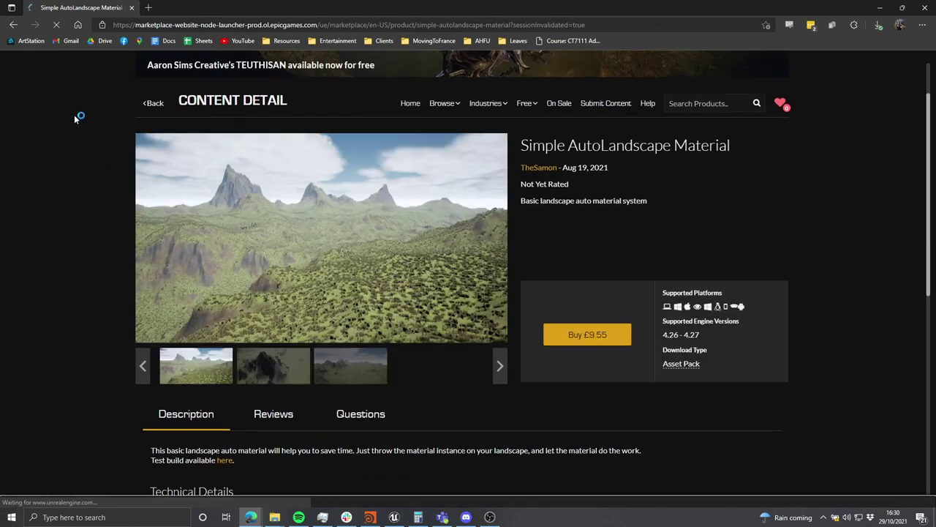
{"action": "left_click", "coordinate": [11, 25]}
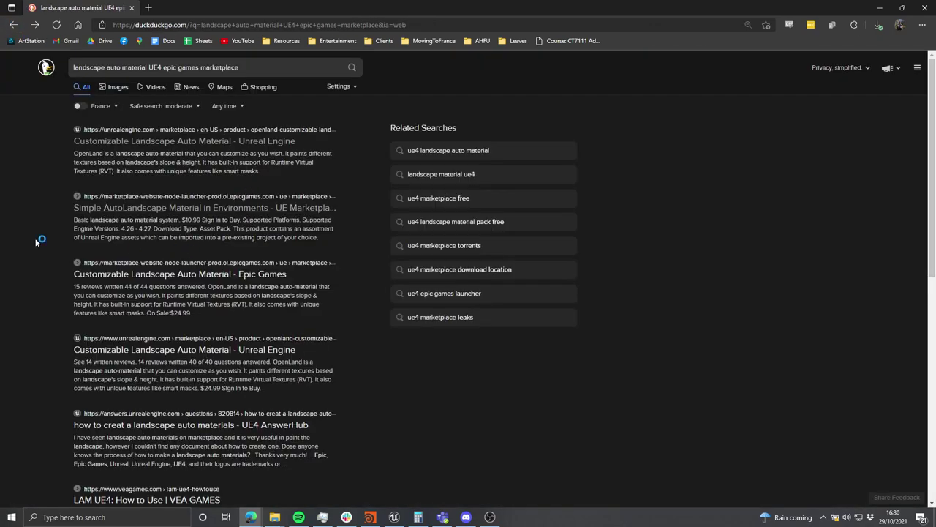
Step: Search the web for "Free Reddit Landscape Material Ue4"
{"action": "left_click", "coordinate": [120, 68]}
{"action": "key", "text": "ctrl+a"}
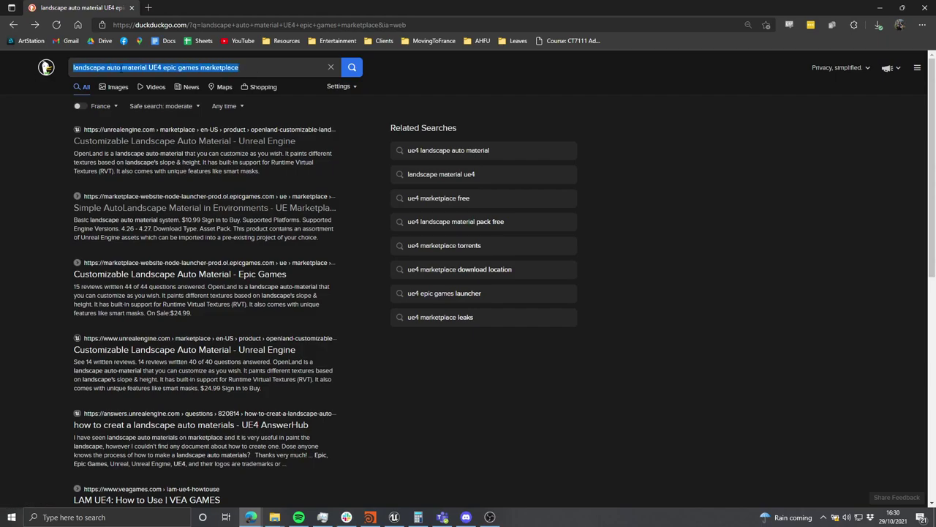
{"action": "type", "text": "Free Reddit"}
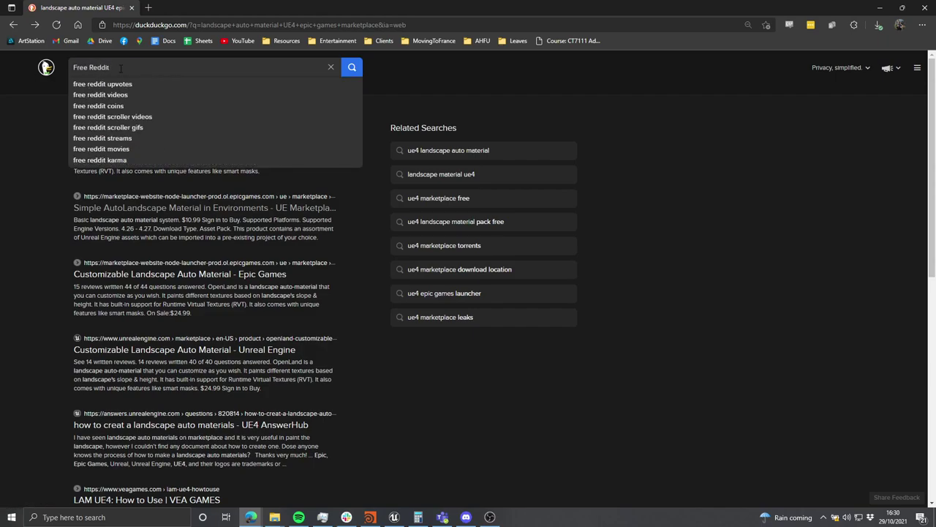
{"action": "type", "text": " Landscape Material"}
{"action": "key", "text": "Return"}
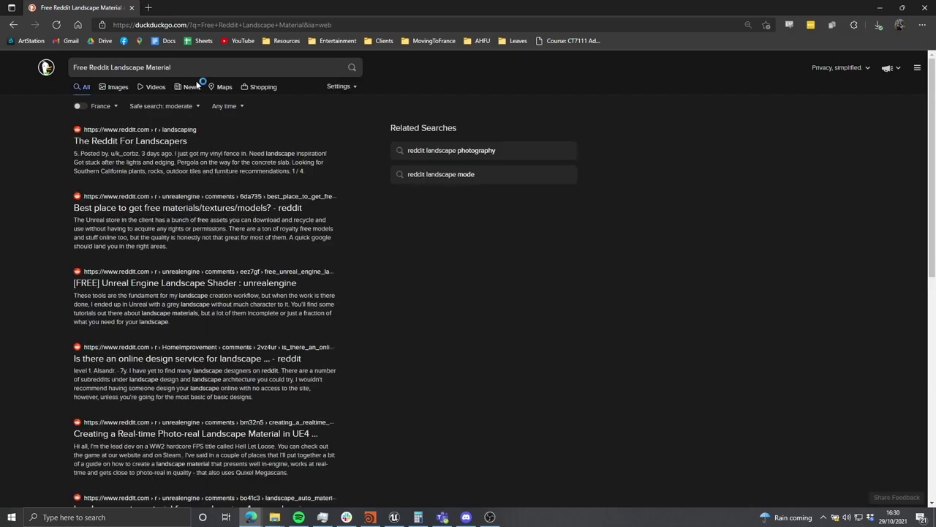
{"action": "type", "text": "Ue4"}
{"action": "key", "text": "Return"}
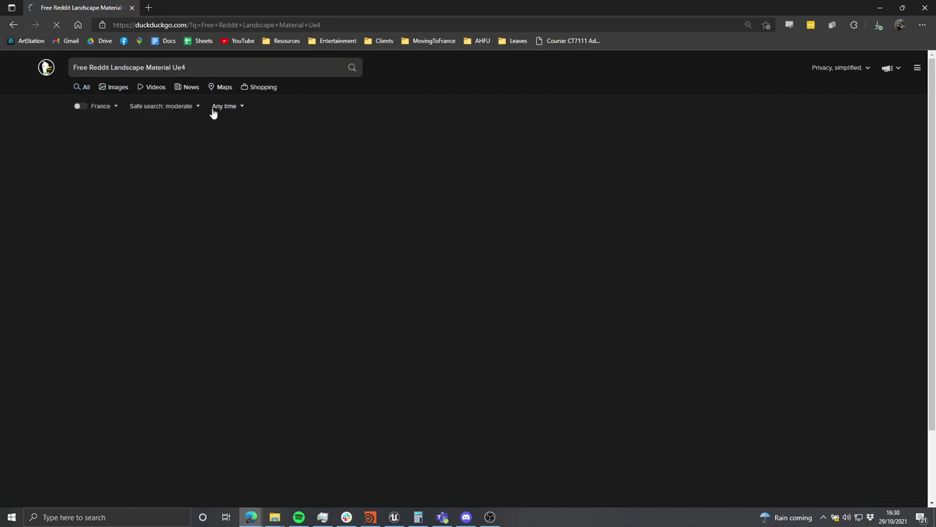
Step: Open the "Free landscape material" Reddit result in a new tab and return to the search results
{"action": "middle_click", "coordinate": [214, 149]}
{"action": "left_click", "coordinate": [194, 7]}
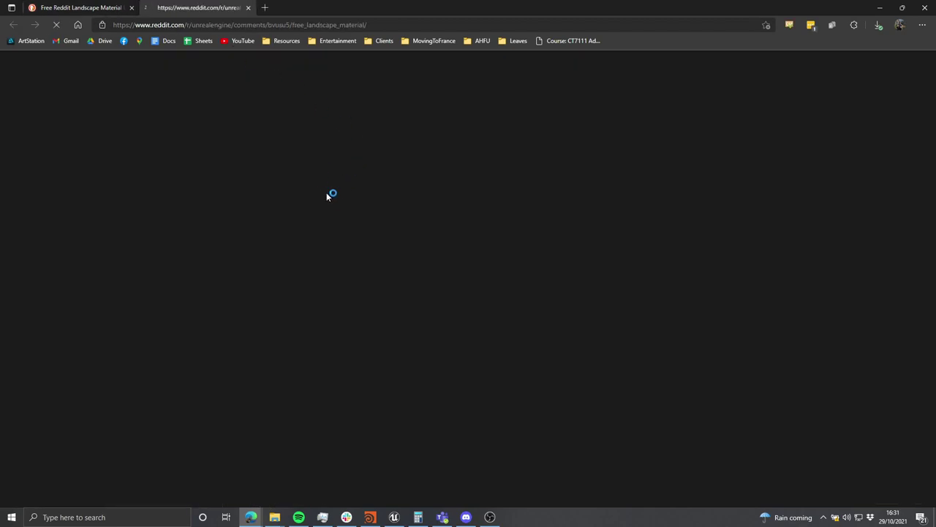
{"action": "key", "text": "ctrl+shift+Tab"}
{"action": "scroll", "coordinate": [239, 302], "scroll_direction": "down", "scroll_amount": 1}
{"action": "scroll", "coordinate": [240, 300], "scroll_direction": "up", "scroll_amount": 1}
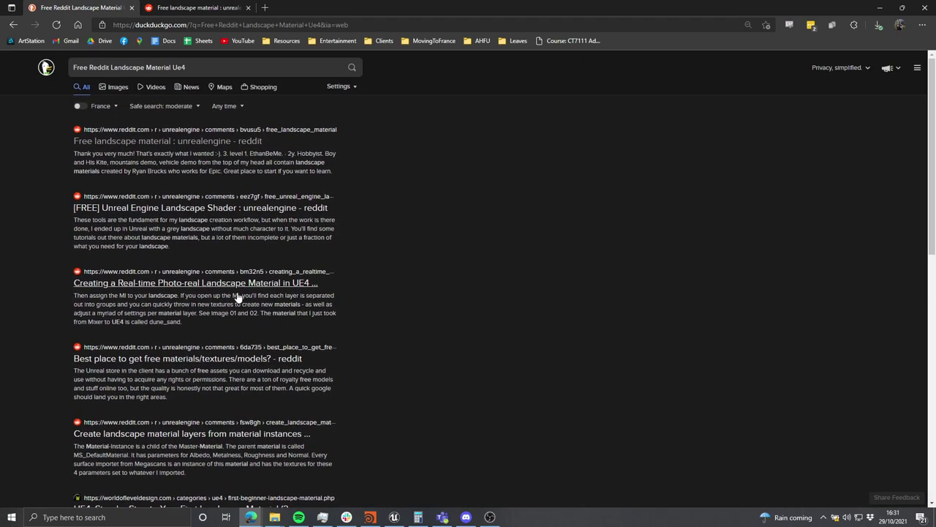
Step: Open the Reddit post "[FREE] Unreal Engine Landscape Shader" and skim its introduction and Material Layer section
{"action": "left_click", "coordinate": [231, 212]}
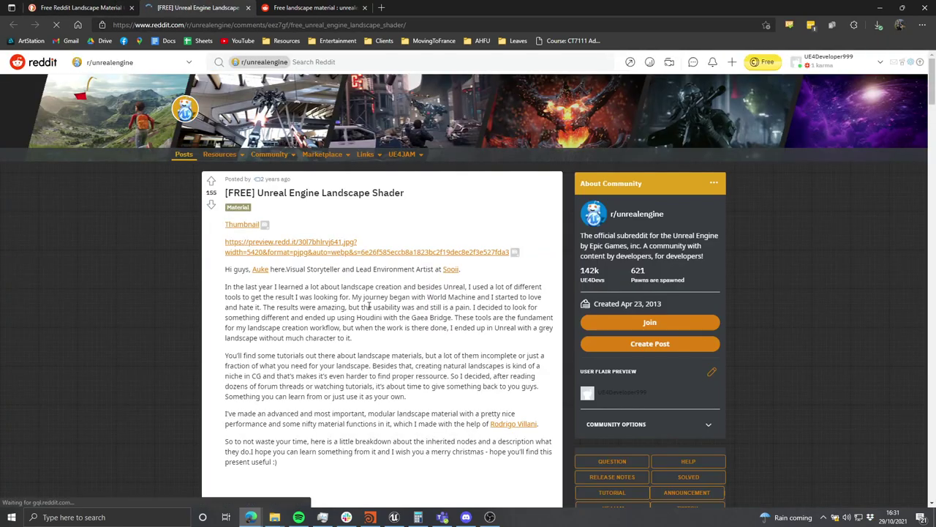
{"action": "scroll", "coordinate": [371, 306], "scroll_direction": "down", "scroll_amount": 2}
{"action": "scroll", "coordinate": [389, 286], "scroll_direction": "up", "scroll_amount": 2}
{"action": "scroll", "coordinate": [387, 263], "scroll_direction": "down", "scroll_amount": 2}
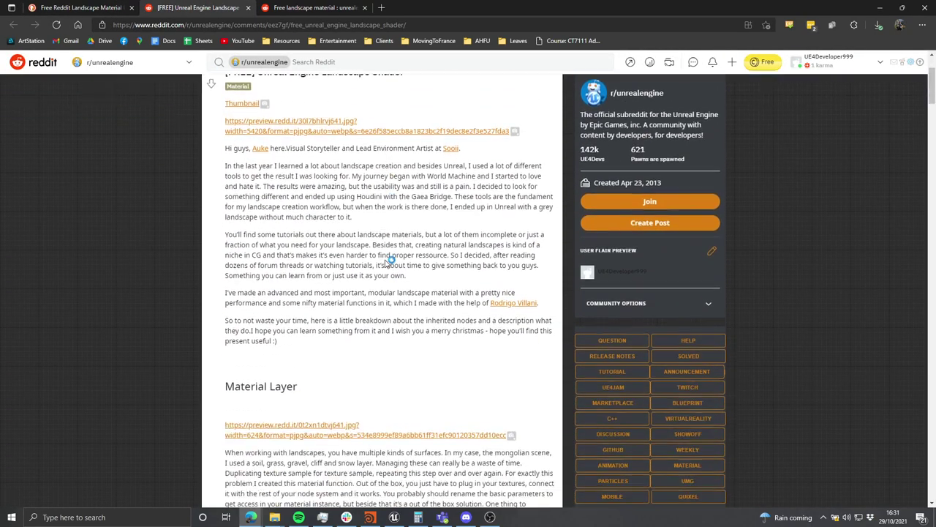
{"action": "scroll", "coordinate": [387, 262], "scroll_direction": "down", "scroll_amount": 8}
{"action": "scroll", "coordinate": [381, 260], "scroll_direction": "up", "scroll_amount": 9}
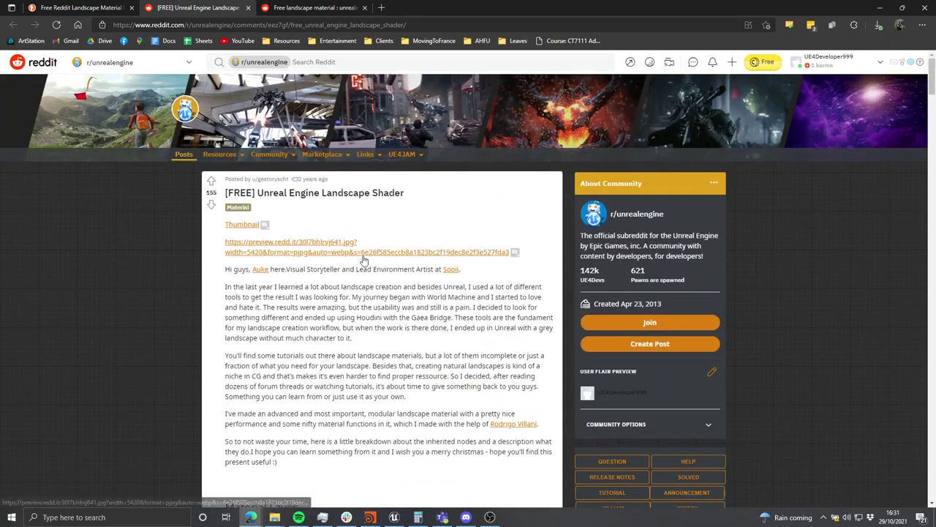
Step: View the landscape shader post's first preview image at full size and return to the post
{"action": "left_click", "coordinate": [363, 258]}
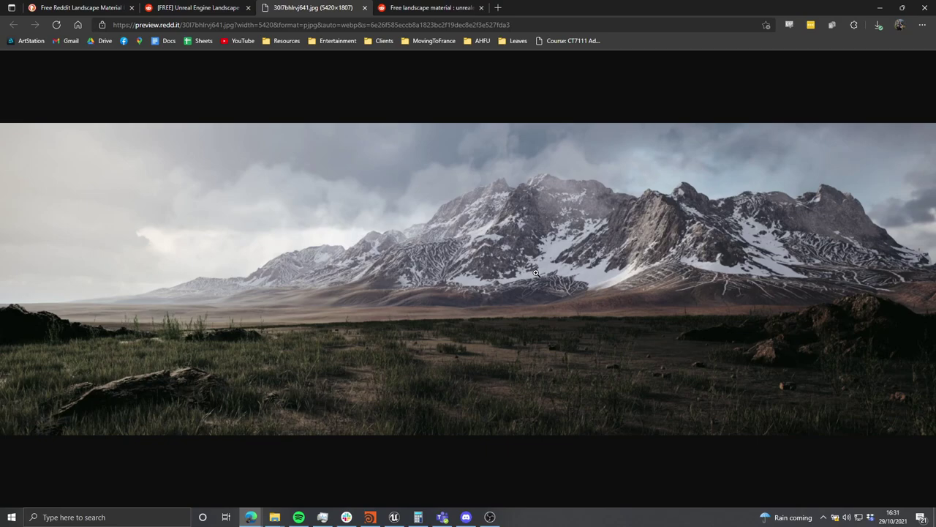
{"action": "left_click", "coordinate": [76, 6]}
{"action": "left_click", "coordinate": [174, 6]}
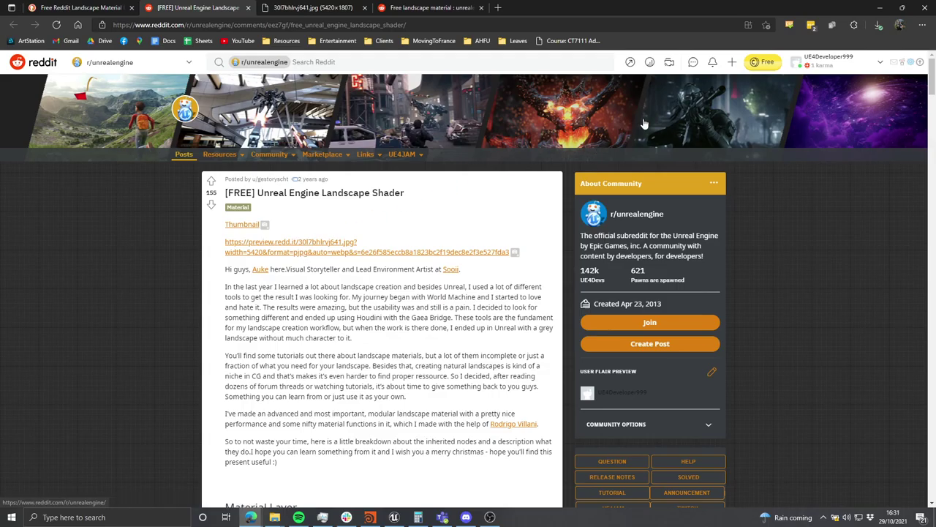
Step: Read through the landscape shader post's SlopeMask and Stochastic Tri-Planar sections down to its Download link
{"action": "scroll", "coordinate": [419, 293], "scroll_direction": "down", "scroll_amount": 20}
{"action": "scroll", "coordinate": [419, 293], "scroll_direction": "down", "scroll_amount": 4}
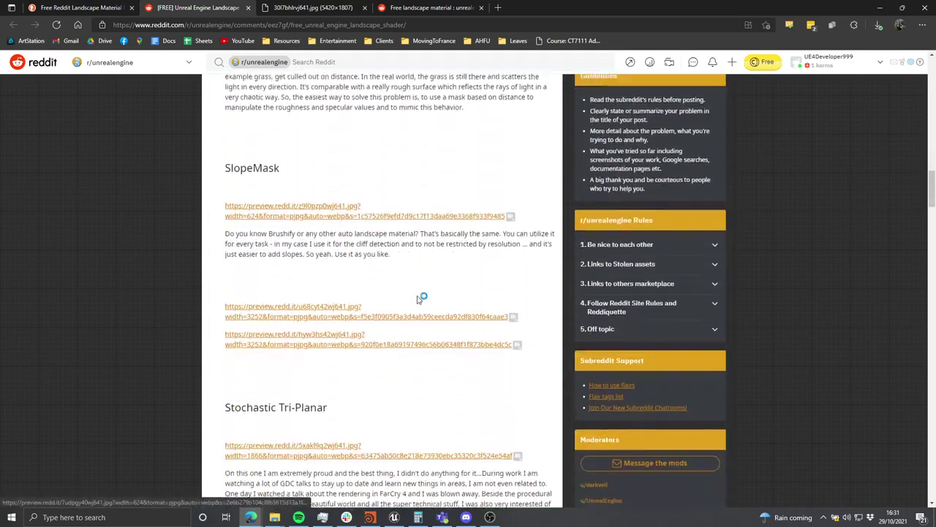
{"action": "scroll", "coordinate": [421, 300], "scroll_direction": "down", "scroll_amount": 8}
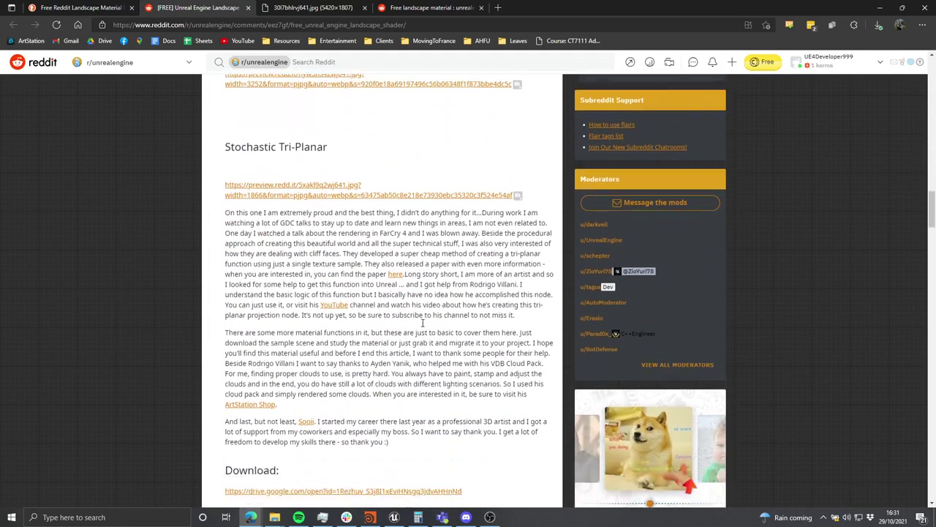
{"action": "scroll", "coordinate": [388, 327], "scroll_direction": "up", "scroll_amount": 3}
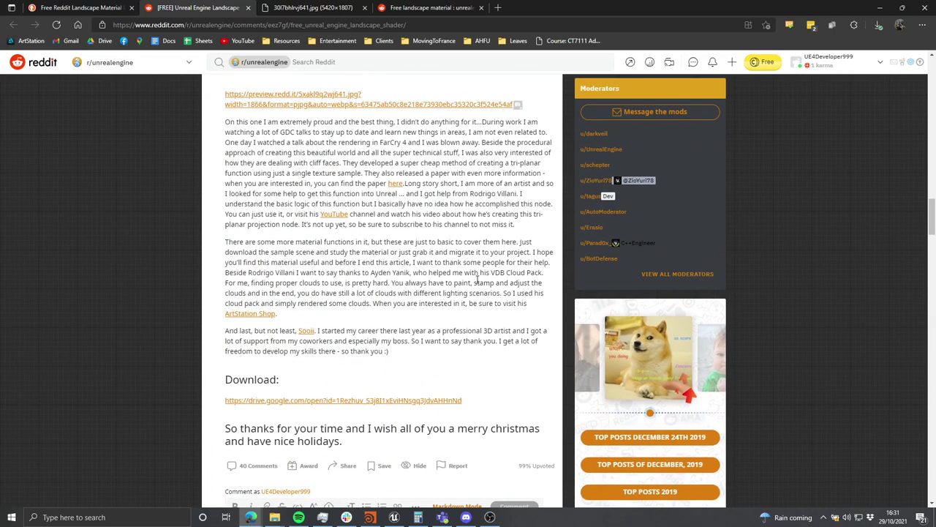
Step: Return from the browser to Houdini and widen the parameter and network panes
{"action": "left_click", "coordinate": [881, 7]}
{"action": "key", "text": "ctrl+v"}
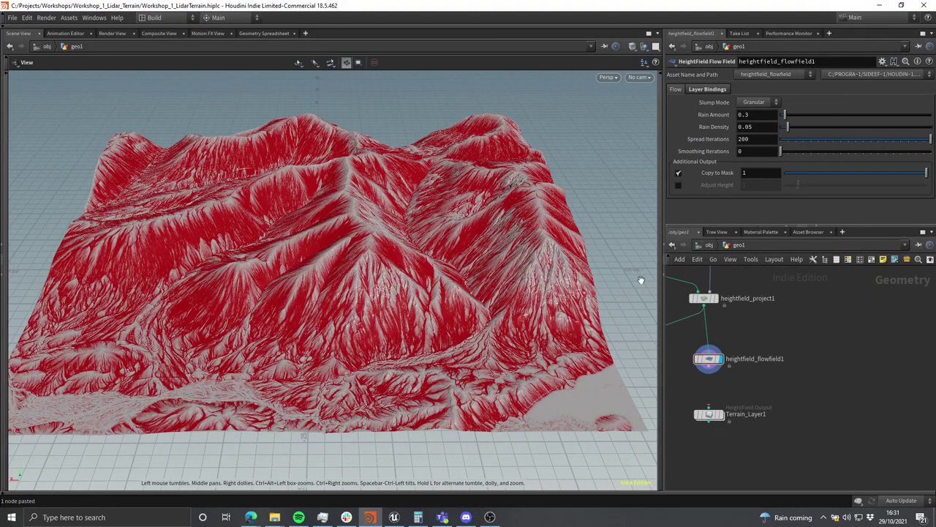
{"action": "left_click_drag", "start_coordinate": [663, 240], "coordinate": [600, 241]}
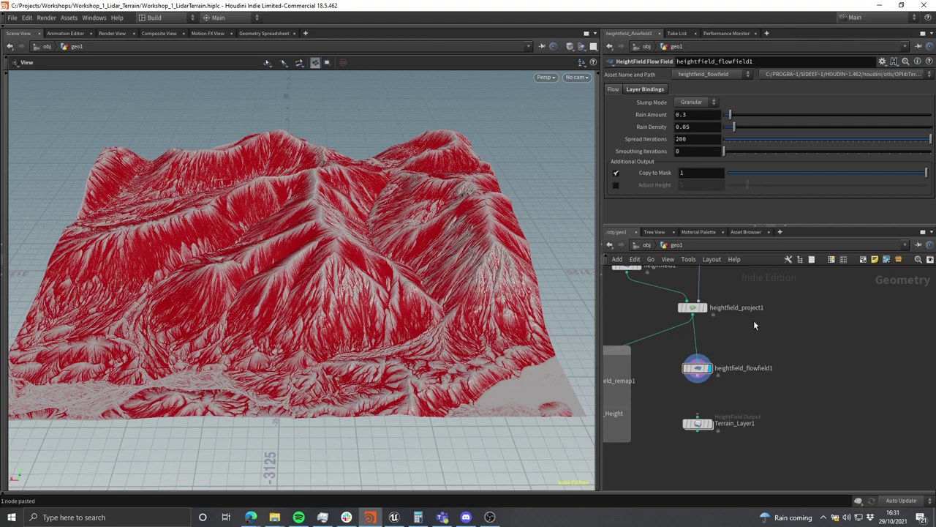
Step: Add a HeightField Mask by Feature node beside heightfield_flowfield1 and feed it from heightfield_project1's output
{"action": "key", "text": "Tab"}
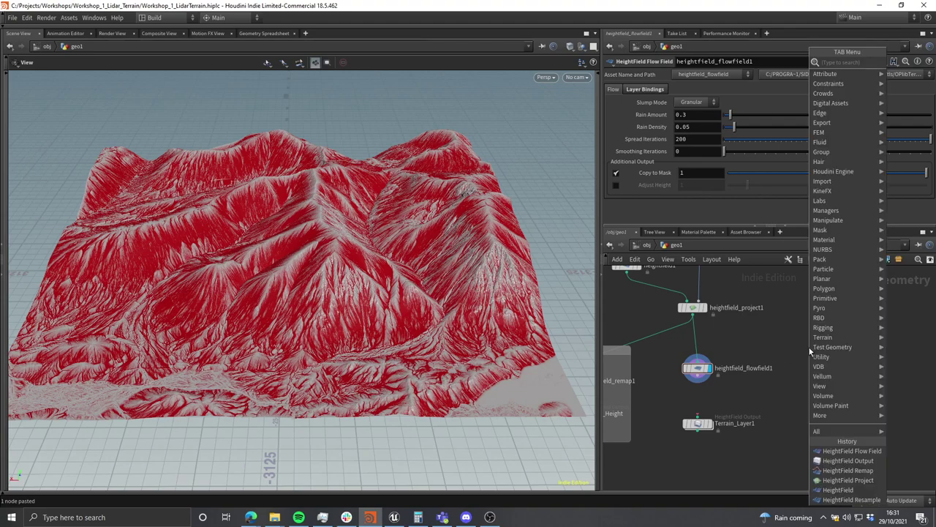
{"action": "type", "text": "hf mask b"}
{"action": "key", "text": "Down"}
{"action": "key", "text": "Down"}
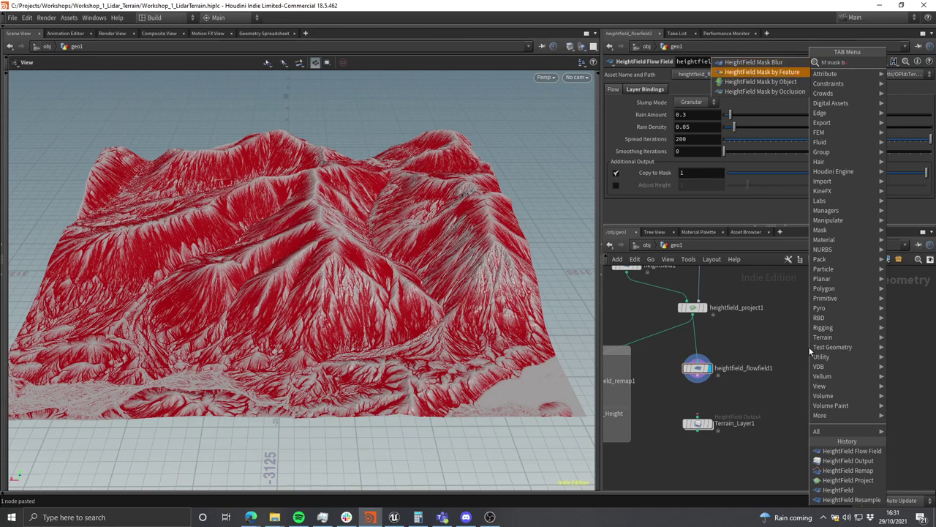
{"action": "key", "text": "Up"}
{"action": "key", "text": "Return"}
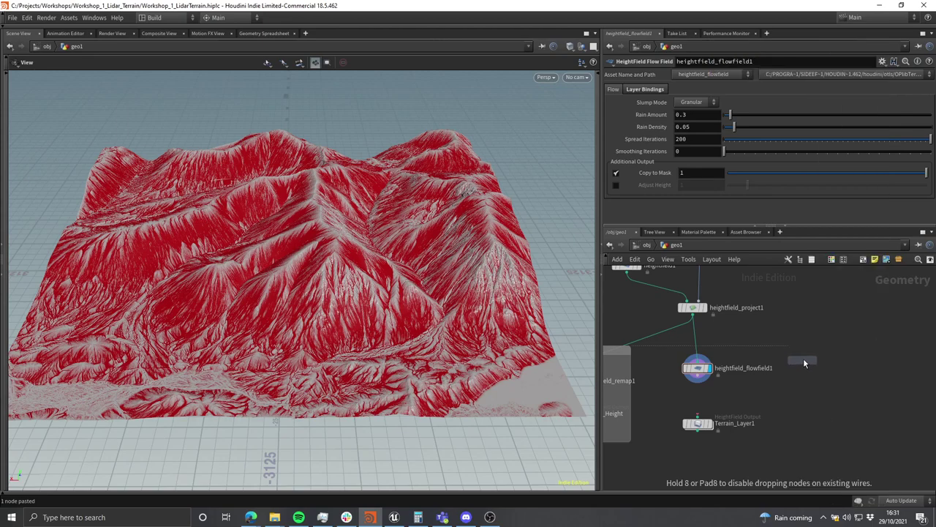
{"action": "left_click", "coordinate": [803, 359]}
{"action": "scroll", "coordinate": [793, 336], "scroll_direction": "up", "scroll_amount": 3}
{"action": "middle_click_drag", "start_coordinate": [792, 334], "coordinate": [791, 331]}
{"action": "left_click_drag", "start_coordinate": [620, 299], "coordinate": [817, 359]}
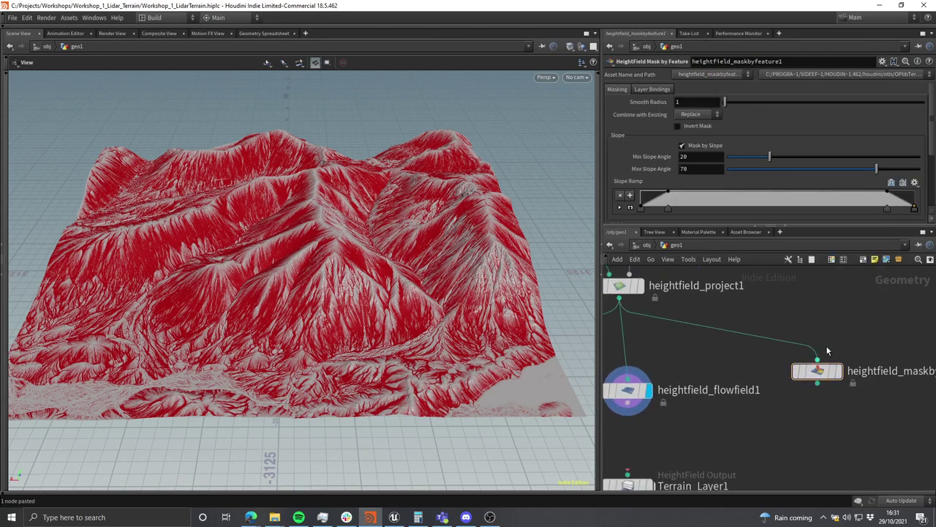
Step: Display the Mask by Feature node and inspect its slope mask across the terrain
{"action": "middle_click_drag", "start_coordinate": [827, 357], "coordinate": [781, 348]}
{"action": "mouse_move", "coordinate": [787, 358]}
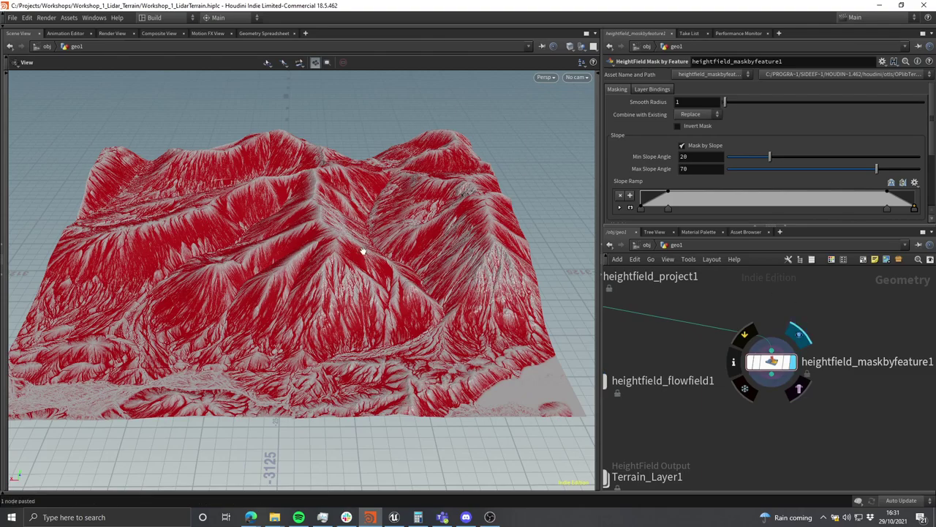
{"action": "left_click_drag", "start_coordinate": [347, 263], "coordinate": [434, 259]}
{"action": "right_click_drag", "start_coordinate": [435, 259], "coordinate": [346, 292]}
{"action": "left_click_drag", "start_coordinate": [347, 291], "coordinate": [639, 241]}
{"action": "left_click_drag", "start_coordinate": [541, 245], "coordinate": [400, 256]}
{"action": "scroll", "coordinate": [454, 256], "scroll_direction": "down", "scroll_amount": 5}
{"action": "scroll", "coordinate": [399, 256], "scroll_direction": "up", "scroll_amount": 3}
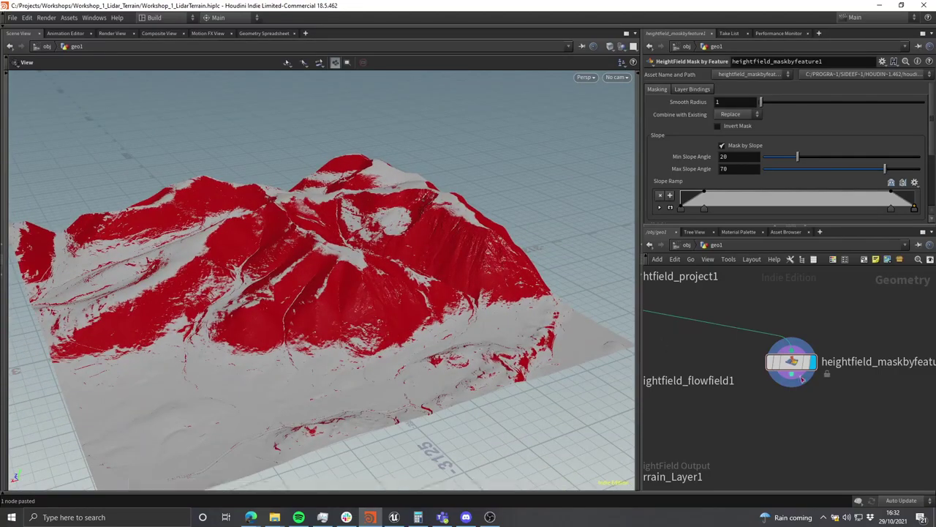
Step: Move the Mask by Feature node farther away from the flow field branch to make room in the network
{"action": "middle_click_drag", "start_coordinate": [752, 388], "coordinate": [792, 385]}
{"action": "left_click_drag", "start_coordinate": [639, 287], "coordinate": [566, 289]}
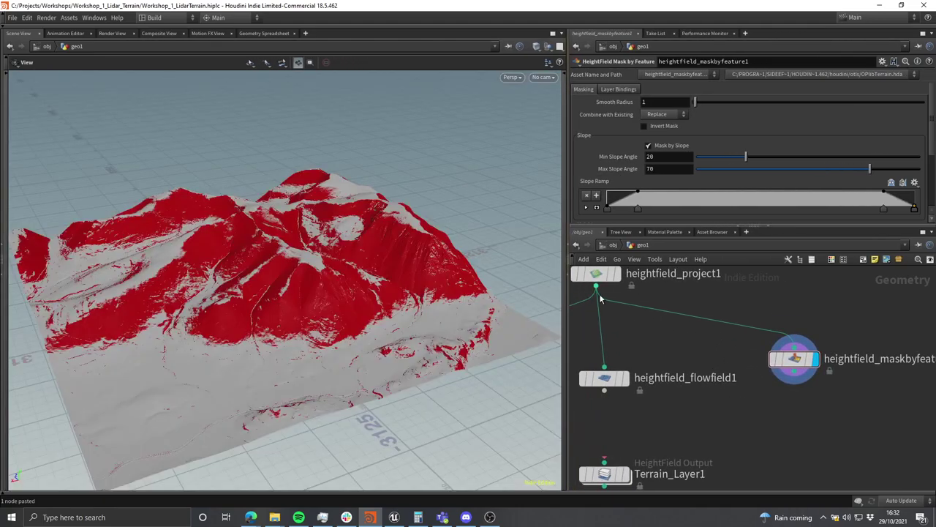
{"action": "left_click_drag", "start_coordinate": [775, 368], "coordinate": [820, 368]}
{"action": "middle_click_drag", "start_coordinate": [744, 319], "coordinate": [791, 337]}
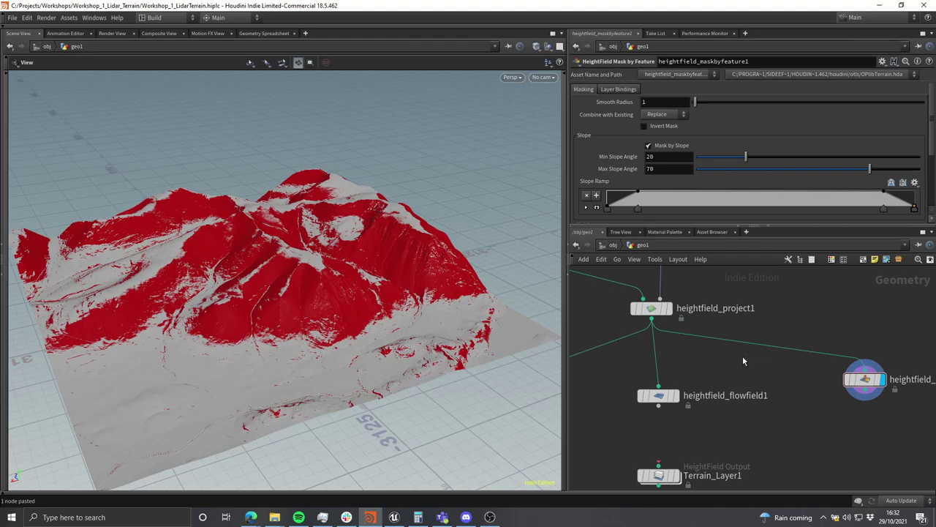
Step: Display heightfield_flowfield1 and examine its flow mask over the whole terrain
{"action": "left_click", "coordinate": [680, 376]}
{"action": "left_click_drag", "start_coordinate": [409, 278], "coordinate": [289, 288]}
{"action": "left_click_drag", "start_coordinate": [397, 260], "coordinate": [335, 291]}
{"action": "left_click_drag", "start_coordinate": [566, 225], "coordinate": [592, 225]}
{"action": "scroll", "coordinate": [410, 281], "scroll_direction": "down", "scroll_amount": 3}
{"action": "left_click_drag", "start_coordinate": [410, 285], "coordinate": [355, 261]}
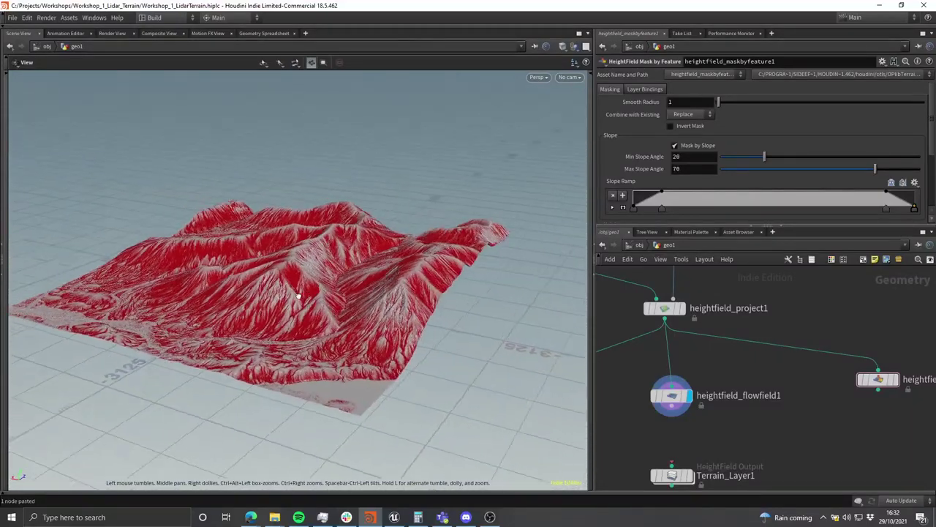
{"action": "left_click_drag", "start_coordinate": [300, 295], "coordinate": [276, 308]}
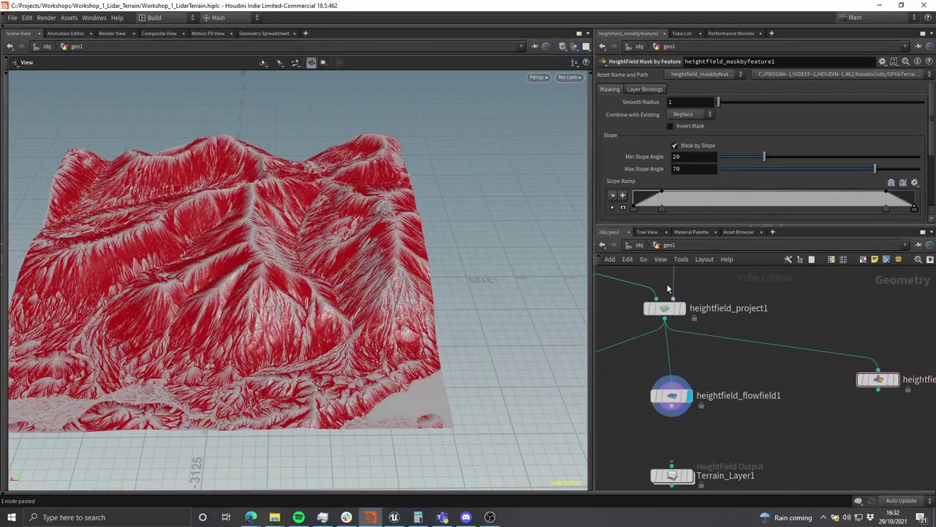
Step: Align heightfield_flowfield1 beneath heightfield_project1 and select it to show its parameters
{"action": "mouse_move", "coordinate": [673, 398]}
{"action": "left_mouse_down"}
{"action": "mouse_move", "coordinate": [682, 393]}
{"action": "mouse_move", "coordinate": [666, 389]}
{"action": "left_mouse_up"}
{"action": "left_click_drag", "start_coordinate": [416, 306], "coordinate": [338, 302]}
{"action": "scroll", "coordinate": [330, 324], "scroll_direction": "up", "scroll_amount": 4}
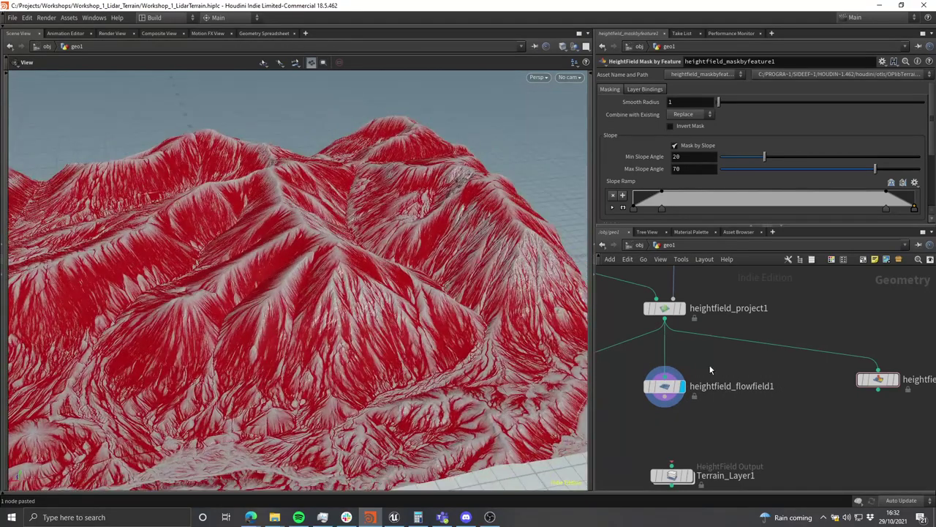
{"action": "left_click_drag", "start_coordinate": [712, 400], "coordinate": [662, 375]}
{"action": "left_click_drag", "start_coordinate": [351, 307], "coordinate": [330, 330]}
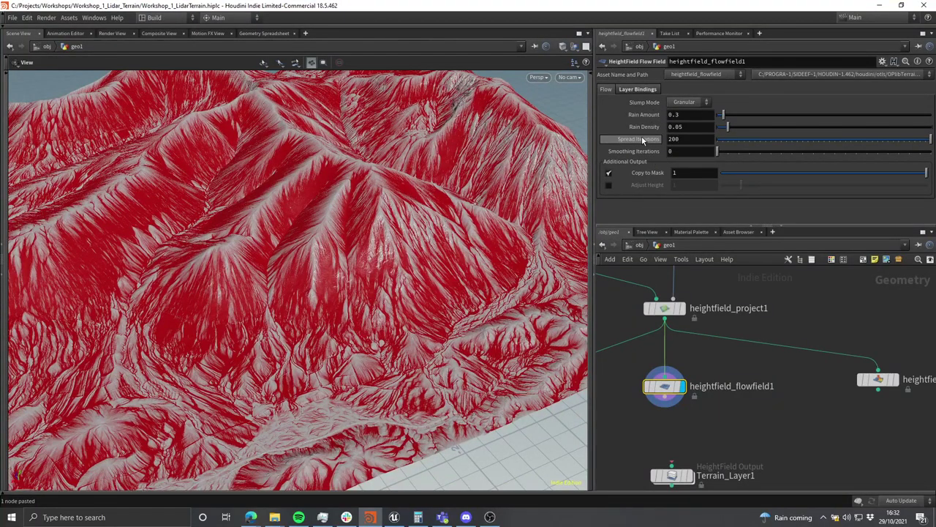
Step: Connect heightfield_flowfield1 to Terrain_Layer1, align the output node beneath it, and review its image output settings
{"action": "middle_click_drag", "start_coordinate": [738, 428], "coordinate": [793, 360]}
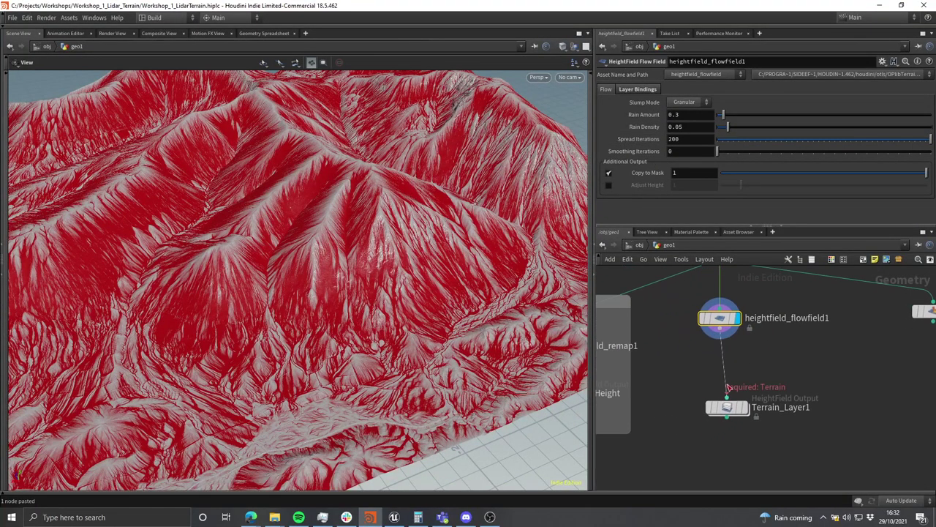
{"action": "left_click_drag", "start_coordinate": [747, 408], "coordinate": [741, 389]}
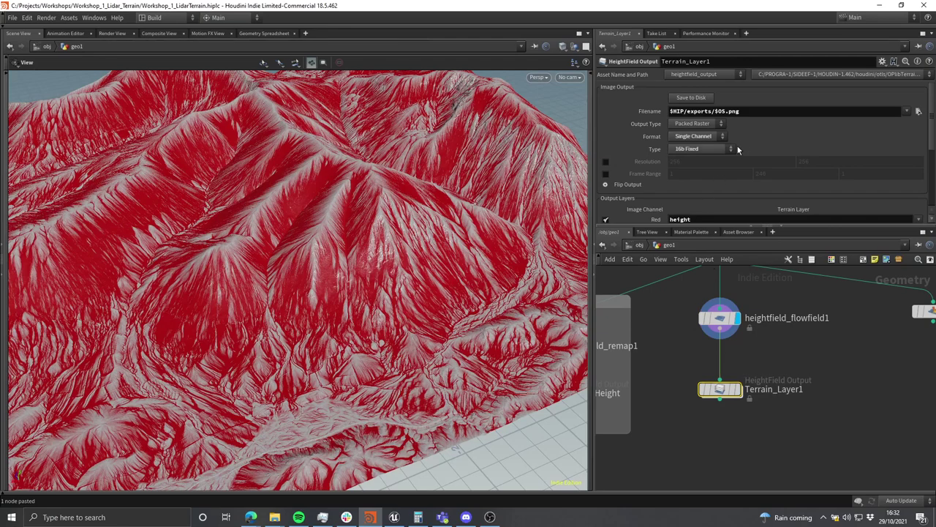
{"action": "scroll", "coordinate": [673, 152], "scroll_direction": "down", "scroll_amount": 2}
{"action": "scroll", "coordinate": [666, 151], "scroll_direction": "up", "scroll_amount": 1}
{"action": "scroll", "coordinate": [658, 150], "scroll_direction": "down", "scroll_amount": 2}
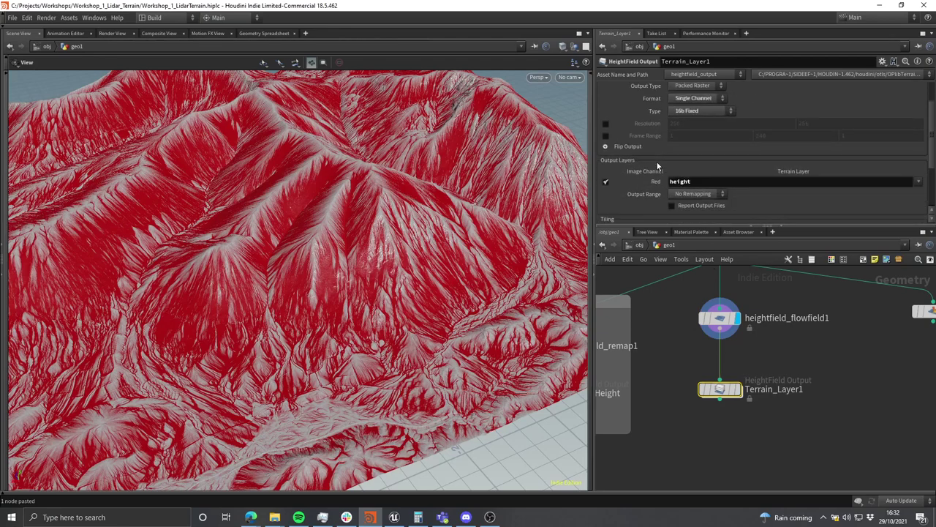
{"action": "scroll", "coordinate": [649, 149], "scroll_direction": "up", "scroll_amount": 2}
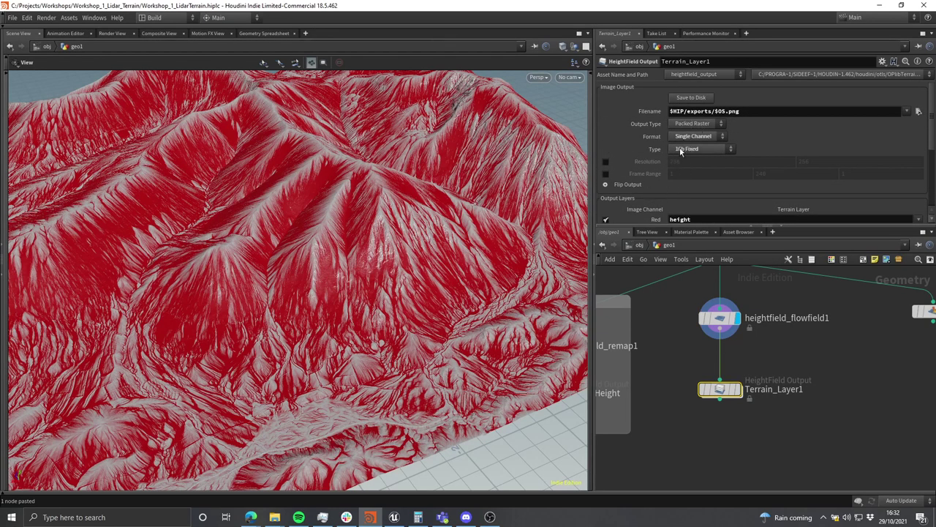
{"action": "scroll", "coordinate": [794, 355], "scroll_direction": "down", "scroll_amount": 2}
{"action": "middle_click_drag", "start_coordinate": [681, 388], "coordinate": [793, 384]}
{"action": "scroll", "coordinate": [793, 384], "scroll_direction": "up", "scroll_amount": 1}
{"action": "middle_click_drag", "start_coordinate": [864, 374], "coordinate": [743, 396]}
{"action": "scroll", "coordinate": [743, 396], "scroll_direction": "up", "scroll_amount": 2}
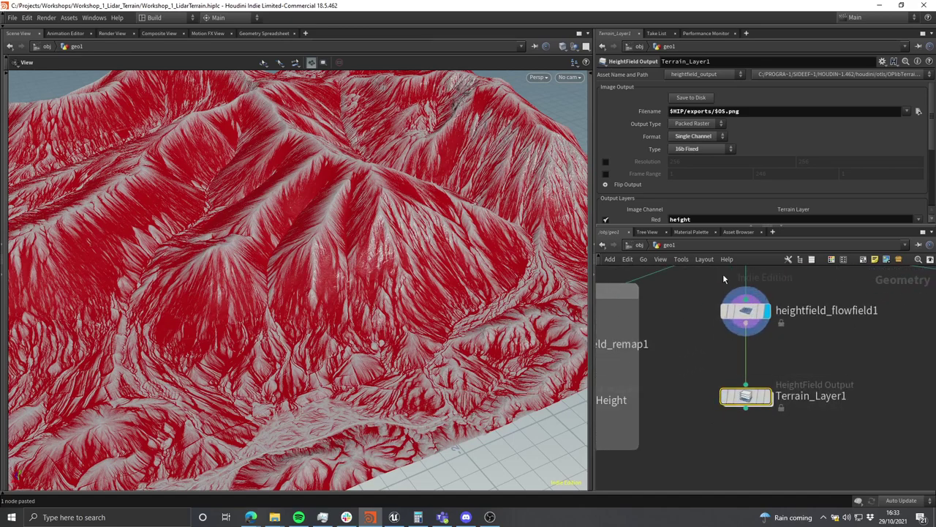
Step: Set the terrain layer exported in Terrain_Layer1's Red channel to mask
{"action": "scroll", "coordinate": [657, 150], "scroll_direction": "down", "scroll_amount": 3}
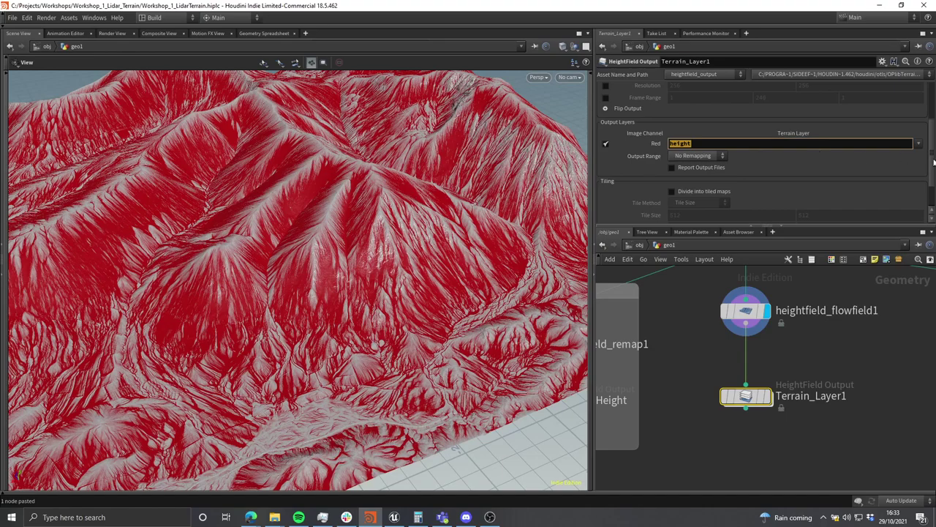
{"action": "left_click_drag", "start_coordinate": [392, 256], "coordinate": [386, 229]}
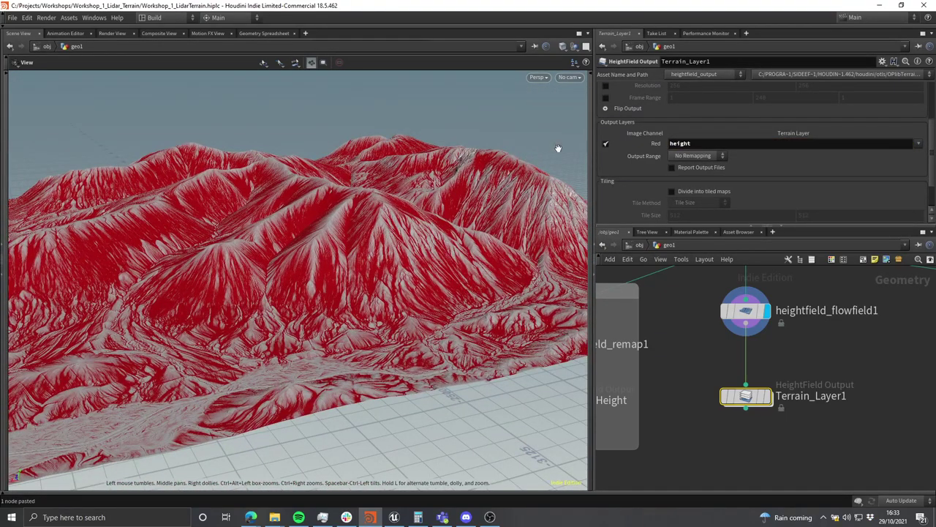
{"action": "left_click", "coordinate": [919, 144]}
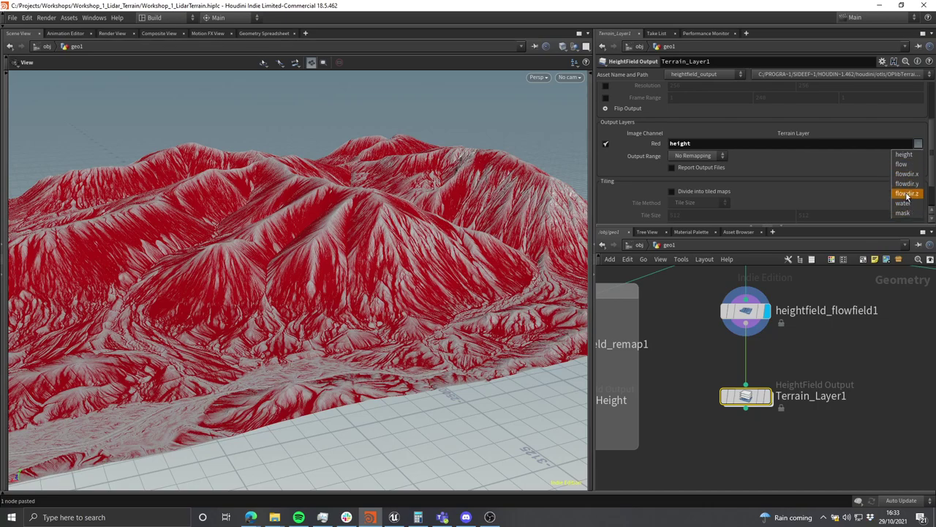
{"action": "left_click_drag", "start_coordinate": [443, 222], "coordinate": [336, 280]}
{"action": "left_click", "coordinate": [918, 144]}
{"action": "left_click", "coordinate": [902, 213]}
{"action": "left_click_drag", "start_coordinate": [407, 200], "coordinate": [390, 272]}
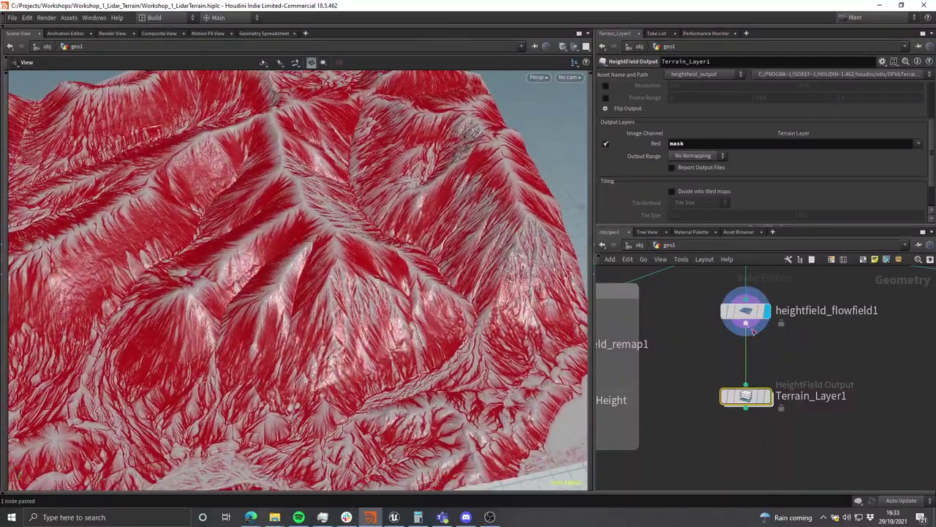
{"action": "scroll", "coordinate": [834, 350], "scroll_direction": "down", "scroll_amount": 3}
{"action": "middle_click_drag", "start_coordinate": [834, 350], "coordinate": [799, 349]}
{"action": "left_click", "coordinate": [918, 144]}
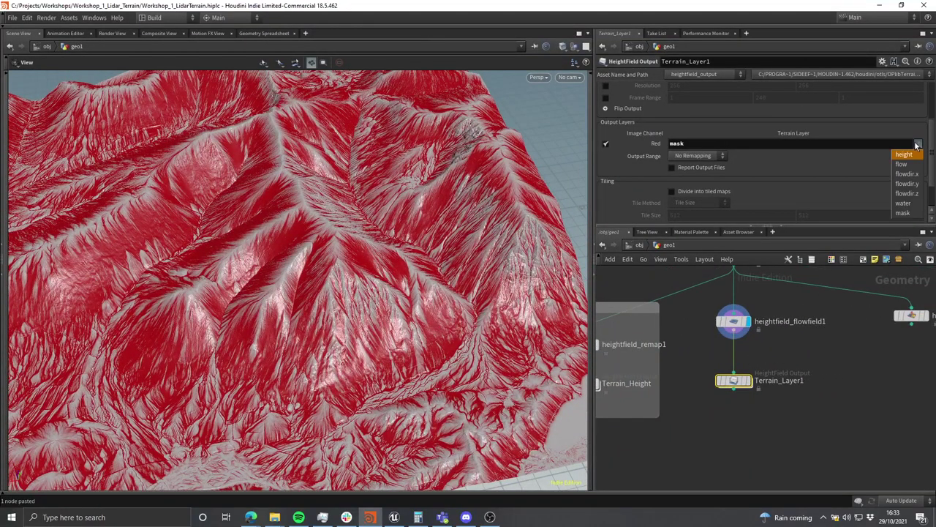
{"action": "left_click", "coordinate": [792, 353]}
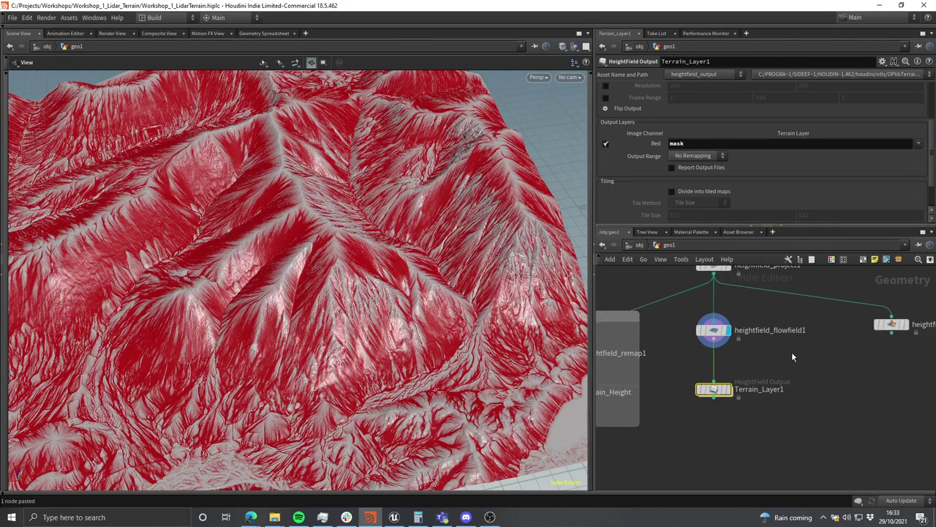
Step: Add a HeightField Copy Layer node branching from heightfield_flowfield1's output
{"action": "key", "text": "Tab"}
{"action": "type", "text": "hf cop"}
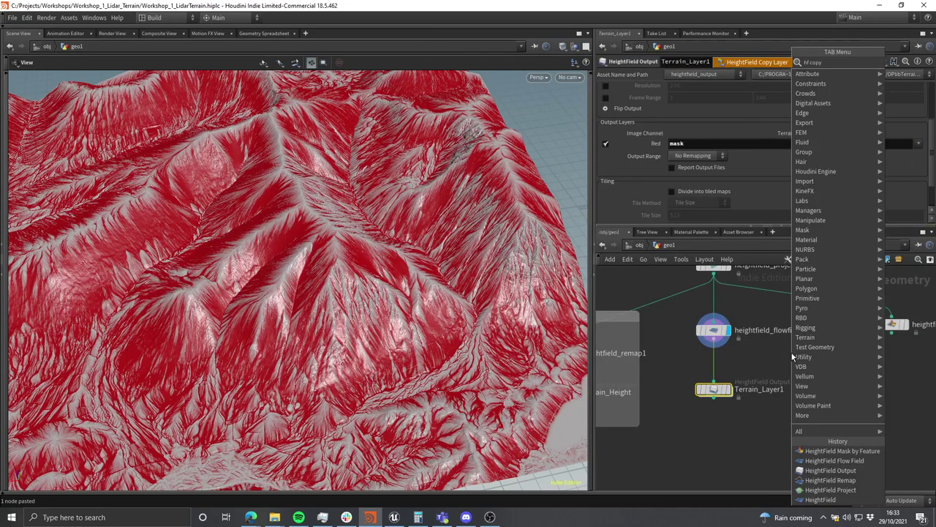
{"action": "type", "text": "y"}
{"action": "key", "text": "Return"}
{"action": "left_click", "coordinate": [774, 358]}
{"action": "scroll", "coordinate": [748, 349], "scroll_direction": "up", "scroll_amount": 3}
{"action": "middle_click_drag", "start_coordinate": [804, 344], "coordinate": [756, 333]}
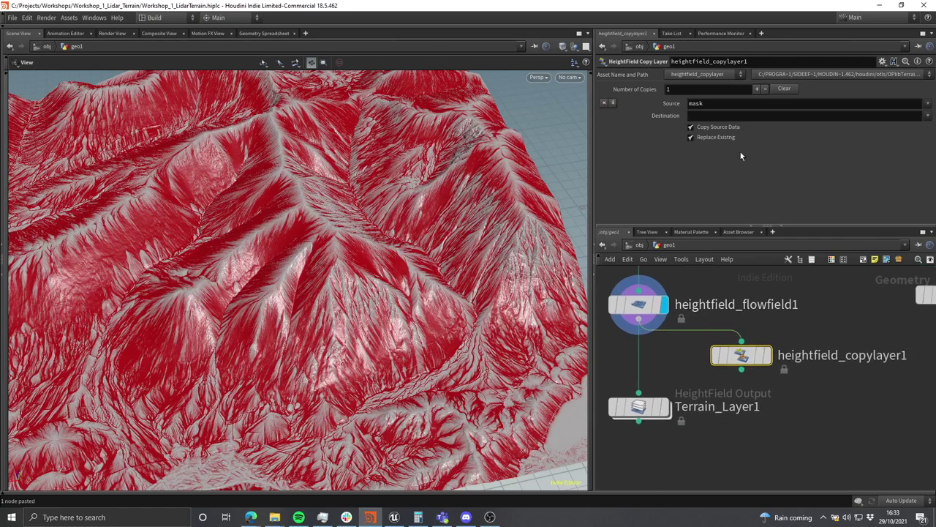
Step: Set the Copy Layer node's source to water and destination to mask, and display the node
{"action": "left_click", "coordinate": [928, 103]}
{"action": "left_click", "coordinate": [915, 175]}
{"action": "left_click", "coordinate": [727, 112]}
{"action": "type", "text": "mask"}
{"action": "key", "text": "Return"}
{"action": "left_click", "coordinate": [767, 355]}
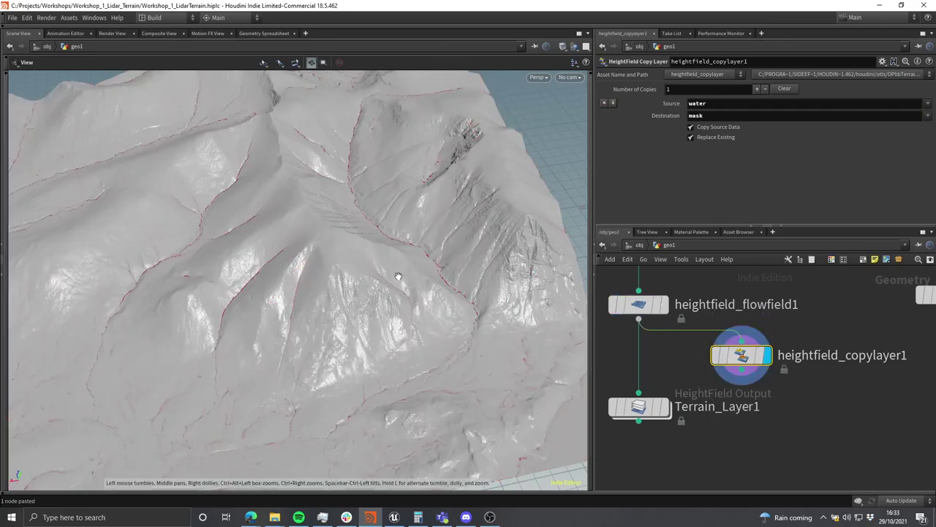
Step: Examine the water layer's mask up close along the terrain's valleys
{"action": "scroll", "coordinate": [348, 261], "scroll_direction": "up", "scroll_amount": 8}
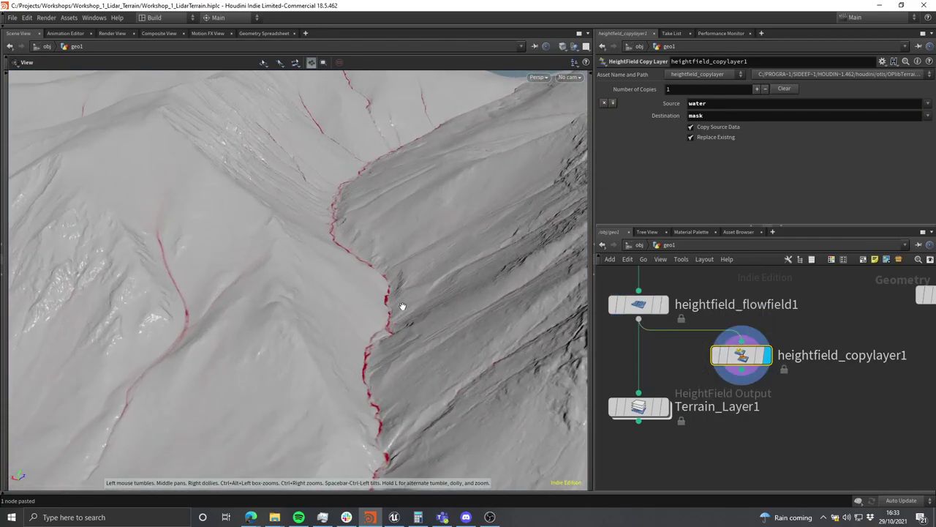
{"action": "left_click_drag", "start_coordinate": [395, 285], "coordinate": [385, 322]}
{"action": "scroll", "coordinate": [377, 319], "scroll_direction": "up", "scroll_amount": 3}
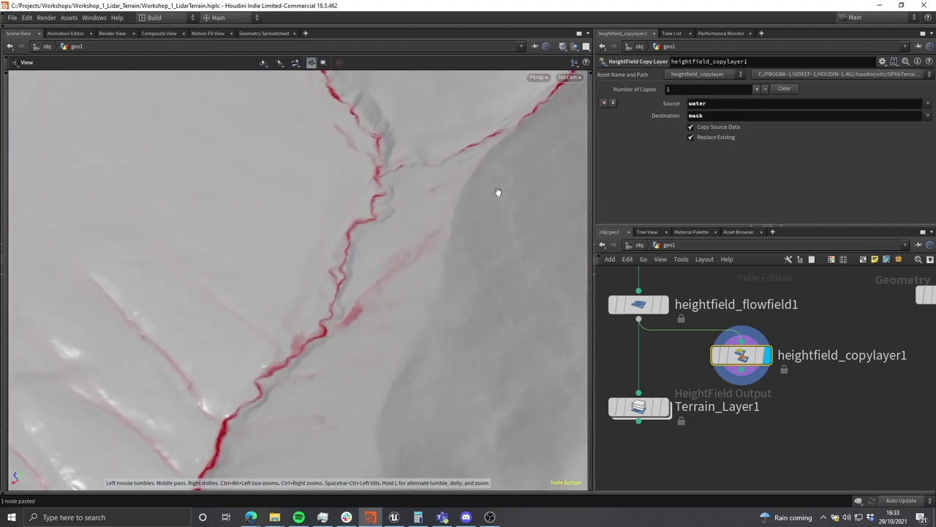
{"action": "left_click_drag", "start_coordinate": [308, 254], "coordinate": [371, 239]}
{"action": "right_click_drag", "start_coordinate": [371, 239], "coordinate": [322, 268]}
{"action": "left_click_drag", "start_coordinate": [322, 268], "coordinate": [388, 272]}
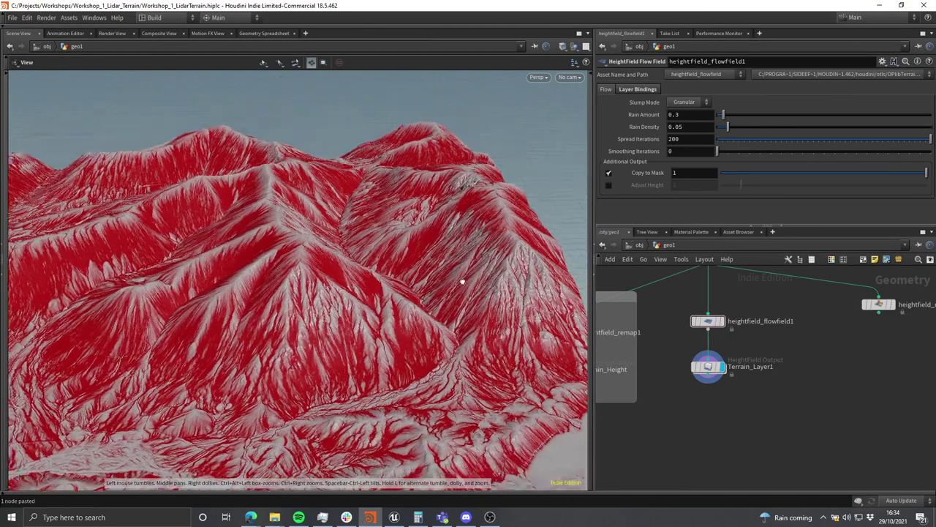
Step: Enclose heightfield_flowfield1 and Terrain_Layer1 in a network box
{"action": "left_click_drag", "start_coordinate": [461, 274], "coordinate": [491, 283]}
{"action": "middle_click_drag", "start_coordinate": [773, 411], "coordinate": [855, 409]}
{"action": "scroll", "coordinate": [829, 412], "scroll_direction": "down", "scroll_amount": 1}
{"action": "left_click_drag", "start_coordinate": [758, 423], "coordinate": [664, 298]}
{"action": "left_click_drag", "start_coordinate": [718, 343], "coordinate": [670, 337]}
{"action": "middle_click_drag", "start_coordinate": [707, 344], "coordinate": [641, 347]}
{"action": "left_click_drag", "start_coordinate": [689, 399], "coordinate": [760, 324]}
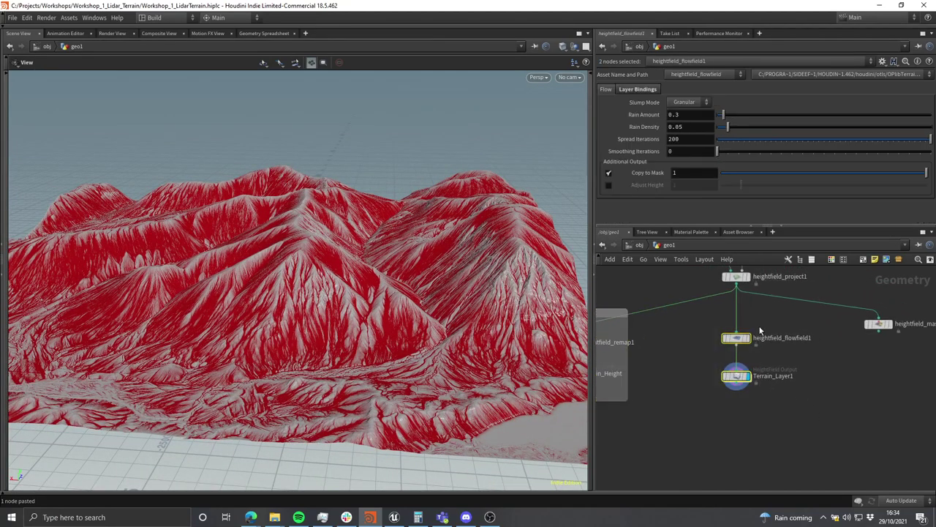
{"action": "key", "text": "shift+o"}
Step: Undo the last node connection around the new network box and recheck the flow mask on the terrain
{"action": "middle_click_drag", "start_coordinate": [675, 332], "coordinate": [780, 349]}
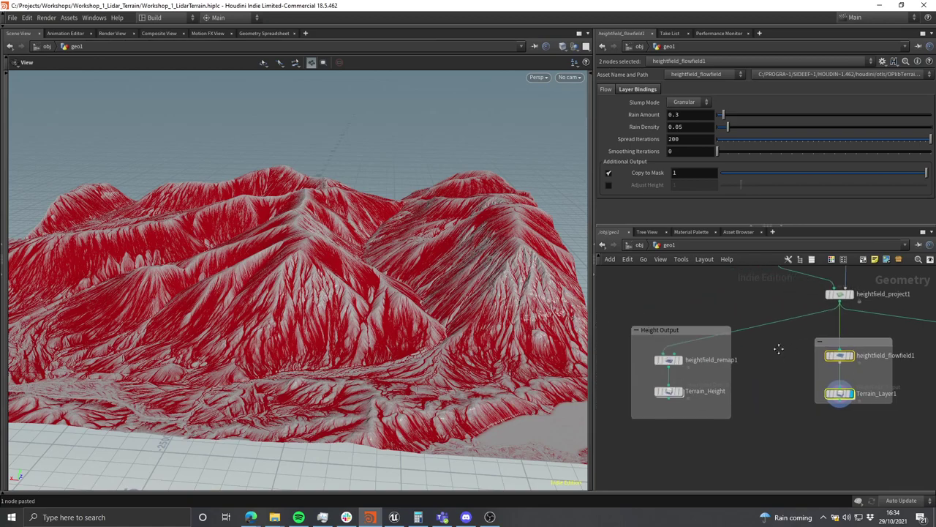
{"action": "scroll", "coordinate": [641, 327], "scroll_direction": "up", "scroll_amount": 4}
{"action": "scroll", "coordinate": [748, 315], "scroll_direction": "down", "scroll_amount": 2}
{"action": "middle_click_drag", "start_coordinate": [927, 347], "coordinate": [807, 349]}
{"action": "scroll", "coordinate": [807, 348], "scroll_direction": "up", "scroll_amount": 1}
{"action": "key", "text": "ctrl+z"}
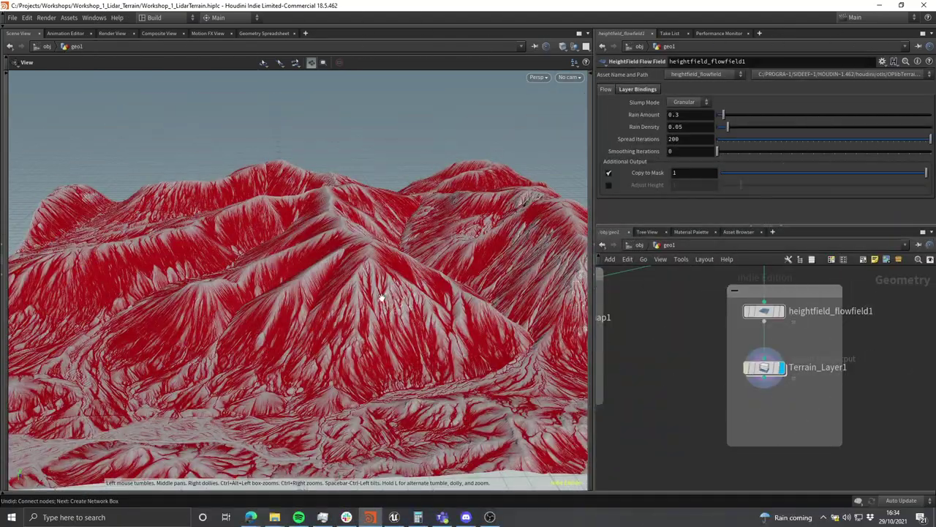
{"action": "left_click_drag", "start_coordinate": [380, 296], "coordinate": [393, 280]}
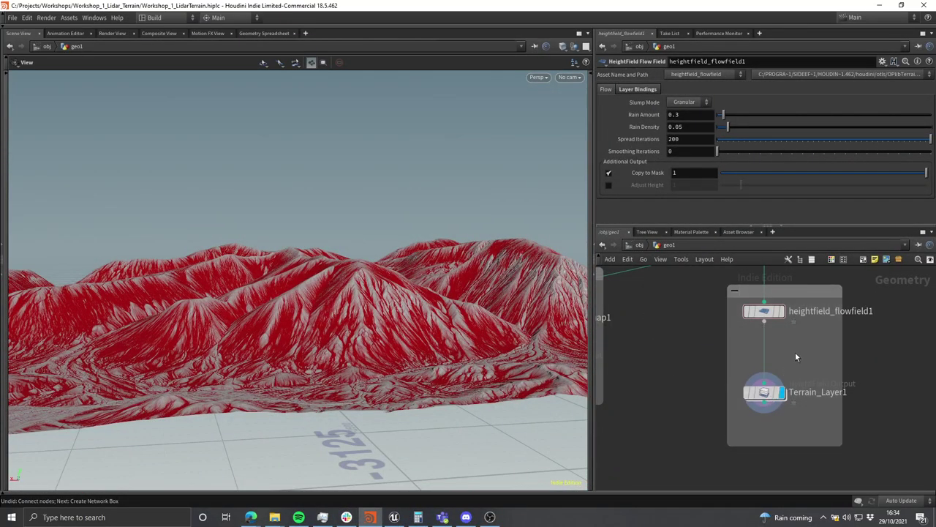
Step: Add a File Cache node beside the network box holding heightfield_flowfield1 and Terrain_Layer1
{"action": "scroll", "coordinate": [809, 362], "scroll_direction": "down", "scroll_amount": 2}
{"action": "middle_click_drag", "start_coordinate": [817, 369], "coordinate": [823, 385]}
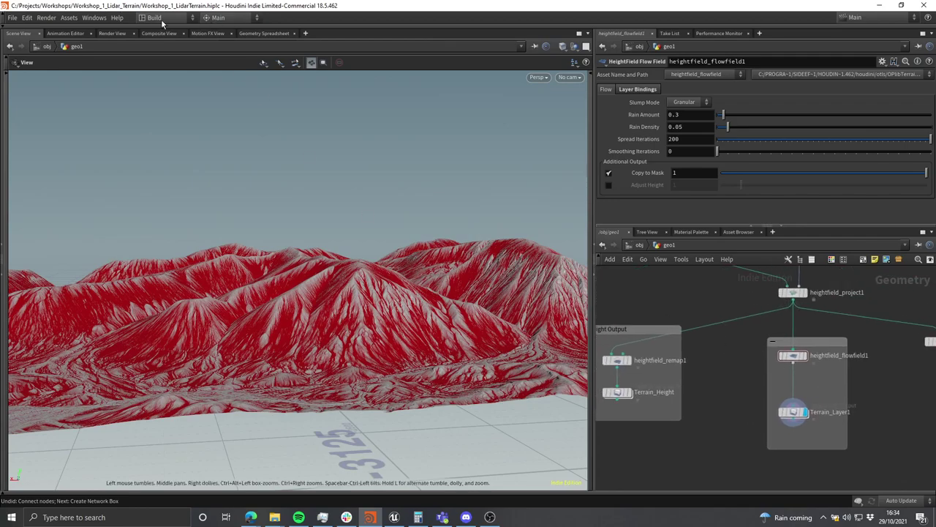
{"action": "middle_click_drag", "start_coordinate": [751, 378], "coordinate": [712, 351]}
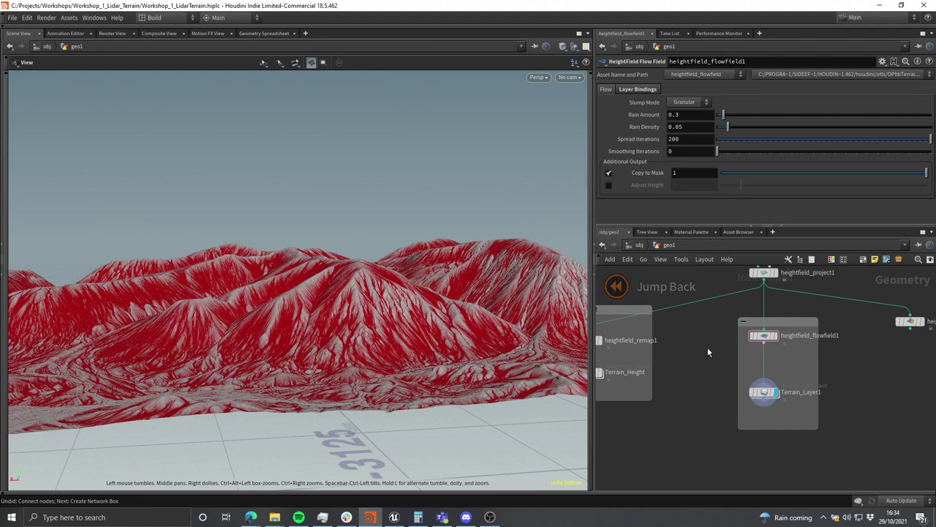
{"action": "middle_click_drag", "start_coordinate": [704, 345], "coordinate": [702, 352]}
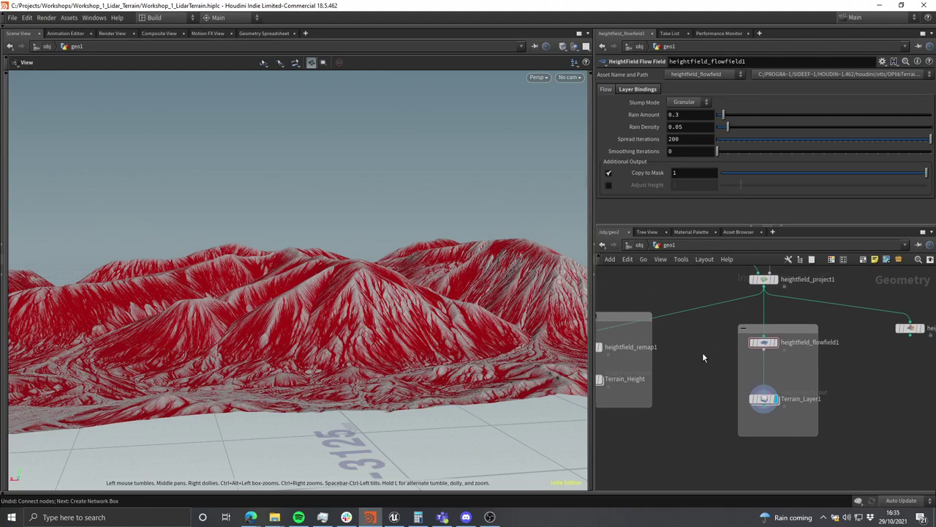
{"action": "key", "text": "Tab"}
{"action": "type", "text": "filec"}
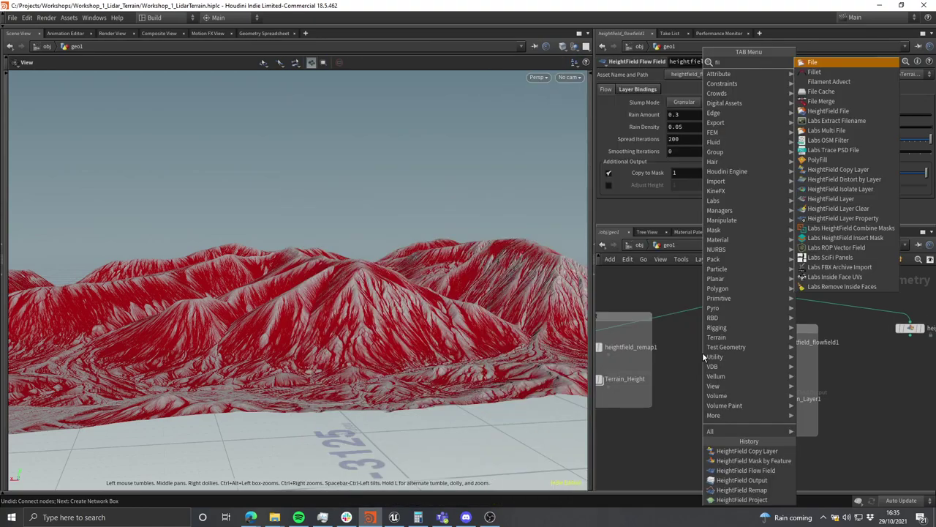
{"action": "key", "text": "Return"}
{"action": "left_click", "coordinate": [703, 352]}
{"action": "scroll", "coordinate": [706, 373], "scroll_direction": "up", "scroll_amount": 5}
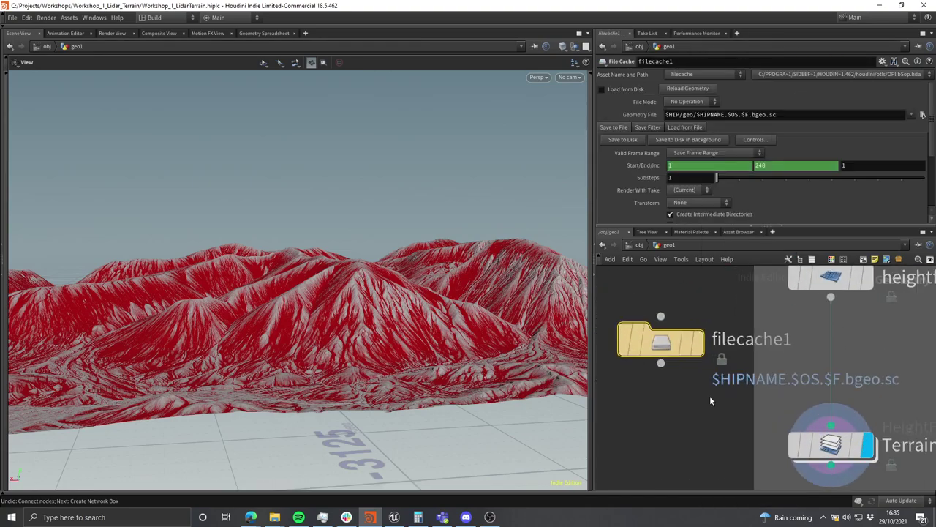
{"action": "scroll", "coordinate": [710, 396], "scroll_direction": "down", "scroll_amount": 3}
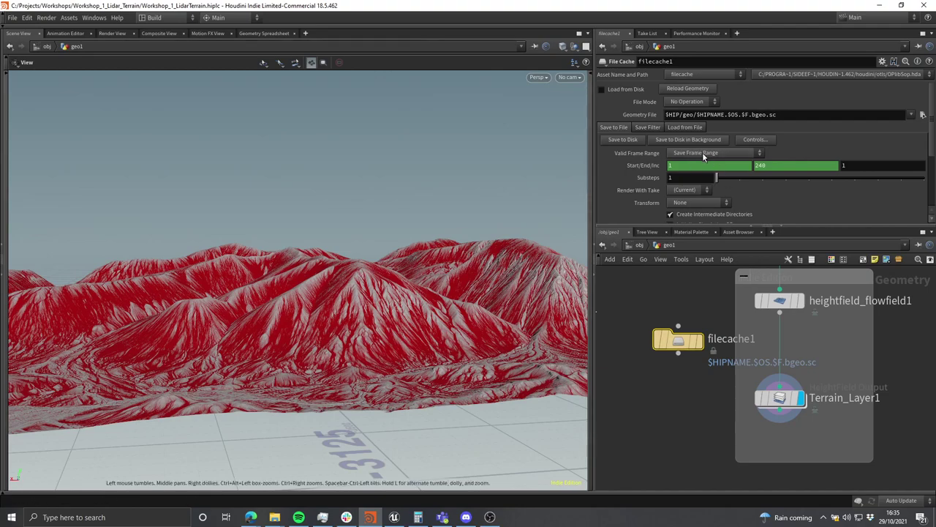
Step: Set filecache1's valid frame range to Save Current Frame and enable Load from Disk
{"action": "left_click", "coordinate": [702, 152]}
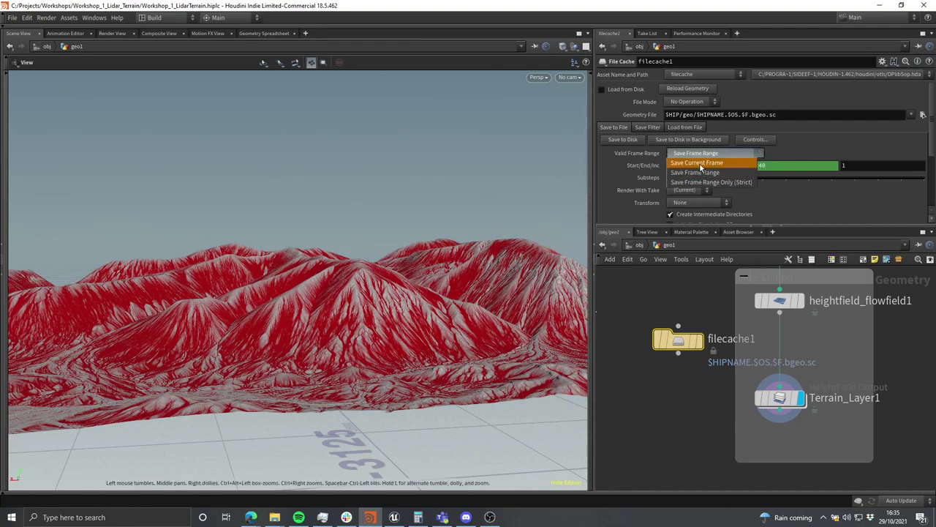
{"action": "left_click", "coordinate": [702, 154]}
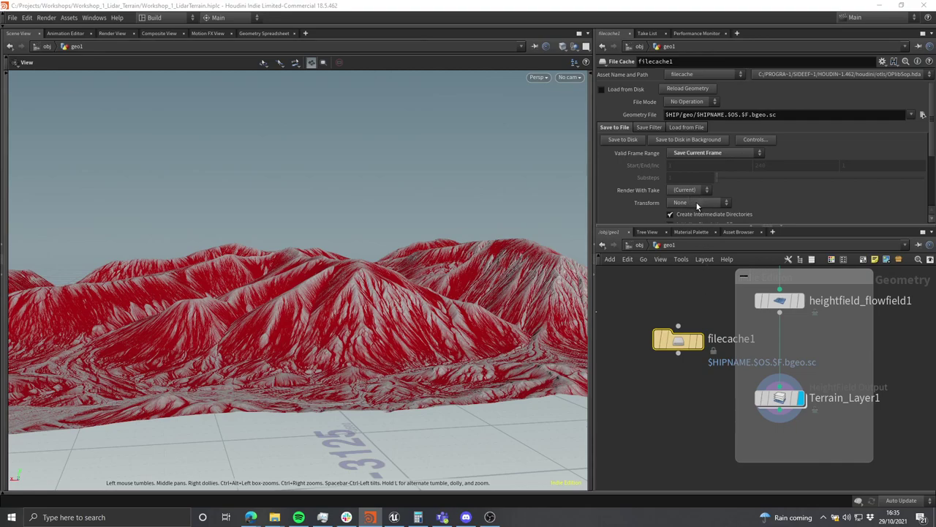
{"action": "left_click", "coordinate": [601, 88]}
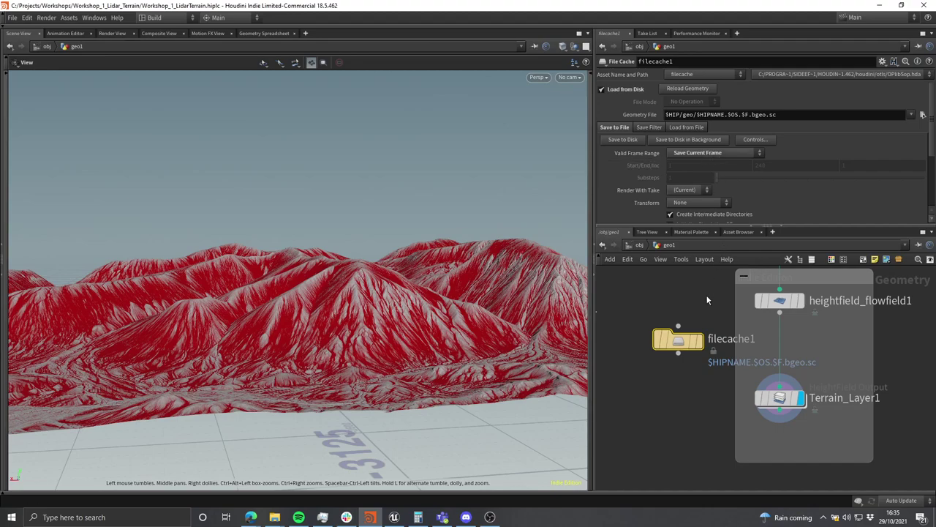
Step: Insert filecache1 into the connection between heightfield_flowfield1 and Terrain_Layer1
{"action": "left_click_drag", "start_coordinate": [651, 339], "coordinate": [758, 350]}
{"action": "scroll", "coordinate": [839, 340], "scroll_direction": "down", "scroll_amount": 2}
{"action": "middle_click_drag", "start_coordinate": [839, 340], "coordinate": [775, 345]}
{"action": "scroll", "coordinate": [754, 357], "scroll_direction": "up", "scroll_amount": 1}
{"action": "scroll", "coordinate": [724, 373], "scroll_direction": "up", "scroll_amount": 2}
{"action": "middle_click_drag", "start_coordinate": [811, 311], "coordinate": [786, 338]}
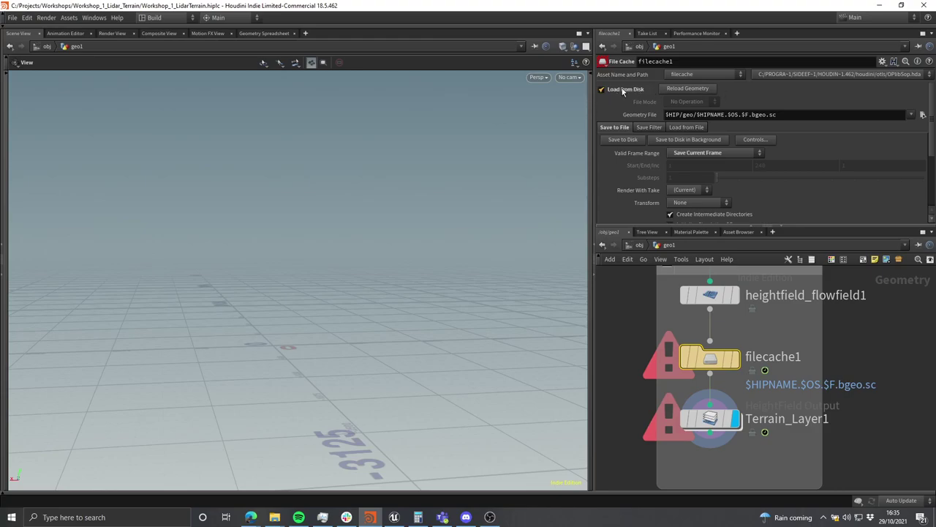
Step: Write the flow field cache to disk and display heightfield_flowfield1 in the viewport
{"action": "left_click", "coordinate": [623, 140]}
{"action": "scroll", "coordinate": [776, 342], "scroll_direction": "down", "scroll_amount": 2}
{"action": "middle_click_drag", "start_coordinate": [778, 326], "coordinate": [779, 383]}
{"action": "mouse_move", "coordinate": [732, 365]}
{"action": "left_click", "coordinate": [748, 336]}
{"action": "left_click_drag", "start_coordinate": [389, 268], "coordinate": [438, 316]}
{"action": "scroll", "coordinate": [794, 342], "scroll_direction": "down", "scroll_amount": 2}
{"action": "middle_click_drag", "start_coordinate": [791, 373], "coordinate": [788, 396]}
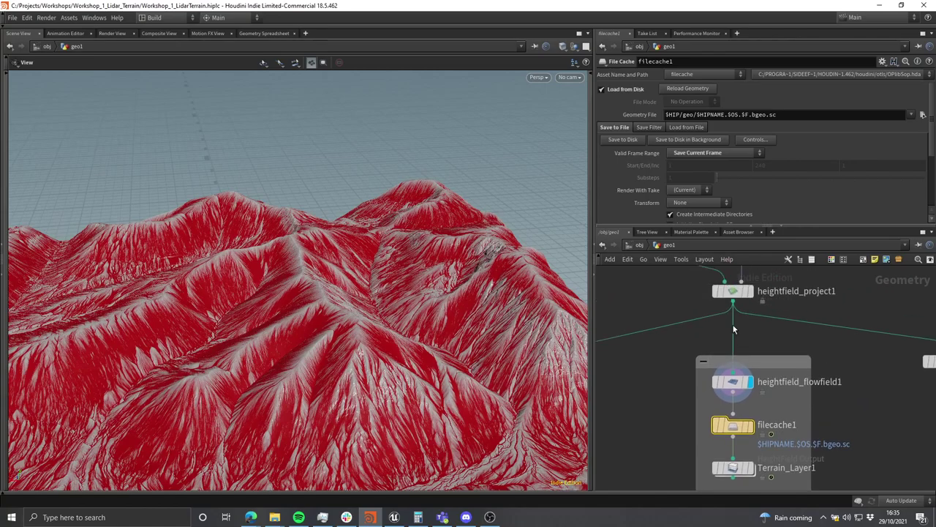
Step: Save the scene file
{"action": "scroll", "coordinate": [732, 373], "scroll_direction": "up", "scroll_amount": 2}
{"action": "left_click_drag", "start_coordinate": [411, 265], "coordinate": [381, 276]}
{"action": "key", "text": "ctrl+s"}
Step: Display the cached flow result from filecache1 on the terrain
{"action": "scroll", "coordinate": [381, 275], "scroll_direction": "down", "scroll_amount": 3}
{"action": "middle_click_drag", "start_coordinate": [806, 377], "coordinate": [797, 463]}
{"action": "scroll", "coordinate": [785, 306], "scroll_direction": "down", "scroll_amount": 3}
{"action": "middle_click_drag", "start_coordinate": [804, 354], "coordinate": [774, 334]}
{"action": "middle_click_drag", "start_coordinate": [829, 455], "coordinate": [826, 376]}
{"action": "scroll", "coordinate": [777, 455], "scroll_direction": "up", "scroll_amount": 4}
{"action": "middle_click_drag", "start_coordinate": [777, 456], "coordinate": [788, 411]}
{"action": "left_click", "coordinate": [706, 363]}
{"action": "middle_click_drag", "start_coordinate": [816, 341], "coordinate": [799, 419]}
{"action": "left_click", "coordinate": [695, 359]}
{"action": "scroll", "coordinate": [776, 365], "scroll_direction": "down", "scroll_amount": 3}
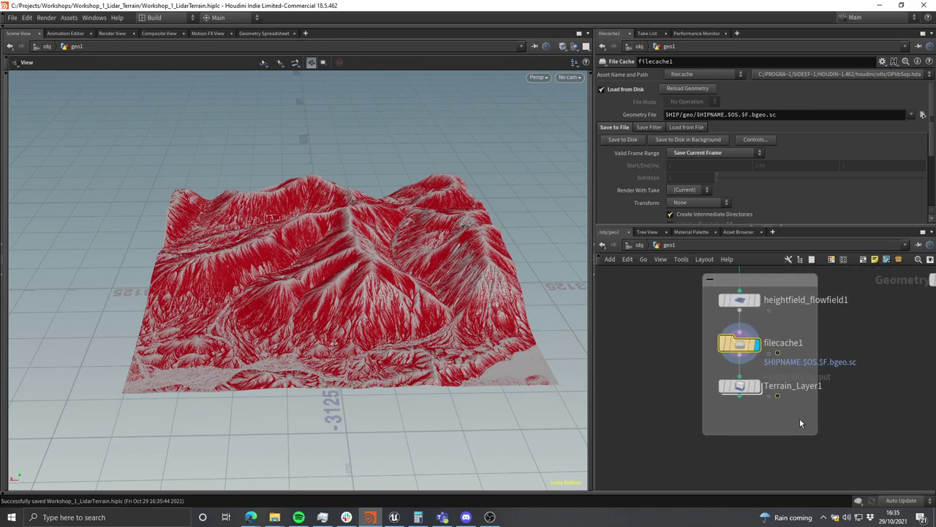
Step: Export the flow mask from Terrain_Layer1 to disk as a PNG image
{"action": "left_click", "coordinate": [726, 382]}
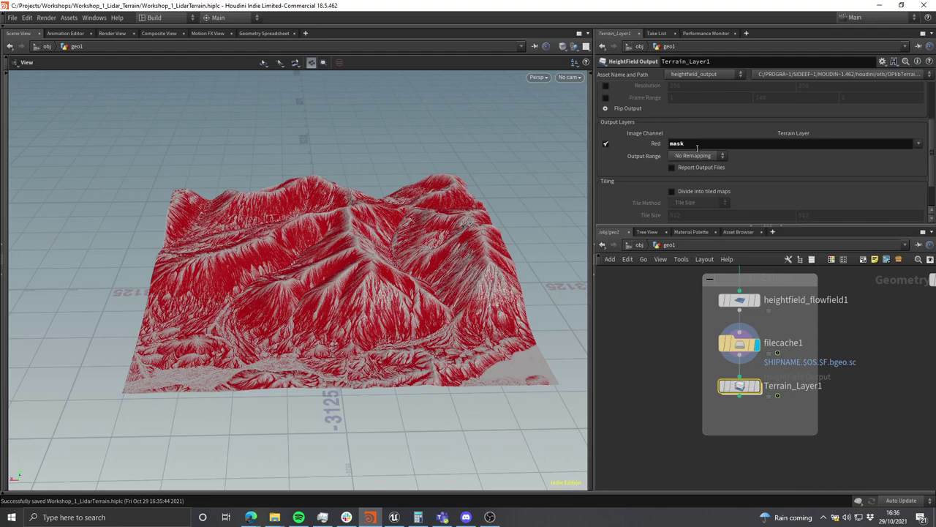
{"action": "scroll", "coordinate": [717, 161], "scroll_direction": "up", "scroll_amount": 3}
{"action": "left_click", "coordinate": [706, 99]}
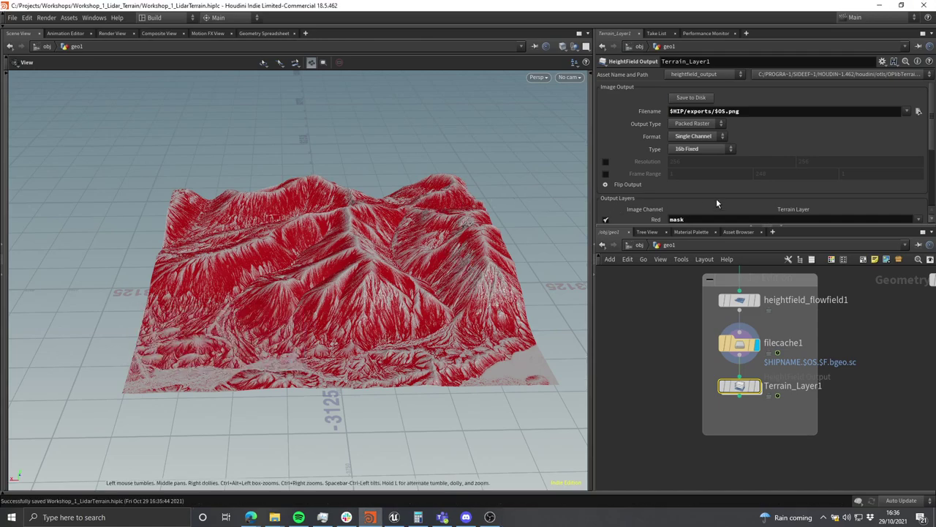
Step: Copy the export folder's path from Terrain_Layer1's file chooser, then dismiss the chooser
{"action": "left_click", "coordinate": [919, 111]}
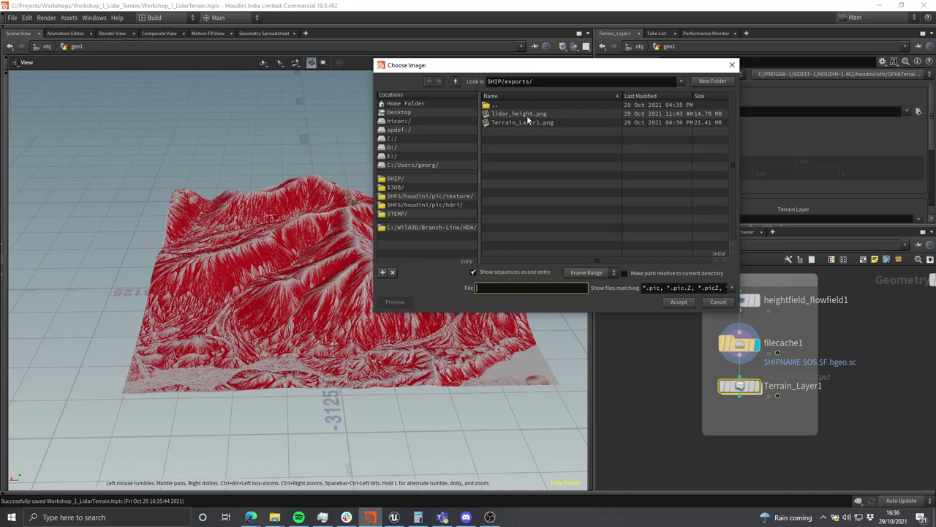
{"action": "right_click", "coordinate": [478, 83]}
{"action": "left_click", "coordinate": [489, 89]}
{"action": "left_click", "coordinate": [636, 83]}
{"action": "key", "text": "ctrl+a"}
{"action": "key", "text": "ctrl+c"}
{"action": "left_click", "coordinate": [720, 303]}
Step: Switch to File Explorer, open the exports folder from the copied path, and maximize the window
{"action": "mouse_move", "coordinate": [276, 516]}
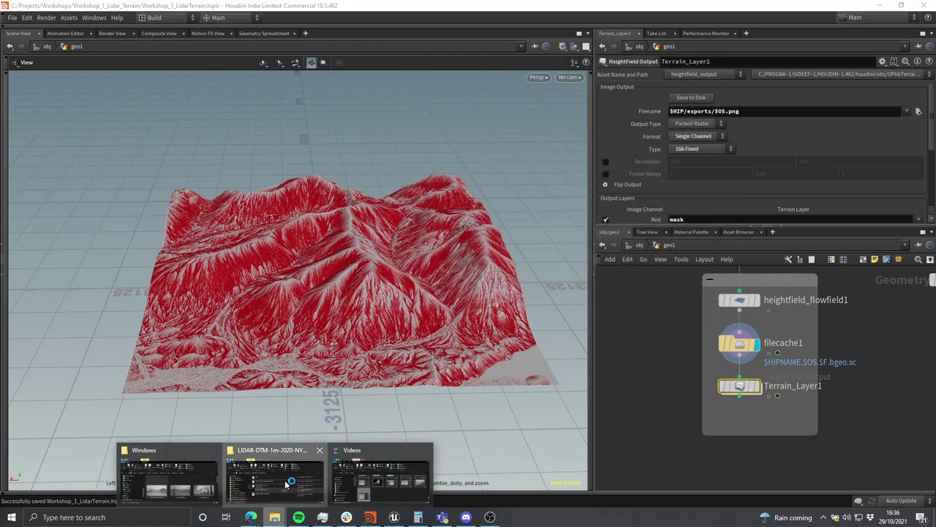
{"action": "left_click", "coordinate": [280, 476]}
{"action": "left_click", "coordinate": [421, 107]}
{"action": "key", "text": "ctrl+v"}
{"action": "key", "text": "Return"}
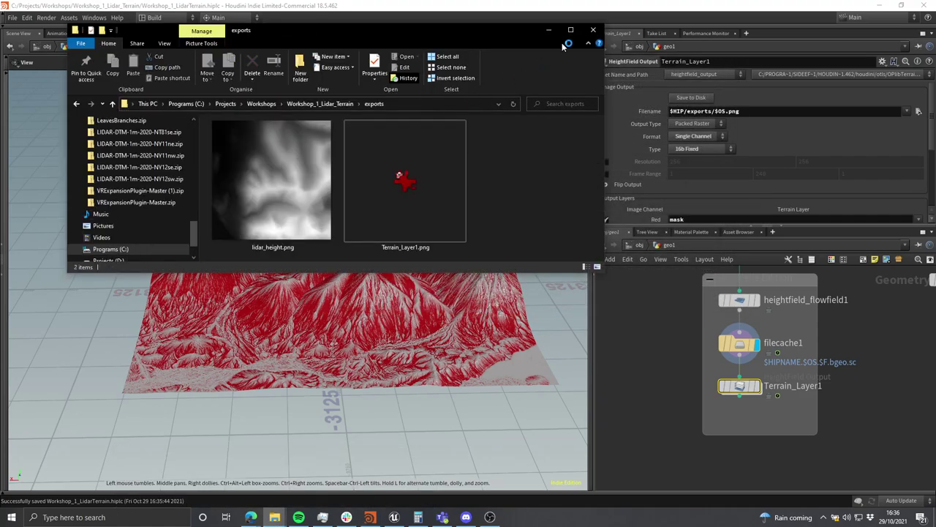
{"action": "left_click", "coordinate": [571, 30]}
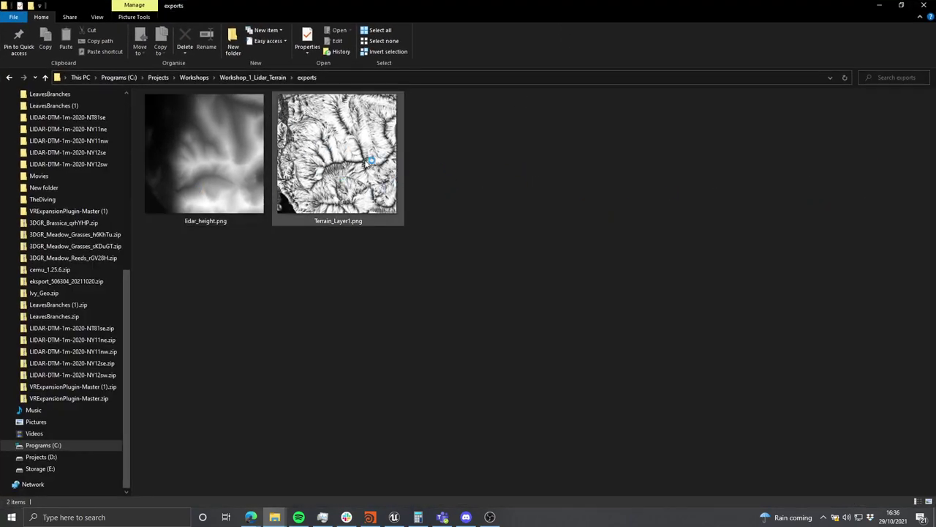
Step: Open Terrain_Layer1.png in the image viewer and examine the flow mask's ridges and channels up close
{"action": "left_click", "coordinate": [348, 187]}
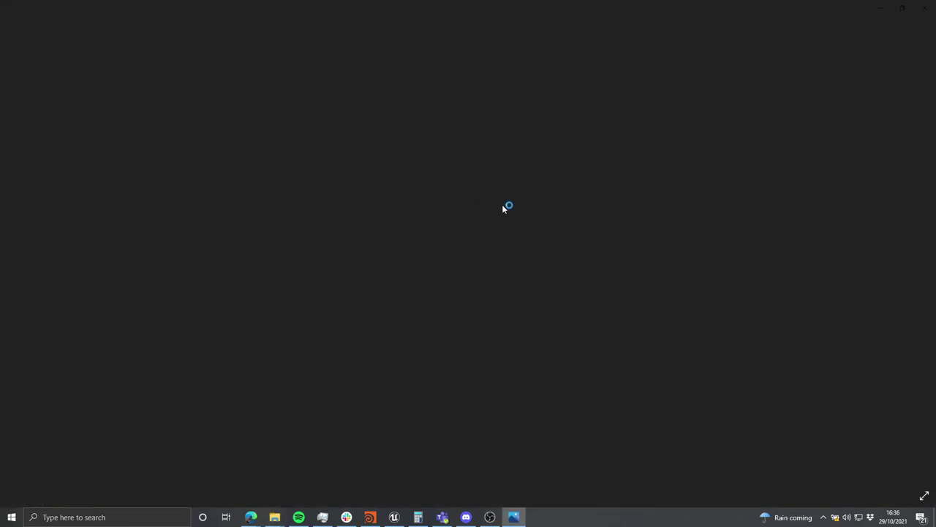
{"action": "scroll", "coordinate": [490, 225], "scroll_direction": "up", "scroll_amount": 6}
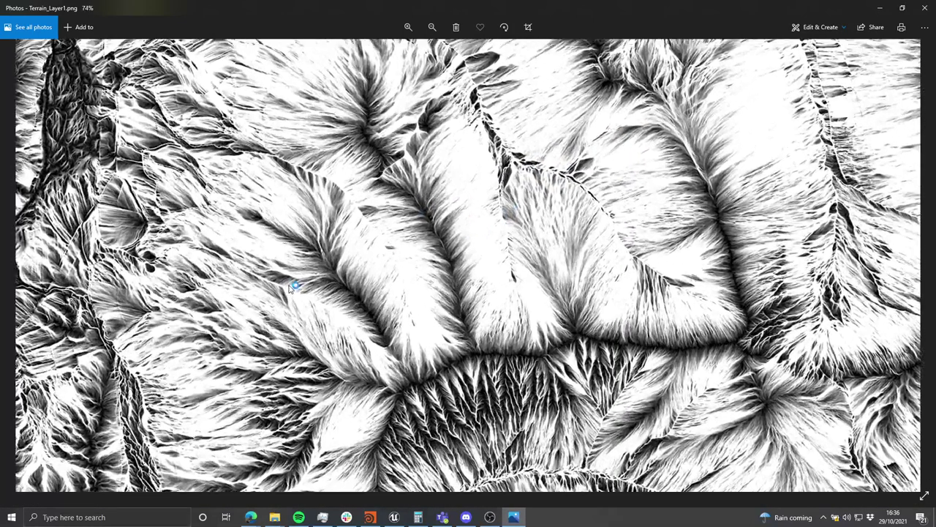
{"action": "scroll", "coordinate": [259, 270], "scroll_direction": "down", "scroll_amount": 4}
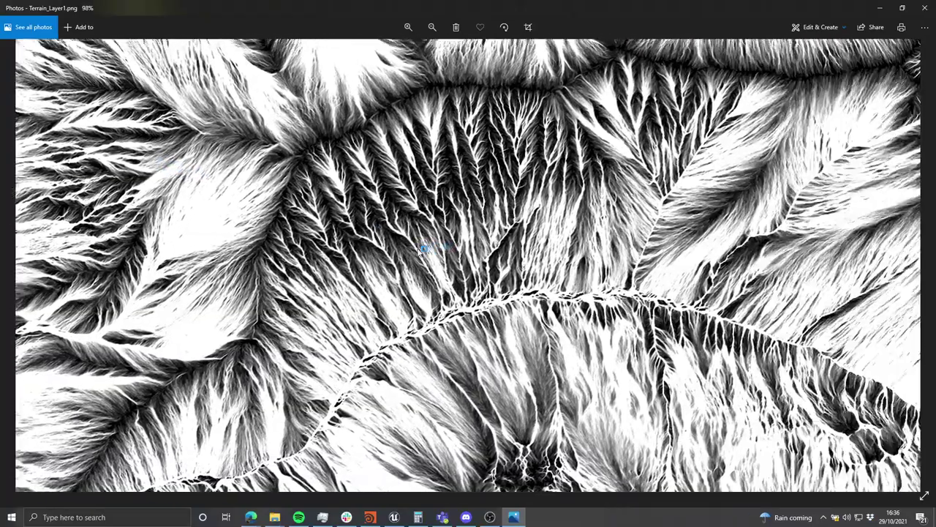
{"action": "left_click_drag", "start_coordinate": [701, 220], "coordinate": [391, 230]}
{"action": "left_click_drag", "start_coordinate": [788, 241], "coordinate": [541, 250]}
{"action": "left_click_drag", "start_coordinate": [439, 332], "coordinate": [493, 151]}
{"action": "left_click_drag", "start_coordinate": [326, 392], "coordinate": [827, 193]}
{"action": "left_click_drag", "start_coordinate": [301, 258], "coordinate": [658, 246]}
{"action": "left_click_drag", "start_coordinate": [363, 267], "coordinate": [441, 357]}
{"action": "left_click_drag", "start_coordinate": [355, 195], "coordinate": [417, 399]}
{"action": "scroll", "coordinate": [526, 196], "scroll_direction": "up", "scroll_amount": 3}
{"action": "left_click_drag", "start_coordinate": [526, 192], "coordinate": [480, 140]}
{"action": "left_click", "coordinate": [494, 147]}
Step: Switch back to Houdini, display heightfield_maskbyfeature1, and select it to show its parameters
{"action": "key", "text": "alt+Tab"}
{"action": "scroll", "coordinate": [719, 368], "scroll_direction": "down", "scroll_amount": 3}
{"action": "middle_click_drag", "start_coordinate": [825, 360], "coordinate": [717, 382]}
{"action": "scroll", "coordinate": [720, 377], "scroll_direction": "up", "scroll_amount": 3}
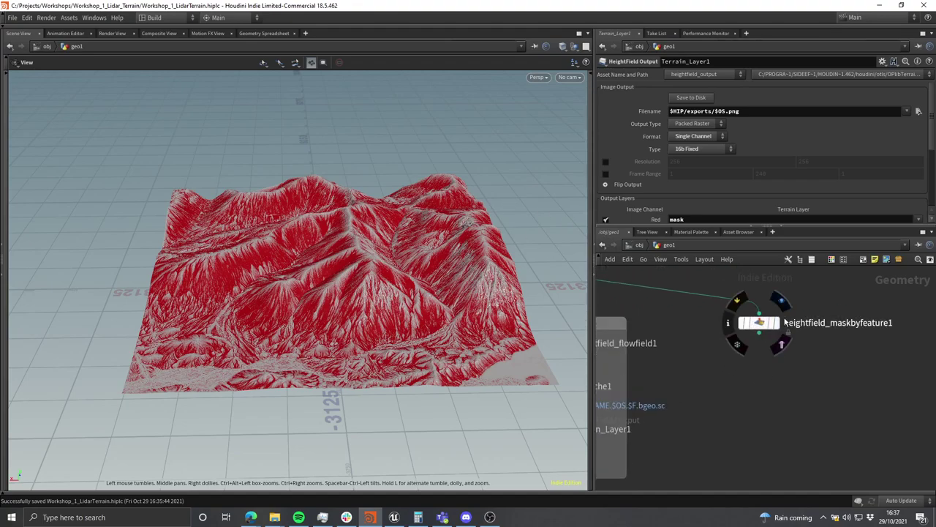
{"action": "left_click", "coordinate": [775, 322]}
{"action": "scroll", "coordinate": [423, 293], "scroll_direction": "up", "scroll_amount": 3}
{"action": "left_click_drag", "start_coordinate": [424, 293], "coordinate": [358, 274]}
{"action": "scroll", "coordinate": [350, 277], "scroll_direction": "down", "scroll_amount": 2}
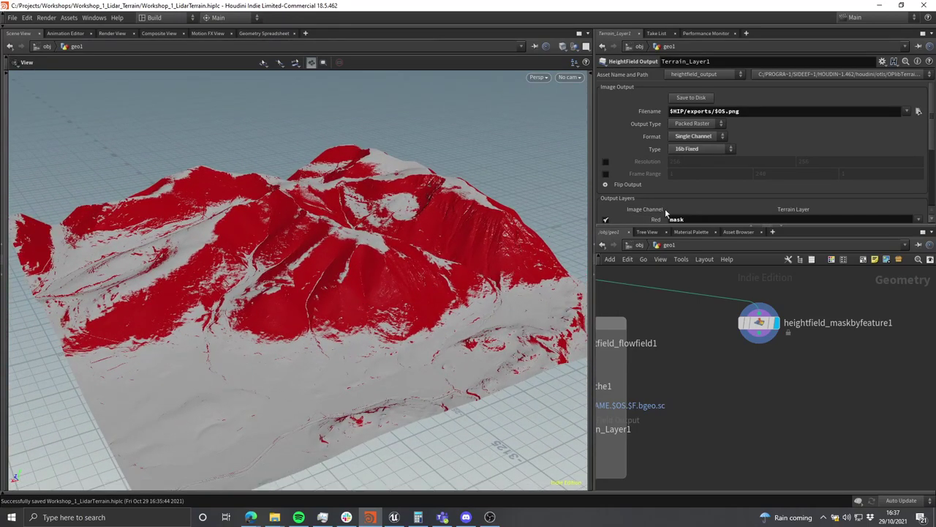
{"action": "left_click", "coordinate": [759, 321]}
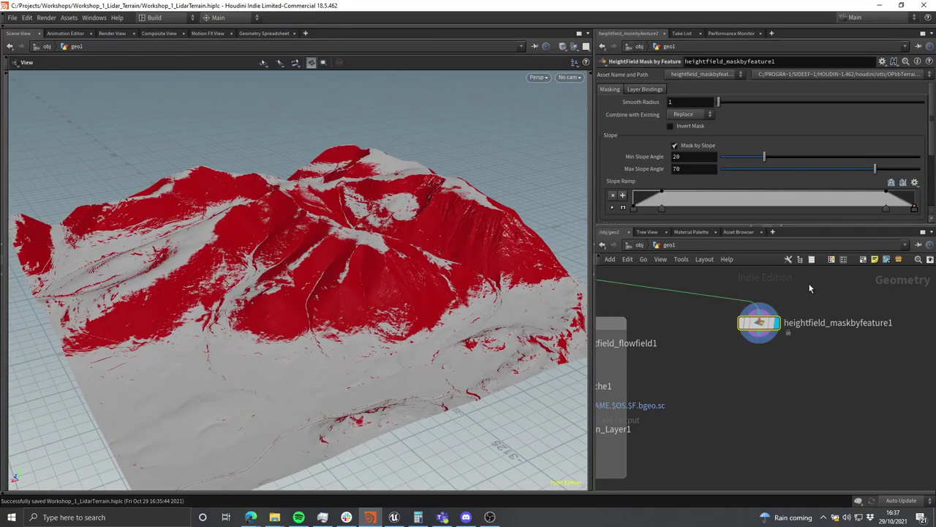
Step: Turn off Mask by Slope on heightfield_maskbyfeature1 and enlarge the parameter area to show the occlusion option
{"action": "left_click", "coordinate": [676, 146]}
{"action": "mouse_move", "coordinate": [461, 181]}
{"action": "left_mouse_down"}
{"action": "mouse_move", "coordinate": [449, 198]}
{"action": "mouse_move", "coordinate": [446, 278]}
{"action": "mouse_move", "coordinate": [463, 181]}
{"action": "mouse_move", "coordinate": [500, 222]}
{"action": "mouse_move", "coordinate": [450, 191]}
{"action": "left_mouse_up"}
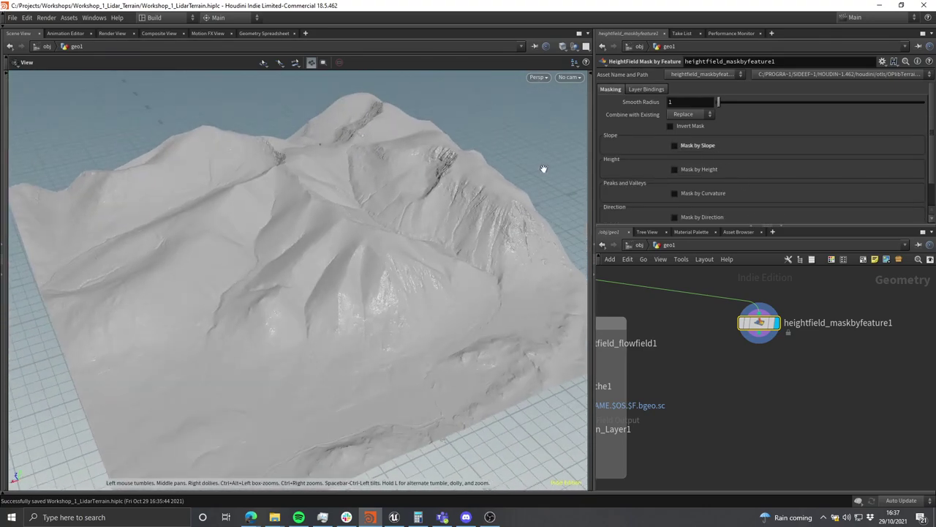
{"action": "left_click_drag", "start_coordinate": [724, 224], "coordinate": [724, 276]}
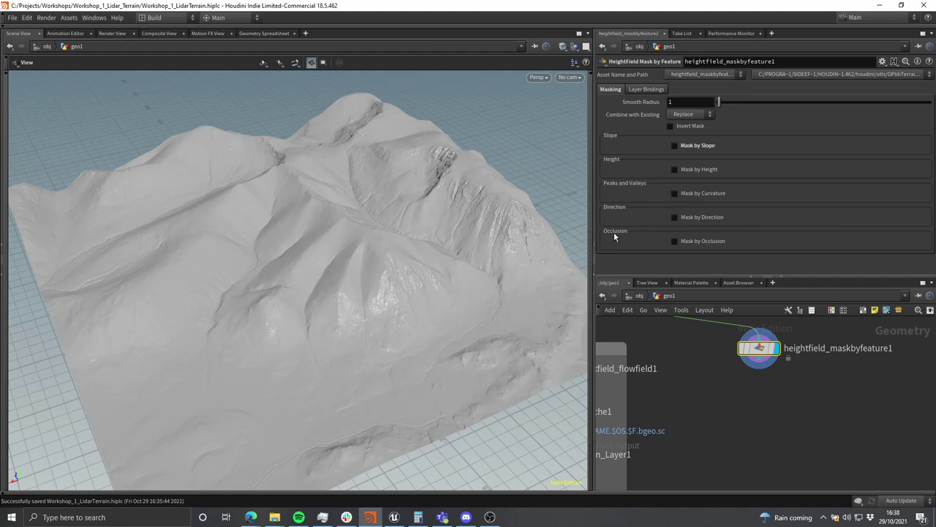
Step: Sketch a light dome with rays reaching the terrain on a screen capture of its side view, then discard the capture
{"action": "left_click_drag", "start_coordinate": [454, 212], "coordinate": [431, 281]}
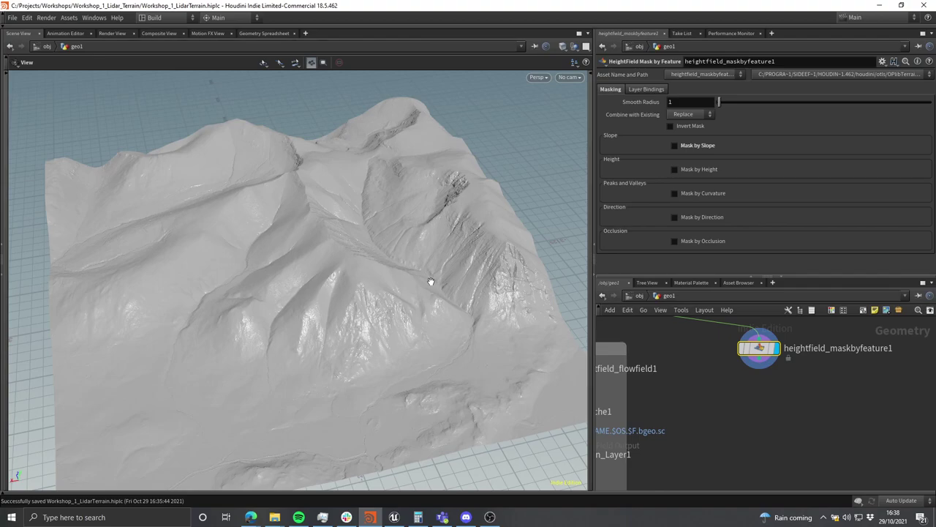
{"action": "left_click_drag", "start_coordinate": [431, 281], "coordinate": [397, 281]}
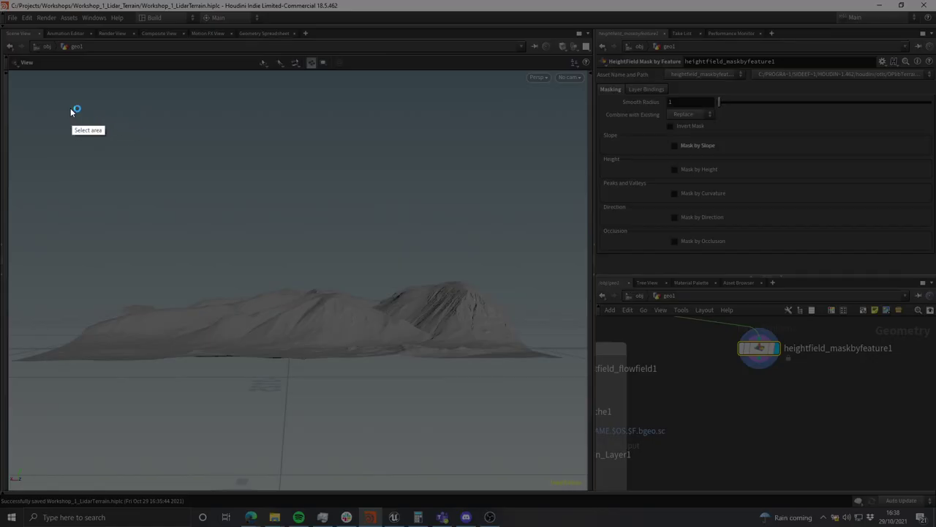
{"action": "mouse_move", "coordinate": [34, 75]}
{"action": "left_mouse_down"}
{"action": "mouse_move", "coordinate": [560, 370]}
{"action": "mouse_move", "coordinate": [589, 398]}
{"action": "left_mouse_up"}
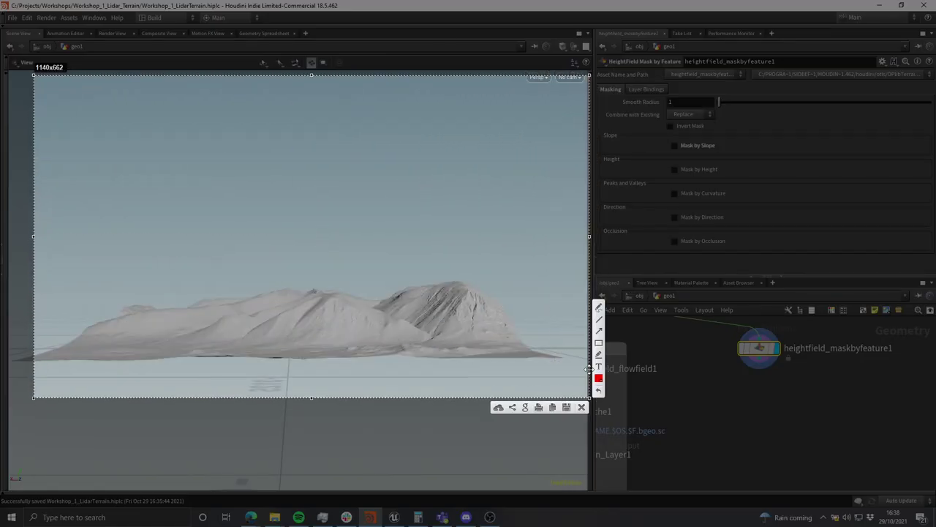
{"action": "mouse_move", "coordinate": [461, 327]}
{"action": "left_mouse_down"}
{"action": "mouse_move", "coordinate": [548, 326]}
{"action": "mouse_move", "coordinate": [509, 145]}
{"action": "mouse_move", "coordinate": [224, 95]}
{"action": "mouse_move", "coordinate": [21, 274]}
{"action": "mouse_move", "coordinate": [121, 352]}
{"action": "left_mouse_up"}
{"action": "left_click_drag", "start_coordinate": [61, 195], "coordinate": [171, 268]}
{"action": "left_click_drag", "start_coordinate": [177, 144], "coordinate": [209, 233]}
{"action": "left_click_drag", "start_coordinate": [274, 98], "coordinate": [281, 227]}
{"action": "left_click_drag", "start_coordinate": [450, 144], "coordinate": [370, 229]}
{"action": "left_click_drag", "start_coordinate": [510, 214], "coordinate": [454, 245]}
{"action": "left_click_drag", "start_coordinate": [439, 328], "coordinate": [382, 314]}
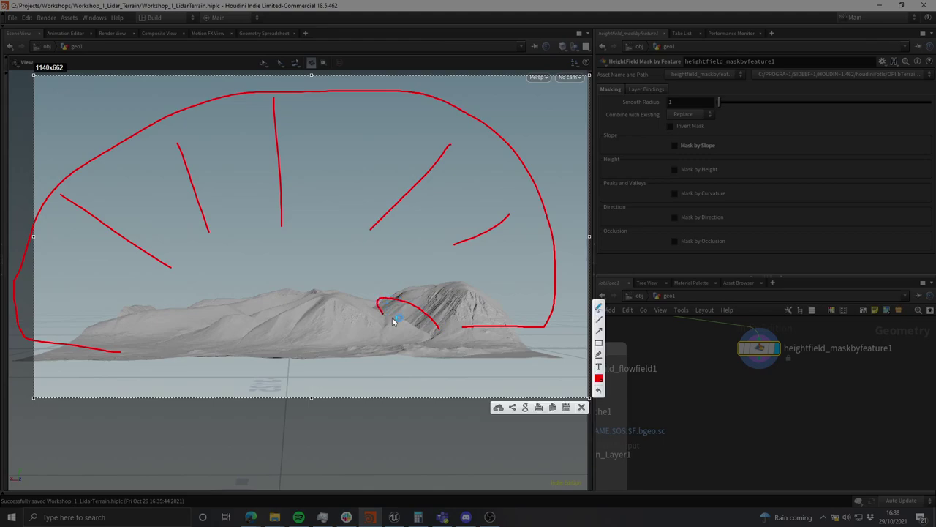
{"action": "mouse_move", "coordinate": [550, 297]}
{"action": "left_mouse_down"}
{"action": "mouse_move", "coordinate": [505, 305]}
{"action": "mouse_move", "coordinate": [492, 285]}
{"action": "left_mouse_up"}
{"action": "mouse_move", "coordinate": [542, 229]}
{"action": "left_mouse_down"}
{"action": "mouse_move", "coordinate": [485, 284]}
{"action": "mouse_move", "coordinate": [500, 297]}
{"action": "left_mouse_up"}
{"action": "mouse_move", "coordinate": [73, 183]}
{"action": "left_mouse_down"}
{"action": "mouse_move", "coordinate": [326, 288]}
{"action": "mouse_move", "coordinate": [307, 300]}
{"action": "left_mouse_up"}
{"action": "mouse_move", "coordinate": [22, 288]}
{"action": "left_mouse_down"}
{"action": "mouse_move", "coordinate": [271, 299]}
{"action": "mouse_move", "coordinate": [272, 319]}
{"action": "left_mouse_up"}
{"action": "mouse_move", "coordinate": [448, 308]}
{"action": "left_mouse_down"}
{"action": "mouse_move", "coordinate": [387, 313]}
{"action": "mouse_move", "coordinate": [417, 297]}
{"action": "mouse_move", "coordinate": [395, 322]}
{"action": "mouse_move", "coordinate": [373, 299]}
{"action": "mouse_move", "coordinate": [432, 293]}
{"action": "left_mouse_up"}
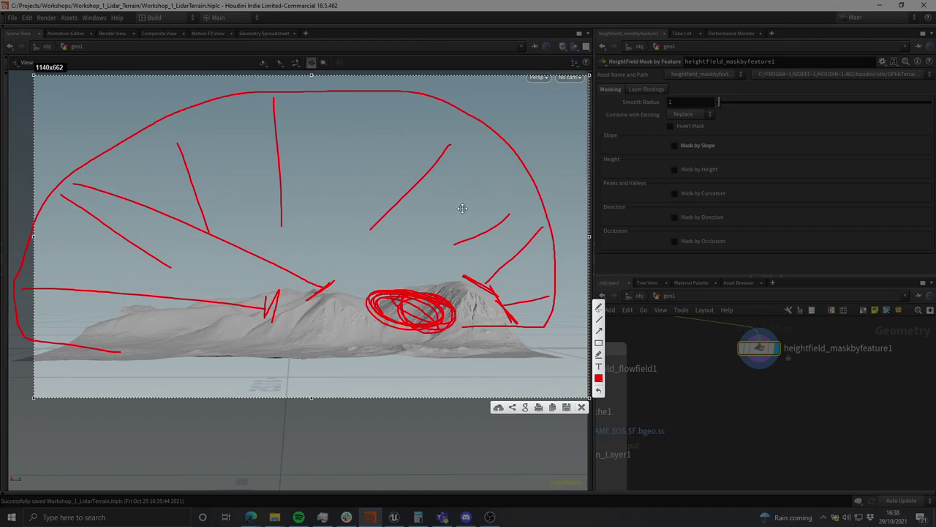
{"action": "left_click", "coordinate": [582, 408]}
Step: Enable Mask by Occlusion on heightfield_maskbyfeature1
{"action": "left_click_drag", "start_coordinate": [396, 267], "coordinate": [418, 351]}
{"action": "right_click_drag", "start_coordinate": [417, 351], "coordinate": [410, 311]}
{"action": "middle_click_drag", "start_coordinate": [409, 312], "coordinate": [408, 261]}
{"action": "right_click_drag", "start_coordinate": [407, 261], "coordinate": [364, 271]}
{"action": "left_click_drag", "start_coordinate": [365, 270], "coordinate": [367, 281]}
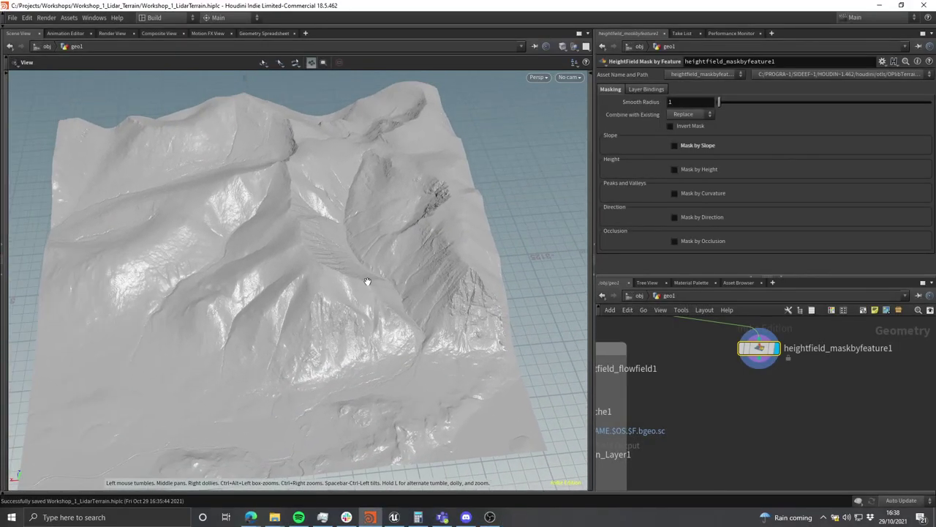
{"action": "left_click_drag", "start_coordinate": [367, 281], "coordinate": [366, 238]}
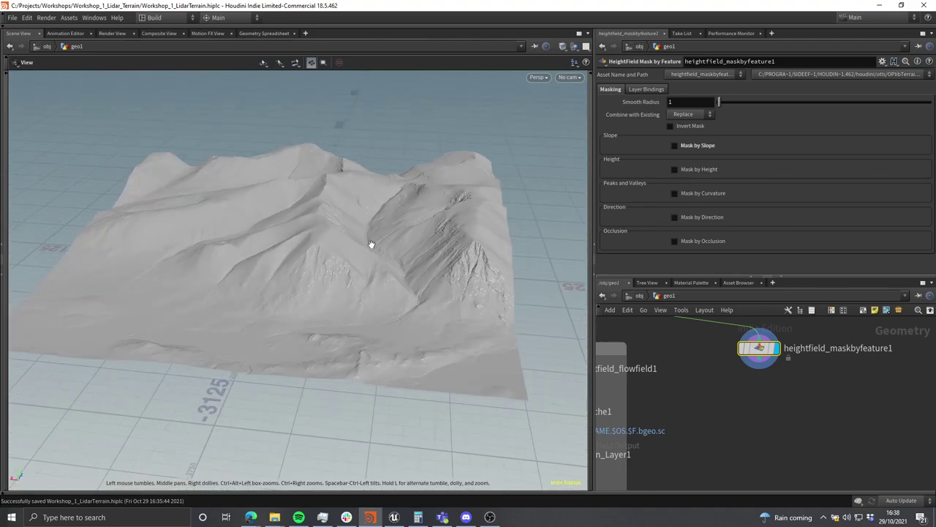
{"action": "left_click_drag", "start_coordinate": [386, 237], "coordinate": [393, 282]}
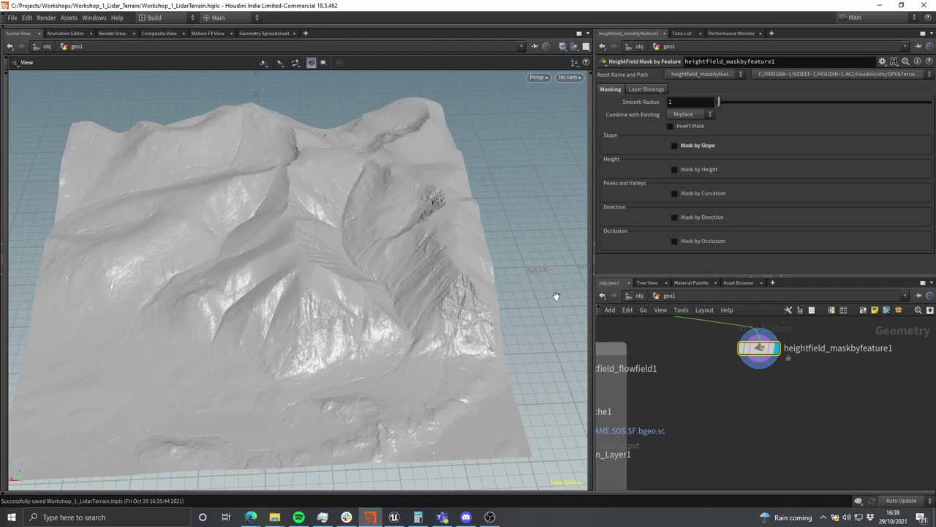
{"action": "left_click", "coordinate": [674, 242]}
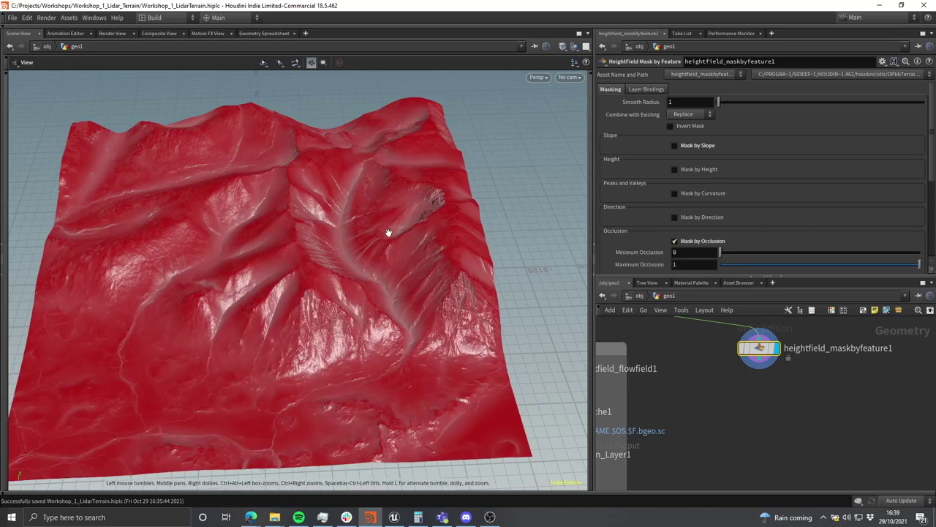
Step: Invert the occlusion mask on heightfield_maskbyfeature1 and check how it covers the terrain's valleys
{"action": "left_click_drag", "start_coordinate": [387, 219], "coordinate": [408, 272]}
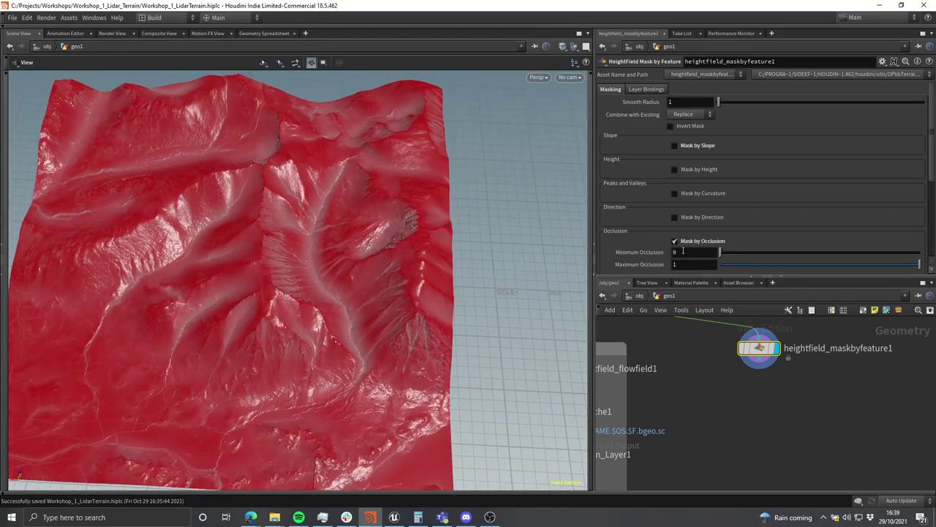
{"action": "left_click_drag", "start_coordinate": [429, 324], "coordinate": [358, 322]}
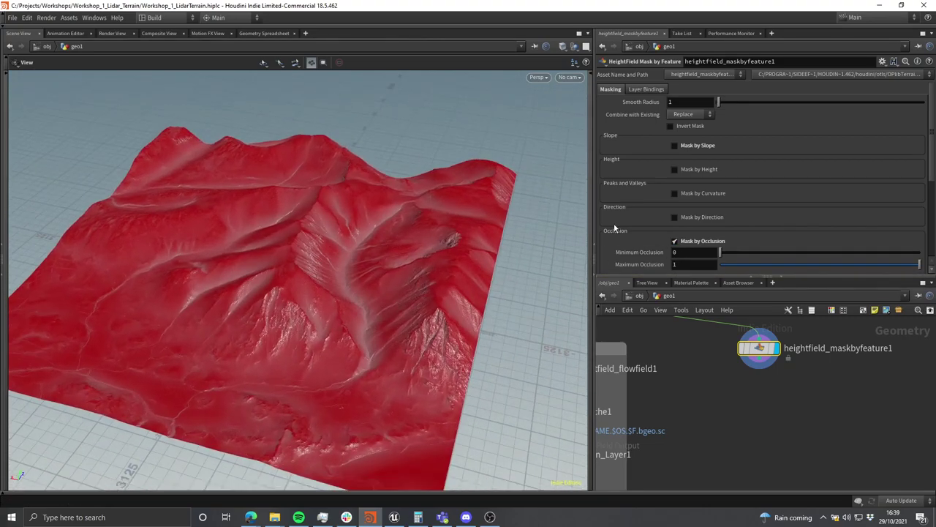
{"action": "left_click", "coordinate": [672, 125]}
{"action": "mouse_move", "coordinate": [380, 229]}
{"action": "left_mouse_down"}
{"action": "mouse_move", "coordinate": [387, 282]}
{"action": "mouse_move", "coordinate": [416, 326]}
{"action": "mouse_move", "coordinate": [426, 224]}
{"action": "mouse_move", "coordinate": [376, 208]}
{"action": "mouse_move", "coordinate": [280, 220]}
{"action": "mouse_move", "coordinate": [366, 238]}
{"action": "left_mouse_up"}
{"action": "right_click_drag", "start_coordinate": [366, 237], "coordinate": [446, 236]}
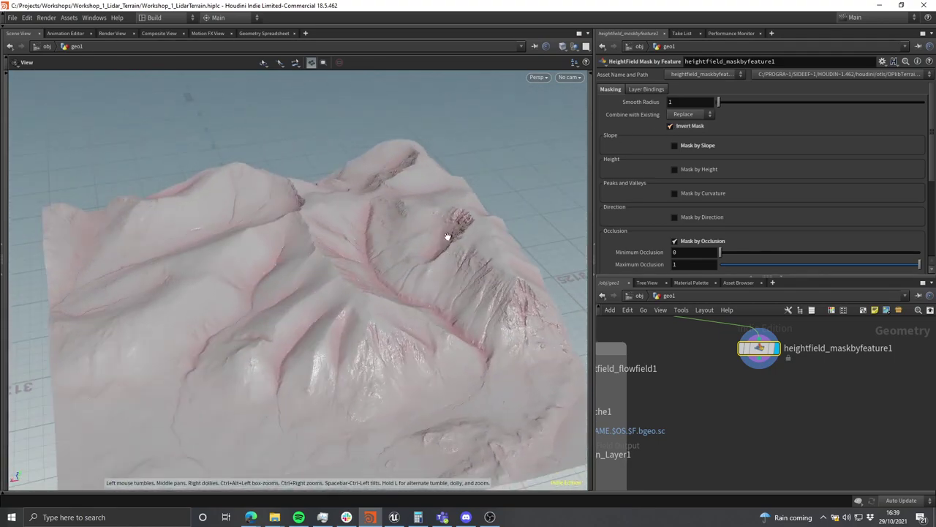
{"action": "middle_click_drag", "start_coordinate": [445, 236], "coordinate": [326, 259]}
{"action": "right_click_drag", "start_coordinate": [326, 259], "coordinate": [361, 274]}
{"action": "left_click_drag", "start_coordinate": [360, 273], "coordinate": [468, 253]}
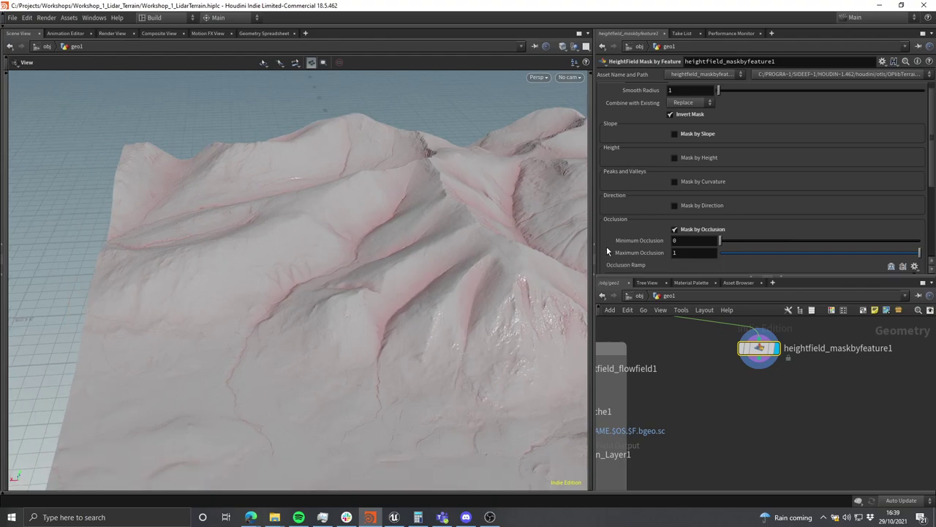
Step: Try moving the first Occlusion Ramp point inward to position 0.236111, check the mask, and undo the last change
{"action": "scroll", "coordinate": [750, 238], "scroll_direction": "down", "scroll_amount": 3}
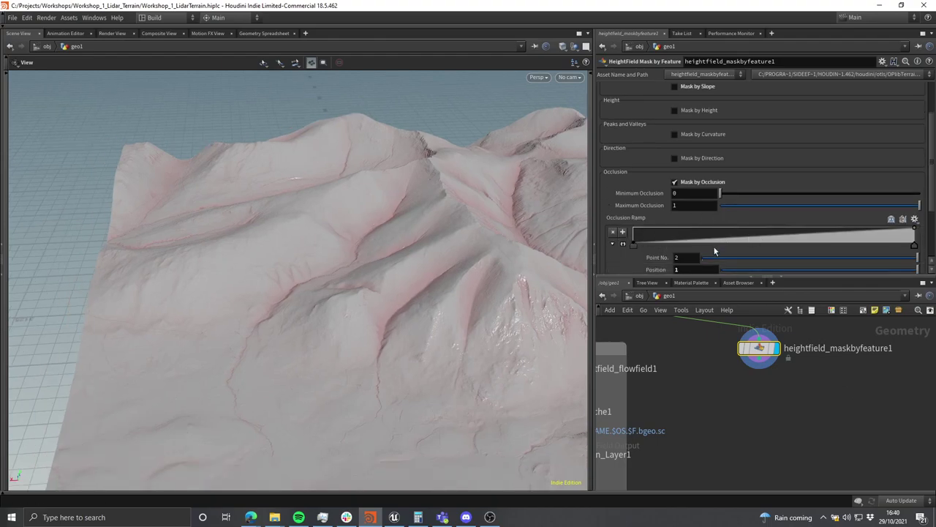
{"action": "left_click_drag", "start_coordinate": [635, 243], "coordinate": [699, 242]}
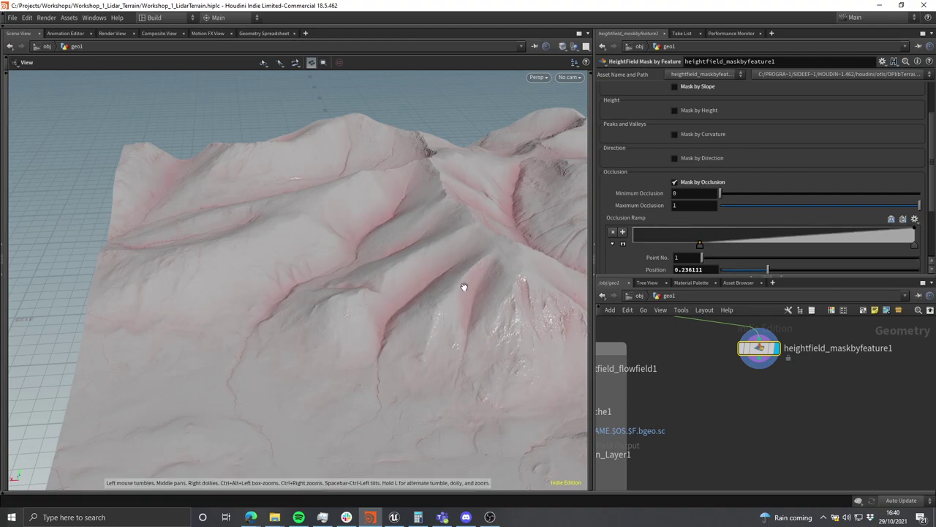
{"action": "left_click_drag", "start_coordinate": [463, 236], "coordinate": [556, 190]}
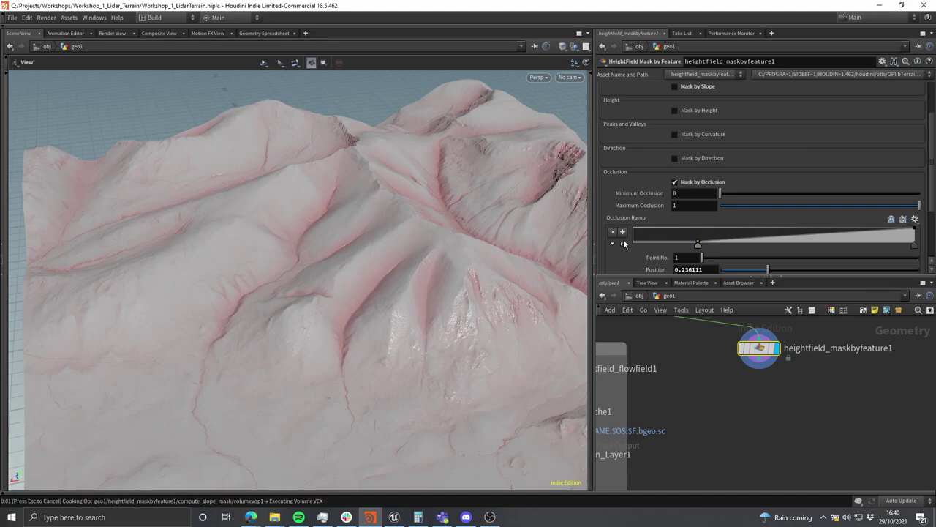
{"action": "key", "text": "ctrl+z"}
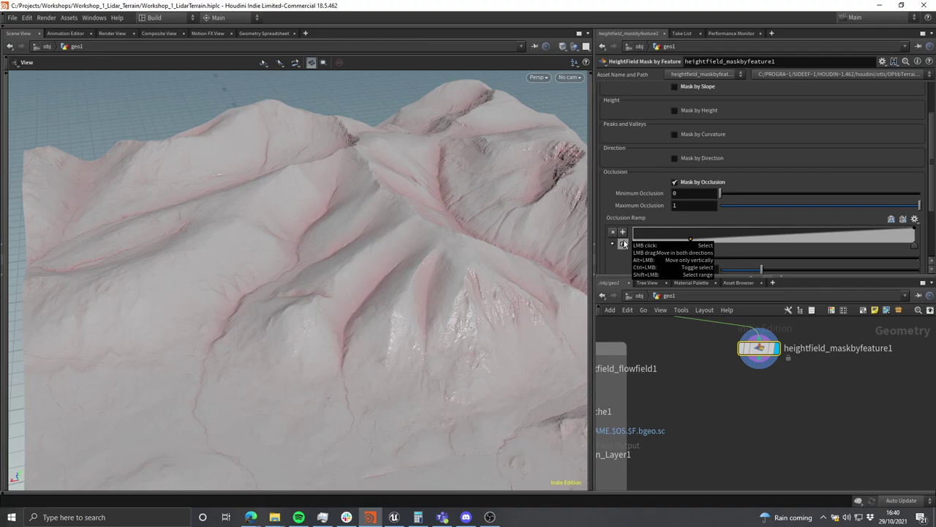
Step: Set the scene's cooking update mode to On Mouse Up
{"action": "left_click", "coordinate": [914, 504]}
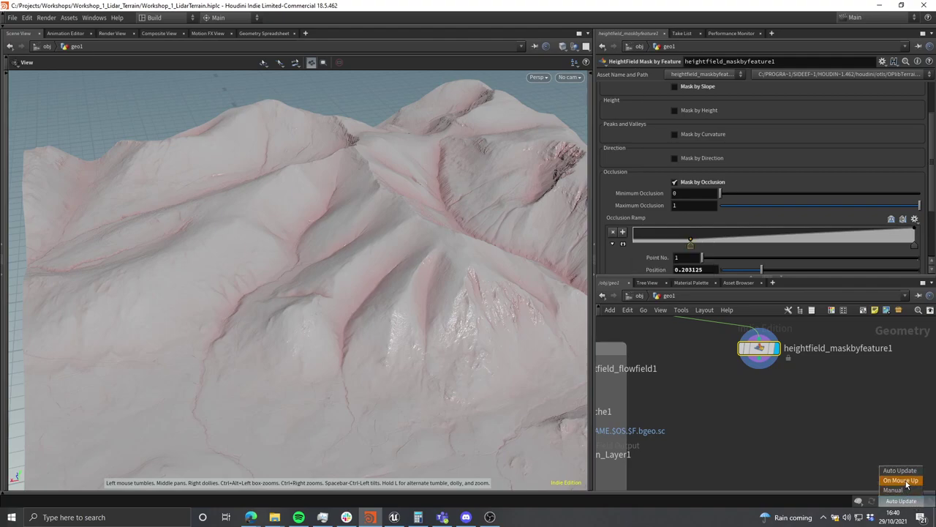
{"action": "left_click", "coordinate": [907, 483]}
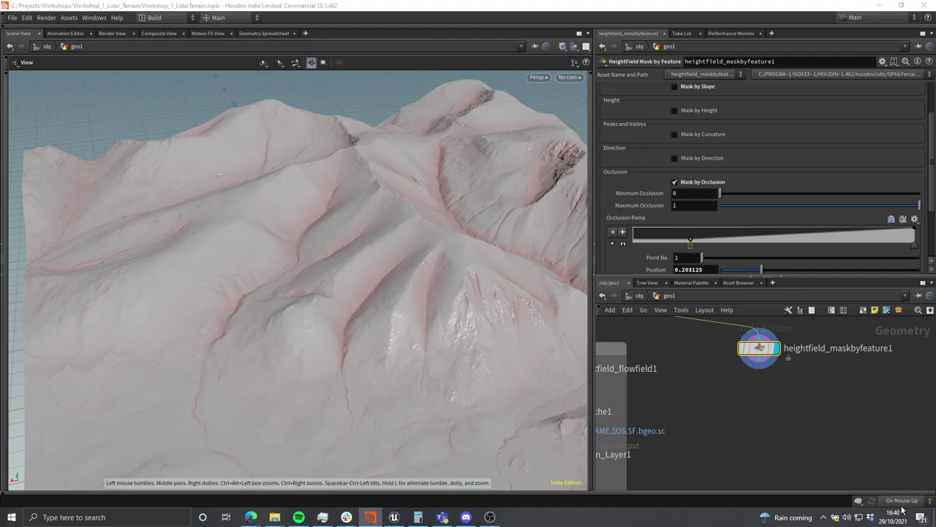
{"action": "left_click", "coordinate": [904, 504]}
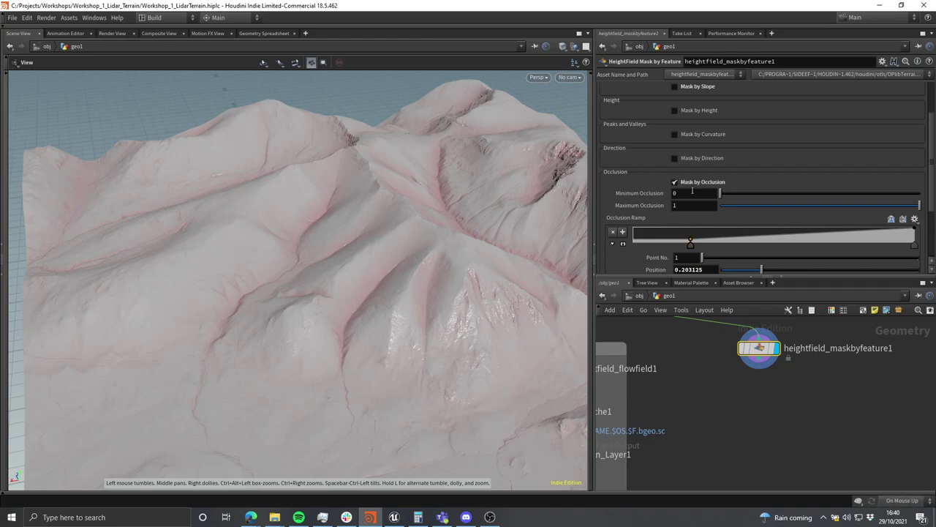
Step: Move the first Occlusion Ramp point to position 0.692708 and check the mask on the terrain from several angles
{"action": "left_click_drag", "start_coordinate": [690, 248], "coordinate": [746, 247]}
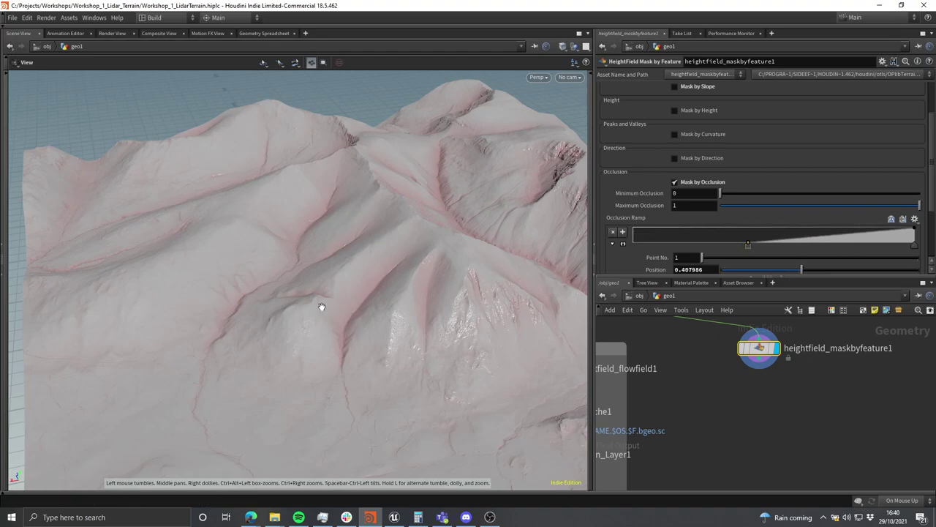
{"action": "left_click_drag", "start_coordinate": [421, 286], "coordinate": [303, 241]}
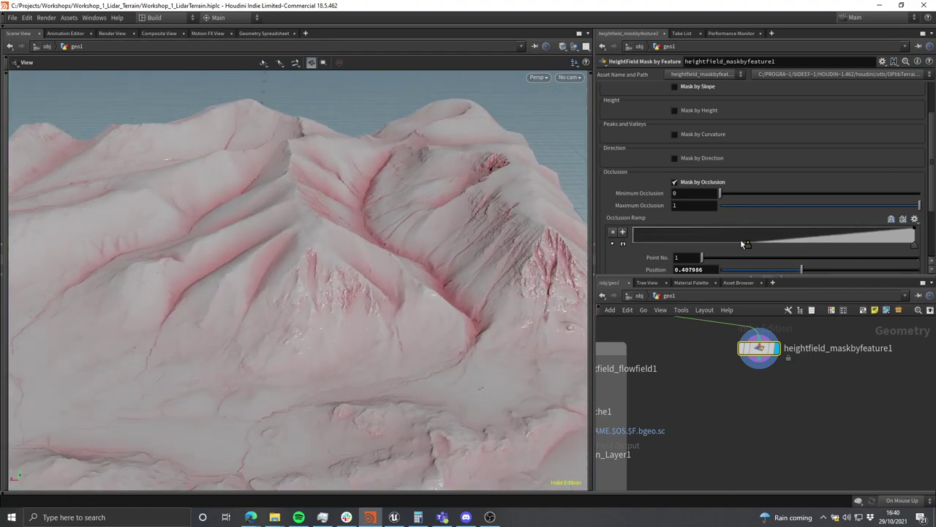
{"action": "left_click_drag", "start_coordinate": [750, 244], "coordinate": [828, 246]}
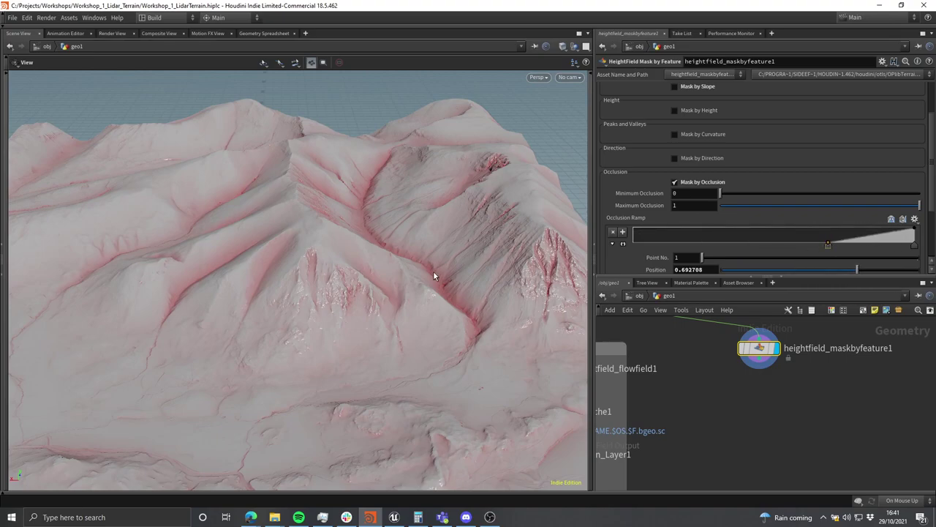
{"action": "left_click_drag", "start_coordinate": [417, 233], "coordinate": [316, 224]}
{"action": "left_click_drag", "start_coordinate": [465, 219], "coordinate": [408, 244]}
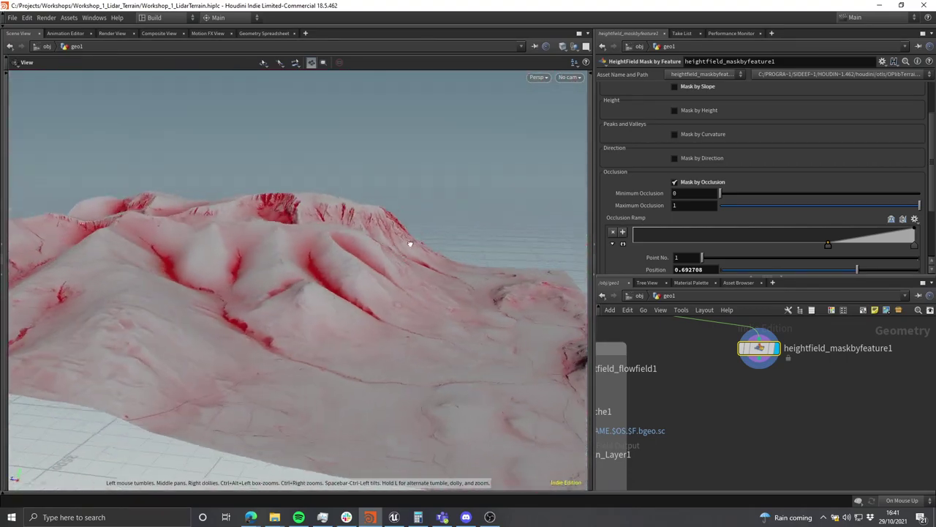
{"action": "left_click_drag", "start_coordinate": [324, 241], "coordinate": [360, 246]}
{"action": "left_click_drag", "start_coordinate": [364, 297], "coordinate": [403, 317]}
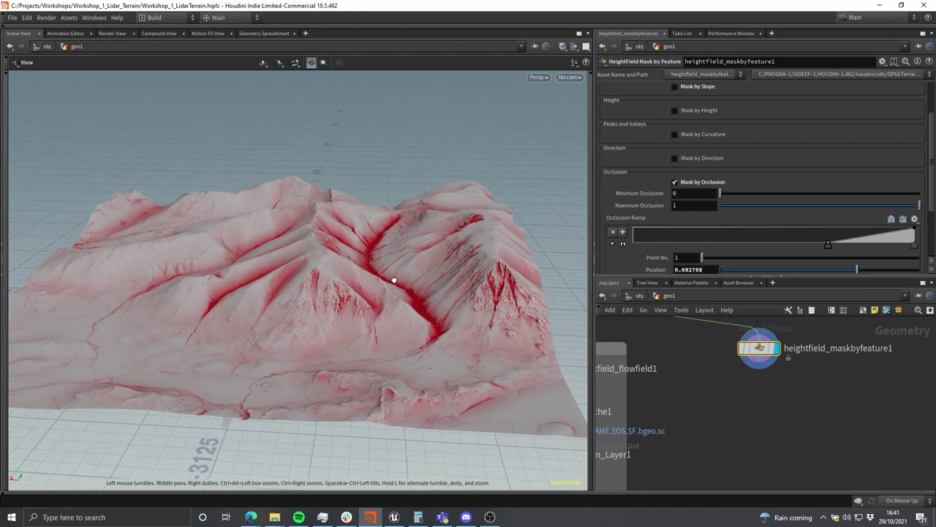
{"action": "left_click_drag", "start_coordinate": [414, 268], "coordinate": [275, 333]}
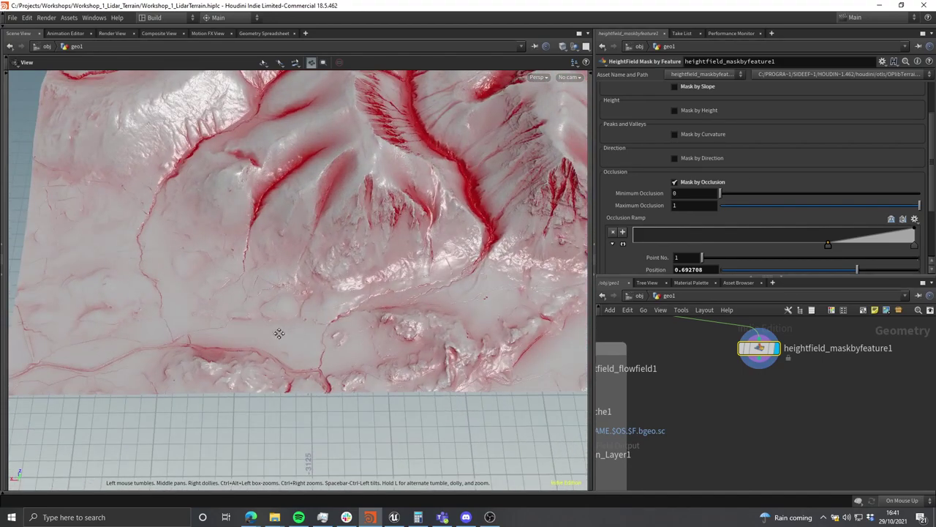
{"action": "middle_click_drag", "start_coordinate": [275, 333], "coordinate": [362, 334]}
{"action": "left_click_drag", "start_coordinate": [363, 334], "coordinate": [388, 311]}
Step: Duplicate the Terrain_Layer1 output node and place the copy beneath heightfield_maskbyfeature1
{"action": "scroll", "coordinate": [710, 412], "scroll_direction": "down", "scroll_amount": 2}
{"action": "middle_click_drag", "start_coordinate": [709, 413], "coordinate": [802, 372]}
{"action": "left_click_drag", "start_coordinate": [731, 419], "coordinate": [698, 400]}
{"action": "key", "text": "ctrl+c"}
{"action": "key", "text": "ctrl+v"}
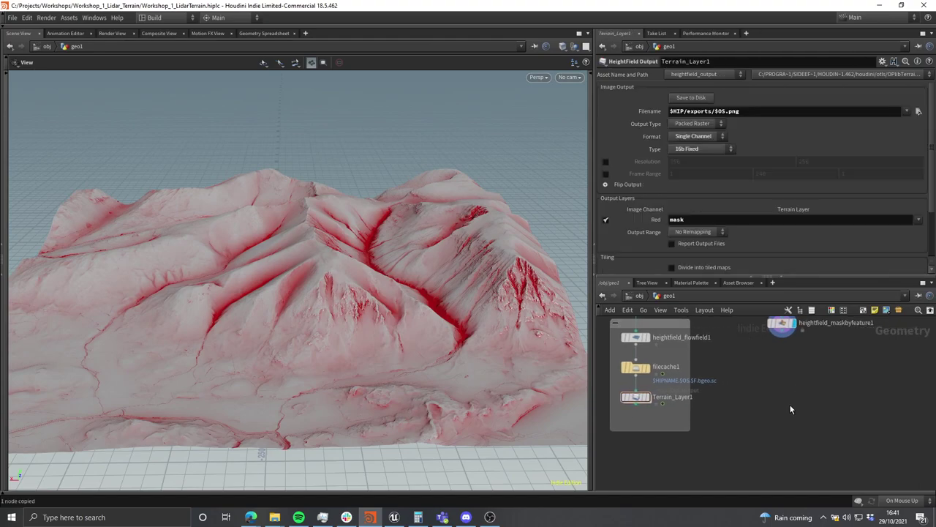
{"action": "middle_click_drag", "start_coordinate": [808, 374], "coordinate": [803, 377]}
Step: Disconnect Terrain_Layer2 from filecache1 and wire the output of heightfield_maskbyfeature1 into it
{"action": "key", "text": "y"}
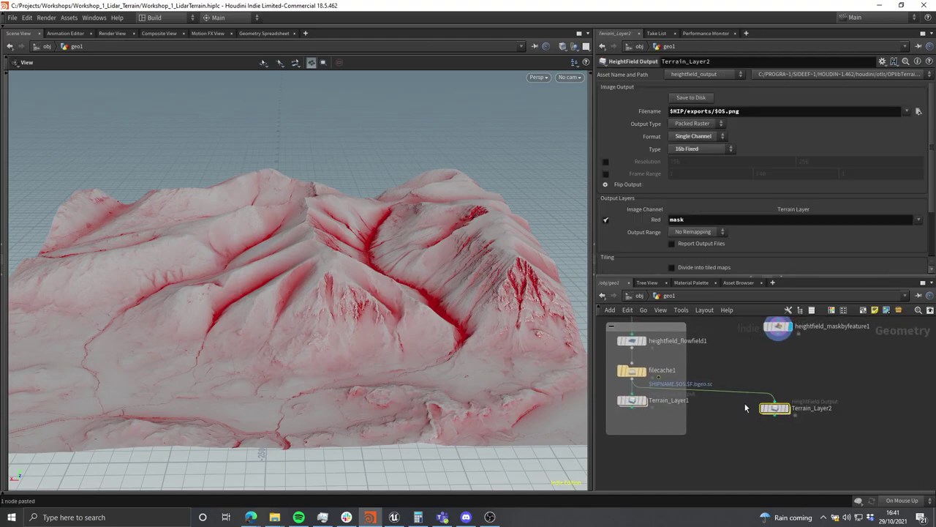
{"action": "mouse_move", "coordinate": [736, 439]}
{"action": "left_mouse_down"}
{"action": "mouse_move", "coordinate": [734, 384]}
{"action": "mouse_move", "coordinate": [803, 367]}
{"action": "mouse_move", "coordinate": [732, 432]}
{"action": "left_mouse_up"}
{"action": "left_click_drag", "start_coordinate": [780, 336], "coordinate": [775, 400]}
{"action": "mouse_move", "coordinate": [836, 377]}
{"action": "left_mouse_down"}
{"action": "mouse_move", "coordinate": [809, 365]}
{"action": "mouse_move", "coordinate": [743, 382]}
{"action": "left_mouse_up"}
{"action": "left_click_drag", "start_coordinate": [783, 409], "coordinate": [786, 392]}
{"action": "middle_click_drag", "start_coordinate": [797, 359], "coordinate": [759, 397]}
{"action": "scroll", "coordinate": [758, 397], "scroll_direction": "up", "scroll_amount": 2}
{"action": "left_click_drag", "start_coordinate": [732, 363], "coordinate": [729, 422]}
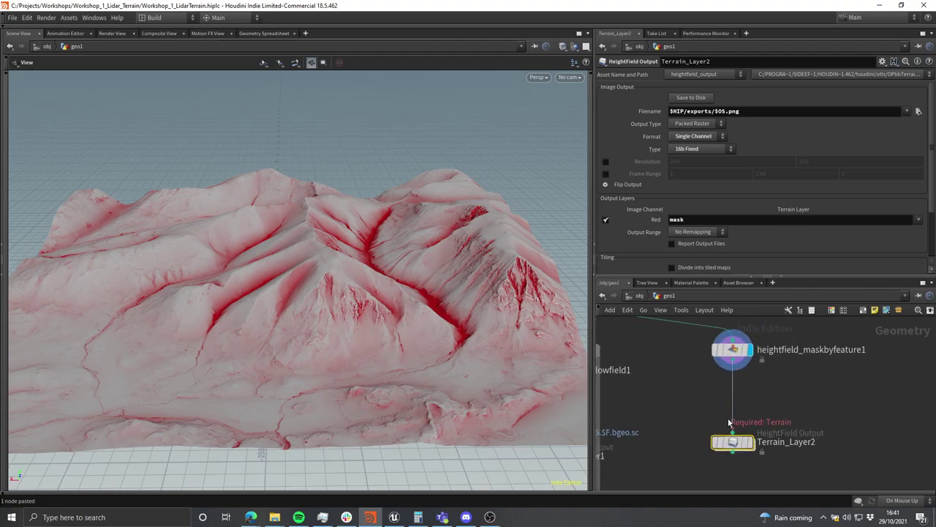
{"action": "middle_click_drag", "start_coordinate": [833, 400], "coordinate": [842, 361]}
{"action": "scroll", "coordinate": [842, 361], "scroll_direction": "up", "scroll_amount": 1}
{"action": "scroll", "coordinate": [738, 411], "scroll_direction": "down", "scroll_amount": 3}
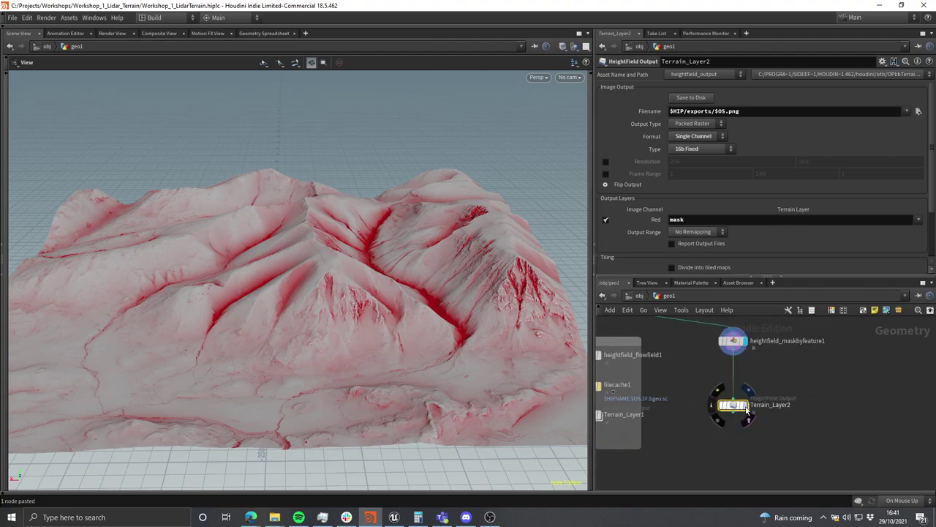
{"action": "scroll", "coordinate": [738, 417], "scroll_direction": "up", "scroll_amount": 3}
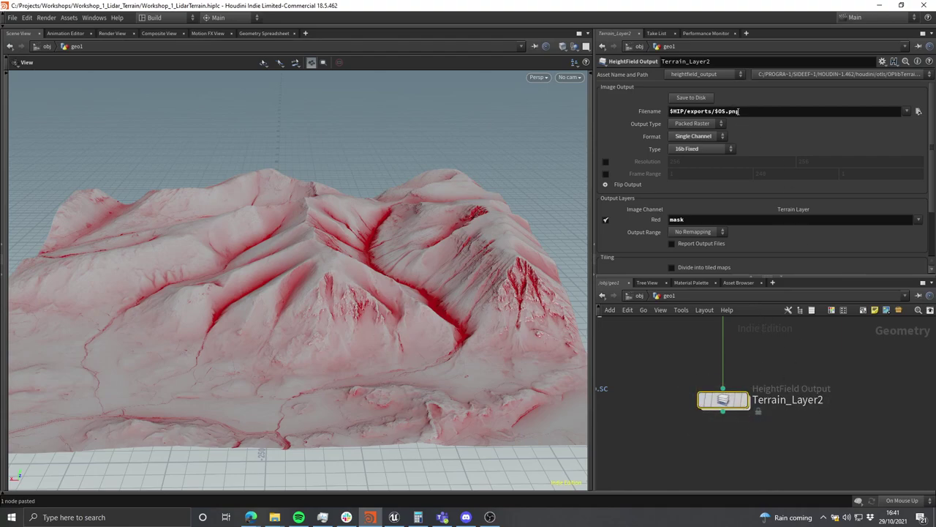
Step: Save Terrain_Layer2's mask to disk using the filename $HIP/exports/$OS.png and bring up the exports folder in File Explorer
{"action": "left_click_drag", "start_coordinate": [726, 111], "coordinate": [716, 112]}
{"action": "left_click", "coordinate": [766, 113]}
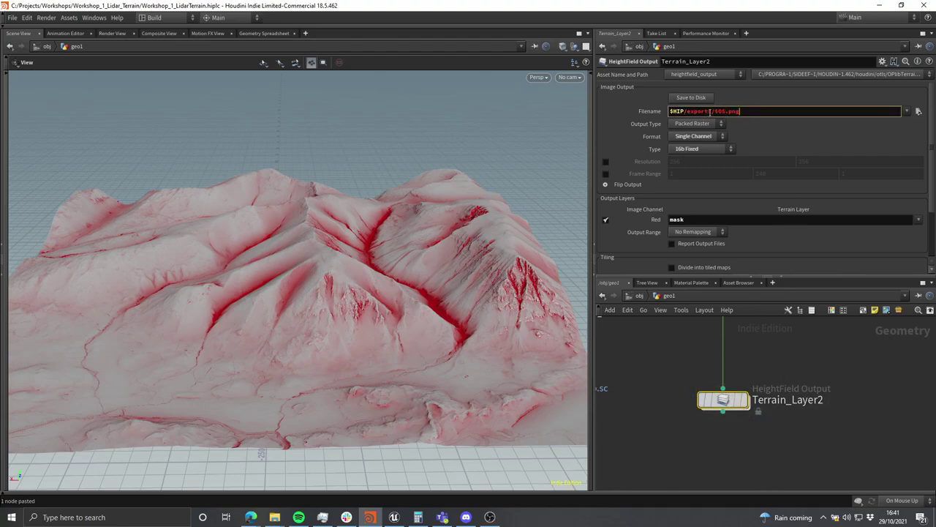
{"action": "key", "text": "Return"}
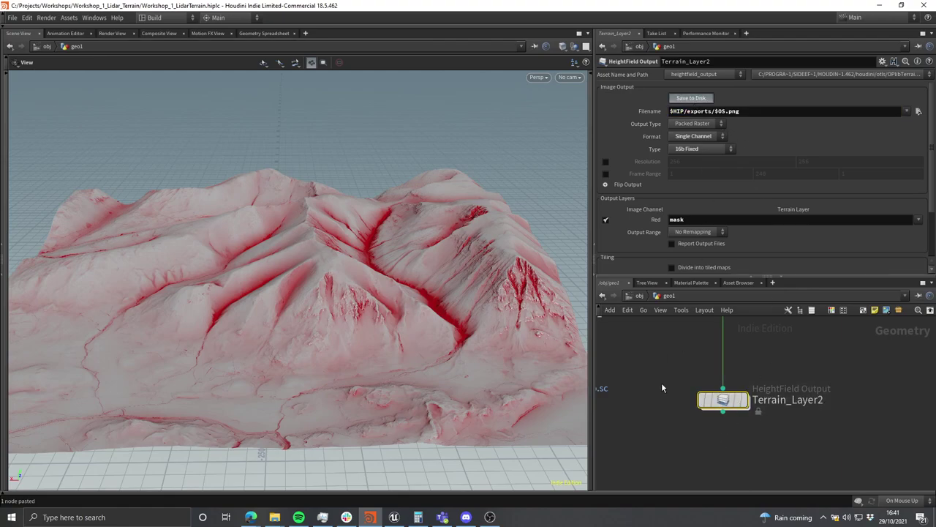
{"action": "left_click", "coordinate": [274, 516]}
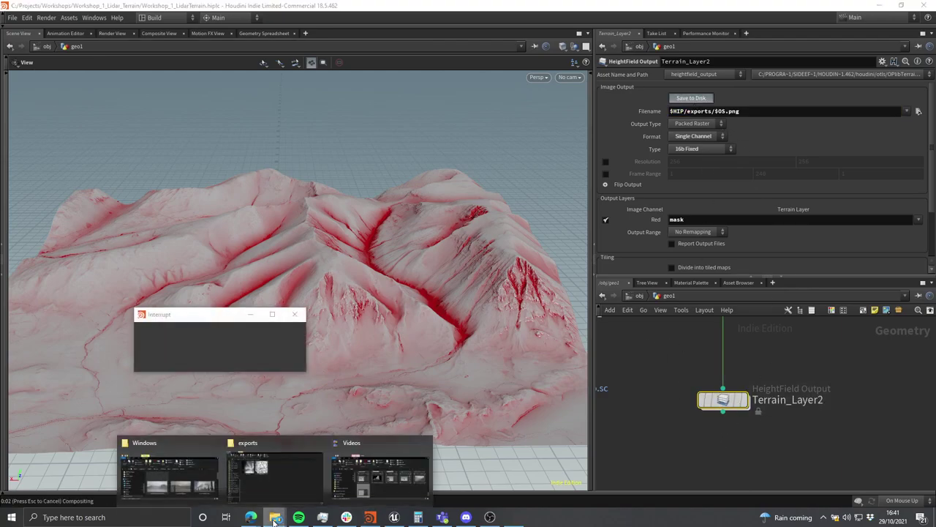
{"action": "left_click", "coordinate": [278, 468]}
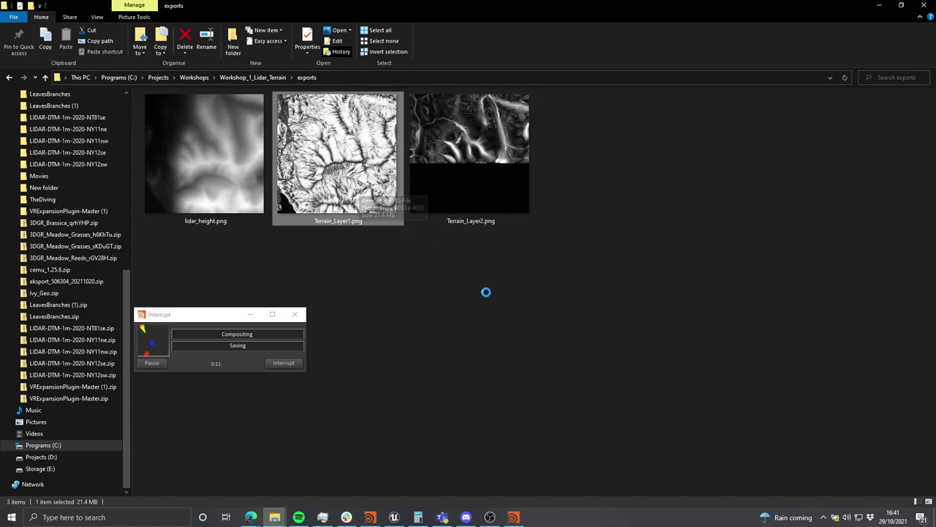
Step: Open Terrain_Layer2.png in Photos, examine the occlusion detail along its valleys and ridges up close, close it and return to Houdini
{"action": "left_click", "coordinate": [474, 169]}
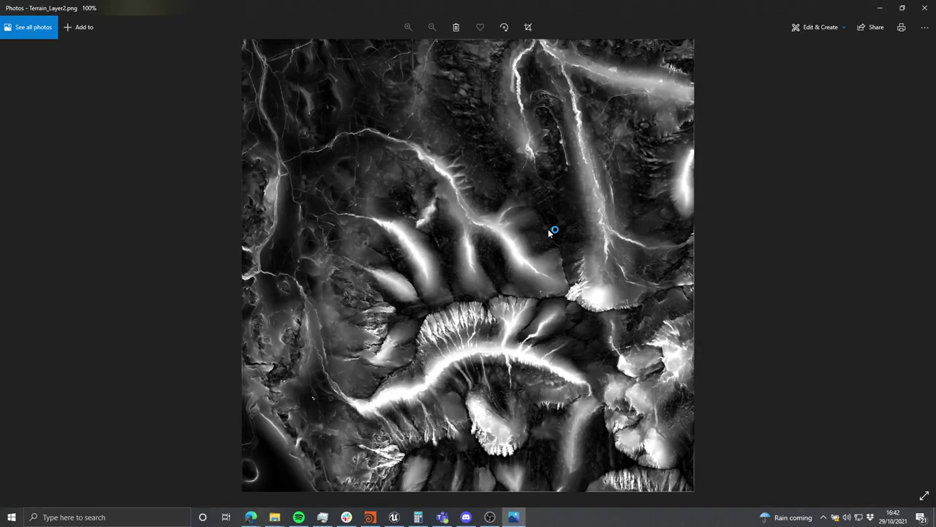
{"action": "double_click", "coordinate": [498, 270]}
{"action": "left_click_drag", "start_coordinate": [498, 269], "coordinate": [497, 184]}
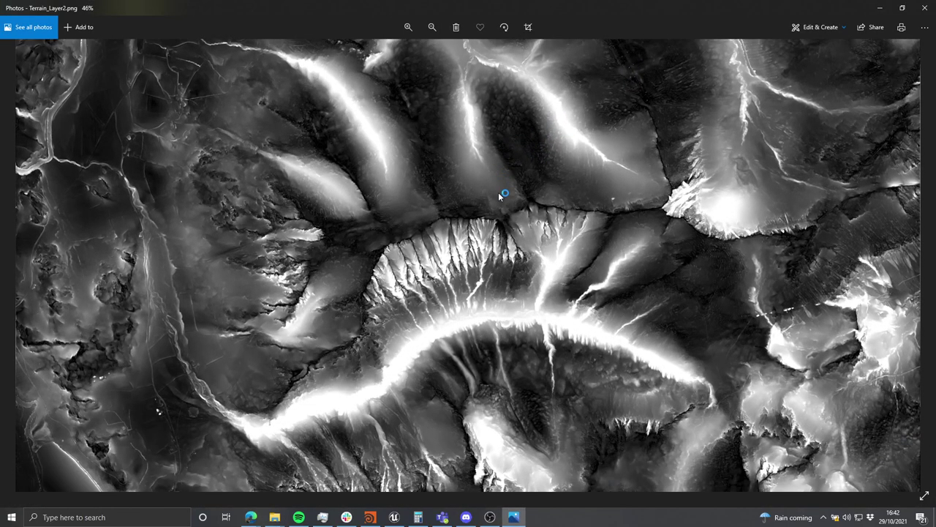
{"action": "left_click_drag", "start_coordinate": [471, 256], "coordinate": [470, 204]}
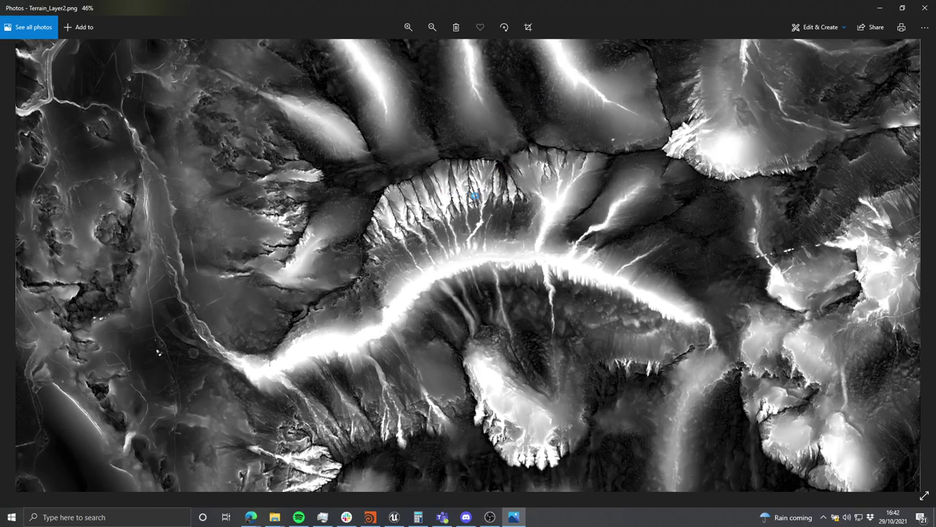
{"action": "left_click_drag", "start_coordinate": [329, 226], "coordinate": [519, 256]}
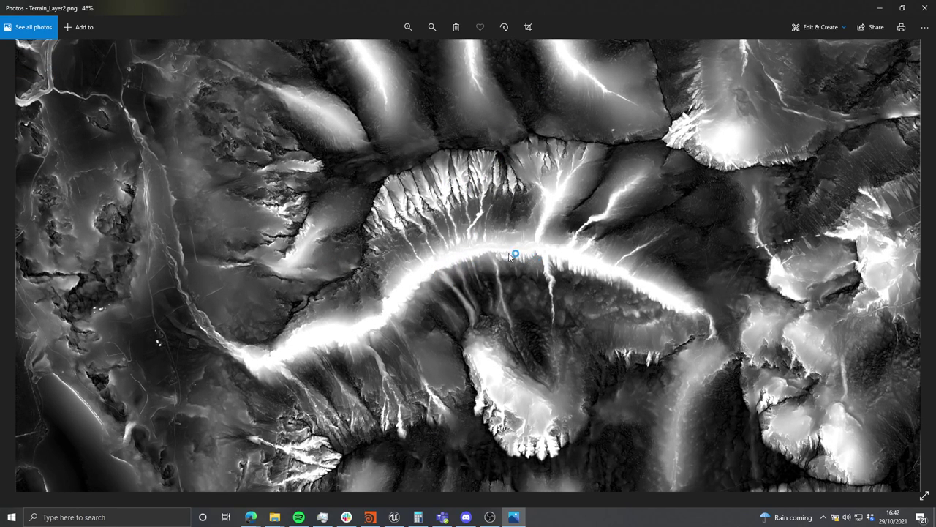
{"action": "scroll", "coordinate": [519, 256], "scroll_direction": "up", "scroll_amount": 6}
{"action": "scroll", "coordinate": [423, 234], "scroll_direction": "up", "scroll_amount": 5}
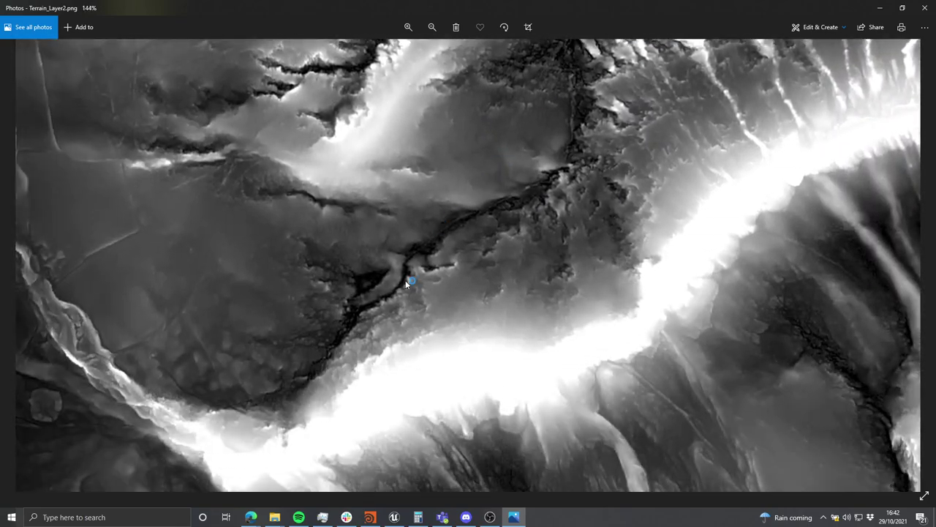
{"action": "scroll", "coordinate": [406, 279], "scroll_direction": "up", "scroll_amount": 3}
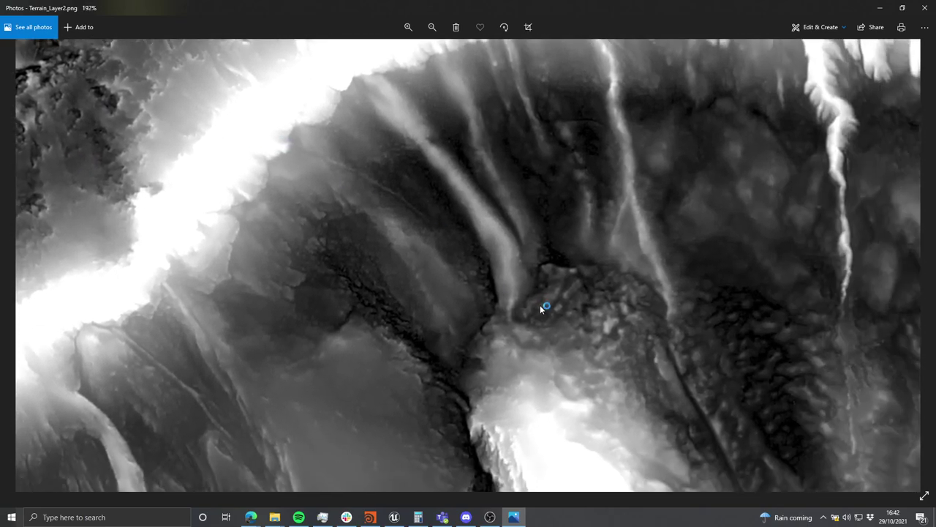
{"action": "left_click_drag", "start_coordinate": [540, 308], "coordinate": [368, 99]}
{"action": "left_click_drag", "start_coordinate": [746, 151], "coordinate": [401, 276]}
{"action": "left_click_drag", "start_coordinate": [540, 139], "coordinate": [397, 395]}
{"action": "left_click_drag", "start_coordinate": [166, 181], "coordinate": [397, 306]}
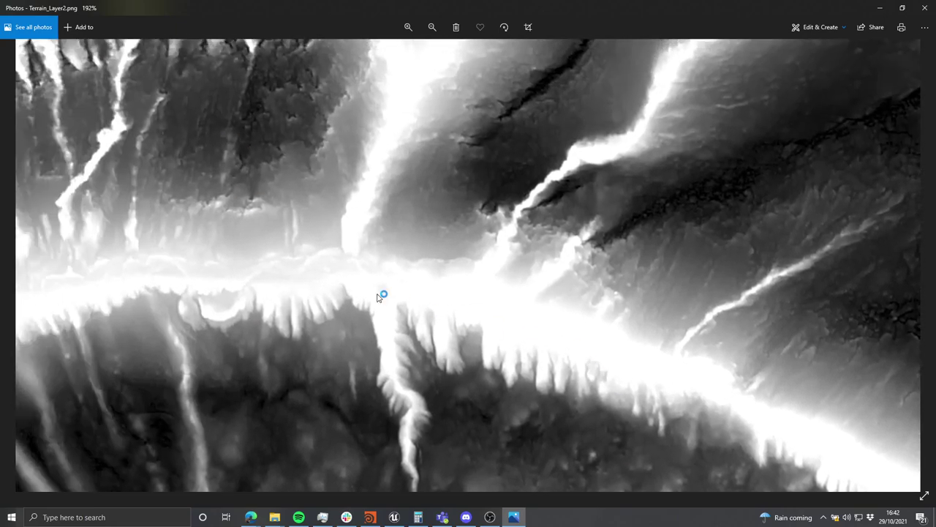
{"action": "scroll", "coordinate": [397, 304], "scroll_direction": "down", "scroll_amount": 8}
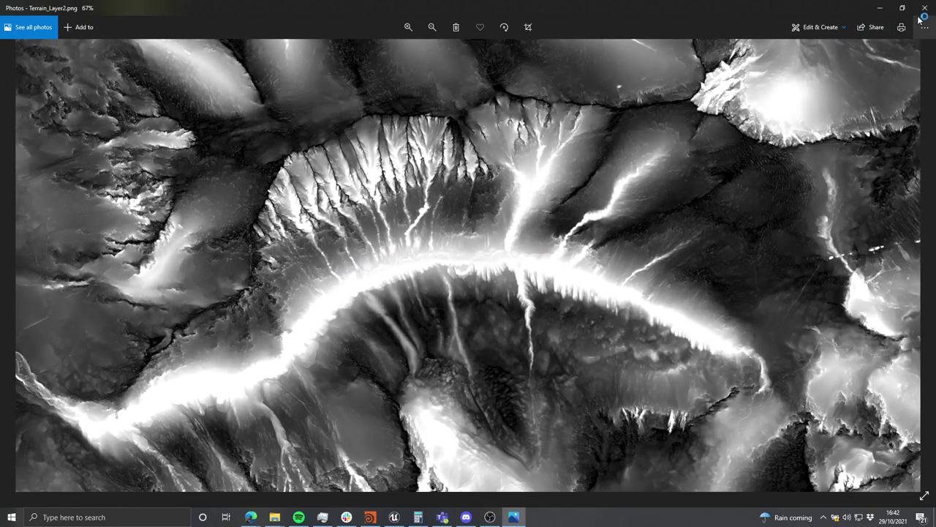
{"action": "left_click", "coordinate": [925, 7]}
{"action": "left_click", "coordinate": [882, 7]}
{"action": "left_click_drag", "start_coordinate": [483, 249], "coordinate": [341, 280]}
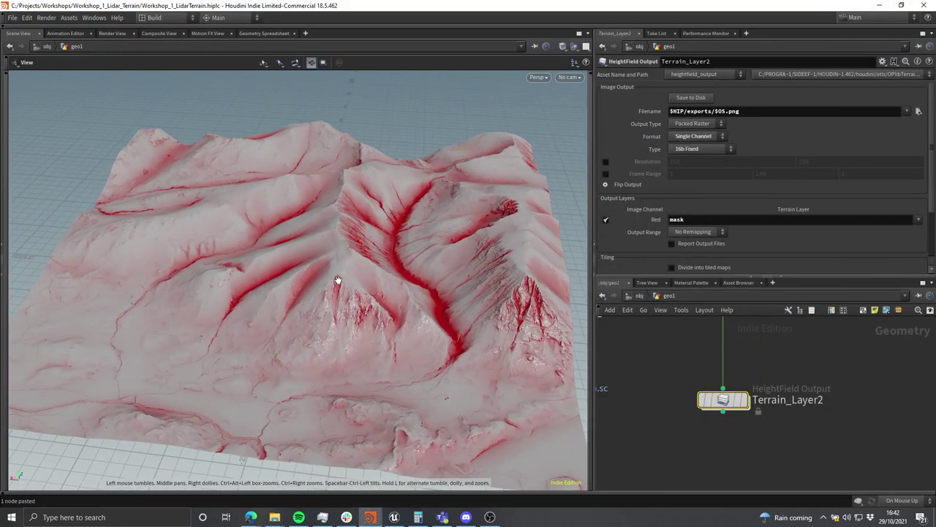
Step: Examine the occlusion mask on the terrain up close and bring up the occlusion settings of heightfield_maskbyfeature1
{"action": "scroll", "coordinate": [342, 280], "scroll_direction": "up", "scroll_amount": 3}
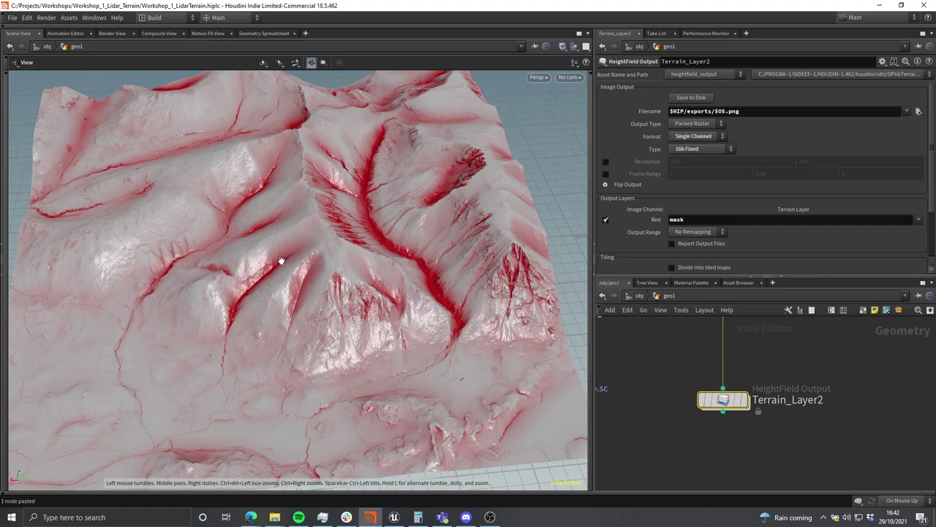
{"action": "scroll", "coordinate": [789, 380], "scroll_direction": "down", "scroll_amount": 2}
{"action": "middle_click_drag", "start_coordinate": [789, 380], "coordinate": [806, 402]}
{"action": "scroll", "coordinate": [806, 402], "scroll_direction": "up", "scroll_amount": 4}
{"action": "left_click", "coordinate": [713, 352]}
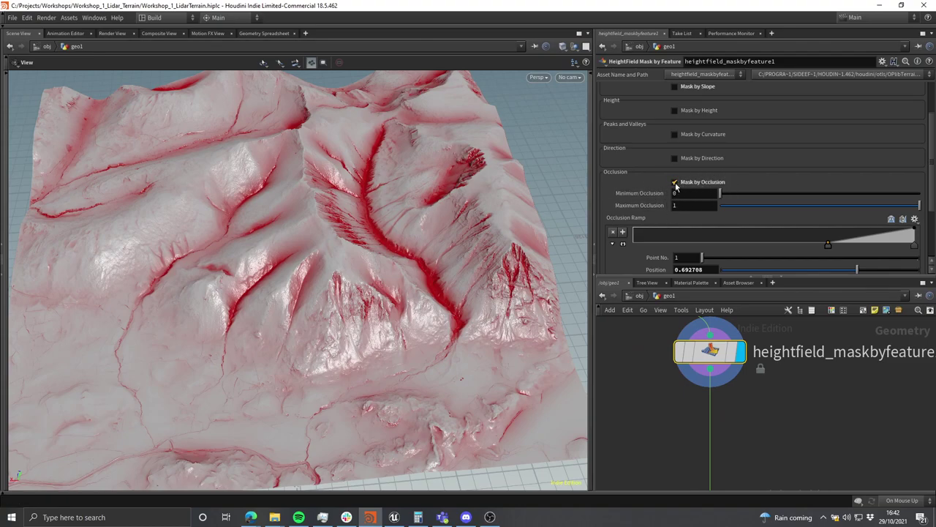
Step: Duplicate heightfield_maskbyfeature1, place the copy beside it on its own branch from the heightfield project node, and display it
{"action": "scroll", "coordinate": [744, 381], "scroll_direction": "down", "scroll_amount": 4}
{"action": "mouse_move", "coordinate": [784, 394]}
{"action": "middle_mouse_down"}
{"action": "mouse_move", "coordinate": [820, 401]}
{"action": "mouse_move", "coordinate": [780, 401]}
{"action": "middle_mouse_up"}
{"action": "left_click_drag", "start_coordinate": [828, 408], "coordinate": [687, 358]}
{"action": "middle_click_drag", "start_coordinate": [808, 403], "coordinate": [819, 402]}
{"action": "key", "text": "ctrl+c"}
{"action": "scroll", "coordinate": [752, 385], "scroll_direction": "down", "scroll_amount": 3}
{"action": "scroll", "coordinate": [753, 385], "scroll_direction": "up", "scroll_amount": 4}
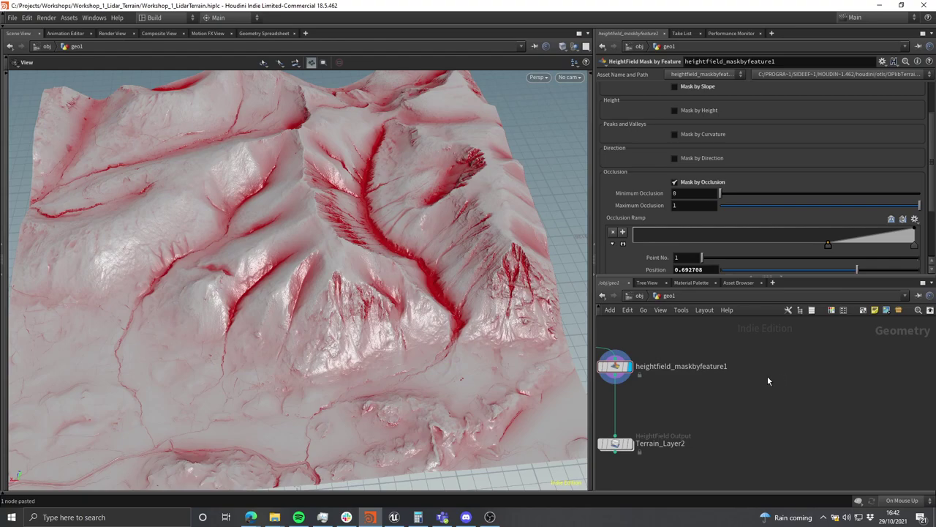
{"action": "scroll", "coordinate": [757, 383], "scroll_direction": "down", "scroll_amount": 4}
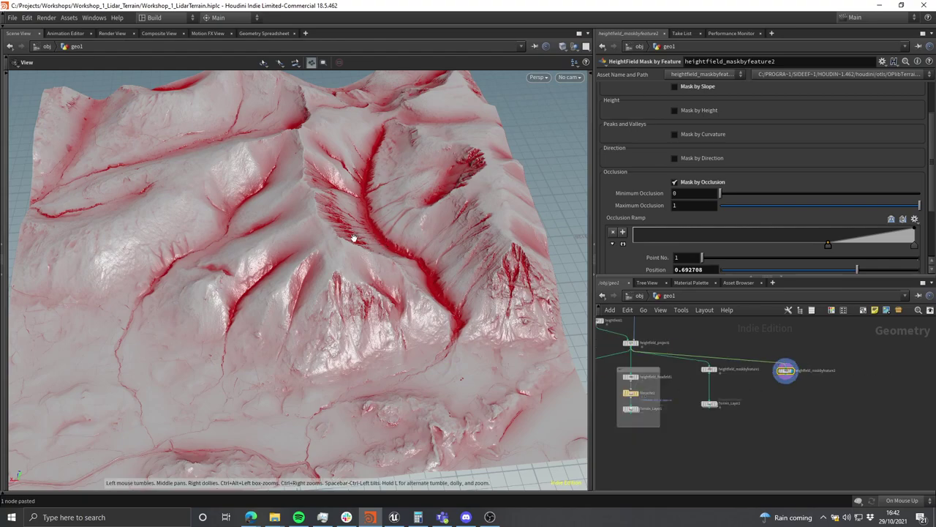
Step: Switch the duplicated mask node from Mask by Occlusion to Mask by Curvature and inspect the mask across the terrain
{"action": "mouse_move", "coordinate": [358, 261]}
{"action": "left_mouse_down"}
{"action": "mouse_move", "coordinate": [404, 284]}
{"action": "mouse_move", "coordinate": [373, 265]}
{"action": "left_mouse_up"}
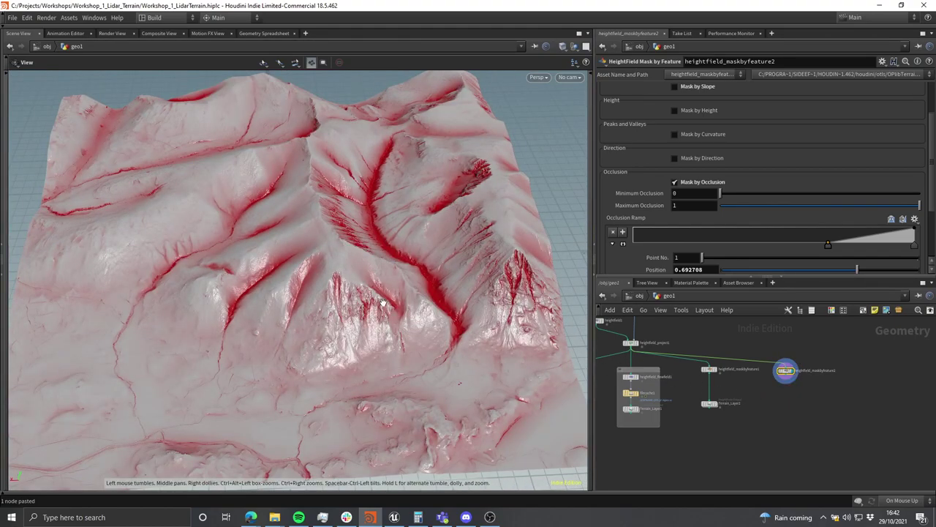
{"action": "left_click_drag", "start_coordinate": [378, 300], "coordinate": [270, 291]}
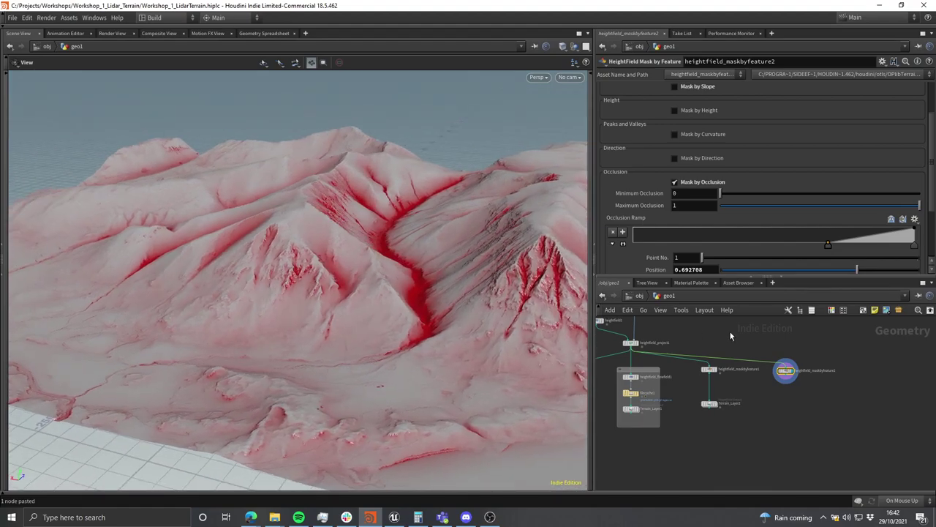
{"action": "scroll", "coordinate": [754, 348], "scroll_direction": "up", "scroll_amount": 4}
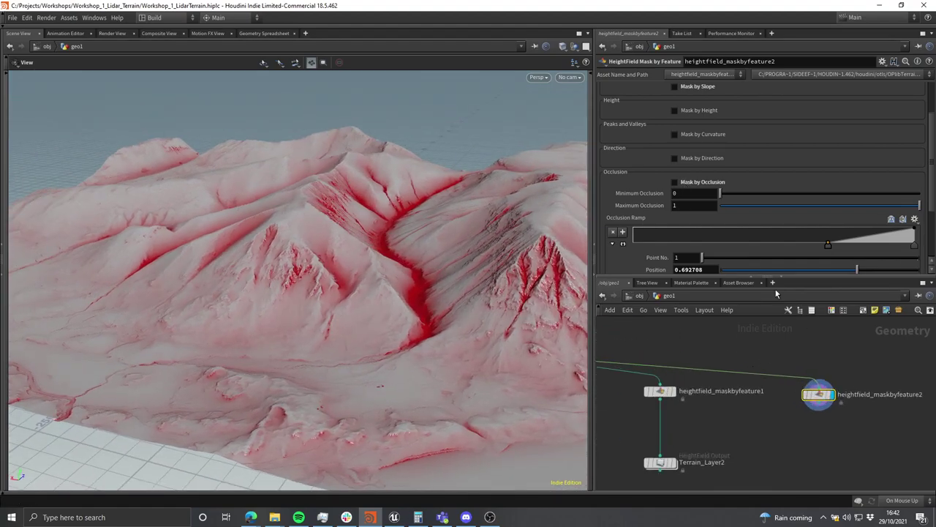
{"action": "scroll", "coordinate": [732, 249], "scroll_direction": "up", "scroll_amount": 5}
{"action": "left_click", "coordinate": [674, 193]}
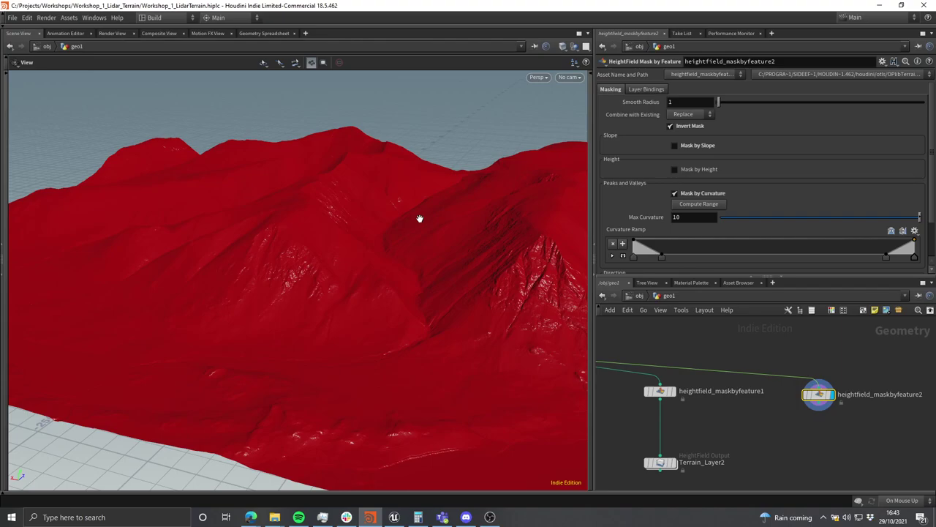
{"action": "left_click_drag", "start_coordinate": [383, 178], "coordinate": [345, 209]}
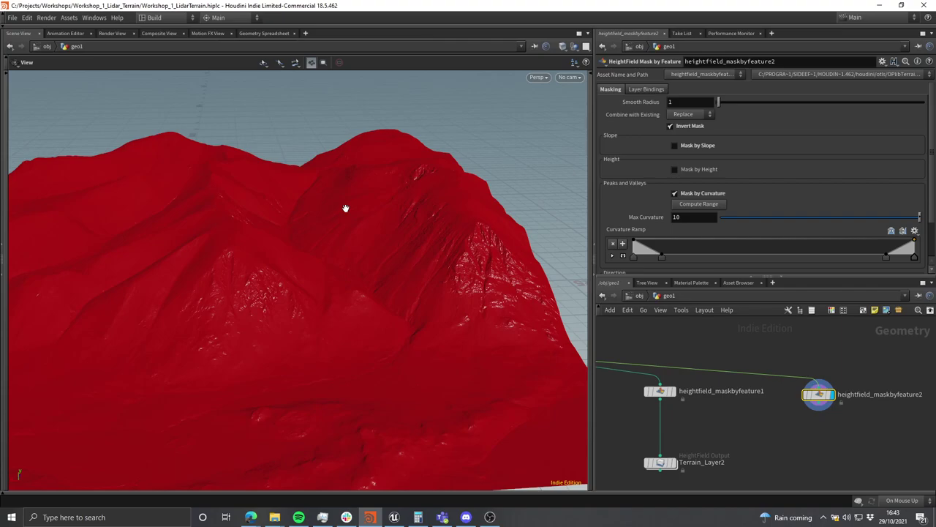
{"action": "left_click_drag", "start_coordinate": [437, 265], "coordinate": [441, 255]}
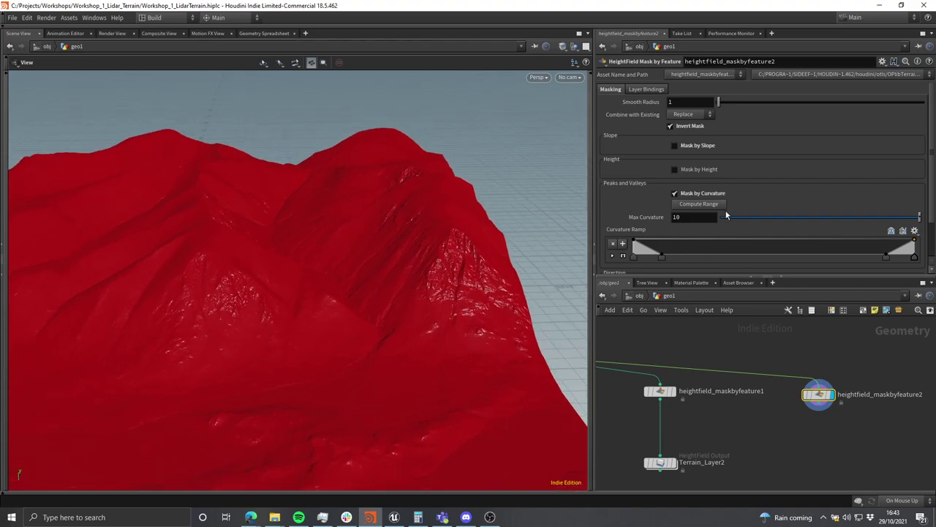
Step: Save the scene file and compute the curvature range for heightfield_maskbyfeature2
{"action": "left_click_drag", "start_coordinate": [439, 314], "coordinate": [322, 307]}
{"action": "key", "text": "ctrl+s"}
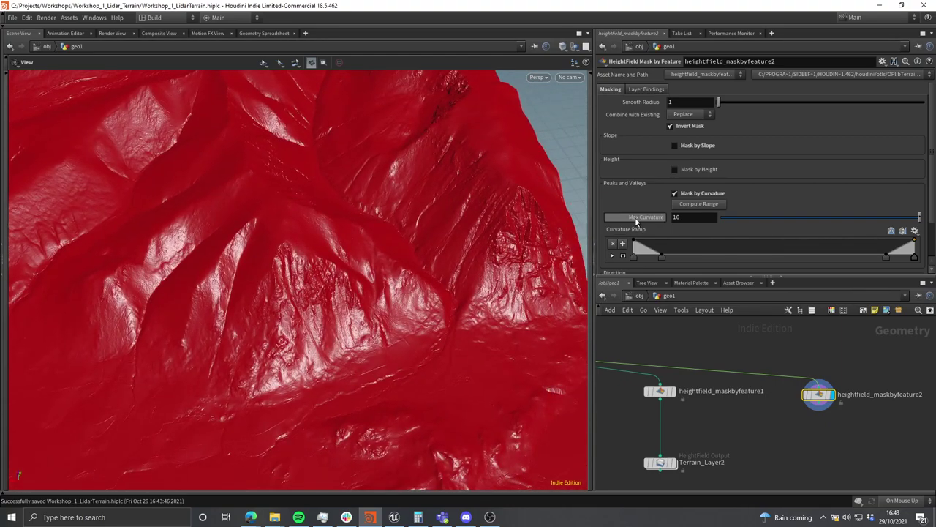
{"action": "left_click", "coordinate": [698, 204]}
Step: Lower Max Curvature to 0.09 for the curvature mask
{"action": "left_click_drag", "start_coordinate": [357, 223], "coordinate": [282, 256]}
{"action": "scroll", "coordinate": [292, 278], "scroll_direction": "up", "scroll_amount": 10}
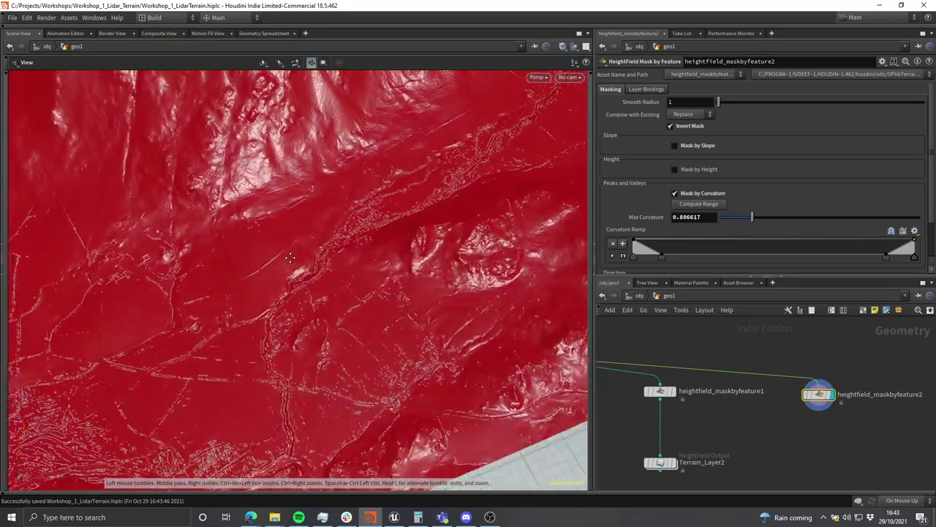
{"action": "left_click_drag", "start_coordinate": [347, 257], "coordinate": [264, 357]}
{"action": "scroll", "coordinate": [253, 336], "scroll_direction": "down", "scroll_amount": 5}
{"action": "left_click_drag", "start_coordinate": [227, 293], "coordinate": [523, 276]}
{"action": "scroll", "coordinate": [256, 315], "scroll_direction": "down", "scroll_amount": 5}
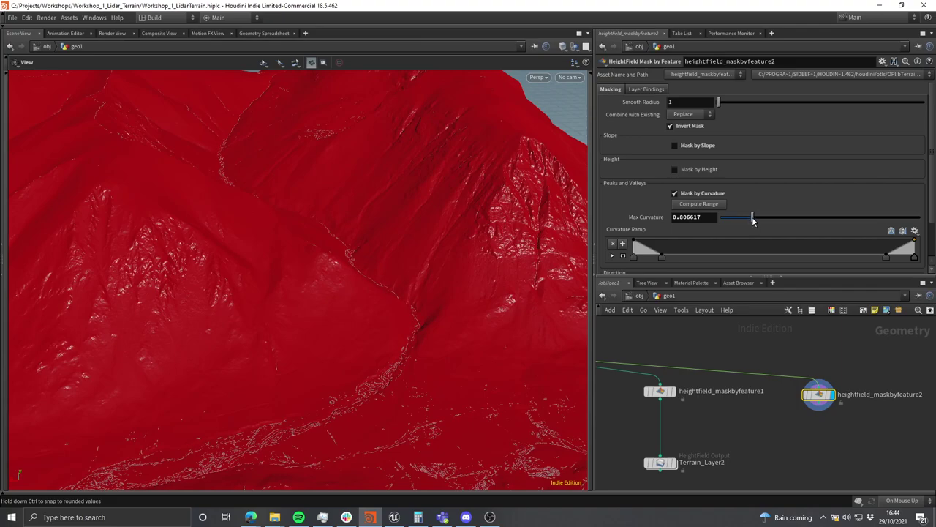
{"action": "left_click_drag", "start_coordinate": [754, 219], "coordinate": [730, 221]}
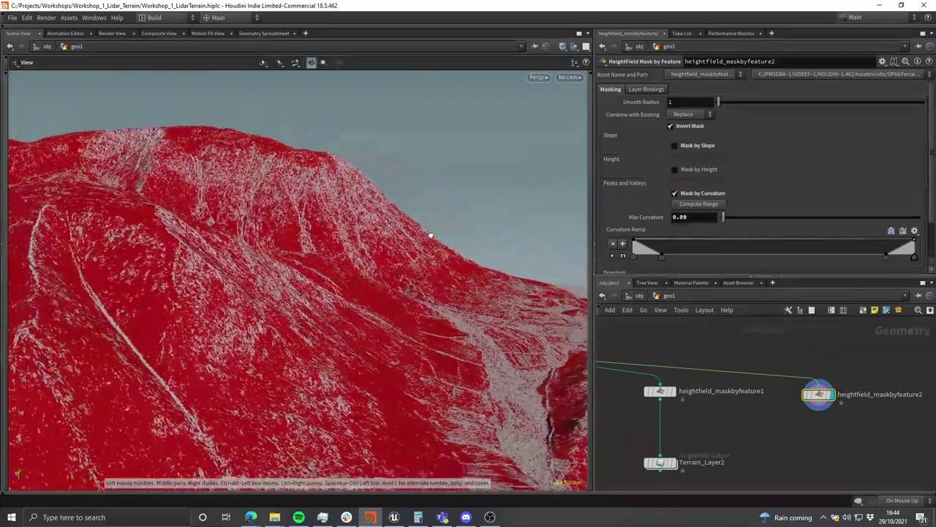
Step: Remove the first two Curvature Ramp points and move the remaining zero-value point to the start of the ramp
{"action": "left_click_drag", "start_coordinate": [431, 236], "coordinate": [290, 296]}
{"action": "scroll", "coordinate": [305, 293], "scroll_direction": "down", "scroll_amount": 5}
{"action": "scroll", "coordinate": [425, 236], "scroll_direction": "up", "scroll_amount": 5}
{"action": "scroll", "coordinate": [289, 296], "scroll_direction": "up", "scroll_amount": 4}
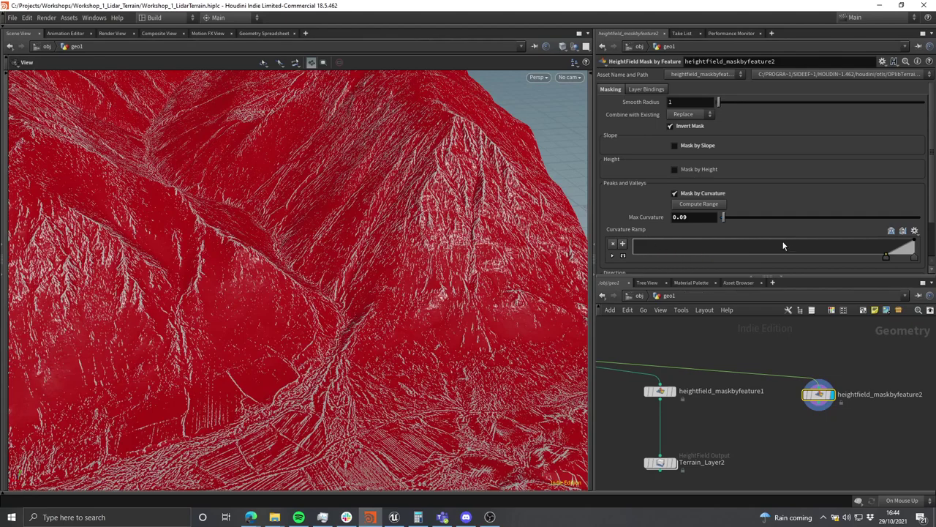
{"action": "left_click_drag", "start_coordinate": [888, 255], "coordinate": [635, 256]}
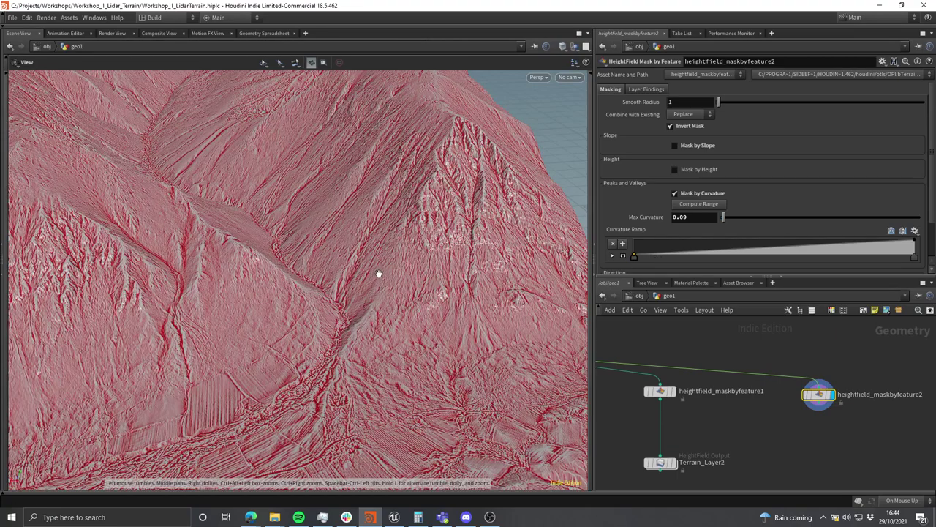
{"action": "mouse_move", "coordinate": [378, 274]}
{"action": "left_mouse_down"}
{"action": "mouse_move", "coordinate": [378, 253]}
{"action": "mouse_move", "coordinate": [362, 262]}
{"action": "left_mouse_up"}
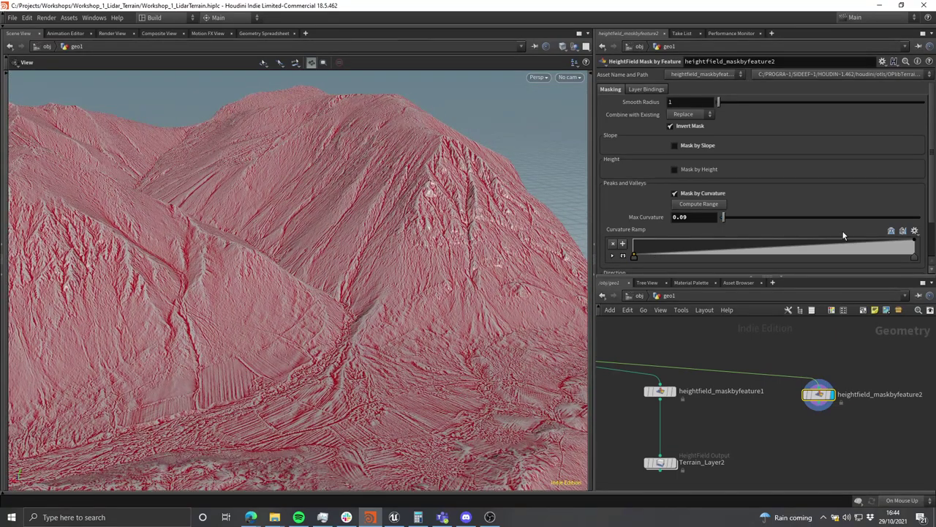
Step: Try the Linear and Smooth presets on the Curvature Ramp
{"action": "left_click", "coordinate": [914, 231]}
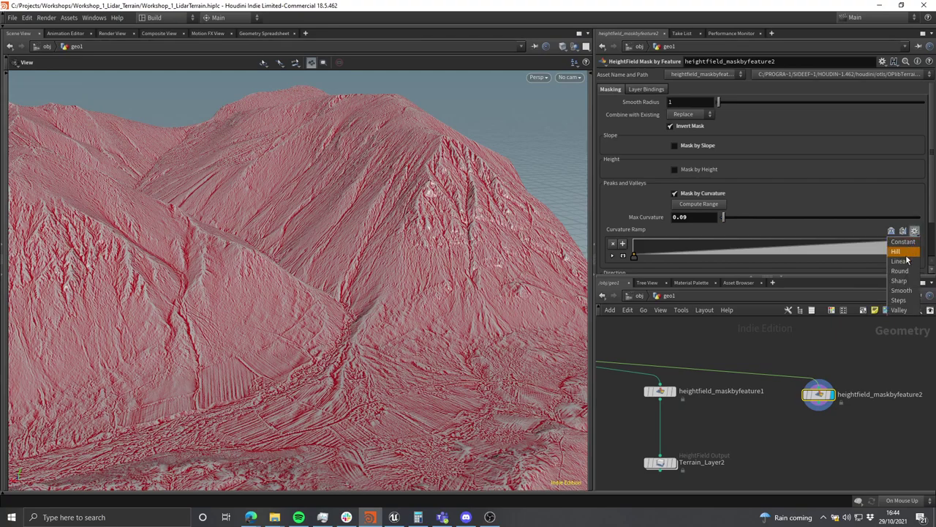
{"action": "left_click", "coordinate": [906, 263]}
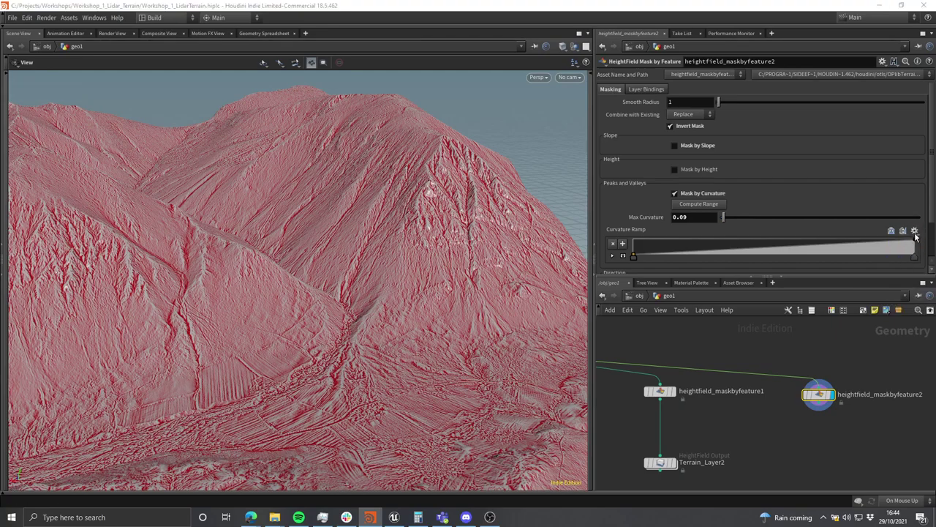
{"action": "left_click", "coordinate": [915, 232]}
{"action": "left_click", "coordinate": [906, 281]}
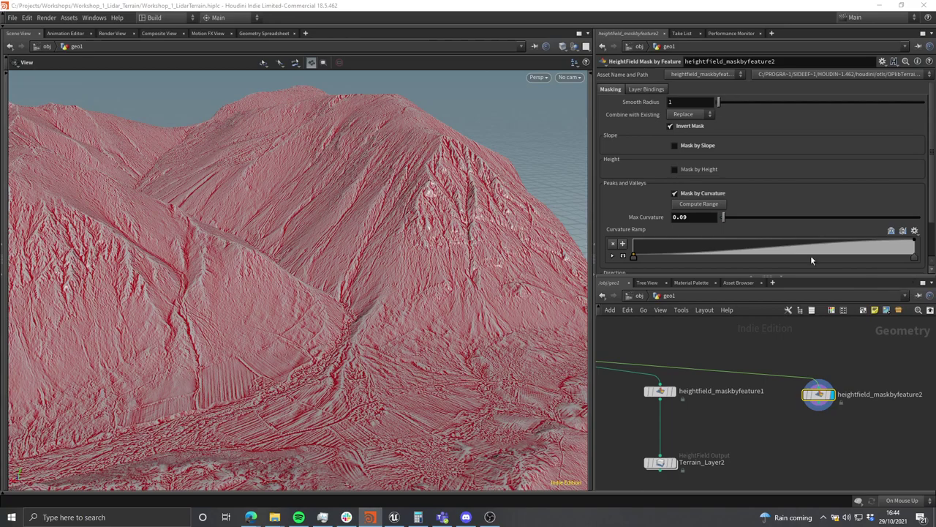
Step: Expand the Curvature Ramp graph and apply the Linear preset to it
{"action": "left_click", "coordinate": [613, 256]}
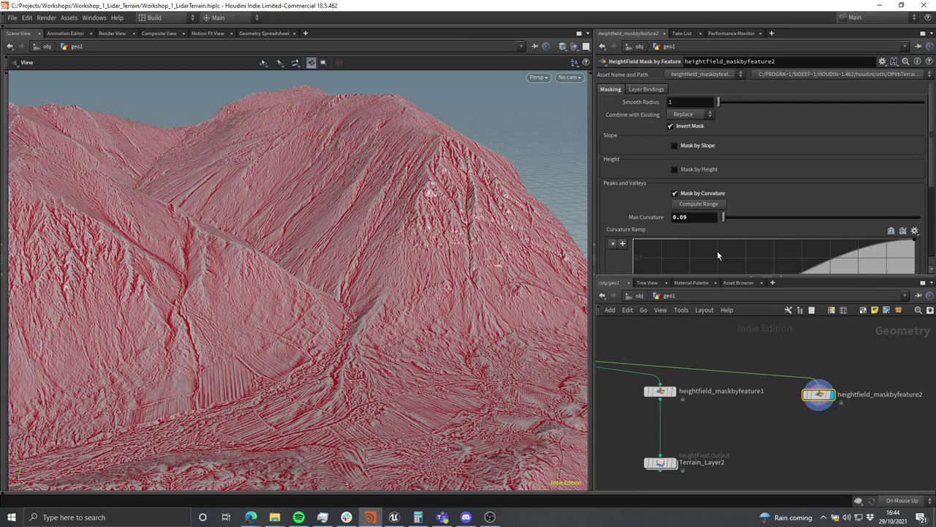
{"action": "scroll", "coordinate": [842, 212], "scroll_direction": "down", "scroll_amount": 2}
{"action": "left_click", "coordinate": [914, 154]}
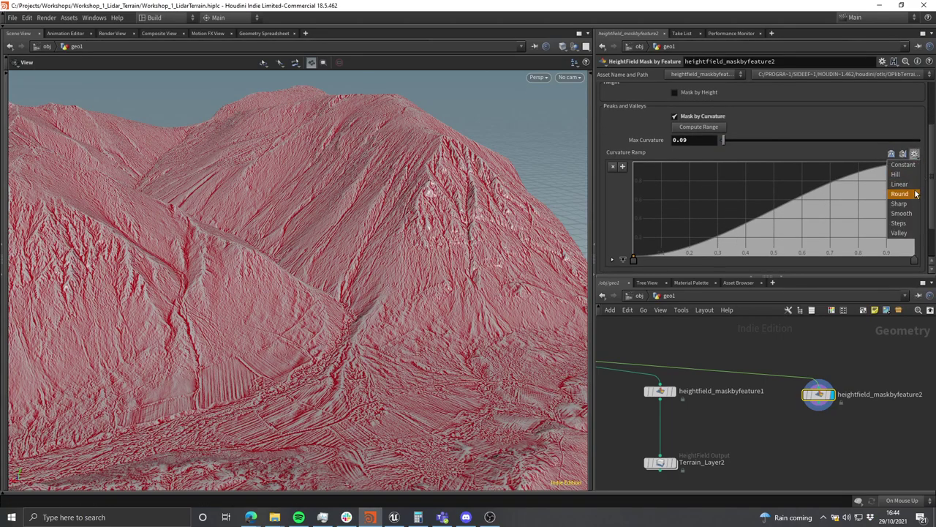
{"action": "left_click", "coordinate": [909, 184]}
Step: Try the Hill and Steps presets on the Curvature Ramp, and reverse the stepped ramp
{"action": "left_click", "coordinate": [915, 153]}
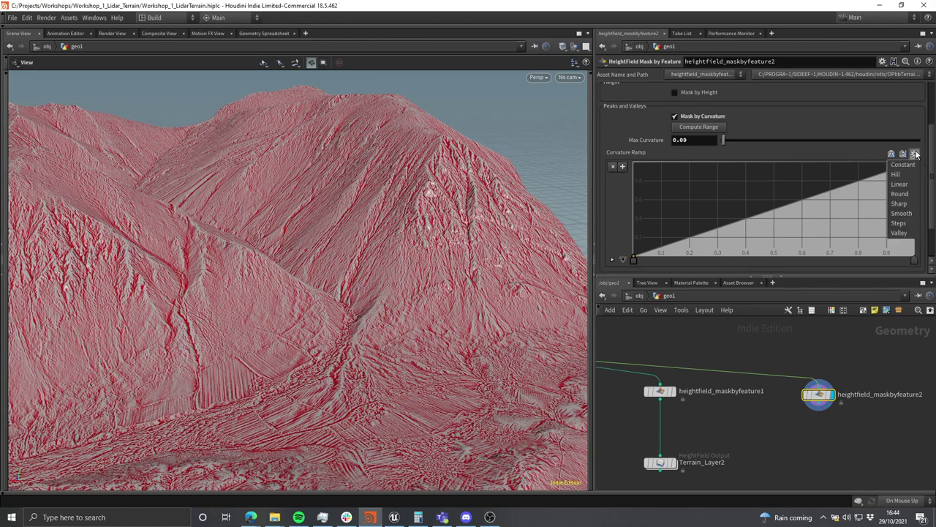
{"action": "left_click", "coordinate": [907, 175]}
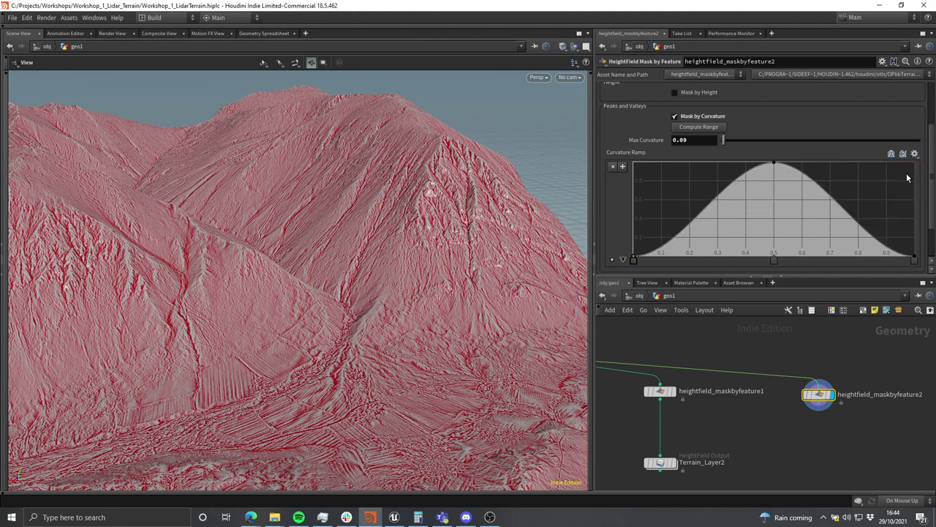
{"action": "left_click", "coordinate": [915, 153]}
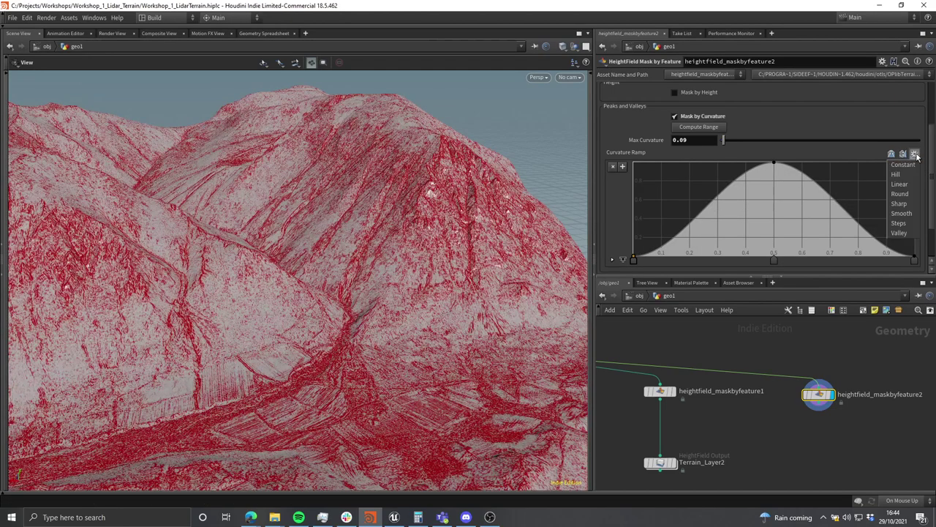
{"action": "left_click", "coordinate": [899, 223]}
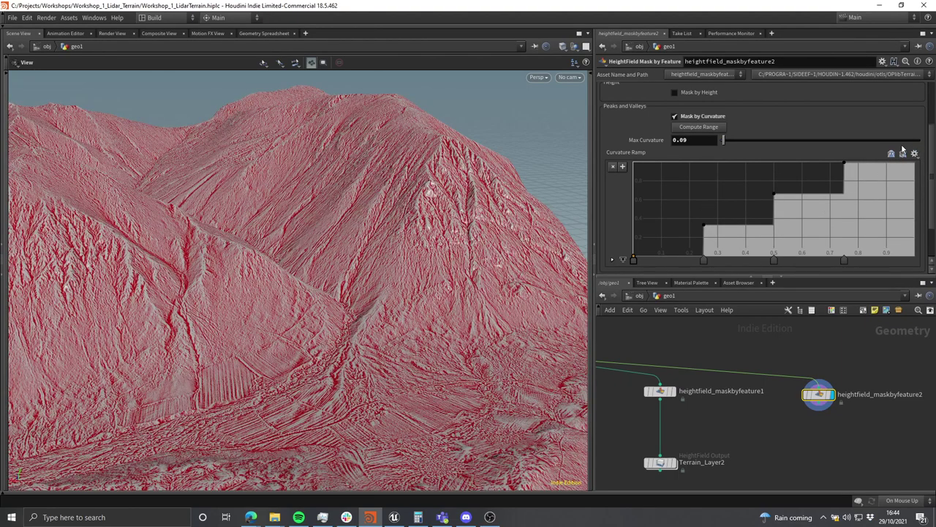
{"action": "left_click", "coordinate": [905, 153]}
Step: Return the Curvature Ramp to the Linear preset and inspect the mask on the mountain slopes and valley
{"action": "left_click", "coordinate": [915, 154]}
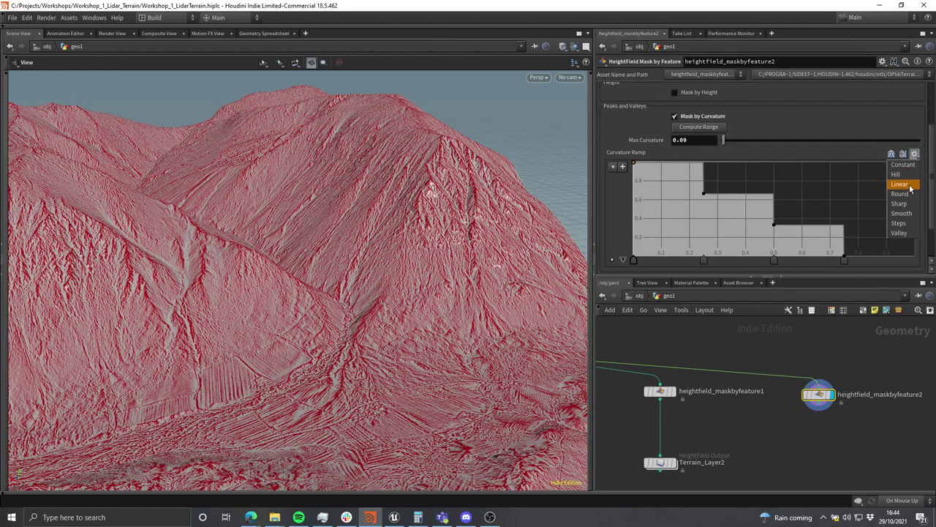
{"action": "left_click", "coordinate": [903, 183]}
{"action": "left_click_drag", "start_coordinate": [470, 229], "coordinate": [363, 241]}
{"action": "right_click_drag", "start_coordinate": [374, 291], "coordinate": [475, 312]}
{"action": "left_click_drag", "start_coordinate": [376, 307], "coordinate": [296, 296]}
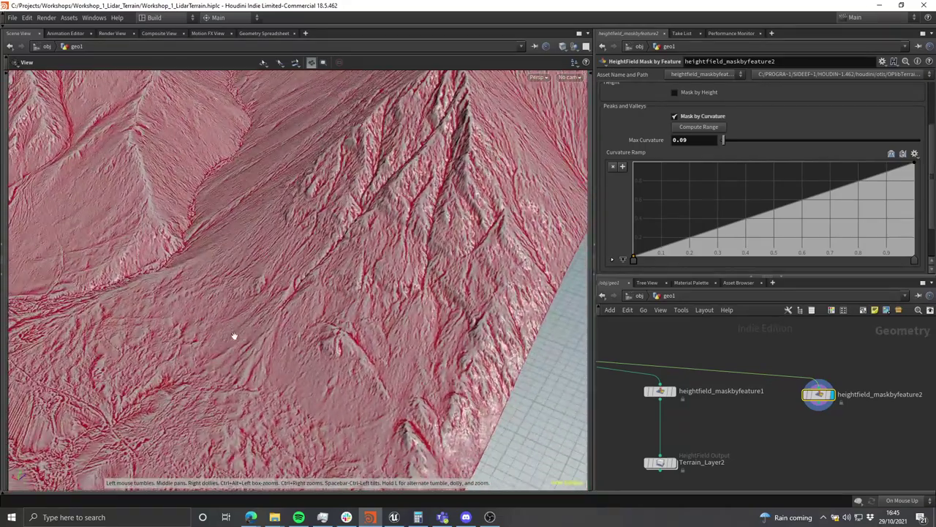
{"action": "left_click_drag", "start_coordinate": [234, 336], "coordinate": [286, 326]}
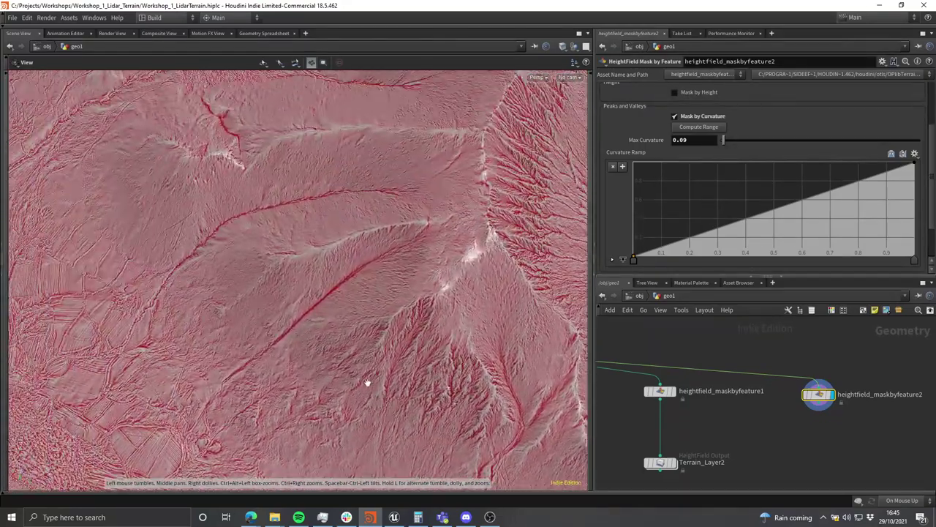
{"action": "left_click_drag", "start_coordinate": [367, 382], "coordinate": [371, 252]}
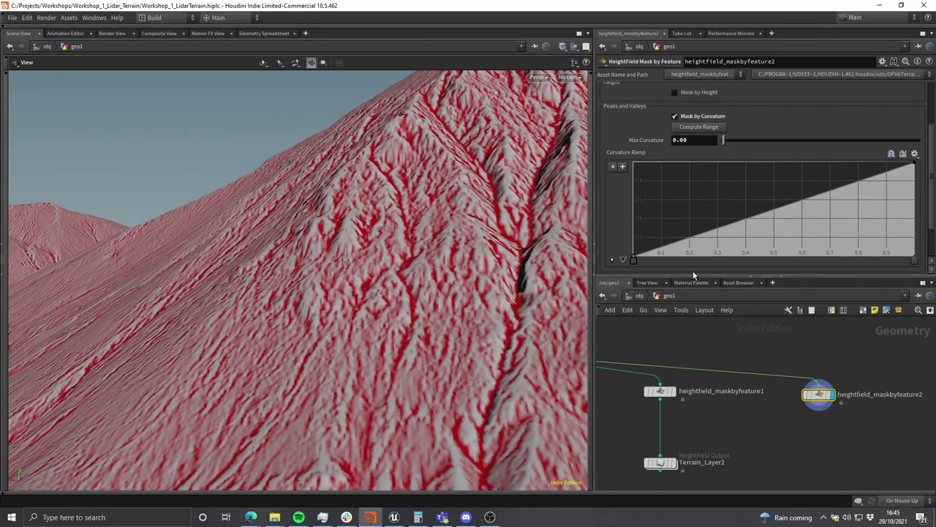
Step: Enlarge the parameter area and turn off Invert Mask for the curvature mask
{"action": "left_click_drag", "start_coordinate": [716, 277], "coordinate": [715, 327]}
{"action": "scroll", "coordinate": [654, 156], "scroll_direction": "up", "scroll_amount": 3}
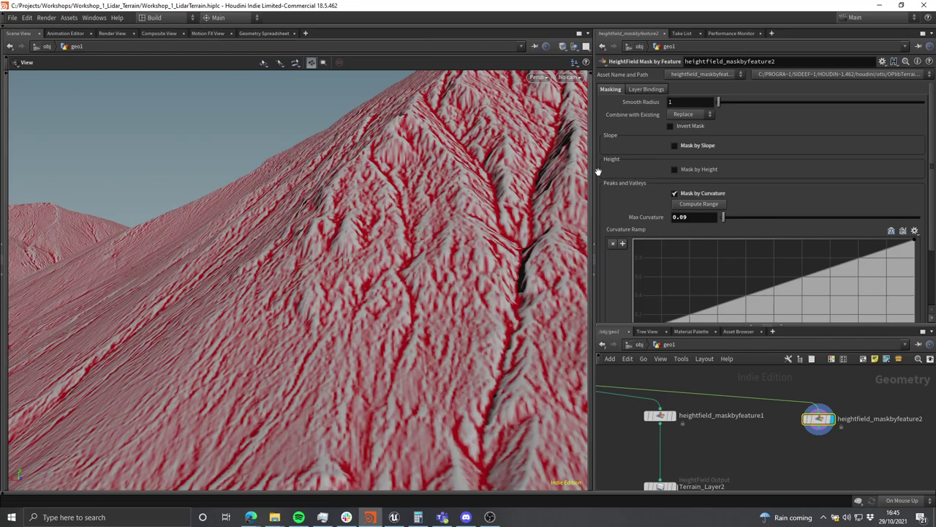
{"action": "left_click_drag", "start_coordinate": [495, 225], "coordinate": [365, 230]}
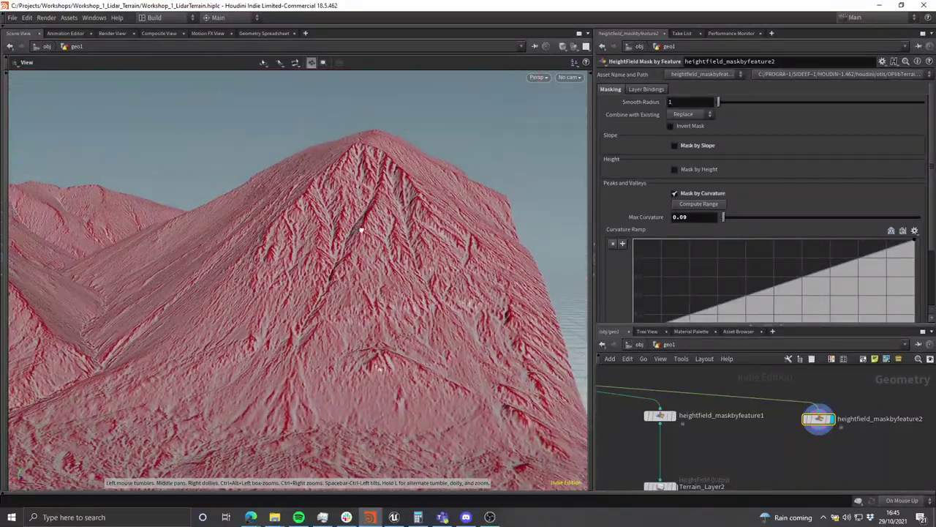
Step: Move the lower Curvature Ramp point to about position 0.5
{"action": "scroll", "coordinate": [684, 254], "scroll_direction": "down", "scroll_amount": 2}
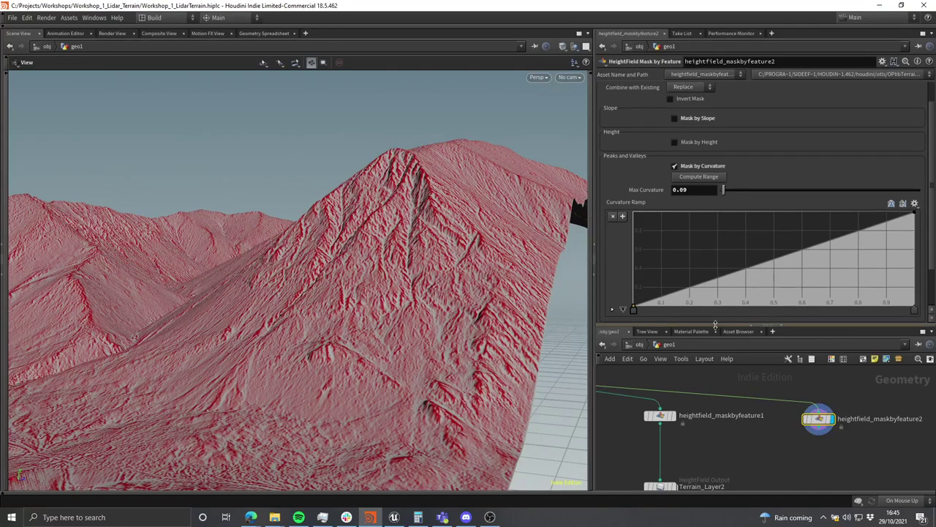
{"action": "left_click_drag", "start_coordinate": [716, 324], "coordinate": [716, 332]}
{"action": "left_click_drag", "start_coordinate": [635, 311], "coordinate": [770, 313]}
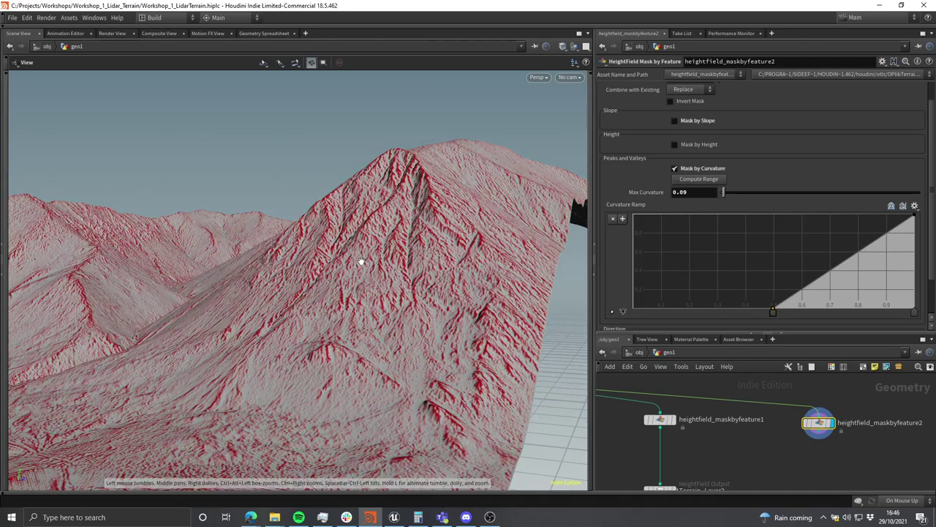
Step: Set Max Curvature to 0.1 and move the upper Curvature Ramp point to about position 0.7
{"action": "left_click_drag", "start_coordinate": [347, 273], "coordinate": [297, 288]}
{"action": "middle_click_drag", "start_coordinate": [297, 288], "coordinate": [380, 273]}
{"action": "left_click_drag", "start_coordinate": [381, 273], "coordinate": [350, 334]}
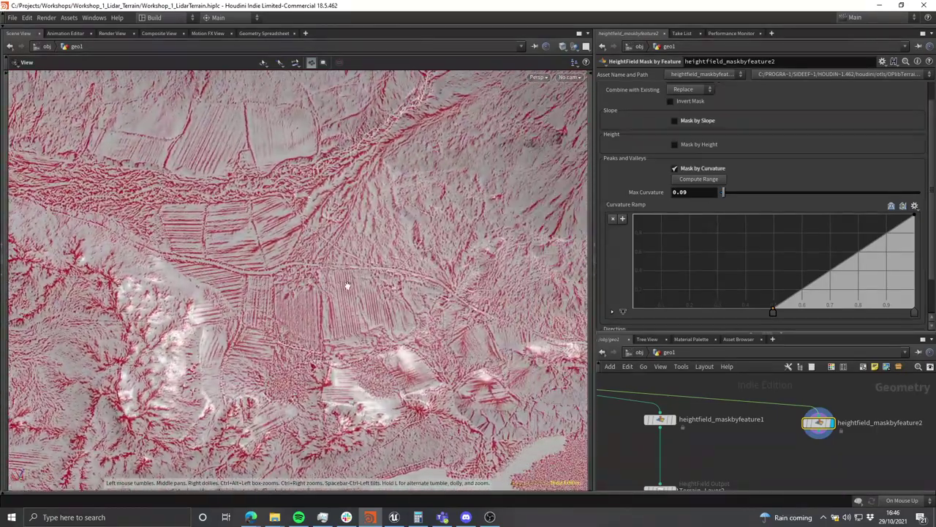
{"action": "left_click_drag", "start_coordinate": [348, 286], "coordinate": [331, 283]}
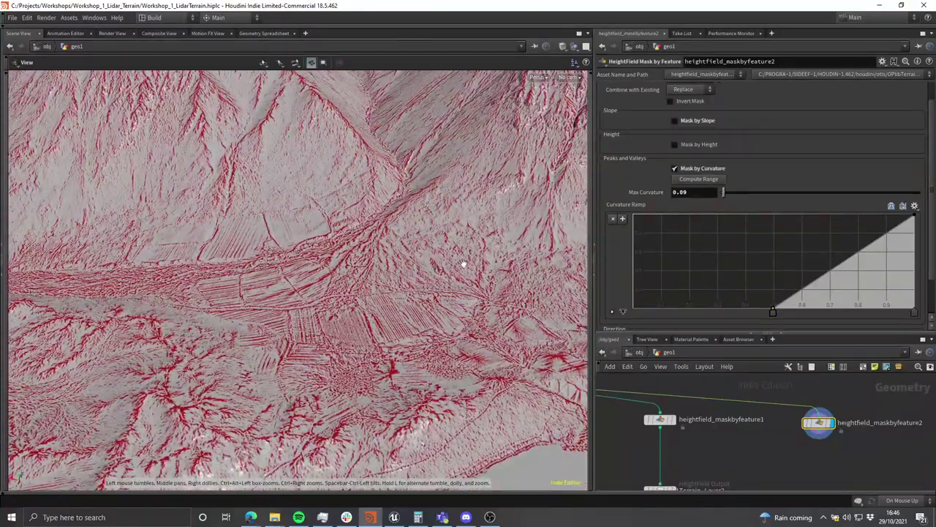
{"action": "scroll", "coordinate": [766, 283], "scroll_direction": "down", "scroll_amount": 1}
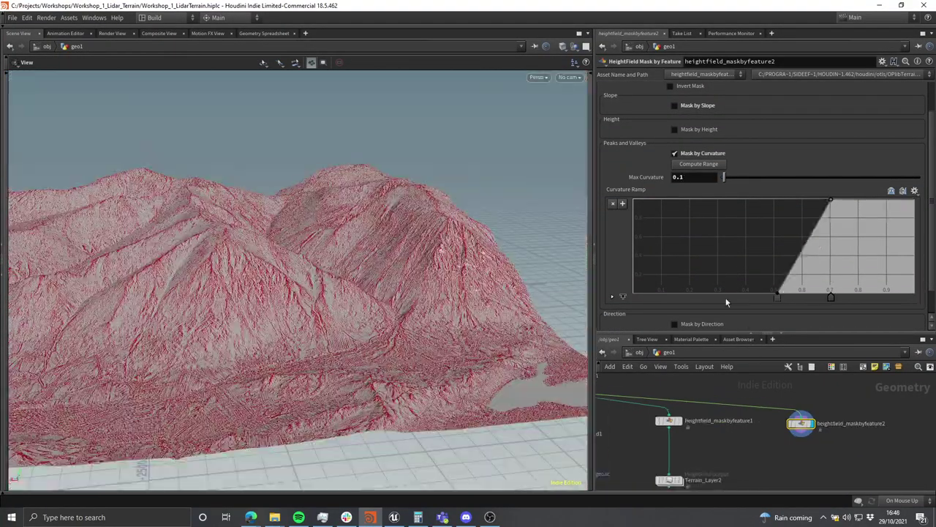
Step: Enable Mask by Height and compute its height range from the terrain
{"action": "left_click_drag", "start_coordinate": [477, 237], "coordinate": [319, 275]}
{"action": "scroll", "coordinate": [674, 153], "scroll_direction": "up", "scroll_amount": 1}
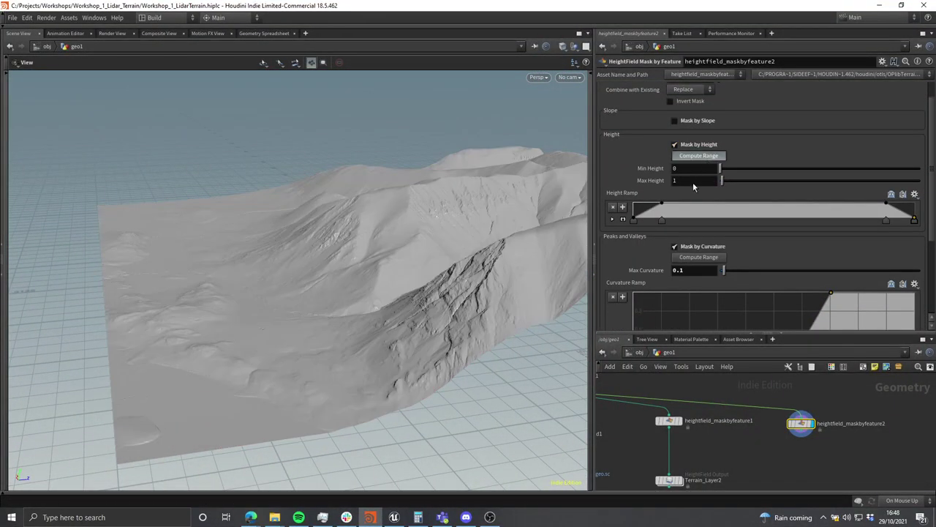
{"action": "left_click", "coordinate": [699, 155]}
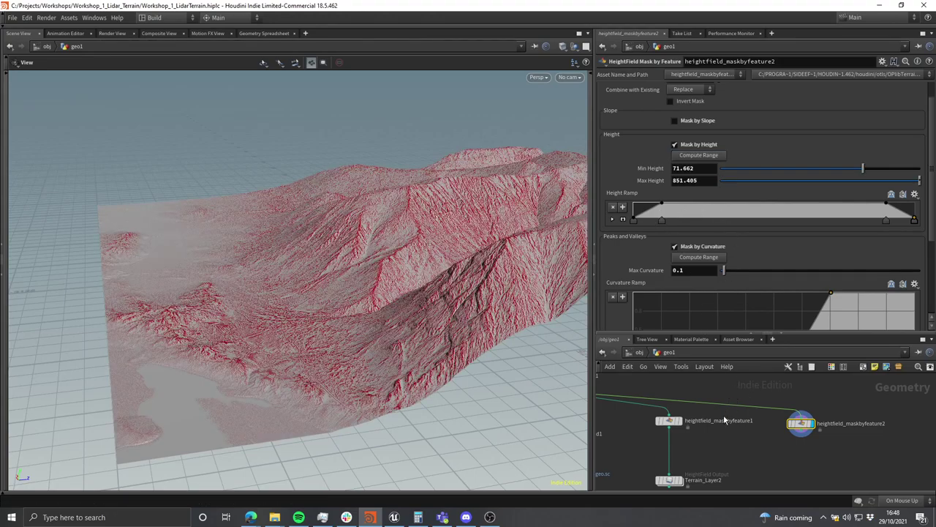
Step: Remove the two inner Height Ramp points and raise the end point to full value for a linear rise
{"action": "left_click", "coordinate": [662, 203], "text": "ctrl"}
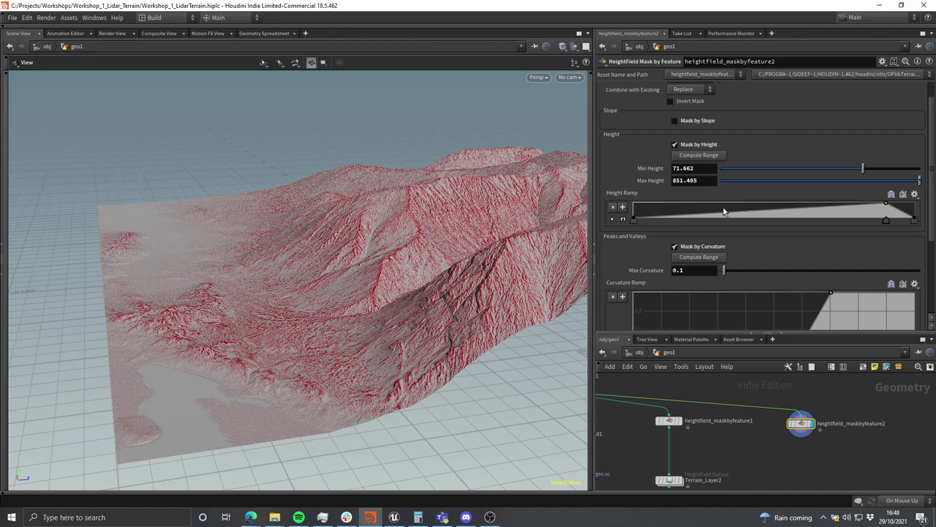
{"action": "left_click", "coordinate": [887, 205], "text": "ctrl"}
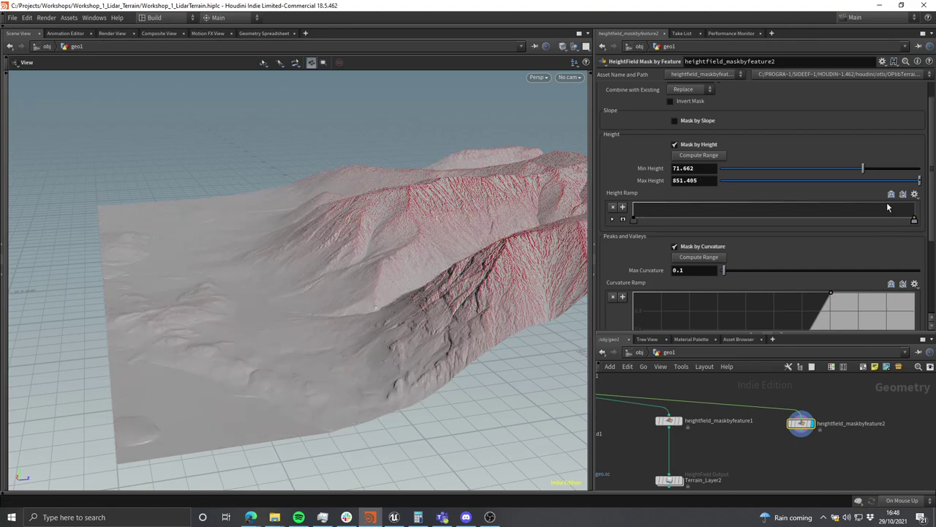
{"action": "left_click_drag", "start_coordinate": [914, 219], "coordinate": [920, 205]}
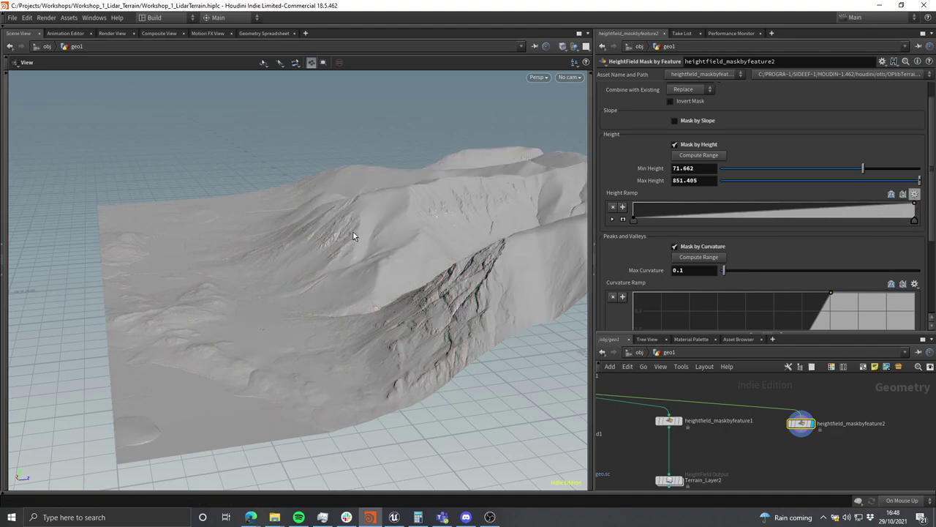
Step: Expand the Height Ramp graph and move its upper point to about position 0.7
{"action": "mouse_move", "coordinate": [356, 232]}
{"action": "left_mouse_down"}
{"action": "mouse_move", "coordinate": [387, 247]}
{"action": "mouse_move", "coordinate": [455, 236]}
{"action": "mouse_move", "coordinate": [272, 217]}
{"action": "mouse_move", "coordinate": [416, 229]}
{"action": "left_mouse_up"}
{"action": "left_click", "coordinate": [623, 218]}
{"action": "scroll", "coordinate": [616, 247], "scroll_direction": "down", "scroll_amount": 2}
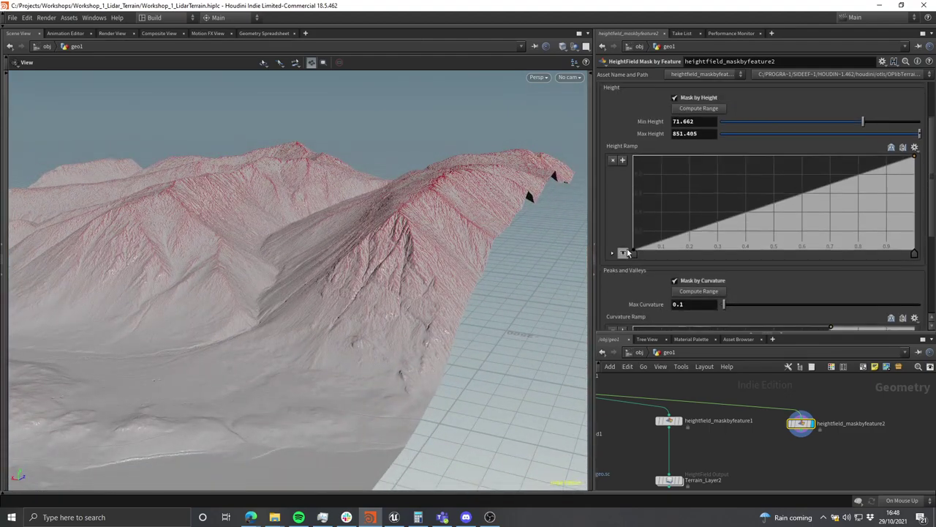
{"action": "left_click_drag", "start_coordinate": [913, 172], "coordinate": [836, 170]}
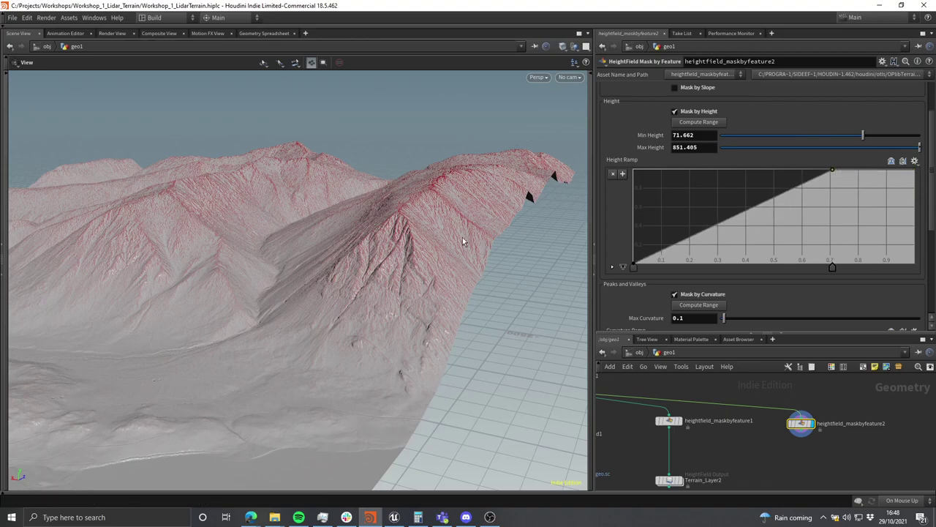
{"action": "left_click_drag", "start_coordinate": [389, 210], "coordinate": [512, 223]}
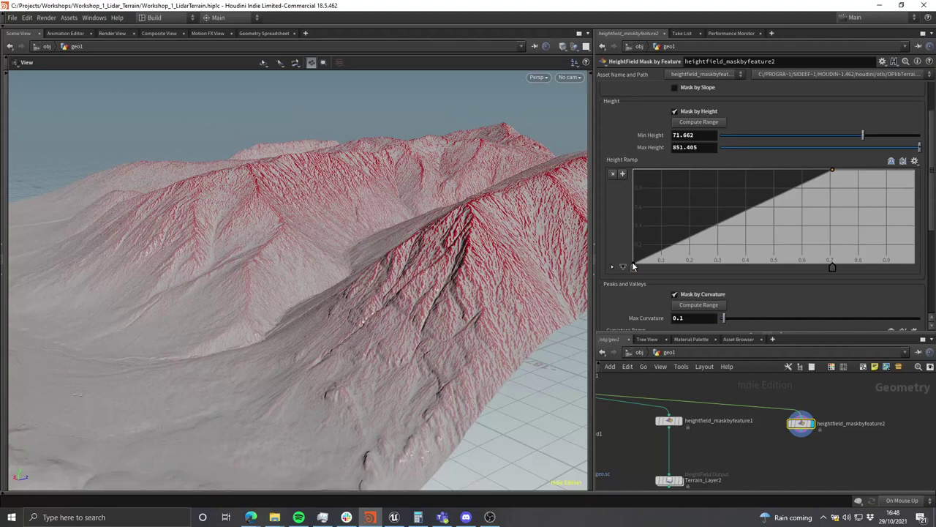
Step: Reshape the Height Ramp so it rises from zero at about position 0.05 to full value at about position 0.3
{"action": "mouse_move", "coordinate": [832, 170]}
{"action": "left_mouse_down"}
{"action": "mouse_move", "coordinate": [790, 167]}
{"action": "mouse_move", "coordinate": [800, 168]}
{"action": "left_mouse_up"}
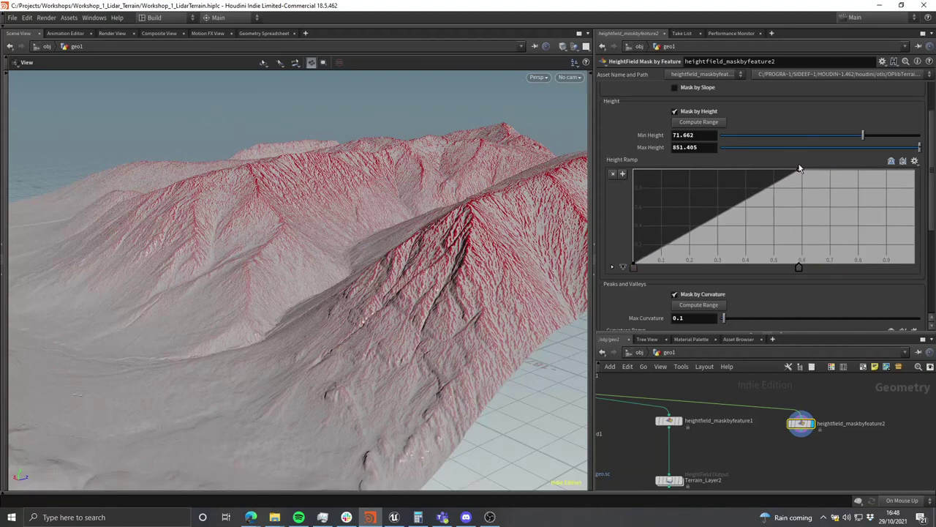
{"action": "left_click_drag", "start_coordinate": [635, 267], "coordinate": [690, 273]}
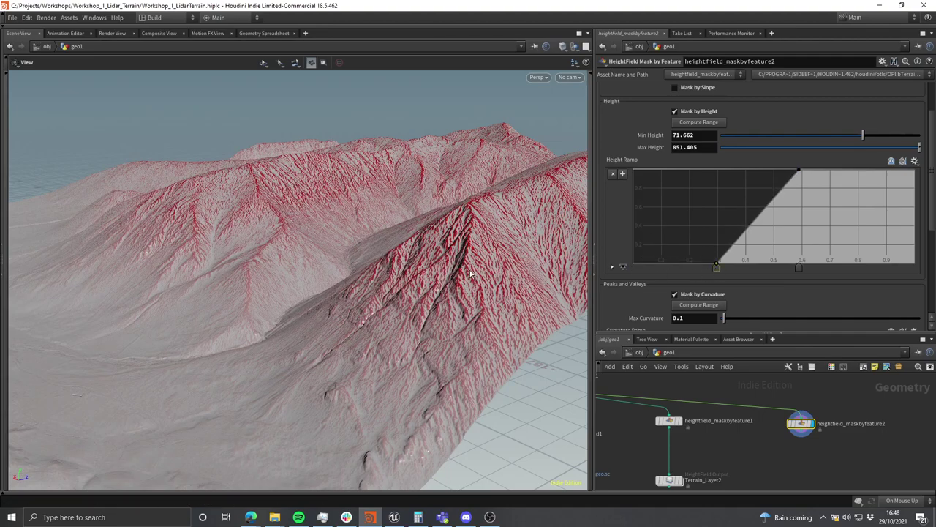
{"action": "left_click_drag", "start_coordinate": [303, 297], "coordinate": [332, 276]}
{"action": "left_click_drag", "start_coordinate": [717, 266], "coordinate": [689, 268]}
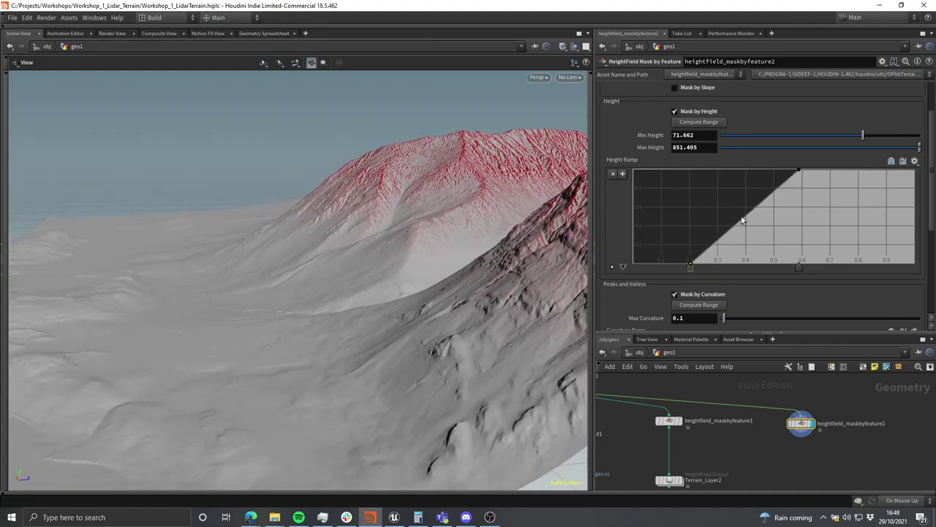
{"action": "left_click_drag", "start_coordinate": [691, 266], "coordinate": [665, 268]}
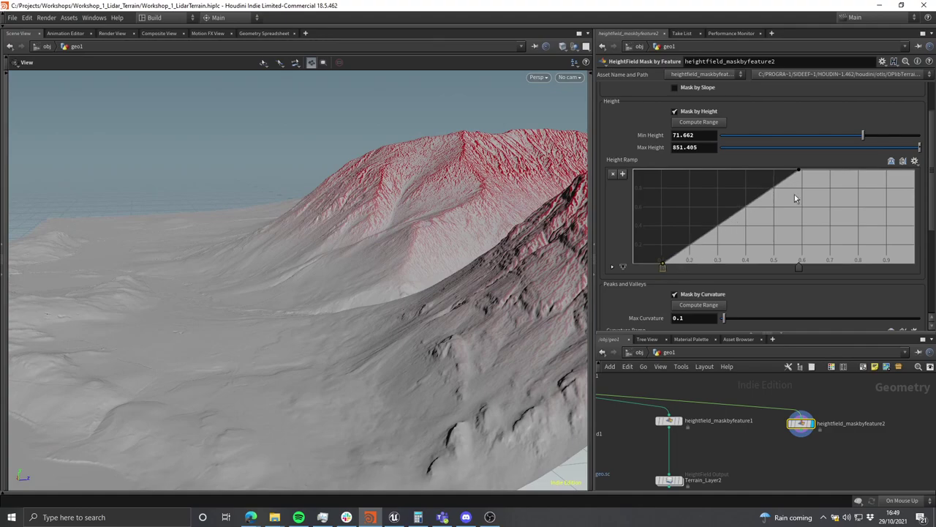
{"action": "left_click_drag", "start_coordinate": [799, 170], "coordinate": [721, 169]}
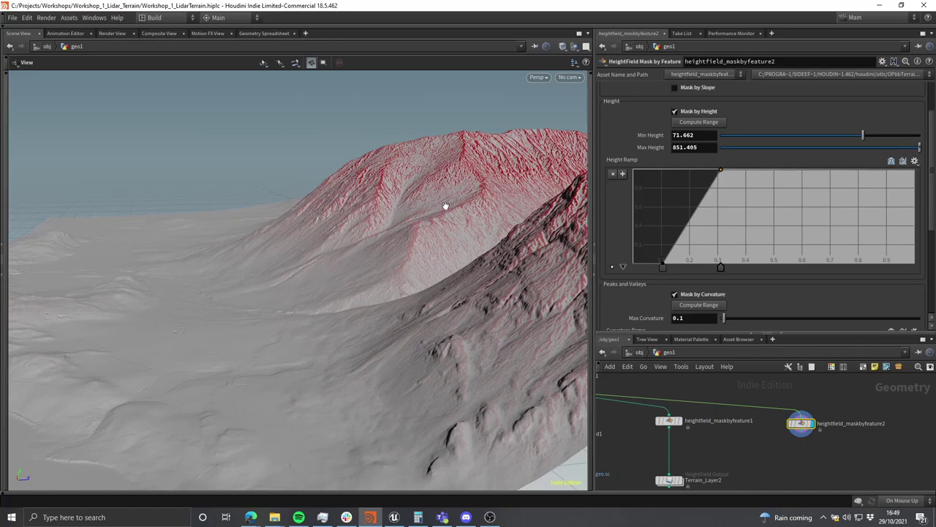
{"action": "left_click_drag", "start_coordinate": [400, 205], "coordinate": [328, 254]}
{"action": "left_click_drag", "start_coordinate": [661, 261], "coordinate": [649, 262]}
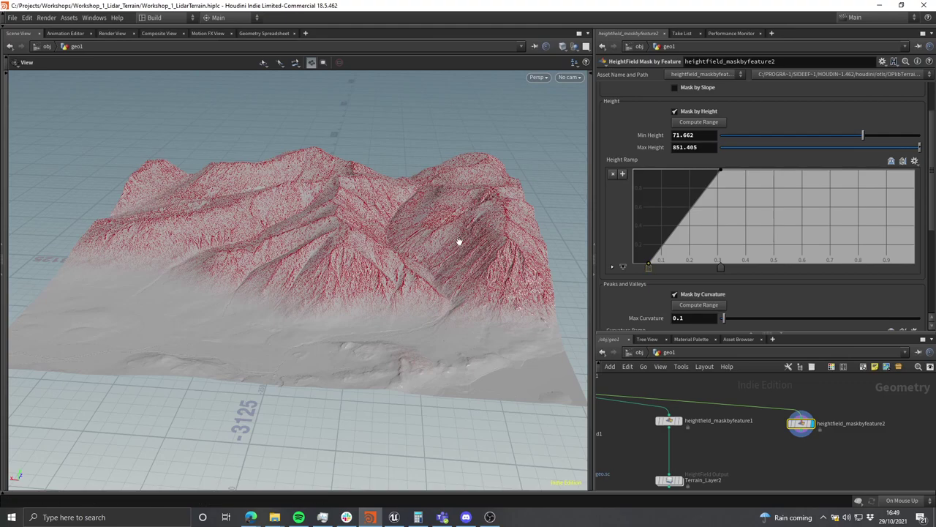
Step: Paste a HeightField Output node as Terrain_Layer3, connect it to heightfield_maskbyfeature2 and save its mask to disk
{"action": "scroll", "coordinate": [814, 381], "scroll_direction": "down", "scroll_amount": 1}
{"action": "middle_click_drag", "start_coordinate": [773, 461], "coordinate": [759, 433]}
{"action": "scroll", "coordinate": [783, 417], "scroll_direction": "up", "scroll_amount": 2}
{"action": "left_click", "coordinate": [667, 423]}
{"action": "key", "text": "ctrl+v"}
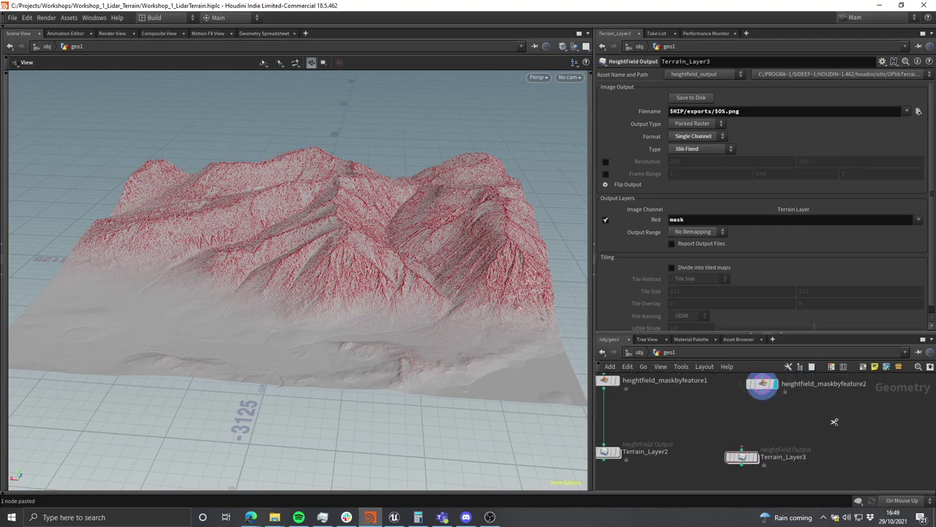
{"action": "left_click_drag", "start_coordinate": [750, 459], "coordinate": [765, 447]}
{"action": "left_click", "coordinate": [696, 98]}
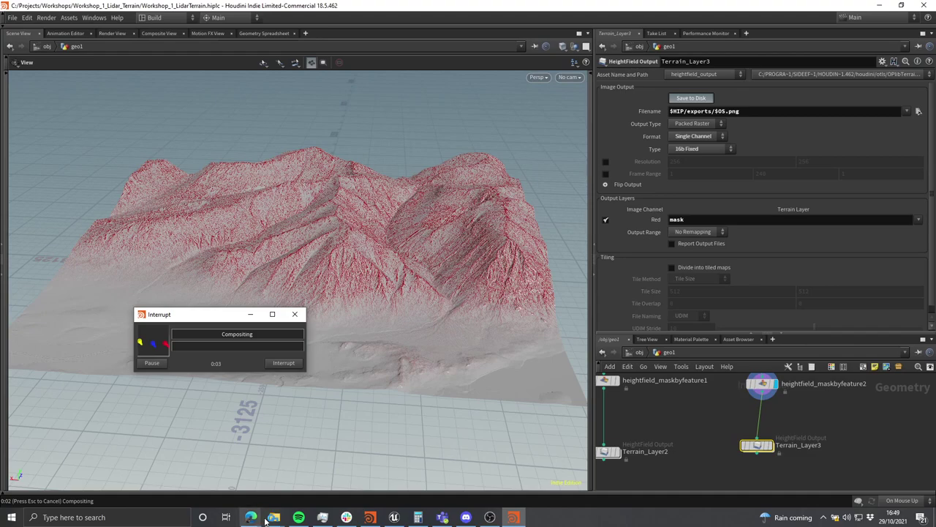
Step: Switch to File Explorer and examine the exported Terrain_Layer3.png in the exports folder
{"action": "mouse_move", "coordinate": [272, 518]}
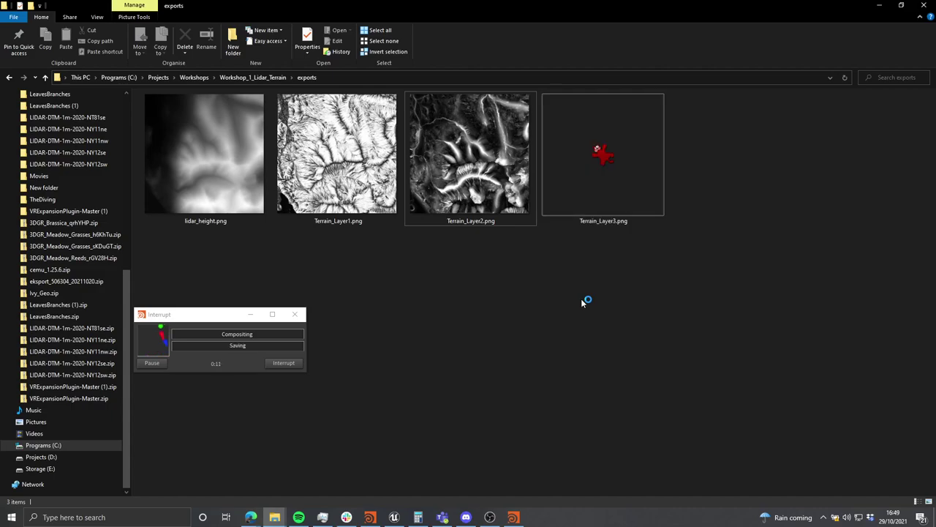
{"action": "left_click_drag", "start_coordinate": [752, 234], "coordinate": [388, 152]}
{"action": "left_click", "coordinate": [323, 247]}
{"action": "left_click", "coordinate": [245, 201]}
{"action": "left_click", "coordinate": [360, 291]}
Step: Switch to Unreal Editor, leave the fullscreen viewport and run the console command r.Shadow.MaxCSMResolution 4192
{"action": "left_click", "coordinate": [395, 517]}
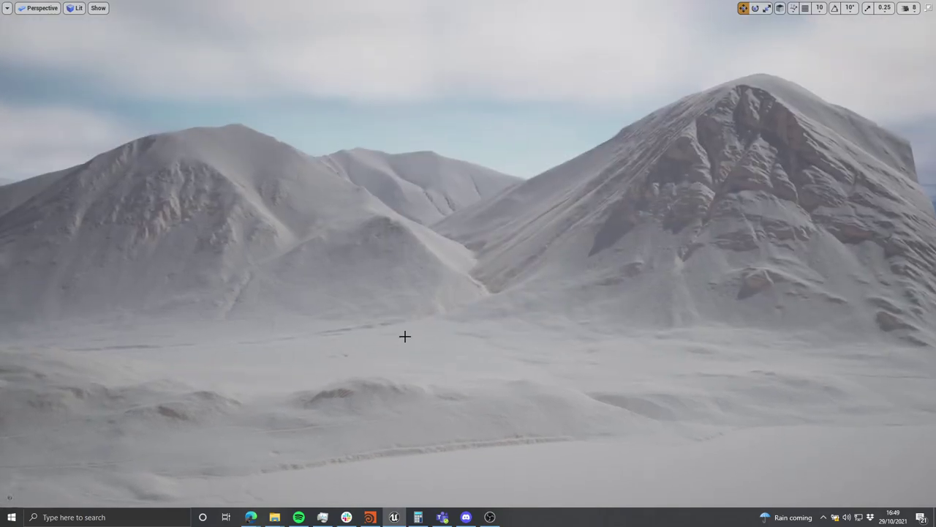
{"action": "key", "text": "F11"}
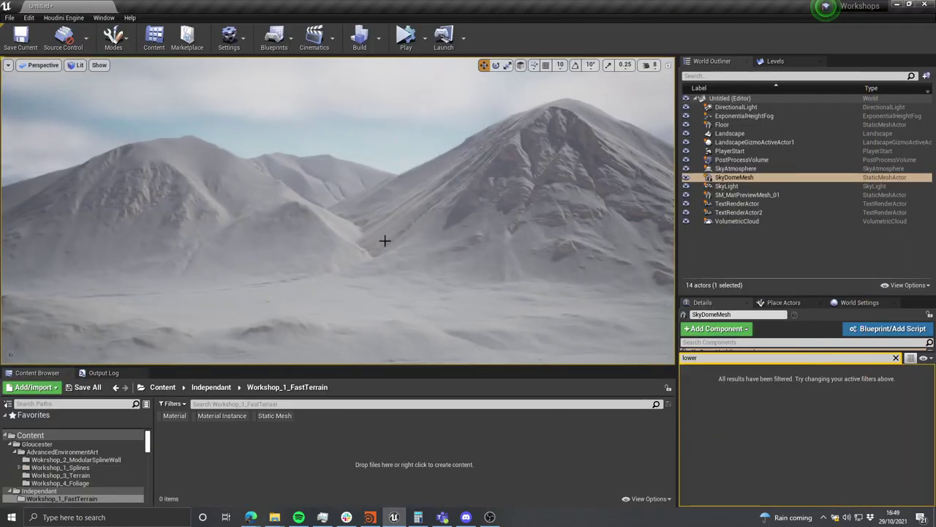
{"action": "key", "text": "grave"}
{"action": "type", "text": "csm"}
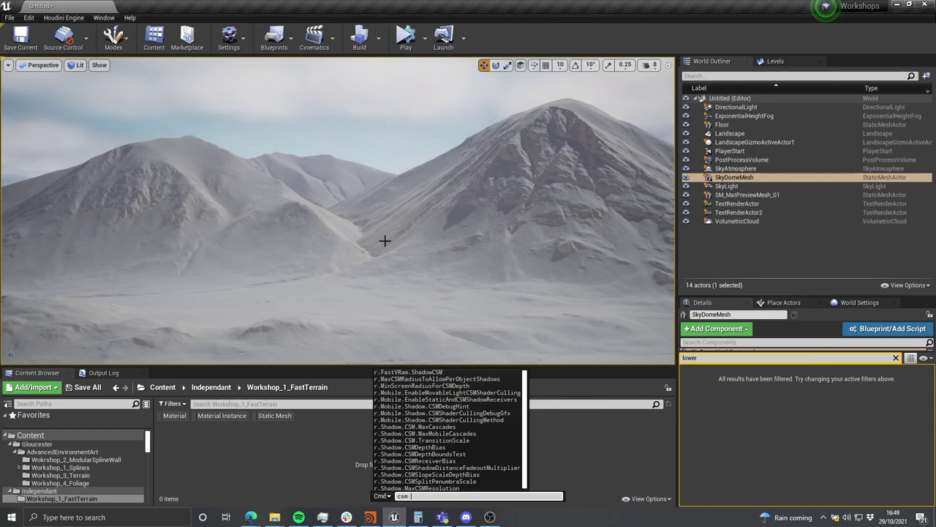
{"action": "type", "text": " casc"}
{"action": "key", "text": "ctrl+a"}
{"action": "key", "text": "BackSpace"}
{"action": "type", "text": "csm"}
{"action": "key", "text": "Up"}
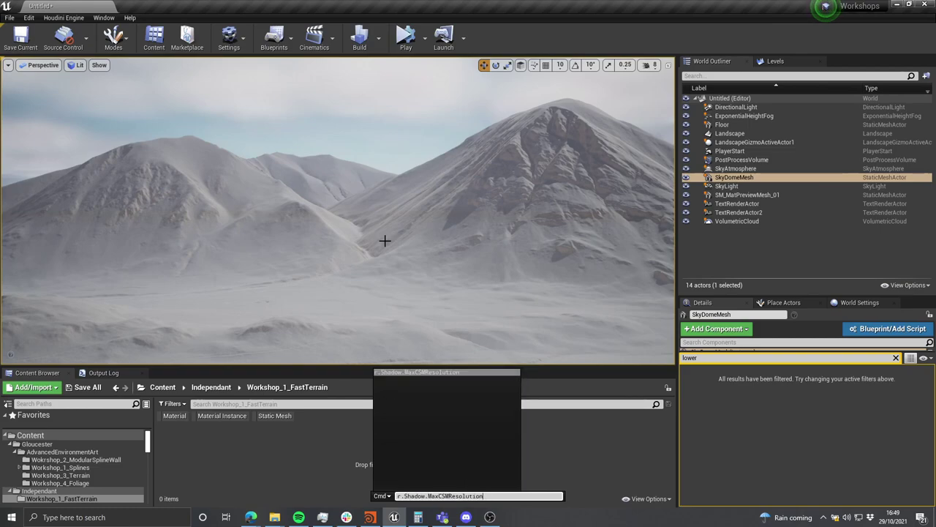
{"action": "type", "text": "4192"}
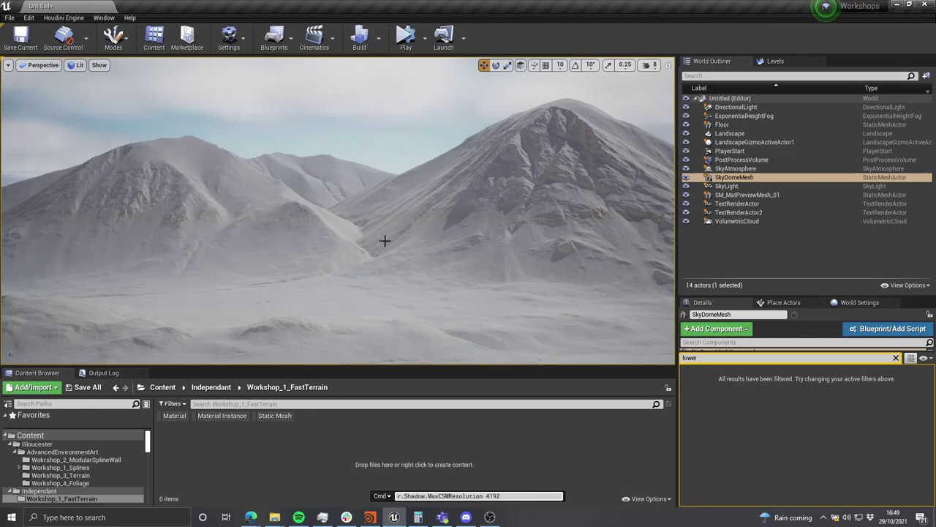
{"action": "key", "text": "Return"}
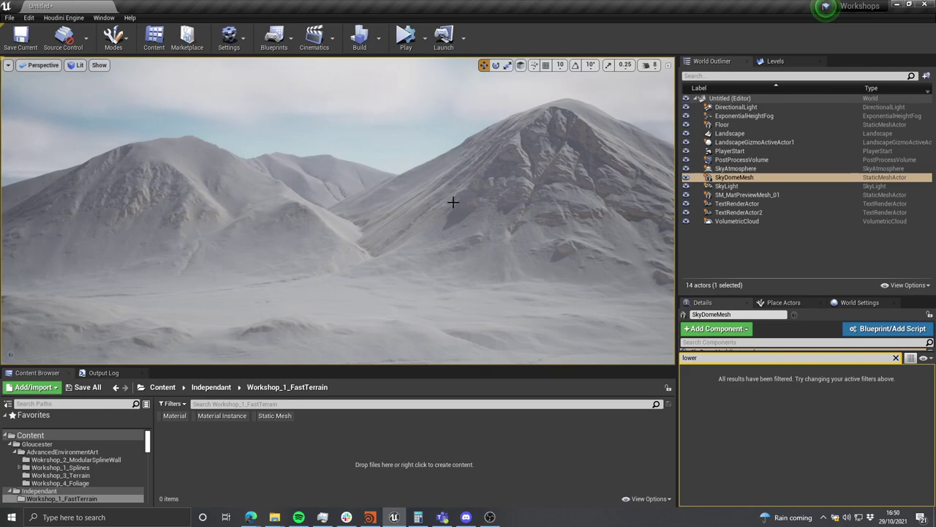
Step: Check the landscape's Paint target layers in Landscape mode, and return to selection mode
{"action": "mouse_move", "coordinate": [495, 209]}
{"action": "right_mouse_down"}
{"action": "mouse_move", "coordinate": [528, 207]}
{"action": "mouse_move", "coordinate": [468, 209]}
{"action": "mouse_move", "coordinate": [496, 209]}
{"action": "right_mouse_up"}
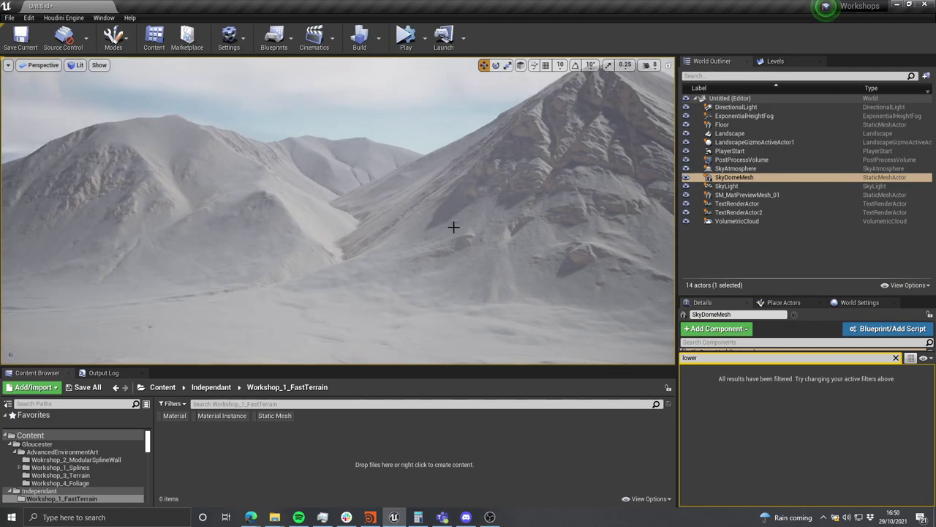
{"action": "right_click_drag", "start_coordinate": [454, 228], "coordinate": [443, 259]}
{"action": "key", "text": "shift+2"}
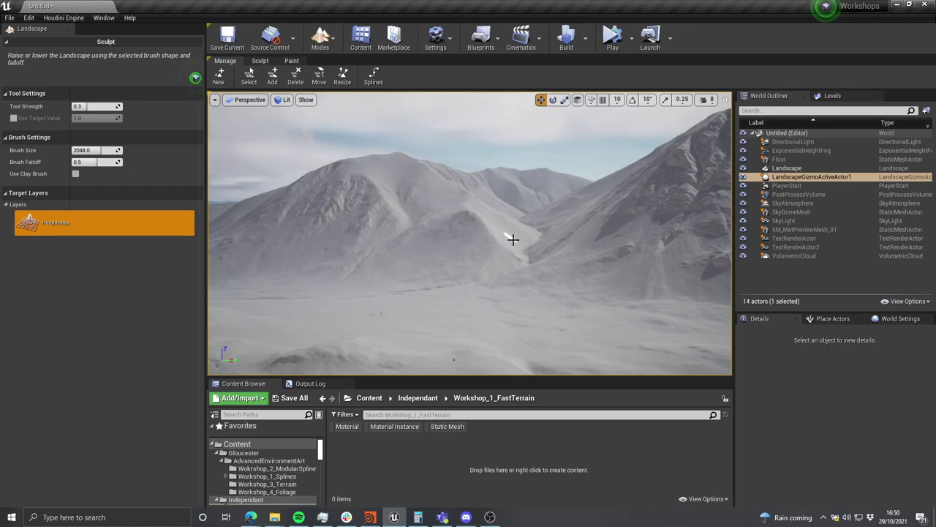
{"action": "right_click_drag", "start_coordinate": [499, 232], "coordinate": [596, 248]}
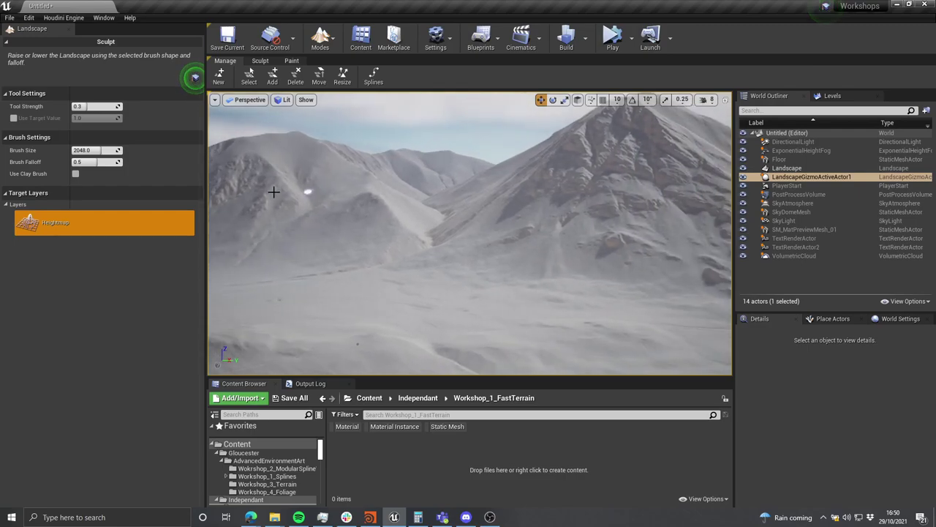
{"action": "left_click", "coordinate": [260, 61]}
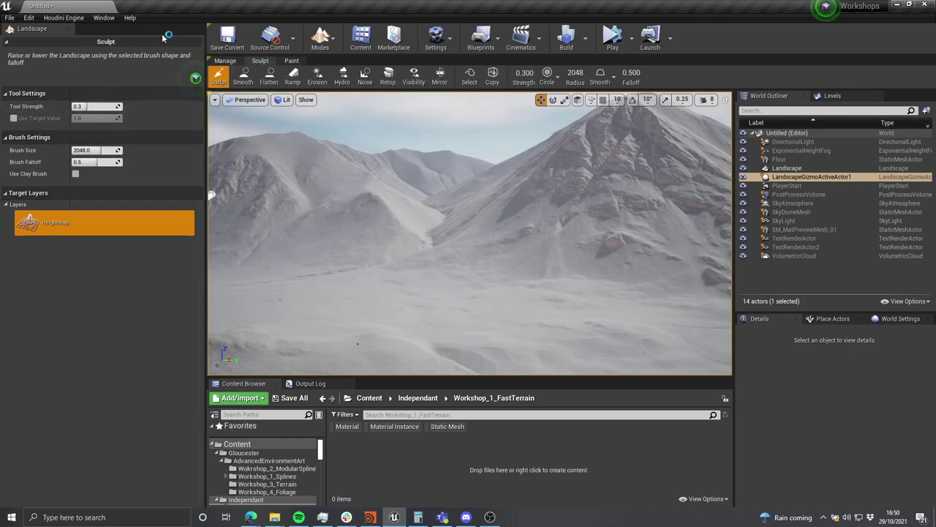
{"action": "left_click", "coordinate": [292, 60]}
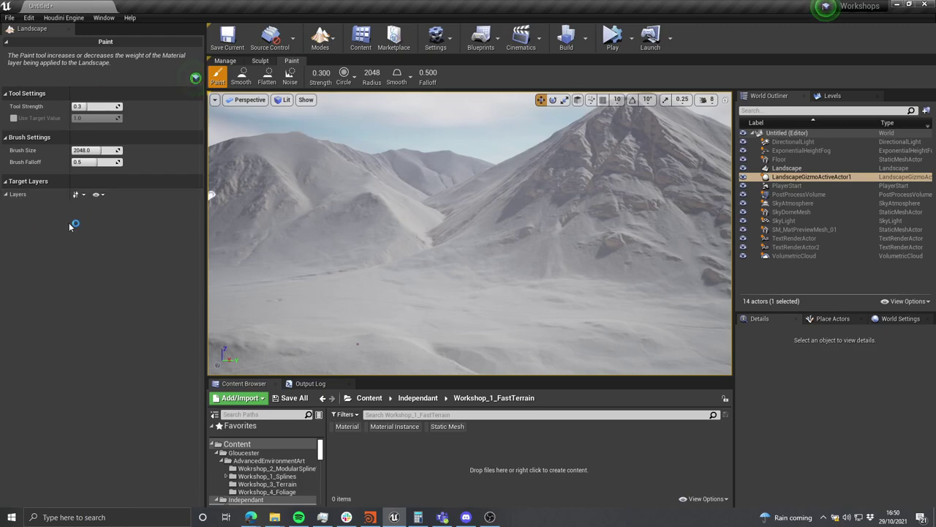
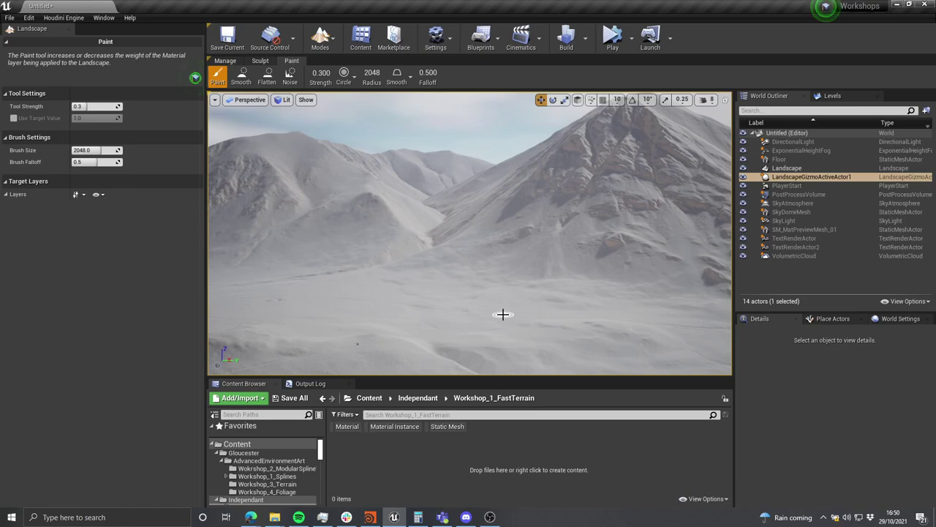
{"action": "right_click_drag", "start_coordinate": [480, 292], "coordinate": [454, 303]}
{"action": "key", "text": "shift+1"}
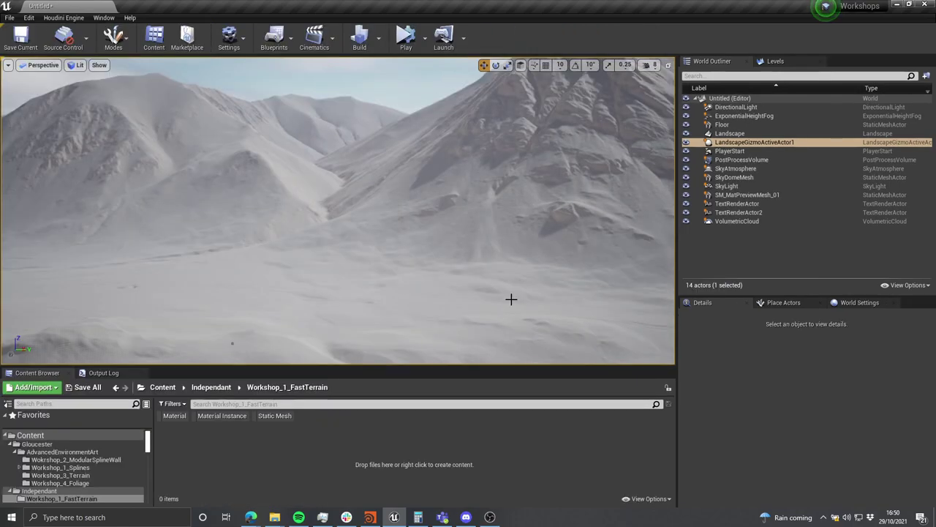
Step: Create a new material named M_LandscapeBeginner in the Workshop_1_FastTerrain folder
{"action": "right_click_drag", "start_coordinate": [510, 301], "coordinate": [499, 258]}
{"action": "right_click", "coordinate": [342, 444]}
{"action": "left_click", "coordinate": [286, 445]}
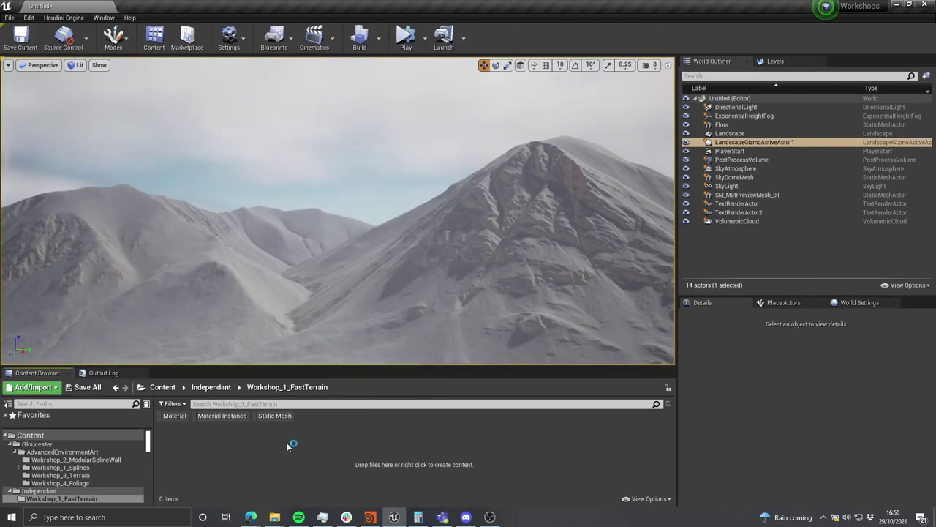
{"action": "right_click", "coordinate": [296, 450]}
{"action": "left_click", "coordinate": [256, 456]}
{"action": "right_click", "coordinate": [300, 454]}
{"action": "left_click", "coordinate": [242, 446]}
{"action": "right_click", "coordinate": [298, 447]}
{"action": "left_click", "coordinate": [348, 261]}
{"action": "type", "text": "M_Landscap"}
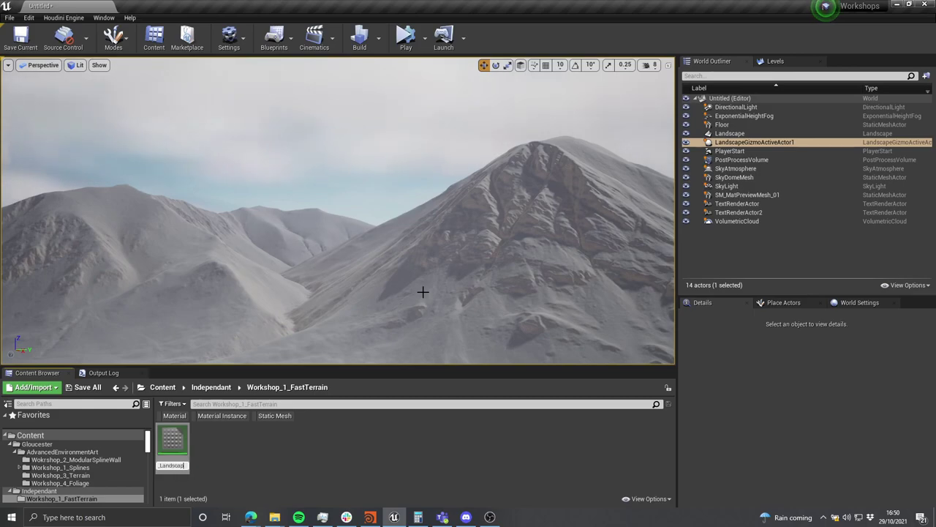
{"action": "type", "text": "eBeginner"}
{"action": "key", "text": "Return"}
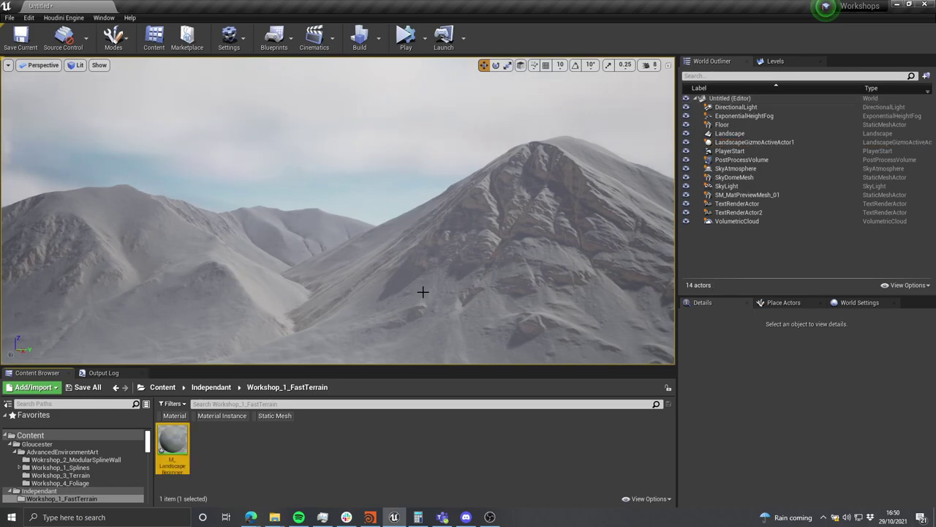
Step: Open the M_LandscapeBeginner material for editing and maximize its editor window
{"action": "double_click", "coordinate": [172, 445]}
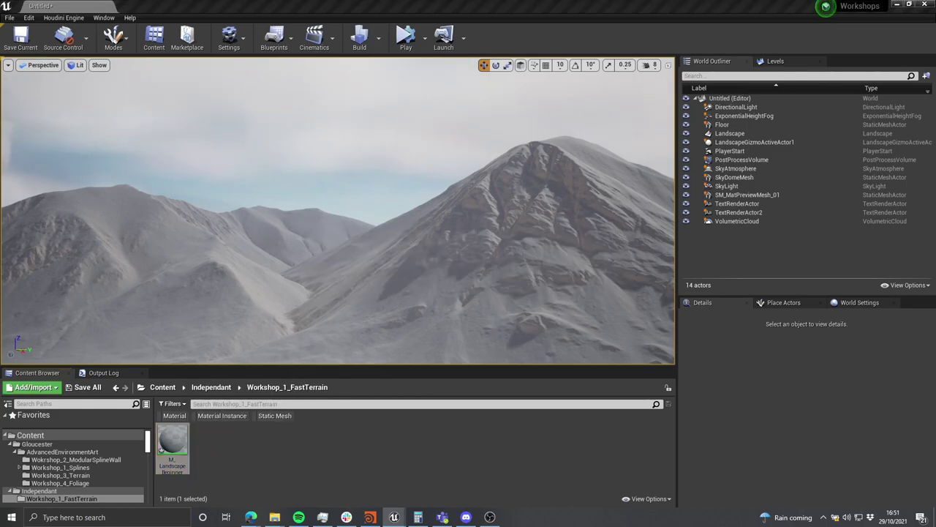
{"action": "left_click_drag", "start_coordinate": [583, 129], "coordinate": [421, 4]}
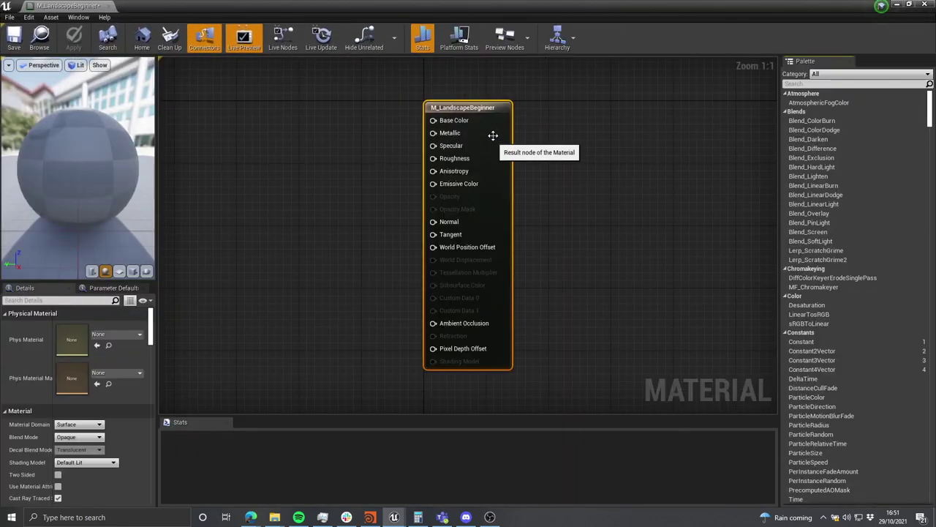
{"action": "scroll", "coordinate": [600, 221], "scroll_direction": "down", "scroll_amount": 4}
{"action": "right_click_drag", "start_coordinate": [642, 218], "coordinate": [680, 191]}
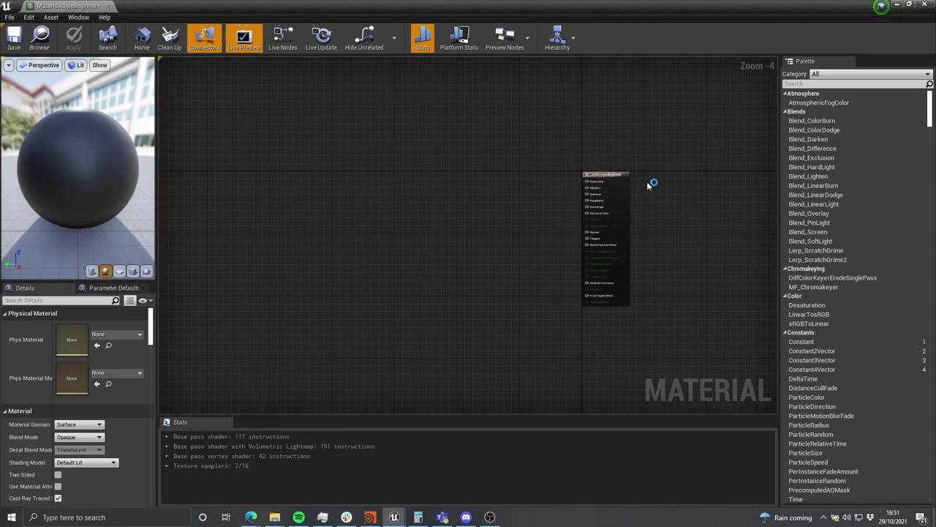
{"action": "scroll", "coordinate": [516, 185], "scroll_direction": "up", "scroll_amount": 2}
{"action": "right_click_drag", "start_coordinate": [527, 209], "coordinate": [563, 199]}
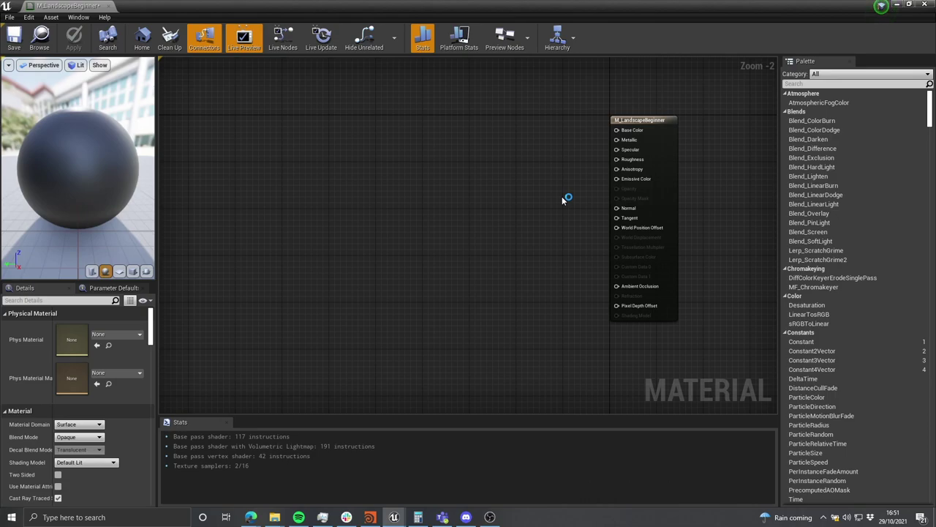
{"action": "right_click_drag", "start_coordinate": [558, 192], "coordinate": [494, 211]}
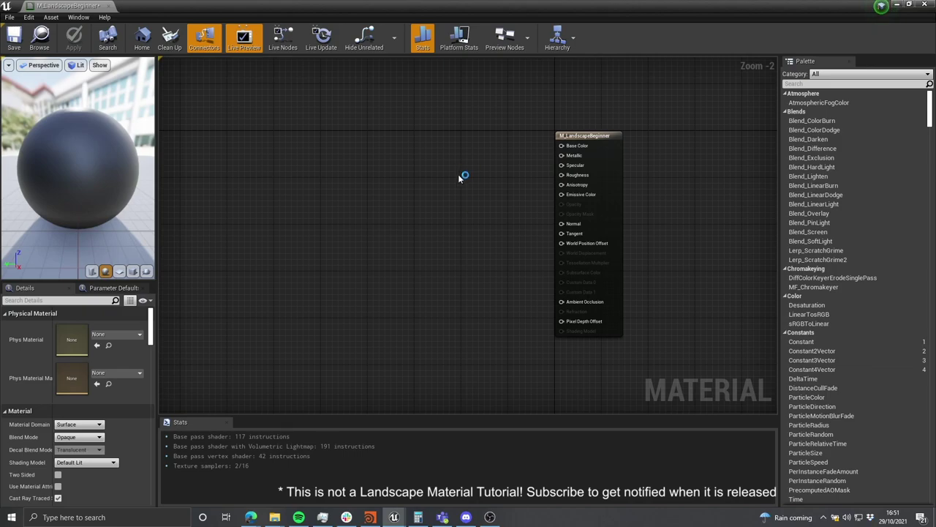
{"action": "right_click_drag", "start_coordinate": [462, 177], "coordinate": [459, 185]}
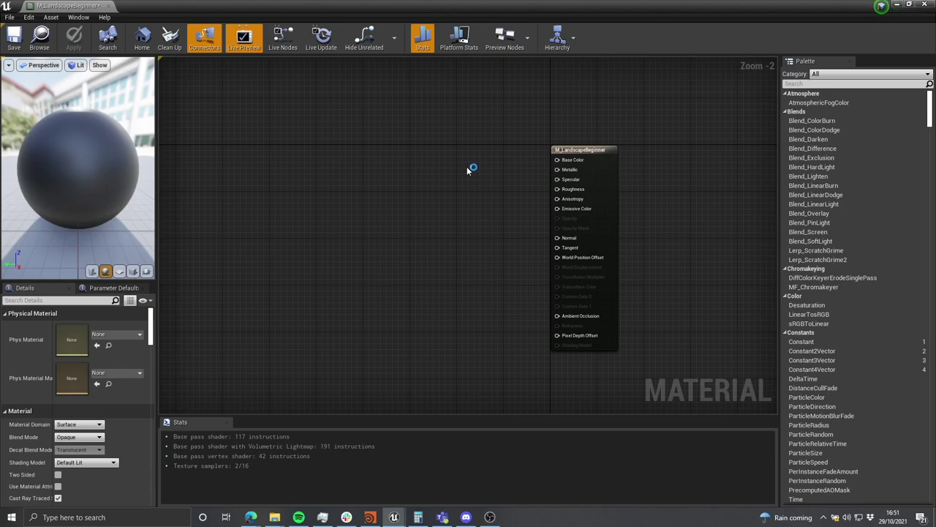
{"action": "right_click", "coordinate": [407, 180]}
{"action": "scroll", "coordinate": [431, 180], "scroll_direction": "up", "scroll_amount": 1}
{"action": "left_click", "coordinate": [455, 157]}
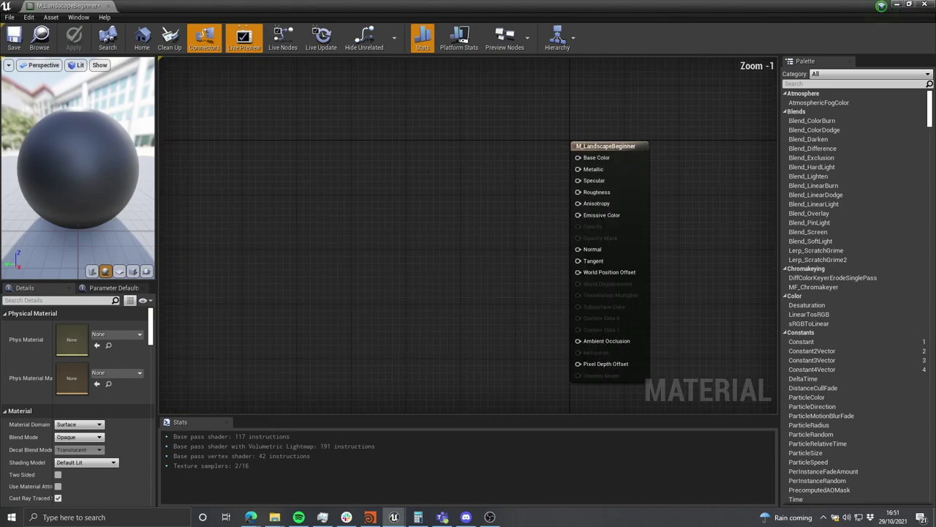
Step: Reposition the M_LandscapeBeginner result node slightly and enable Use Material Attributes for the material
{"action": "right_click_drag", "start_coordinate": [512, 157], "coordinate": [380, 151]}
{"action": "mouse_move", "coordinate": [468, 147]}
{"action": "left_mouse_down"}
{"action": "mouse_move", "coordinate": [464, 139]}
{"action": "mouse_move", "coordinate": [489, 142]}
{"action": "mouse_move", "coordinate": [478, 145]}
{"action": "left_mouse_up"}
{"action": "left_click", "coordinate": [393, 156]}
{"action": "right_click_drag", "start_coordinate": [403, 165], "coordinate": [423, 175]}
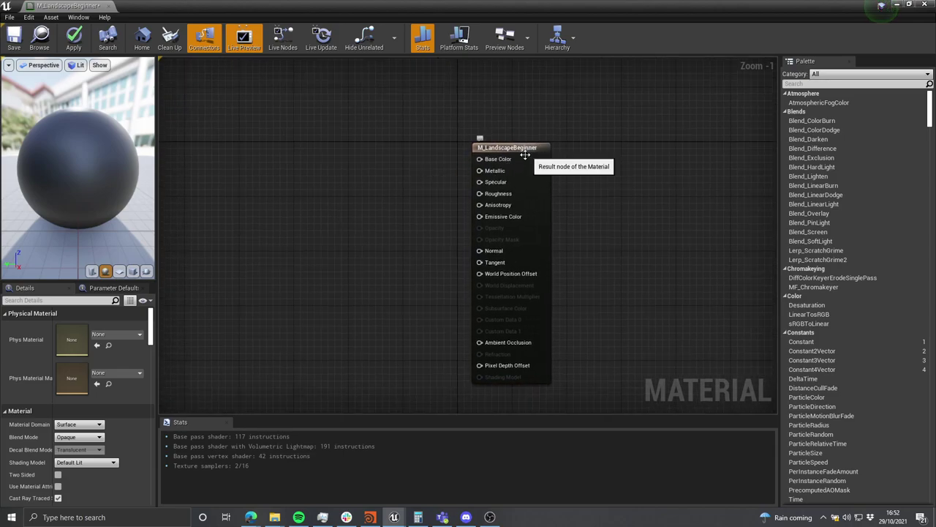
{"action": "left_click_drag", "start_coordinate": [420, 145], "coordinate": [554, 215]}
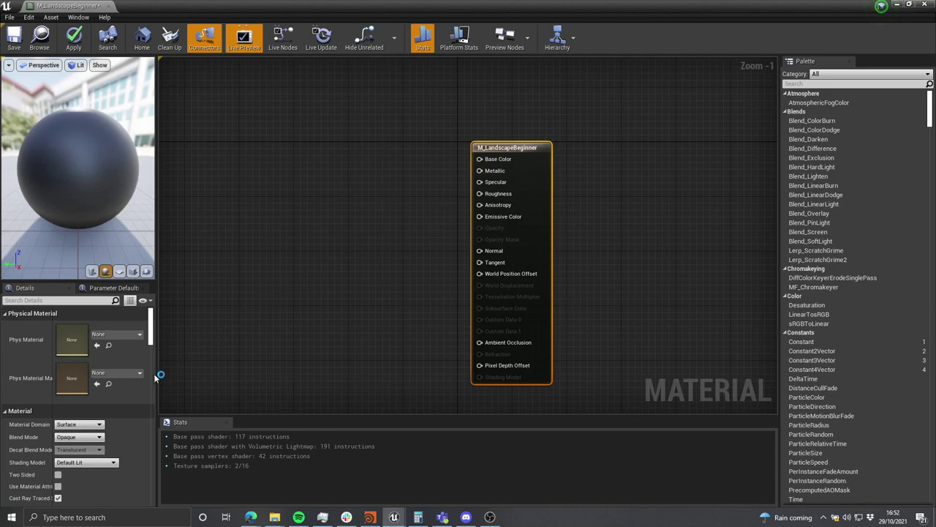
{"action": "left_click", "coordinate": [58, 485]}
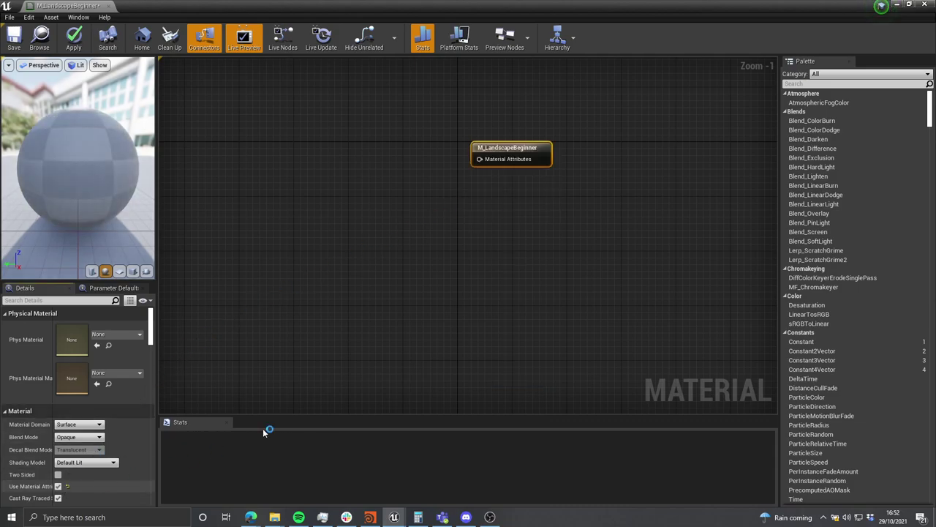
Step: Switch to Houdini and save the Workshop_1_LidarTerrain scene
{"action": "right_click_drag", "start_coordinate": [408, 245], "coordinate": [432, 258]}
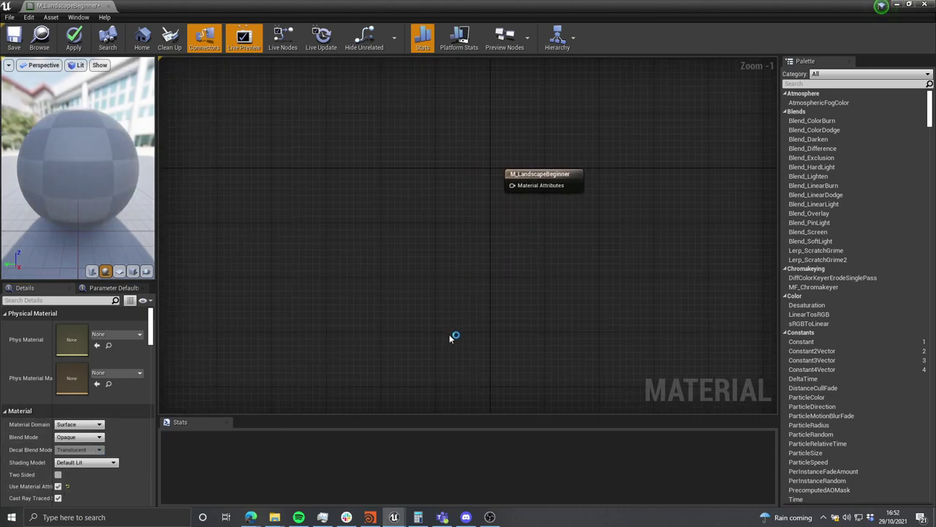
{"action": "left_click", "coordinate": [369, 518]}
{"action": "key", "text": "ctrl+s"}
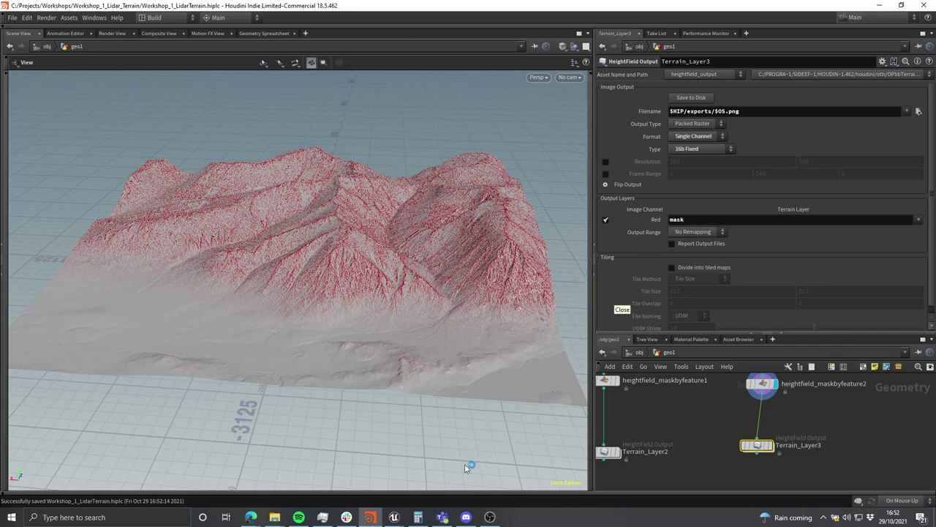
Step: Switch back to Unreal Editor and restore the material editor as a smaller window, leaving the level viewport accessible
{"action": "mouse_move", "coordinate": [393, 518]}
{"action": "left_click", "coordinate": [356, 476]}
{"action": "left_click_drag", "start_coordinate": [534, 13], "coordinate": [628, 263]}
Step: Disable the realtime override of the level viewport
{"action": "left_click", "coordinate": [8, 66]}
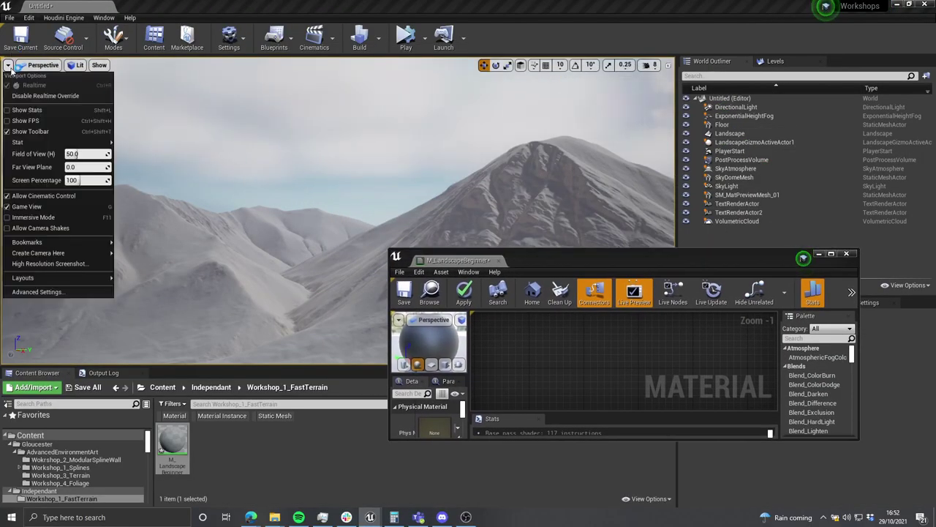
{"action": "right_click_drag", "start_coordinate": [219, 106], "coordinate": [230, 114]}
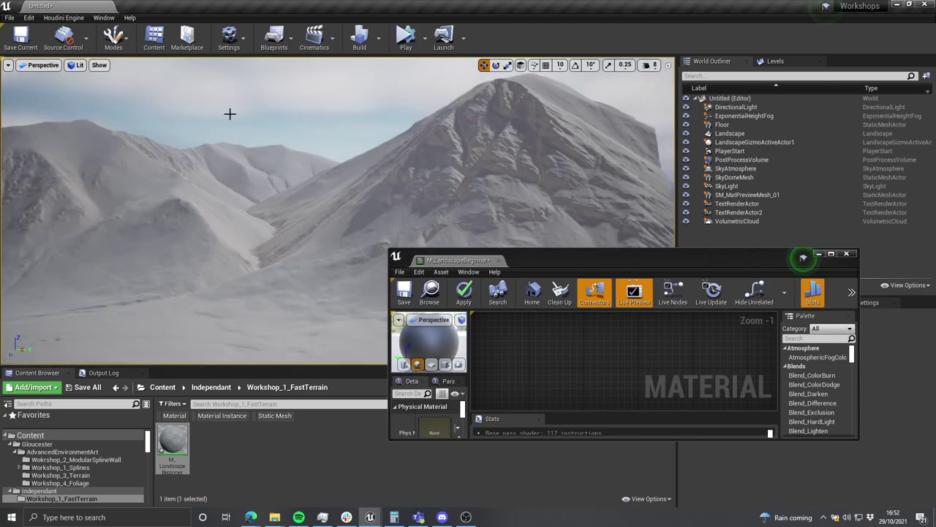
{"action": "left_click", "coordinate": [8, 66]}
{"action": "left_click", "coordinate": [44, 96]}
{"action": "left_click", "coordinate": [8, 66]}
{"action": "right_click_drag", "start_coordinate": [223, 159], "coordinate": [227, 162]}
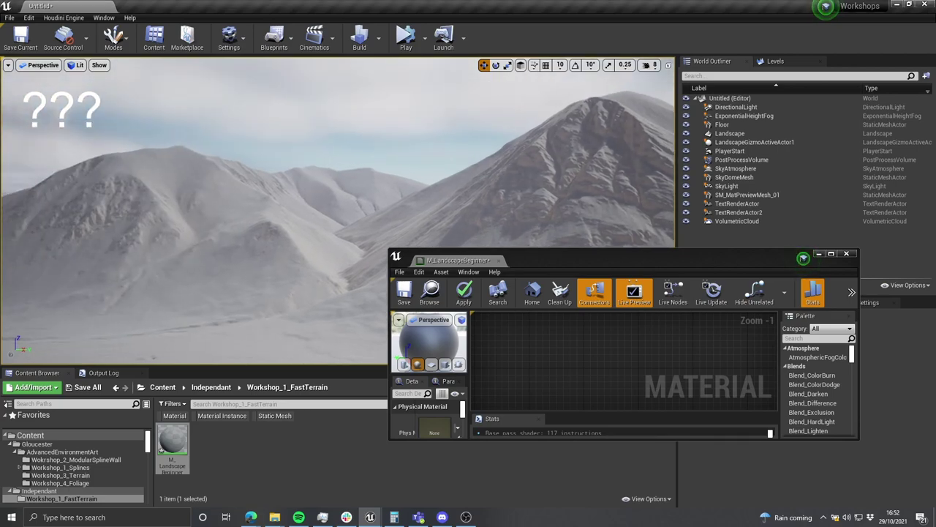
Step: Cap the editor's frame rate with the console command t.MaxFPS 30
{"action": "key", "text": "grave"}
{"action": "type", "text": "t.maxfps"}
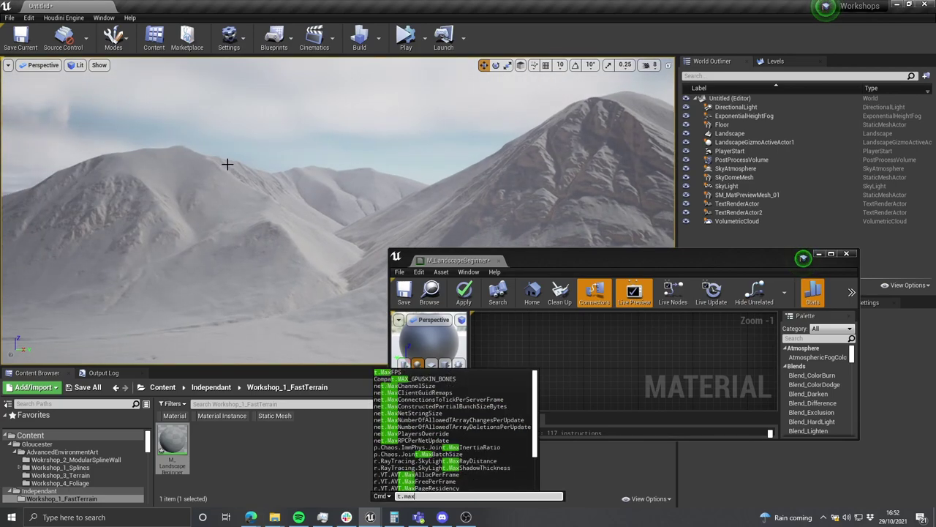
{"action": "key", "text": "Tab"}
{"action": "type", "text": "30"}
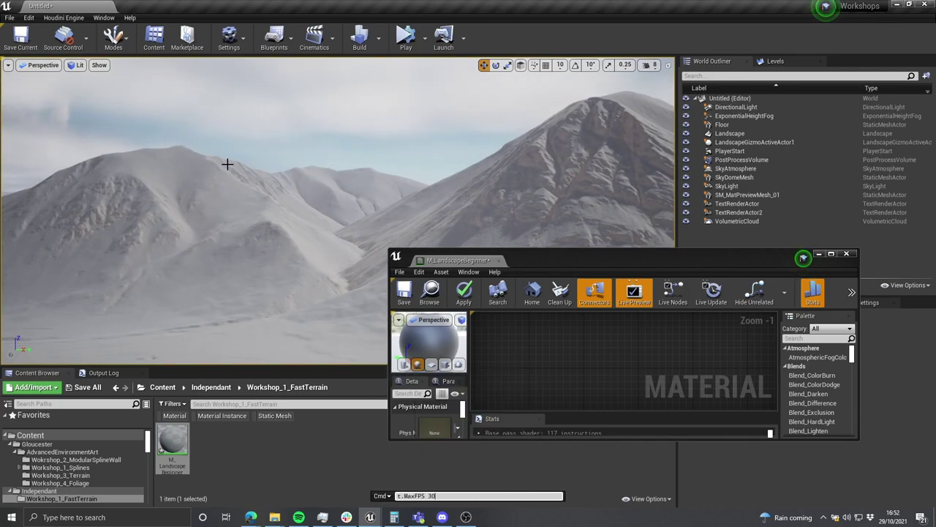
{"action": "key", "text": "Return"}
Step: Display the frame rate in the level viewport with the console command stat fps
{"action": "right_click_drag", "start_coordinate": [270, 139], "coordinate": [284, 163]}
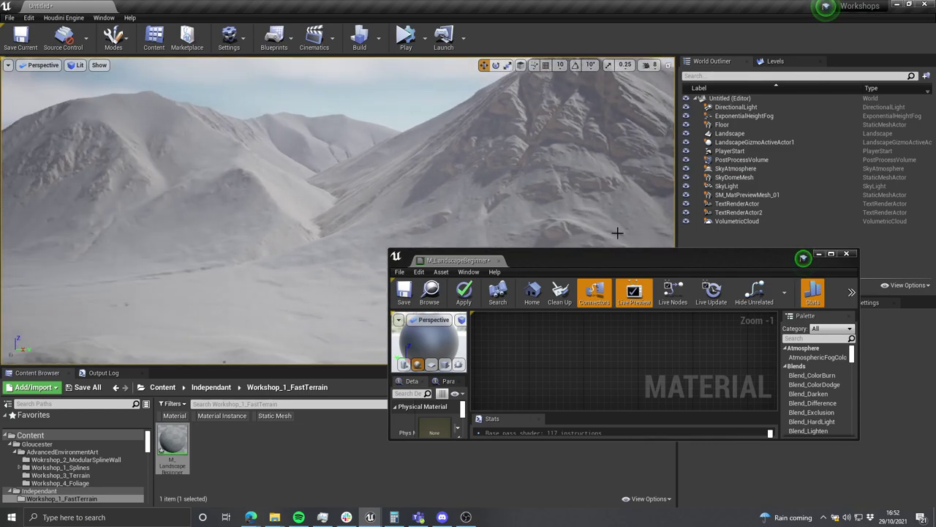
{"action": "right_click_drag", "start_coordinate": [484, 182], "coordinate": [485, 205]}
{"action": "key", "text": "grave"}
{"action": "type", "text": "stat fps"}
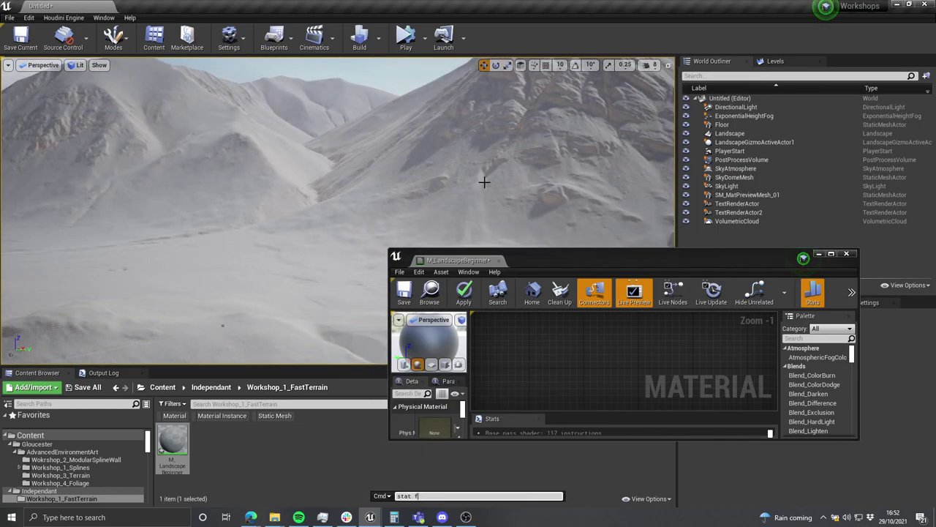
{"action": "key", "text": "Return"}
{"action": "right_click_drag", "start_coordinate": [645, 123], "coordinate": [646, 112]}
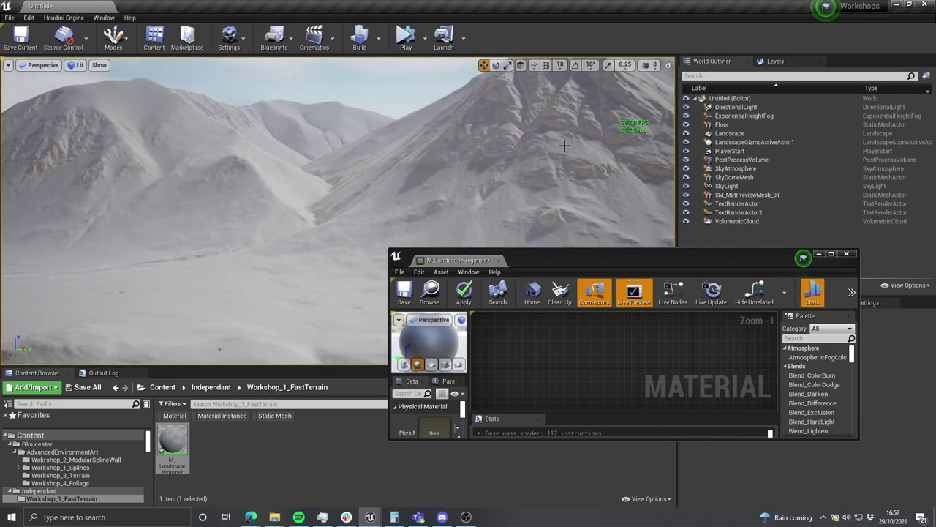
{"action": "right_click_drag", "start_coordinate": [578, 146], "coordinate": [641, 197]}
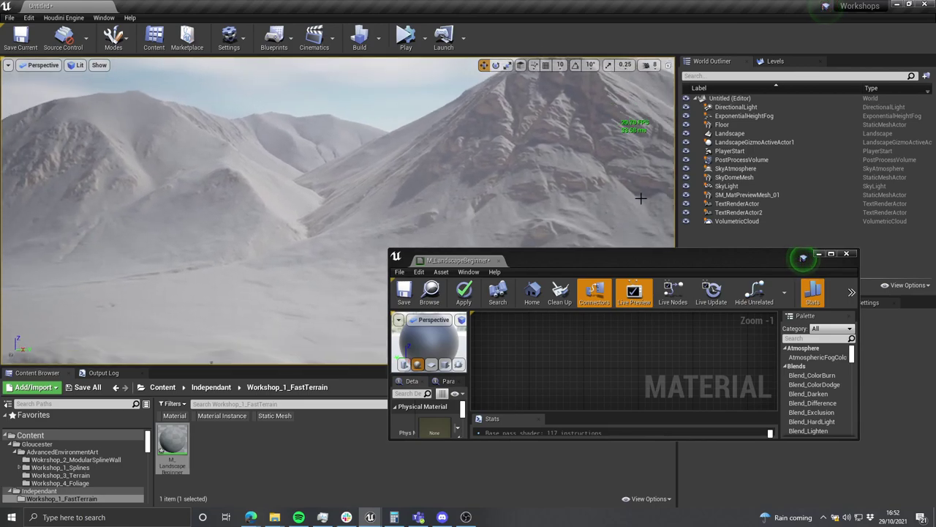
Step: Maximize the M_LandscapeBeginner material editor and nudge the result node slightly
{"action": "double_click", "coordinate": [691, 258]}
{"action": "scroll", "coordinate": [538, 258], "scroll_direction": "down", "scroll_amount": 3}
{"action": "scroll", "coordinate": [530, 281], "scroll_direction": "up", "scroll_amount": 4}
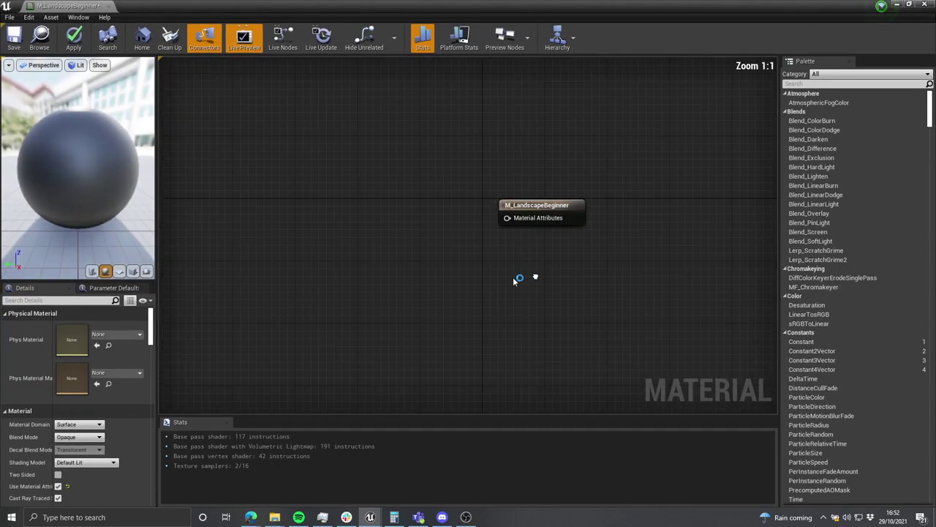
{"action": "right_click_drag", "start_coordinate": [524, 284], "coordinate": [518, 292]}
{"action": "mouse_move", "coordinate": [544, 214]}
{"action": "left_mouse_down"}
{"action": "mouse_move", "coordinate": [532, 188]}
{"action": "mouse_move", "coordinate": [542, 206]}
{"action": "left_mouse_up"}
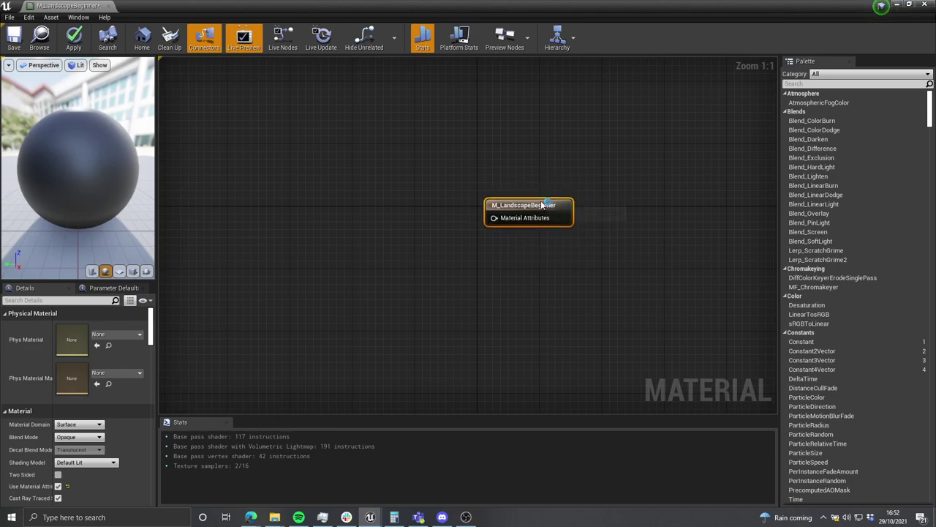
Step: Turn off Use Material Attributes to examine the result node's individual inputs, and turn the option back on
{"action": "scroll", "coordinate": [45, 331], "scroll_direction": "down", "scroll_amount": 2}
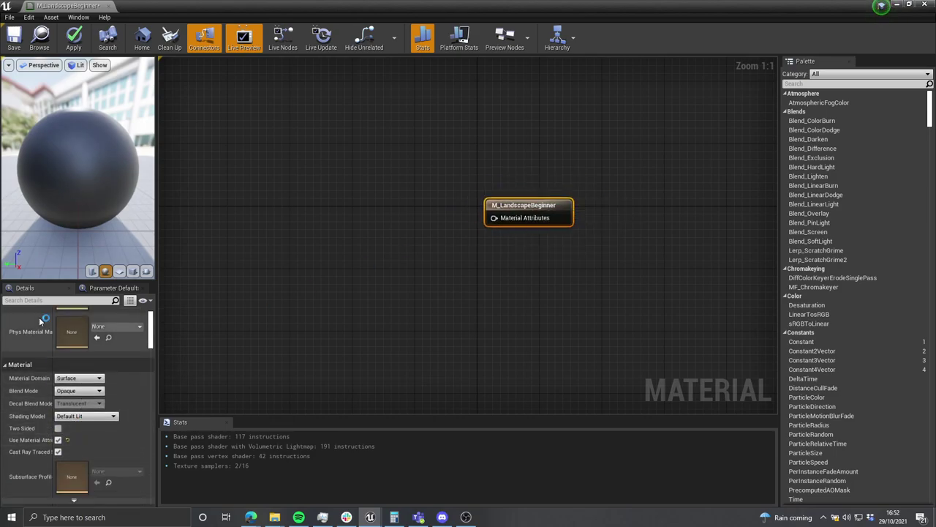
{"action": "left_click", "coordinate": [414, 252]}
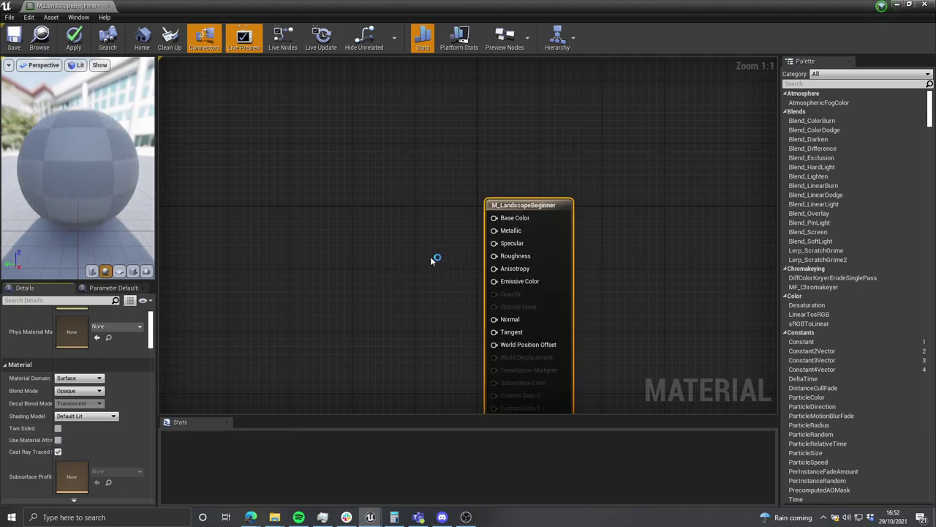
{"action": "scroll", "coordinate": [439, 220], "scroll_direction": "down", "scroll_amount": 4}
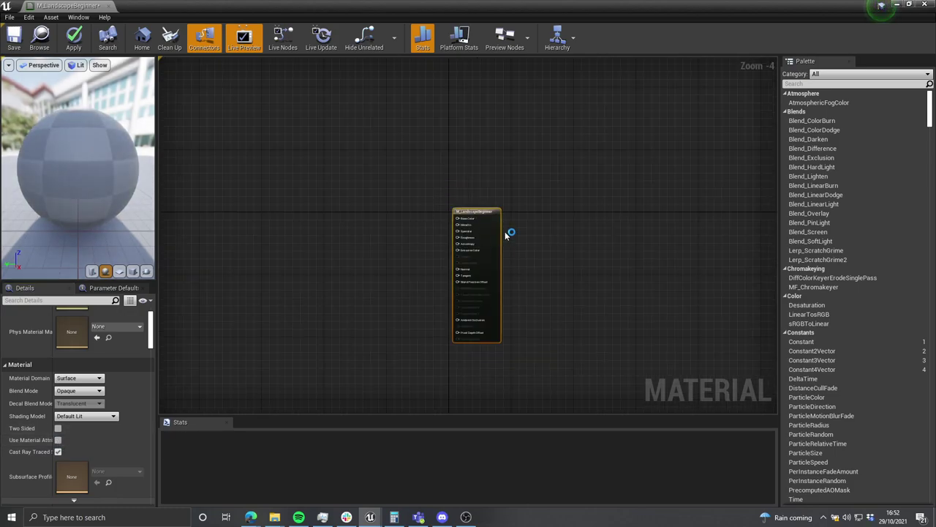
{"action": "scroll", "coordinate": [507, 234], "scroll_direction": "up", "scroll_amount": 4}
{"action": "left_click", "coordinate": [58, 439]}
Step: Create a MakeMaterialAttributes node connected to the result node's Material Attributes input
{"action": "scroll", "coordinate": [431, 234], "scroll_direction": "down", "scroll_amount": 2}
{"action": "right_click_drag", "start_coordinate": [416, 228], "coordinate": [536, 245]}
{"action": "scroll", "coordinate": [536, 245], "scroll_direction": "up", "scroll_amount": 1}
{"action": "left_click_drag", "start_coordinate": [542, 211], "coordinate": [422, 211]}
{"action": "type", "text": "make"}
{"action": "key", "text": "Return"}
Step: Place the MakeMaterialAttributes node above and to the left of the result node, and shift the result node slightly right
{"action": "scroll", "coordinate": [512, 231], "scroll_direction": "down", "scroll_amount": 2}
{"action": "left_click_drag", "start_coordinate": [512, 248], "coordinate": [420, 120]}
{"action": "scroll", "coordinate": [546, 247], "scroll_direction": "up", "scroll_amount": 2}
{"action": "scroll", "coordinate": [546, 247], "scroll_direction": "down", "scroll_amount": 2}
{"action": "left_click", "coordinate": [361, 187]}
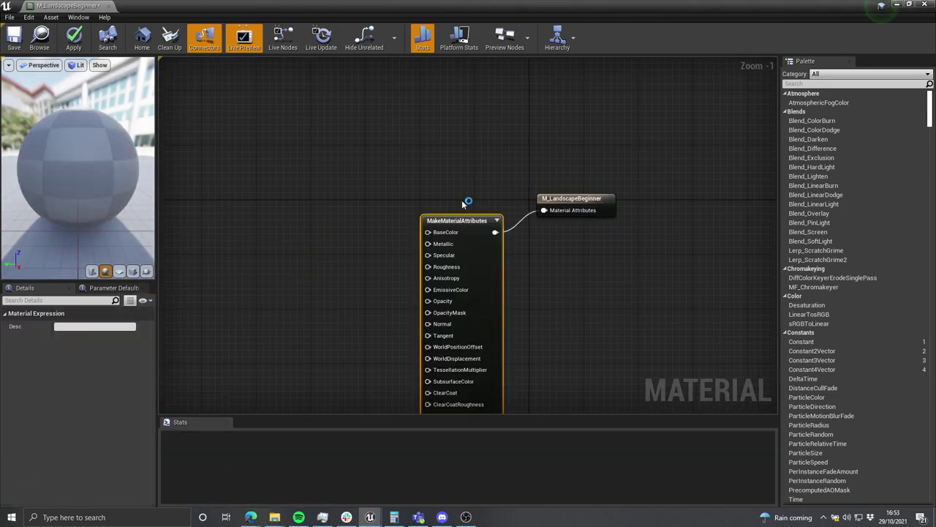
{"action": "scroll", "coordinate": [472, 220], "scroll_direction": "down", "scroll_amount": 2}
{"action": "left_click_drag", "start_coordinate": [530, 253], "coordinate": [469, 173]}
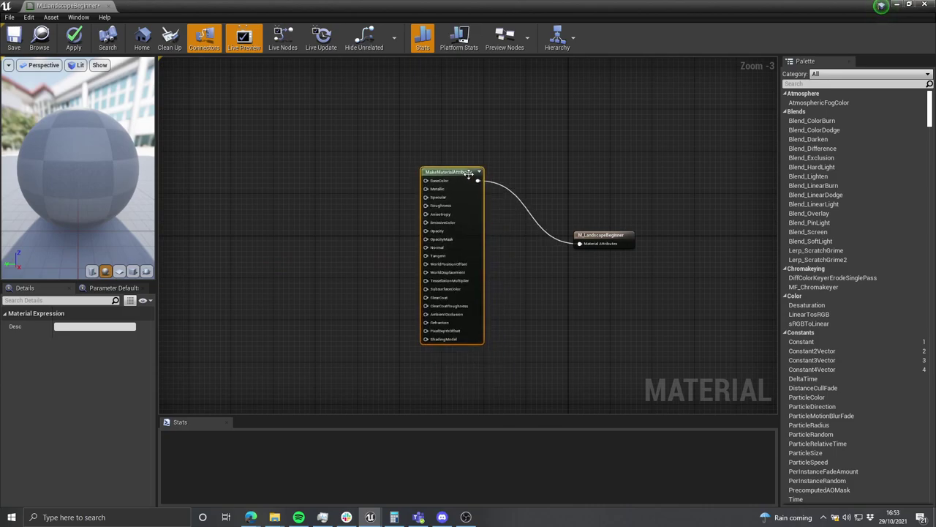
{"action": "mouse_move", "coordinate": [624, 241]}
{"action": "left_mouse_down"}
{"action": "mouse_move", "coordinate": [654, 215]}
{"action": "mouse_move", "coordinate": [639, 236]}
{"action": "left_mouse_up"}
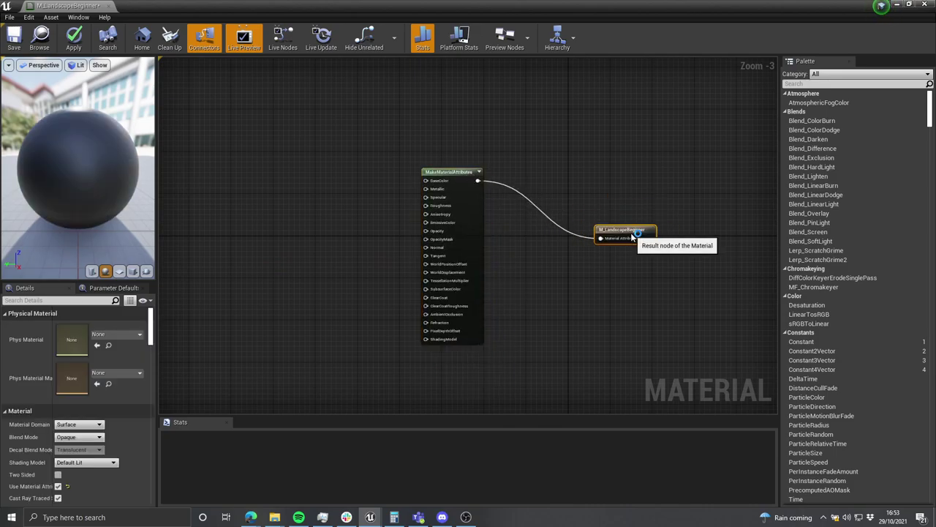
Step: Move the MakeMaterialAttributes node further up and left to widen its gap from the result node
{"action": "right_click_drag", "start_coordinate": [534, 212], "coordinate": [595, 246]}
{"action": "scroll", "coordinate": [531, 242], "scroll_direction": "up", "scroll_amount": 2}
{"action": "left_click_drag", "start_coordinate": [539, 250], "coordinate": [470, 180]}
{"action": "scroll", "coordinate": [540, 242], "scroll_direction": "down", "scroll_amount": 1}
{"action": "right_click_drag", "start_coordinate": [540, 242], "coordinate": [470, 224]}
{"action": "scroll", "coordinate": [518, 217], "scroll_direction": "up", "scroll_amount": 1}
{"action": "right_click_drag", "start_coordinate": [594, 244], "coordinate": [656, 267]}
{"action": "scroll", "coordinate": [390, 167], "scroll_direction": "down", "scroll_amount": 2}
{"action": "right_click_drag", "start_coordinate": [365, 162], "coordinate": [362, 186]}
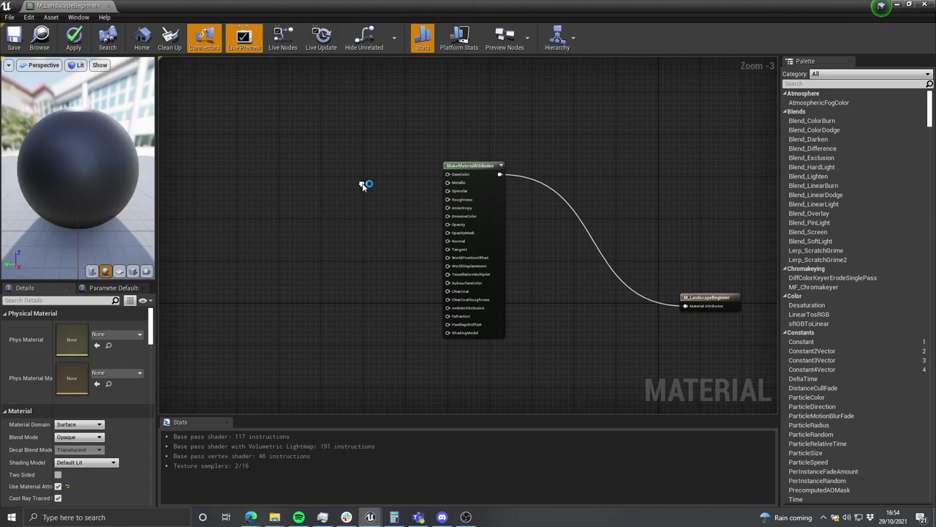
Step: Add a vector parameter named GrassColour to the left of the MakeMaterialAttributes node
{"action": "left_click", "coordinate": [335, 155]}
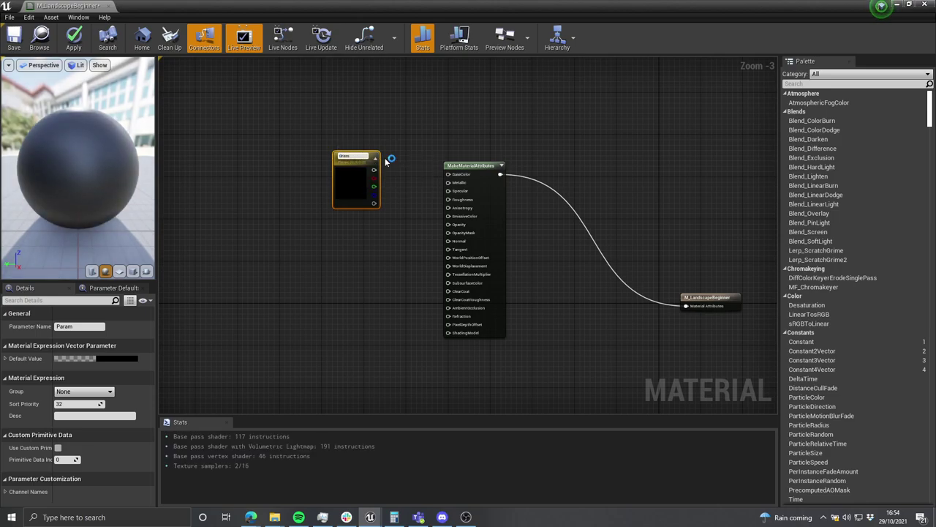
{"action": "scroll", "coordinate": [336, 167], "scroll_direction": "up", "scroll_amount": 3}
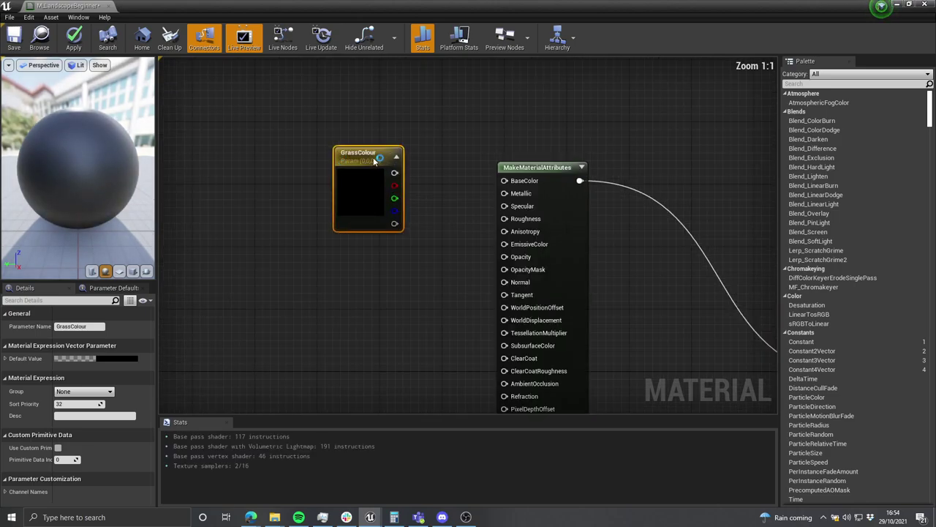
{"action": "left_click_drag", "start_coordinate": [374, 162], "coordinate": [356, 170]}
{"action": "mouse_move", "coordinate": [411, 185]}
{"action": "right_mouse_down"}
{"action": "mouse_move", "coordinate": [342, 182]}
{"action": "mouse_move", "coordinate": [416, 184]}
{"action": "right_mouse_up"}
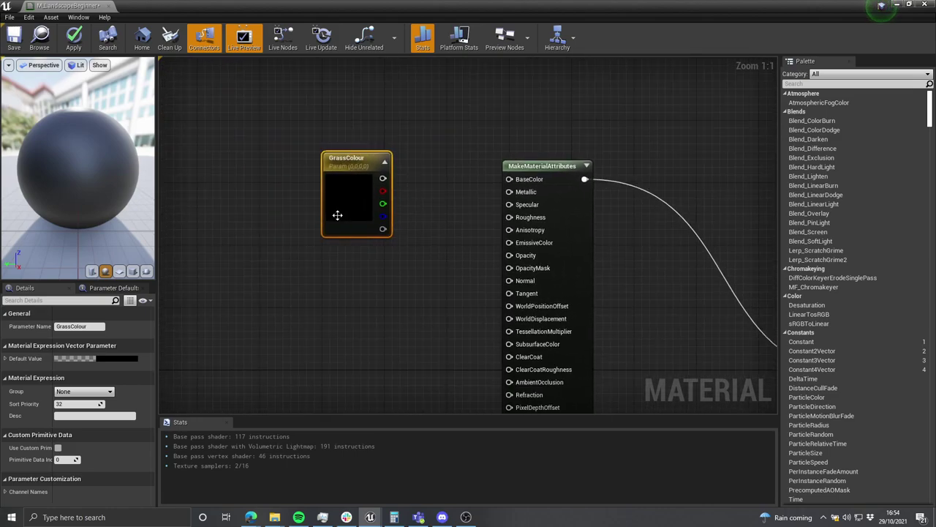
Step: Set GrassColour's default value to green (R 0.129, G 0.359, B 0) and connect the parameter to BaseColor
{"action": "left_click", "coordinate": [122, 360]}
{"action": "left_click", "coordinate": [170, 371]}
{"action": "left_click_drag", "start_coordinate": [270, 344], "coordinate": [266, 327]}
{"action": "left_click_drag", "start_coordinate": [247, 282], "coordinate": [246, 295]}
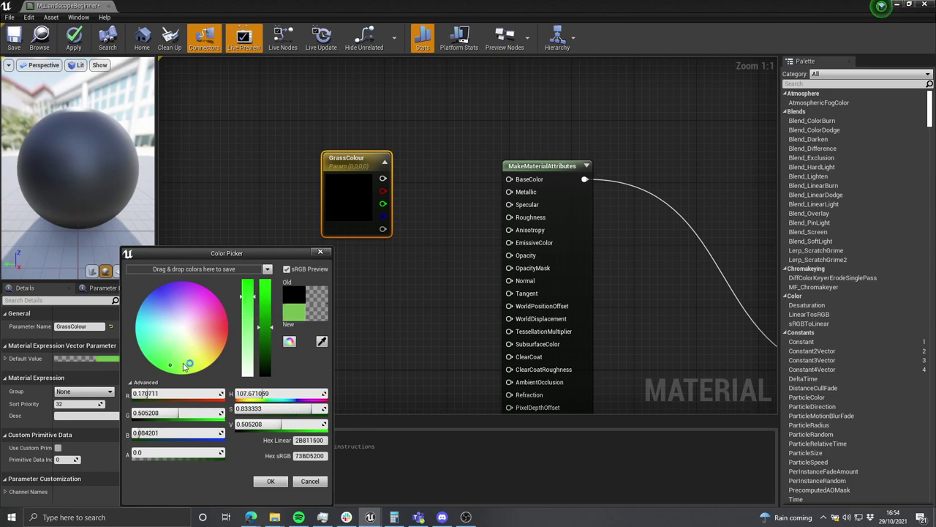
{"action": "left_click_drag", "start_coordinate": [264, 325], "coordinate": [264, 342]}
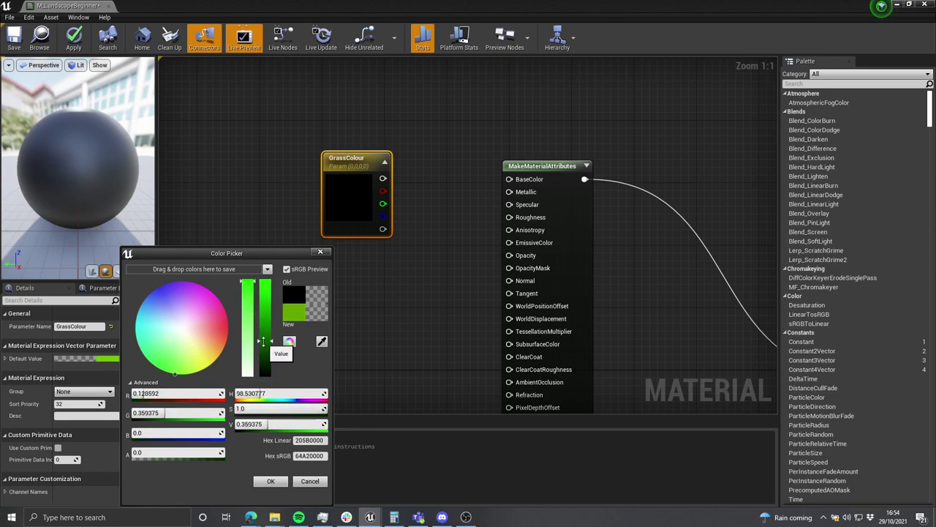
{"action": "left_click", "coordinate": [271, 481]}
{"action": "left_click", "coordinate": [414, 286]}
{"action": "left_click_drag", "start_coordinate": [401, 179], "coordinate": [411, 184]}
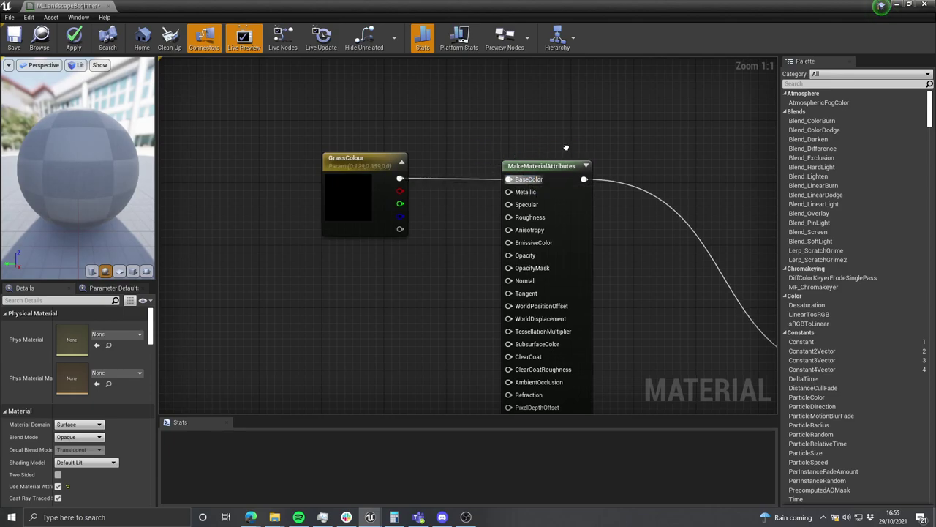
Step: Move the GrassColour and MakeMaterialAttributes nodes together further up and left of the result node
{"action": "scroll", "coordinate": [476, 156], "scroll_direction": "down", "scroll_amount": 4}
{"action": "scroll", "coordinate": [514, 144], "scroll_direction": "up", "scroll_amount": 3}
{"action": "left_click_drag", "start_coordinate": [556, 129], "coordinate": [353, 218]}
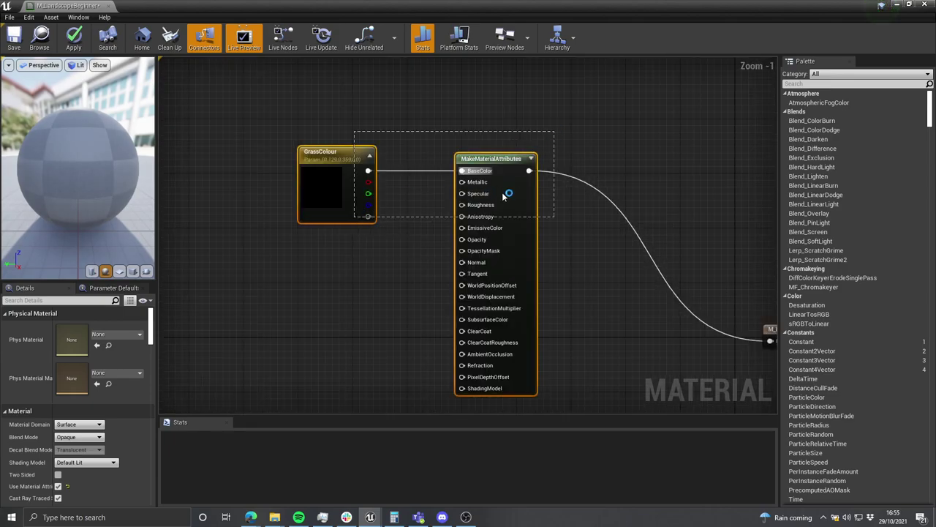
{"action": "left_click_drag", "start_coordinate": [520, 225], "coordinate": [486, 150]}
{"action": "right_click_drag", "start_coordinate": [561, 262], "coordinate": [561, 261]}
{"action": "scroll", "coordinate": [561, 260], "scroll_direction": "down", "scroll_amount": 6}
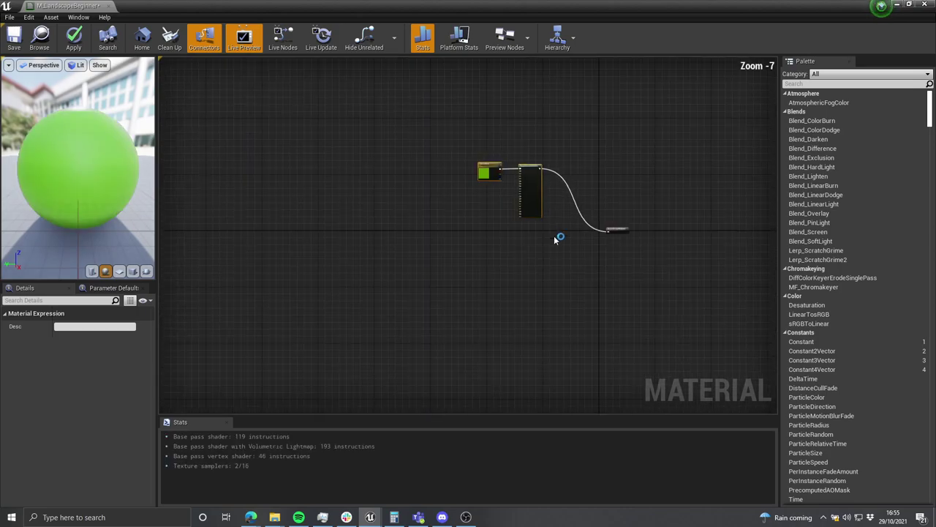
Step: Duplicate the GrassColour and MakeMaterialAttributes pair twice and stack the two copies below the original
{"action": "key", "text": "ctrl+v"}
{"action": "left_click_drag", "start_coordinate": [534, 251], "coordinate": [535, 240]}
{"action": "right_click_drag", "start_coordinate": [555, 282], "coordinate": [554, 230]}
{"action": "key", "text": "ctrl+w"}
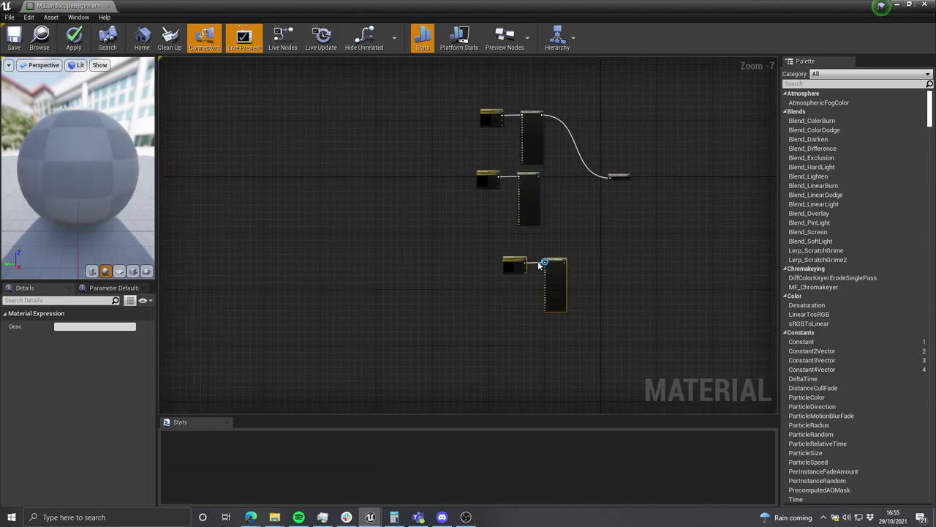
{"action": "right_click_drag", "start_coordinate": [587, 273], "coordinate": [556, 294]}
{"action": "right_click_drag", "start_coordinate": [546, 224], "coordinate": [501, 212]}
Step: Rename the colour parameter of the first duplicated pair to RockColour
{"action": "scroll", "coordinate": [536, 273], "scroll_direction": "up", "scroll_amount": 2}
{"action": "right_click_drag", "start_coordinate": [508, 255], "coordinate": [514, 281]}
{"action": "scroll", "coordinate": [514, 280], "scroll_direction": "up", "scroll_amount": 2}
{"action": "right_click_drag", "start_coordinate": [353, 205], "coordinate": [468, 197]}
{"action": "left_click", "coordinate": [399, 250]}
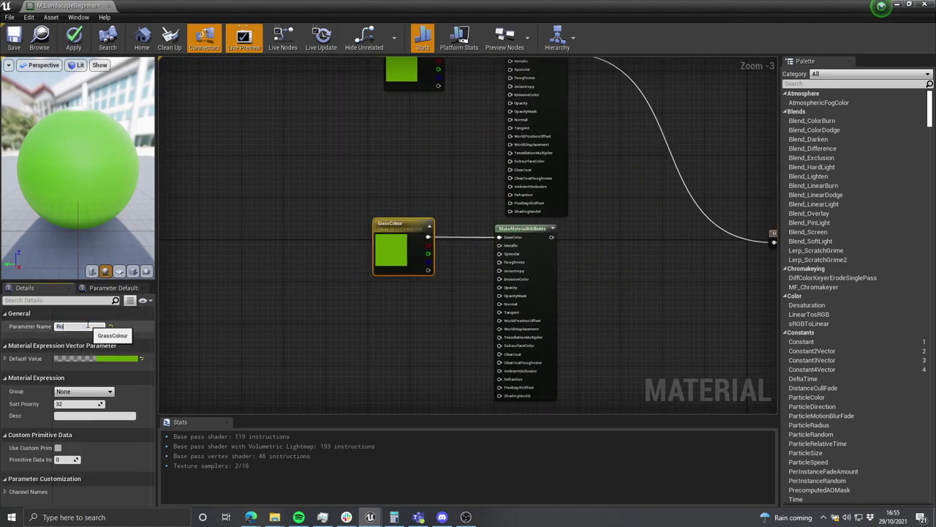
{"action": "key", "text": "Return"}
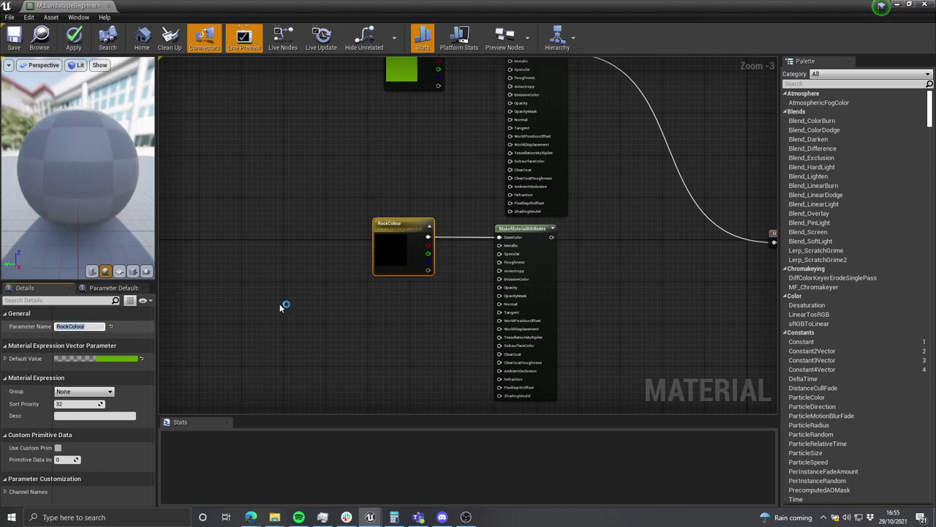
Step: Rename the colour parameter of the lowest duplicated pair to SedimentColour
{"action": "scroll", "coordinate": [351, 167], "scroll_direction": "down", "scroll_amount": 2}
{"action": "scroll", "coordinate": [369, 326], "scroll_direction": "up", "scroll_amount": 4}
{"action": "left_click", "coordinate": [369, 352]}
{"action": "left_click", "coordinate": [102, 326]}
{"action": "type", "text": "Se"}
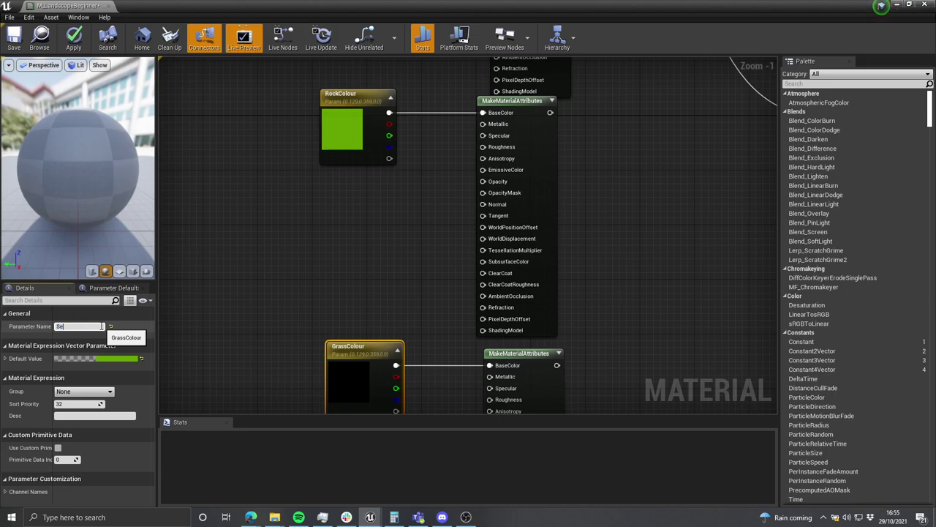
{"action": "type", "text": "dimentColour"}
{"action": "key", "text": "Return"}
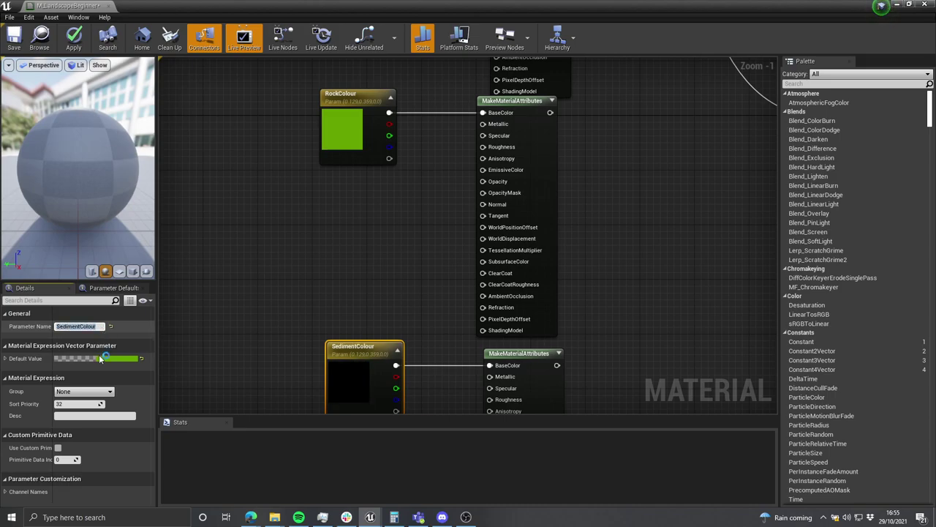
Step: Set SedimentColour's default value to a dark yellow of about R 0.36, G 0.35, B 0.09
{"action": "left_click", "coordinate": [129, 360]}
{"action": "left_click_drag", "start_coordinate": [206, 353], "coordinate": [207, 360]}
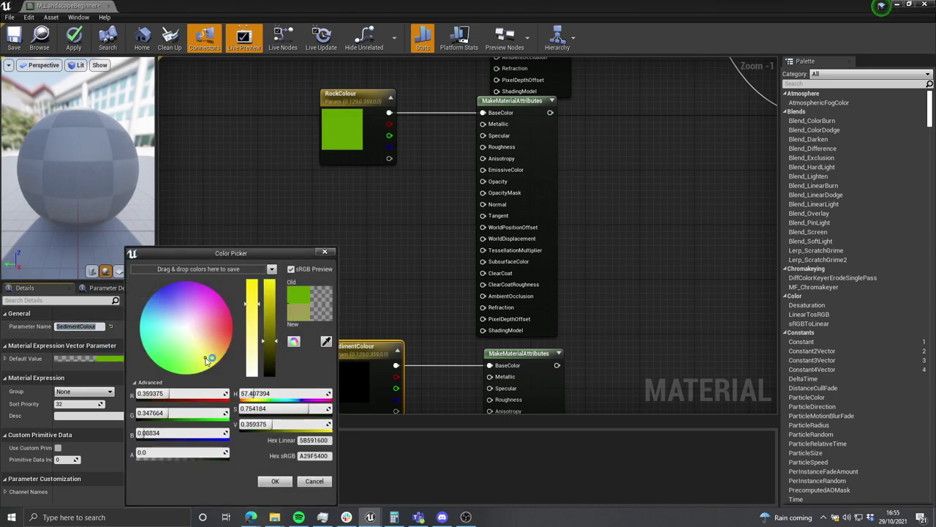
{"action": "left_click", "coordinate": [277, 481]}
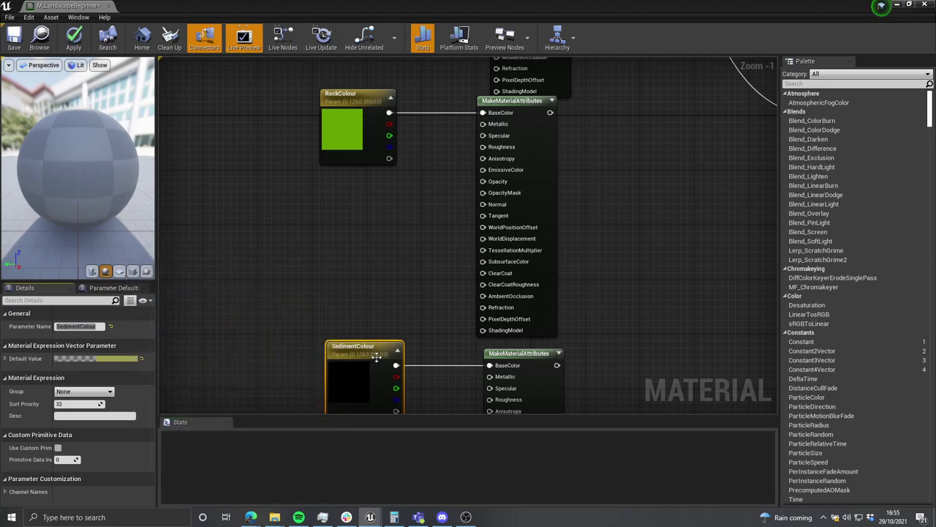
Step: Set RockColour's default value to a mid grey of about R 0.31, G 0.33, B 0.32
{"action": "left_click_drag", "start_coordinate": [371, 366], "coordinate": [389, 281]}
{"action": "left_click", "coordinate": [344, 136]}
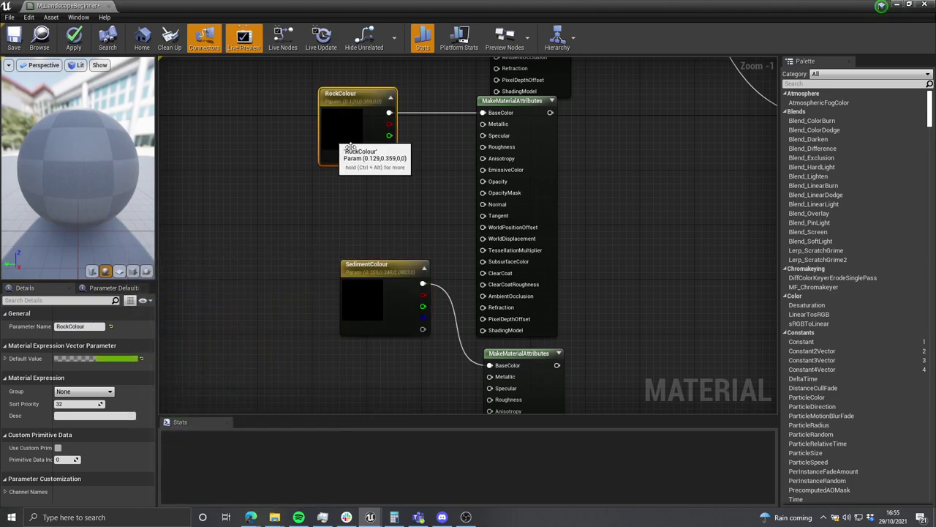
{"action": "left_click", "coordinate": [128, 360]}
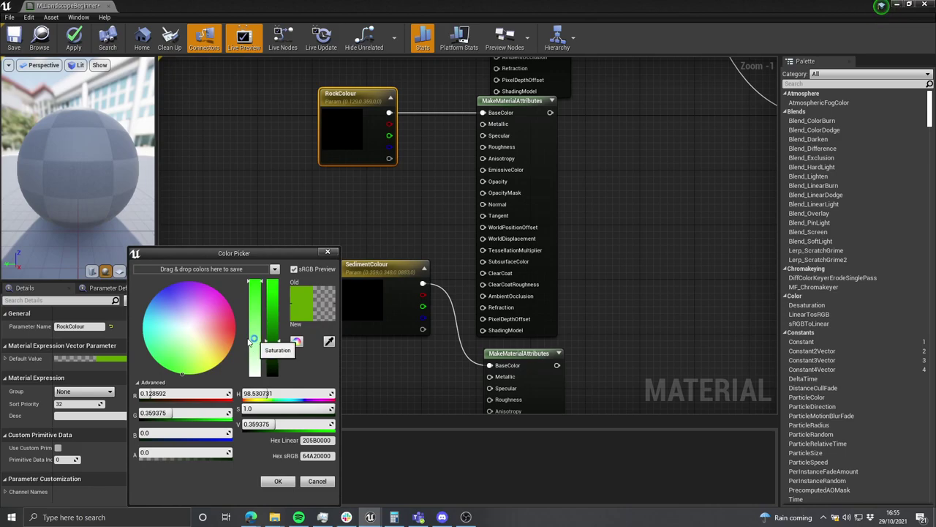
{"action": "left_click_drag", "start_coordinate": [191, 335], "coordinate": [187, 329]}
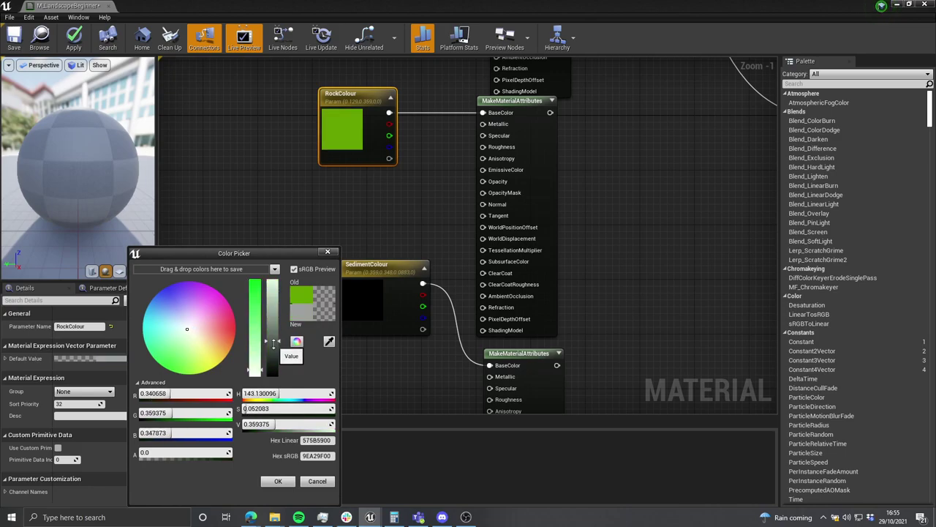
{"action": "left_click", "coordinate": [277, 482]}
Step: Move SedimentColour back beside its MakeMaterialAttributes node and line the RockColour pair up with the other pairs
{"action": "left_click_drag", "start_coordinate": [383, 281], "coordinate": [363, 366]}
{"action": "scroll", "coordinate": [376, 250], "scroll_direction": "down", "scroll_amount": 6}
{"action": "right_click_drag", "start_coordinate": [376, 250], "coordinate": [367, 242]}
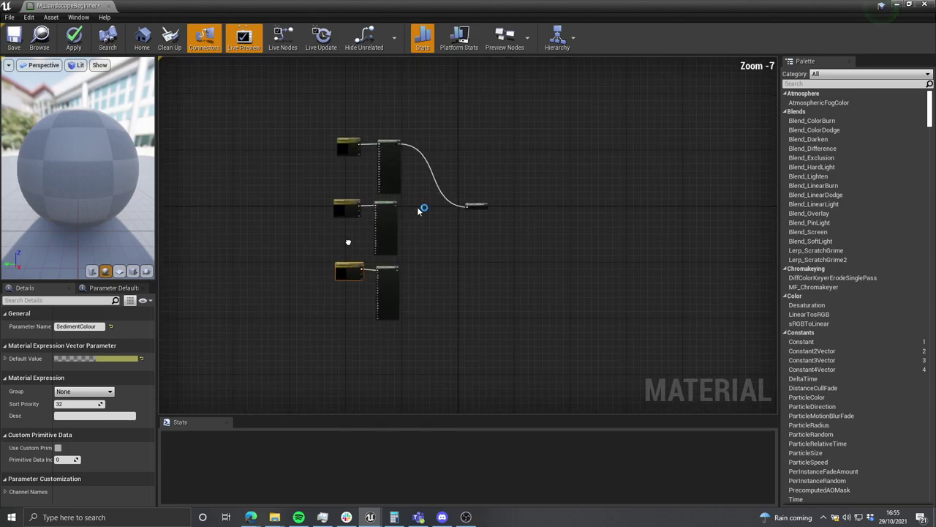
{"action": "scroll", "coordinate": [417, 208], "scroll_direction": "up", "scroll_amount": 5}
{"action": "scroll", "coordinate": [420, 205], "scroll_direction": "down", "scroll_amount": 2}
{"action": "right_click_drag", "start_coordinate": [427, 213], "coordinate": [436, 227]}
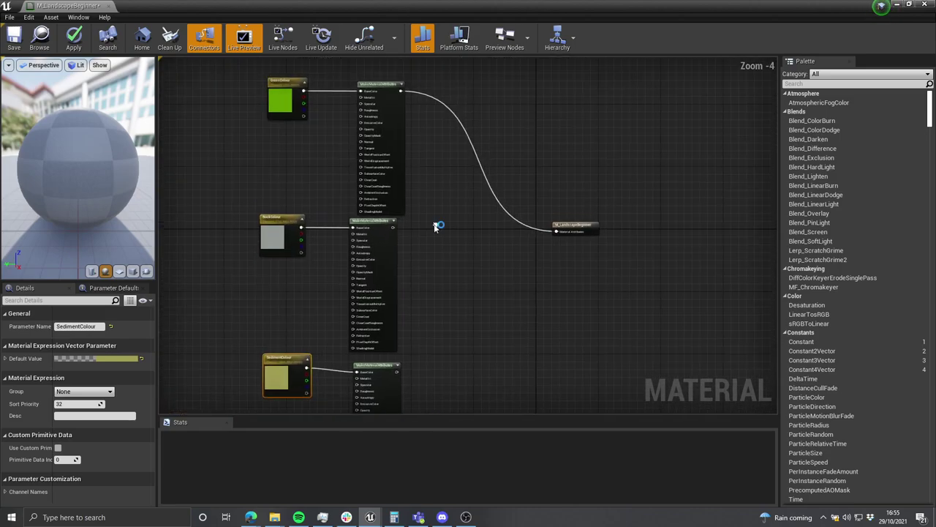
{"action": "left_click_drag", "start_coordinate": [380, 238], "coordinate": [384, 243]}
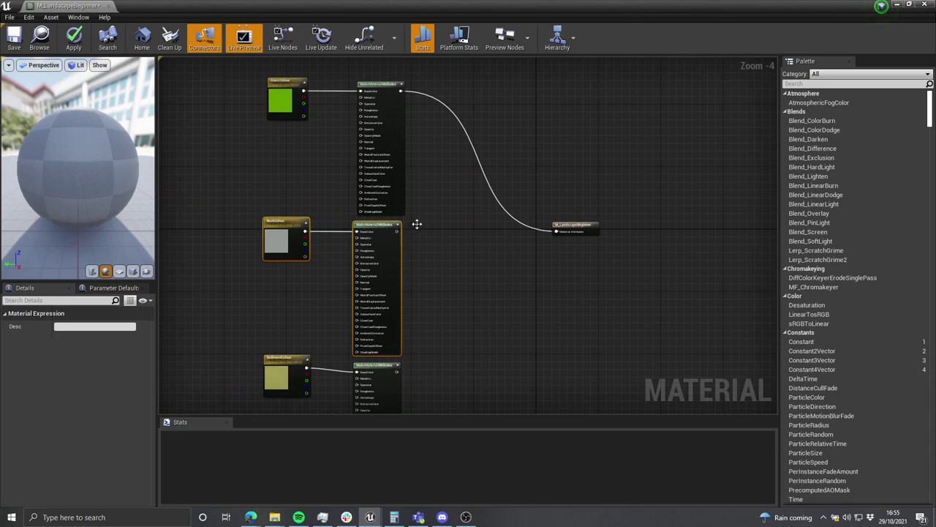
{"action": "left_click", "coordinate": [464, 216]}
{"action": "right_click_drag", "start_coordinate": [478, 215], "coordinate": [470, 224]}
{"action": "scroll", "coordinate": [451, 230], "scroll_direction": "up", "scroll_amount": 3}
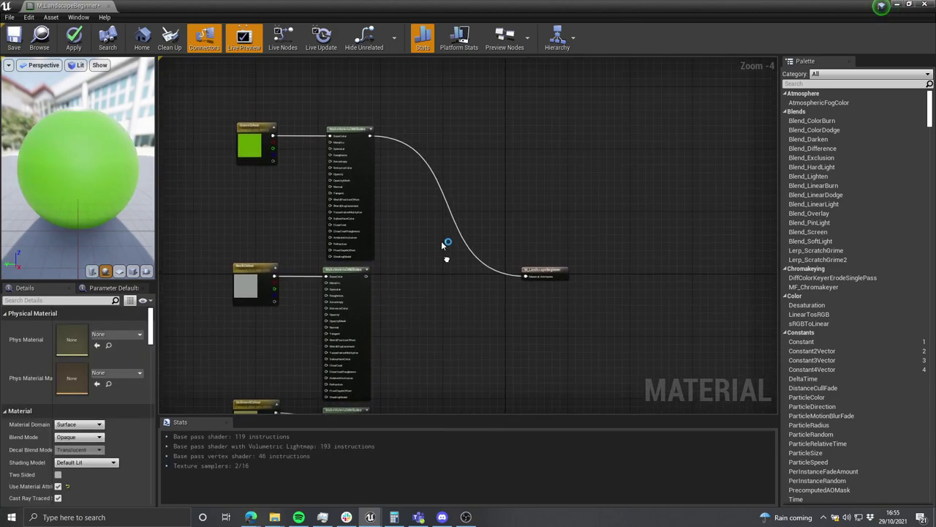
{"action": "right_click", "coordinate": [439, 244]}
{"action": "type", "text": "bledn"}
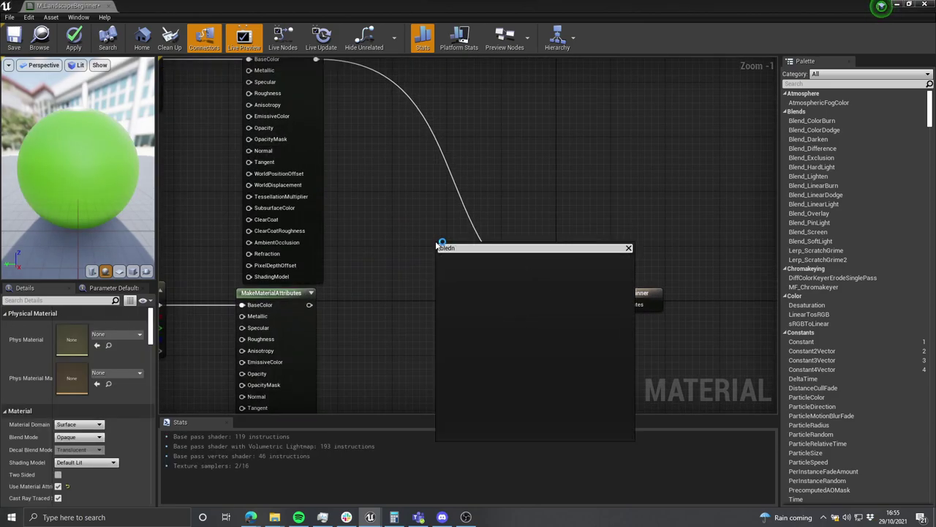
{"action": "key", "text": "BackSpace"}
{"action": "key", "text": "BackSpace"}
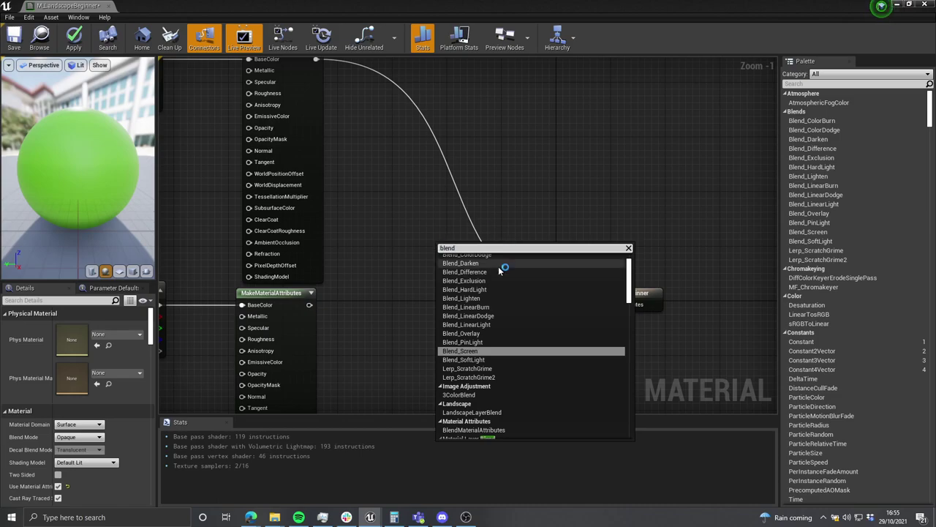
{"action": "left_click", "coordinate": [410, 267]}
Step: Add a BlendMaterialAttributes node and connect the grass attributes to A and the rock attributes to B
{"action": "right_click", "coordinate": [424, 249]}
{"action": "type", "text": "blend mater"}
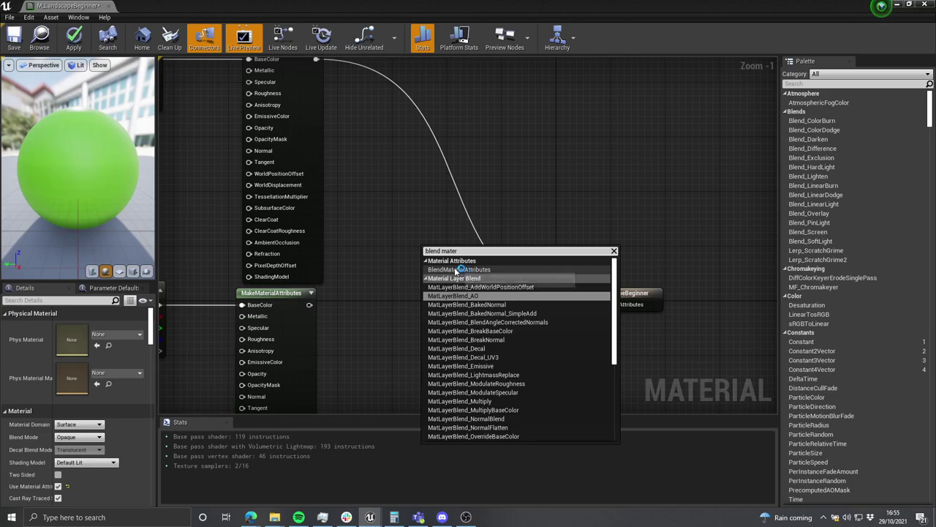
{"action": "left_click", "coordinate": [461, 271]}
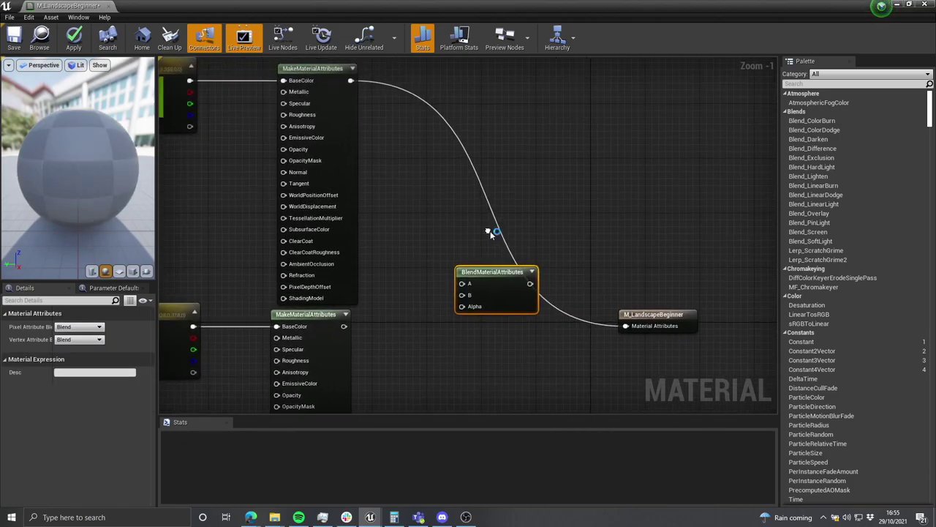
{"action": "left_click_drag", "start_coordinate": [353, 81], "coordinate": [370, 330]}
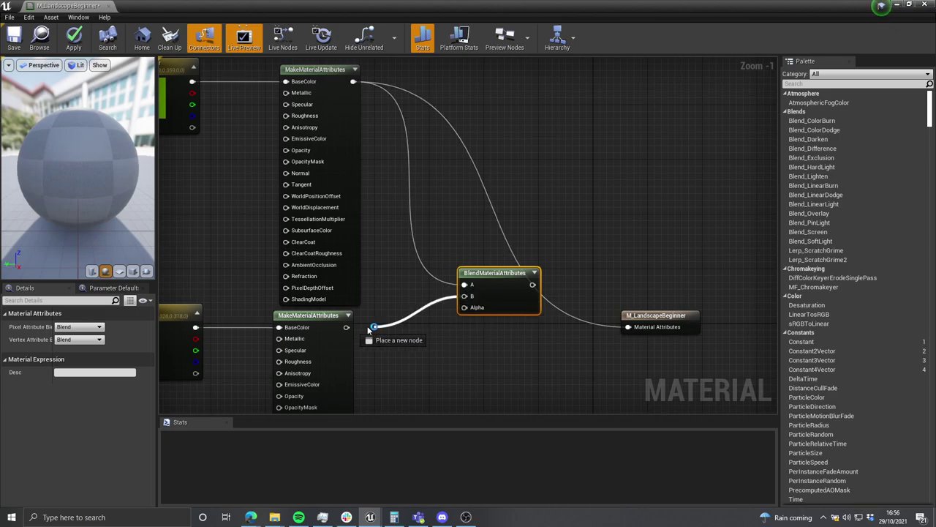
{"action": "scroll", "coordinate": [477, 315], "scroll_direction": "down", "scroll_amount": 2}
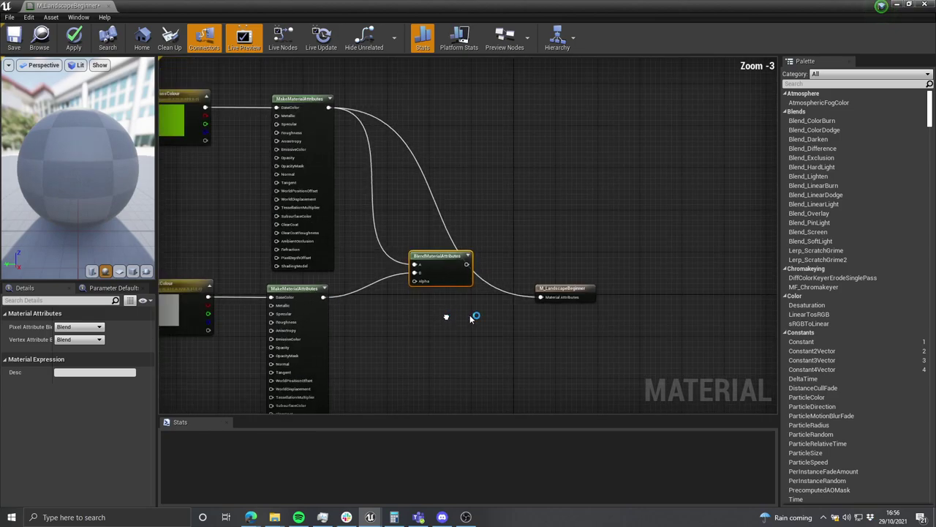
Step: Duplicate the BlendMaterialAttributes node, connecting the first blend's output to the copy's A and the sediment attributes to its B
{"action": "left_click", "coordinate": [668, 276]}
{"action": "left_click", "coordinate": [429, 269]}
{"action": "key", "text": "ctrl+c"}
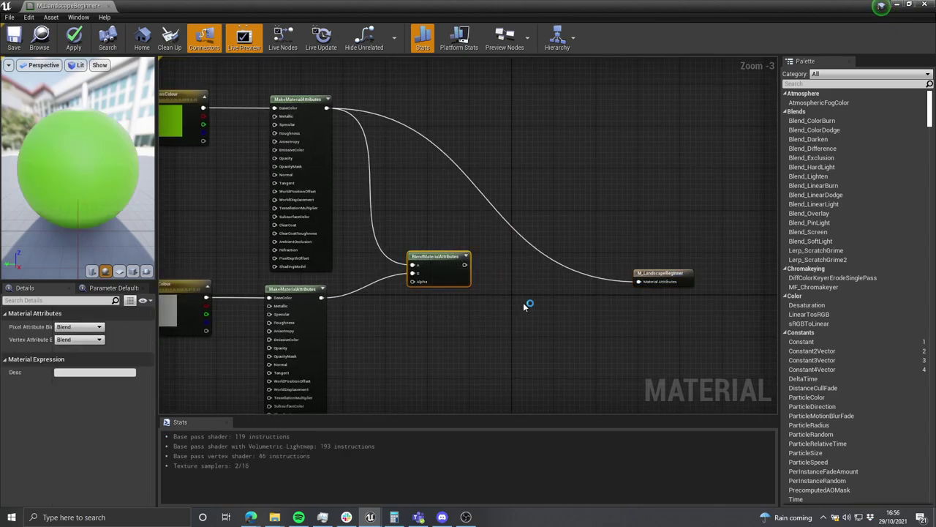
{"action": "key", "text": "ctrl+v"}
{"action": "left_click_drag", "start_coordinate": [471, 272], "coordinate": [466, 265]}
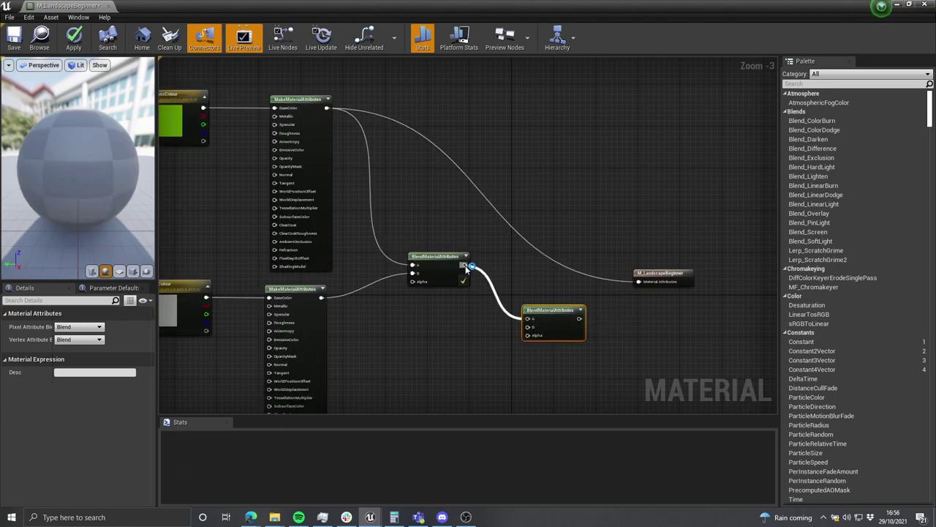
{"action": "right_click_drag", "start_coordinate": [488, 349], "coordinate": [547, 234]}
{"action": "left_click_drag", "start_coordinate": [598, 216], "coordinate": [384, 376]}
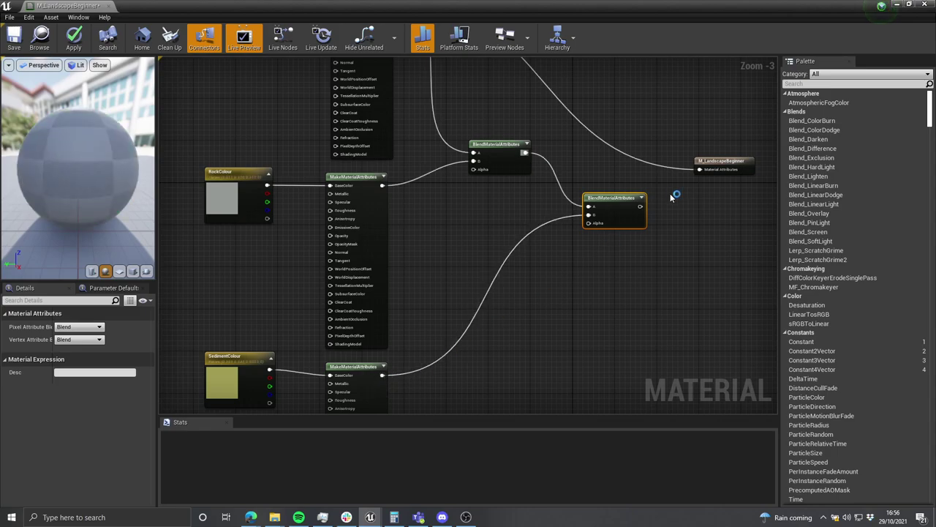
Step: Connect the second blend to M_LandscapeBeginner's Material Attributes and shift the blend and output nodes further from the layer nodes
{"action": "scroll", "coordinate": [684, 183], "scroll_direction": "up", "scroll_amount": 3}
{"action": "left_click_drag", "start_coordinate": [562, 257], "coordinate": [679, 243]}
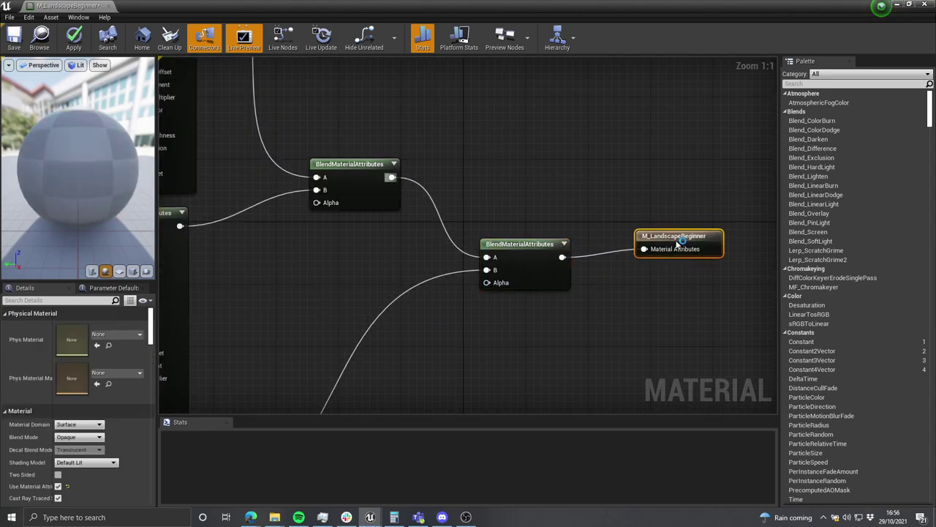
{"action": "scroll", "coordinate": [610, 209], "scroll_direction": "down", "scroll_amount": 6}
{"action": "left_click_drag", "start_coordinate": [661, 153], "coordinate": [526, 246]}
{"action": "scroll", "coordinate": [527, 201], "scroll_direction": "up", "scroll_amount": 1}
{"action": "left_click_drag", "start_coordinate": [524, 192], "coordinate": [592, 191]}
{"action": "right_click_drag", "start_coordinate": [561, 218], "coordinate": [612, 234]}
{"action": "left_click", "coordinate": [497, 255]}
Step: Add a LandscapeLayerSample node beneath the link between the rock attributes and the first blend
{"action": "scroll", "coordinate": [629, 193], "scroll_direction": "up", "scroll_amount": 4}
{"action": "right_click_drag", "start_coordinate": [631, 192], "coordinate": [431, 185]}
{"action": "right_click_drag", "start_coordinate": [536, 198], "coordinate": [508, 169]}
{"action": "right_click_drag", "start_coordinate": [383, 220], "coordinate": [430, 251]}
{"action": "mouse_move", "coordinate": [502, 241]}
{"action": "right_mouse_down"}
{"action": "mouse_move", "coordinate": [498, 276]}
{"action": "mouse_move", "coordinate": [502, 231]}
{"action": "right_mouse_up"}
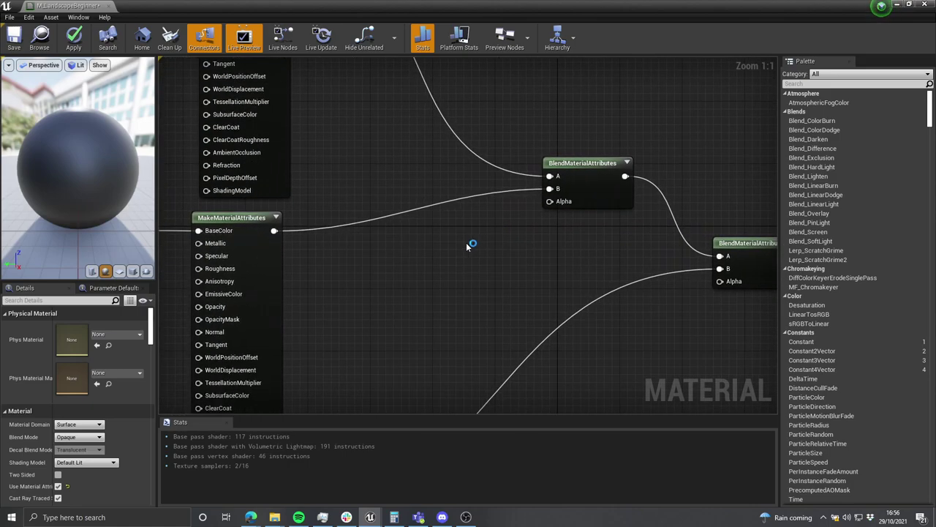
{"action": "right_click", "coordinate": [470, 245]}
{"action": "type", "text": "landscape"}
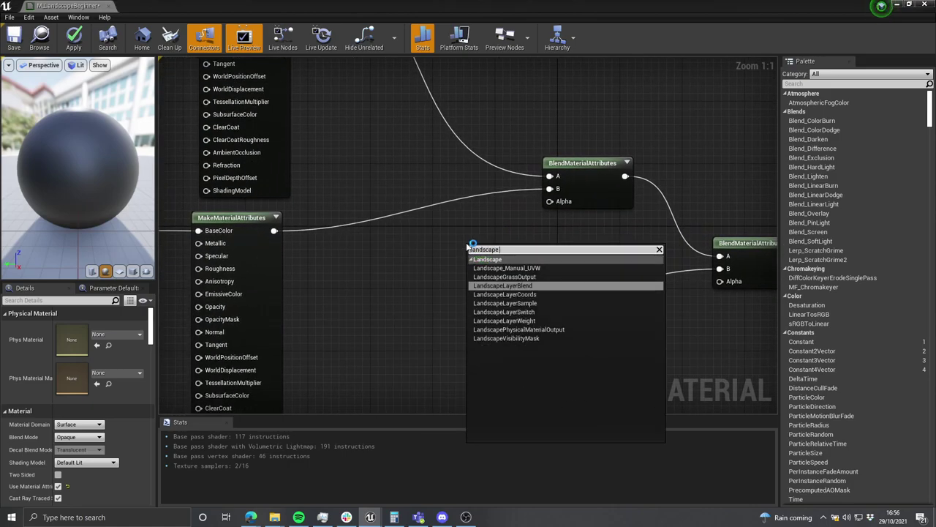
{"action": "type", "text": " layer lsa"}
{"action": "key", "text": "BackSpace"}
{"action": "type", "text": "sa"}
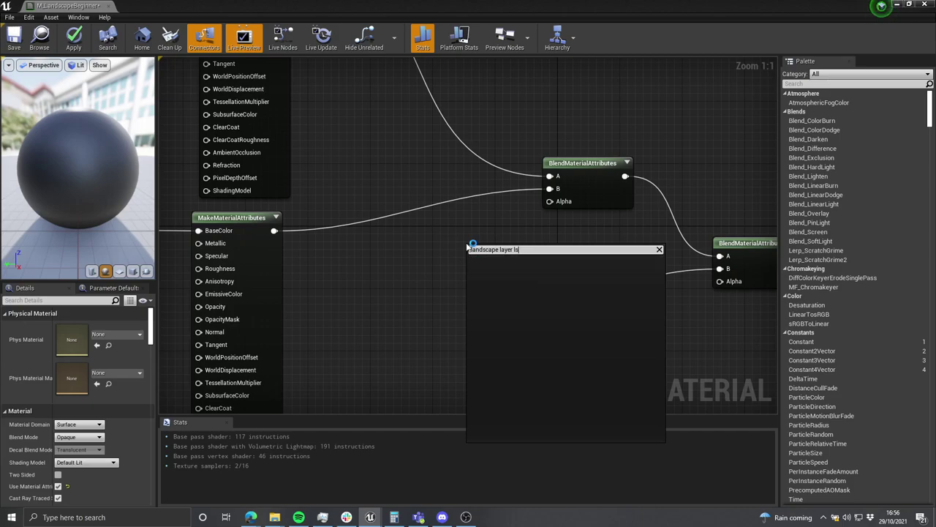
{"action": "key", "text": "BackSpace"}
{"action": "key", "text": "BackSpace"}
{"action": "type", "text": "sam"}
{"action": "key", "text": "Return"}
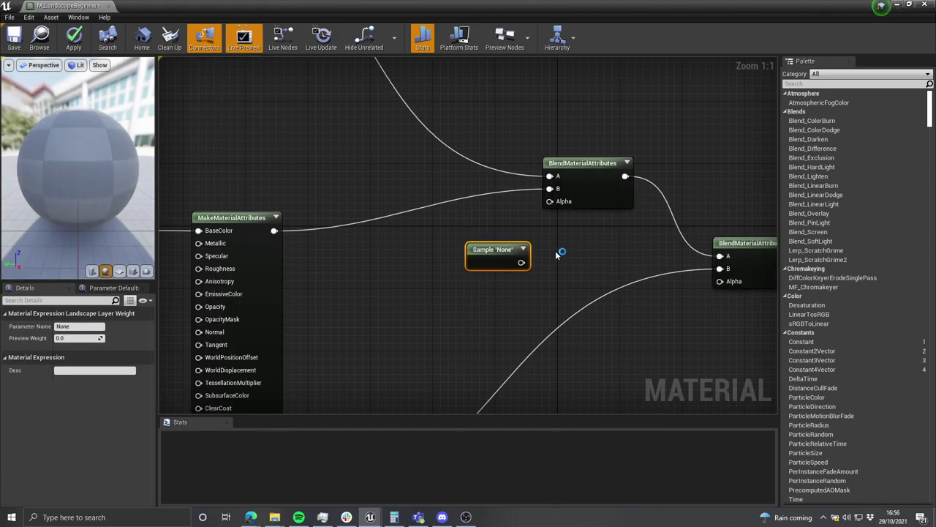
Step: Name the layer sample's parameter Grass and connect the node to the first blend's Alpha
{"action": "left_click", "coordinate": [77, 327]}
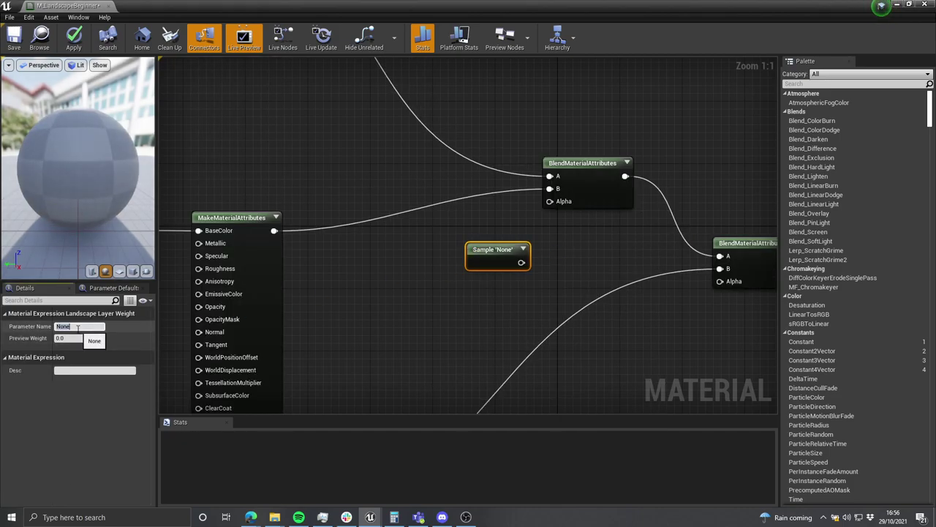
{"action": "type", "text": "Grass"}
{"action": "left_click", "coordinate": [498, 295]}
{"action": "left_click_drag", "start_coordinate": [550, 201], "coordinate": [522, 261]}
Step: Move the grass MakeMaterialAttributes node up and align it with the rock one below
{"action": "scroll", "coordinate": [429, 235], "scroll_direction": "down", "scroll_amount": 2}
{"action": "right_click_drag", "start_coordinate": [440, 234], "coordinate": [460, 271]}
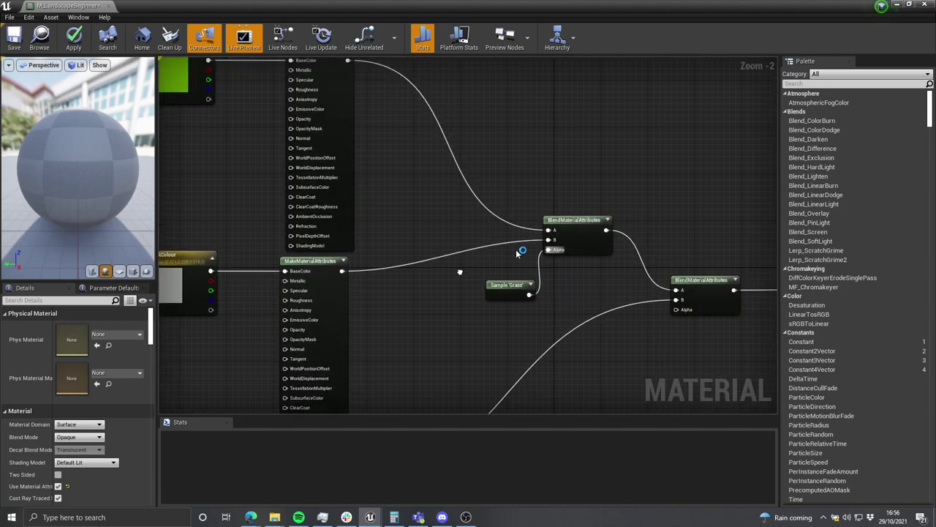
{"action": "scroll", "coordinate": [540, 236], "scroll_direction": "up", "scroll_amount": 2}
{"action": "scroll", "coordinate": [455, 223], "scroll_direction": "down", "scroll_amount": 1}
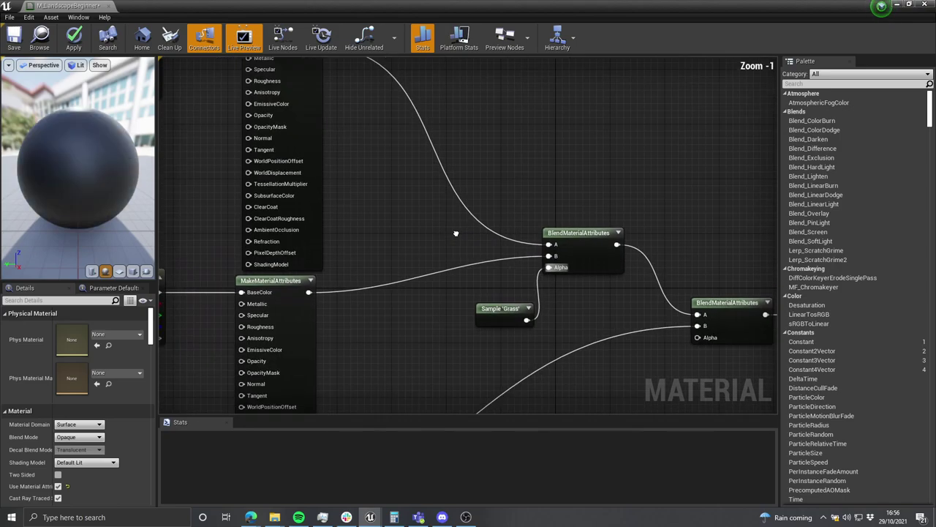
{"action": "right_click_drag", "start_coordinate": [520, 204], "coordinate": [601, 310]}
{"action": "scroll", "coordinate": [549, 241], "scroll_direction": "down", "scroll_amount": 2}
{"action": "scroll", "coordinate": [288, 183], "scroll_direction": "up", "scroll_amount": 3}
{"action": "left_click_drag", "start_coordinate": [247, 136], "coordinate": [485, 210]}
{"action": "scroll", "coordinate": [570, 273], "scroll_direction": "down", "scroll_amount": 3}
{"action": "scroll", "coordinate": [418, 267], "scroll_direction": "up", "scroll_amount": 4}
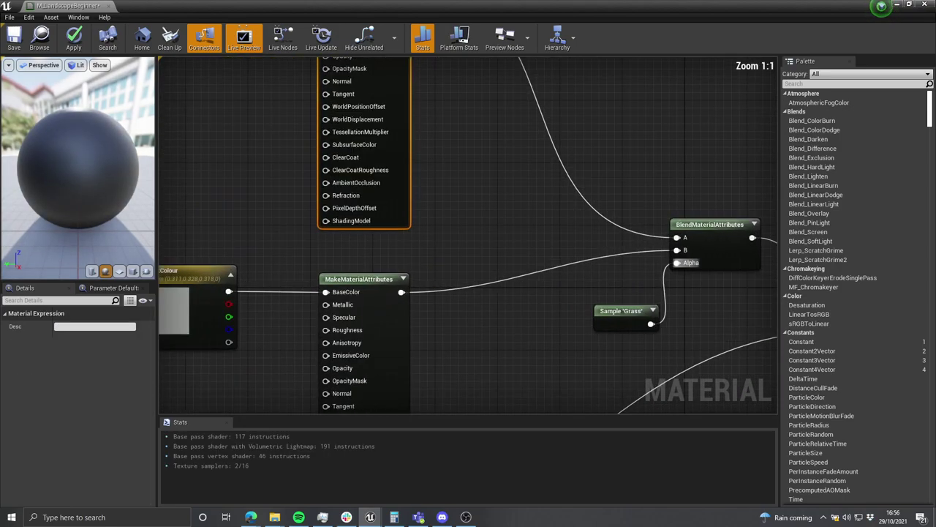
{"action": "left_click_drag", "start_coordinate": [386, 167], "coordinate": [583, 229]}
{"action": "right_click_drag", "start_coordinate": [635, 199], "coordinate": [300, 219]}
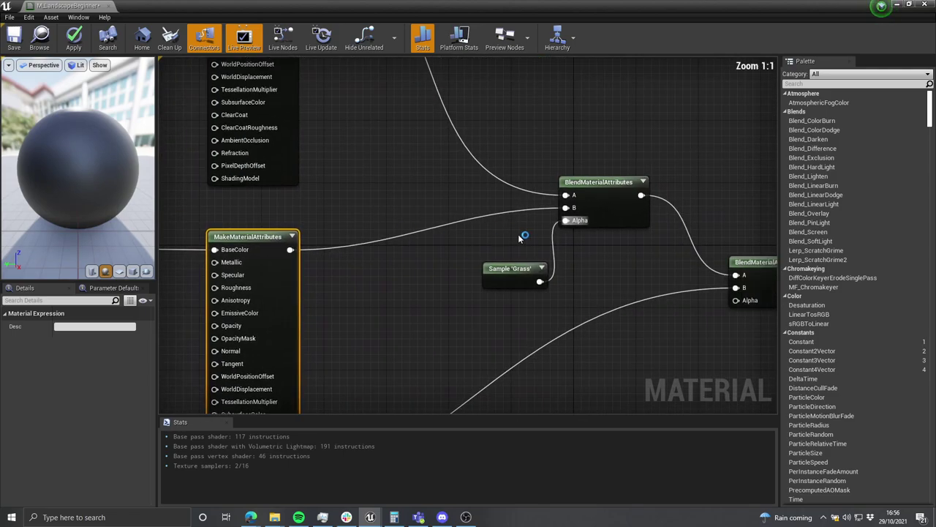
Step: Rename the parameter of the layer sample feeding the first blend to Rock
{"action": "right_click_drag", "start_coordinate": [523, 236], "coordinate": [503, 228]}
{"action": "left_click_drag", "start_coordinate": [502, 234], "coordinate": [462, 285]}
{"action": "left_click", "coordinate": [78, 327]}
{"action": "type", "text": "Rock"}
{"action": "key", "text": "Return"}
{"action": "left_click", "coordinate": [538, 312]}
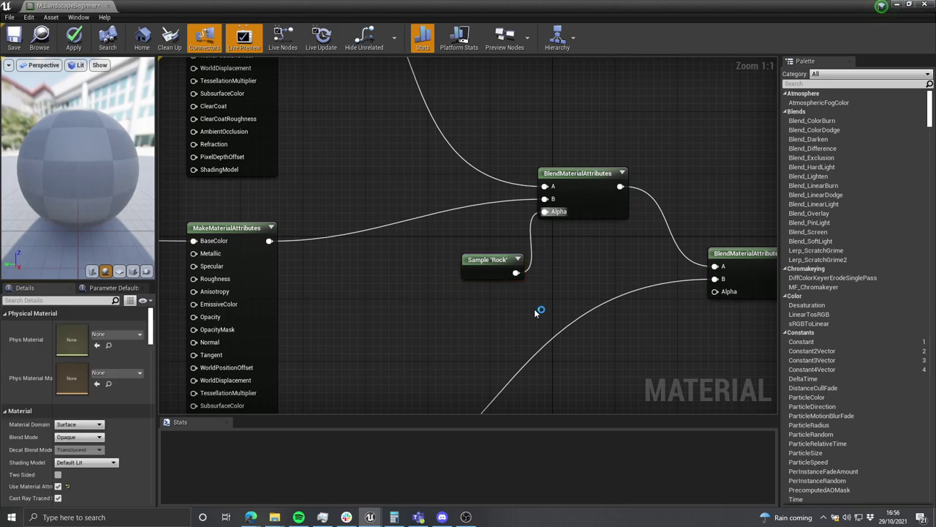
Step: Duplicate the Rock layer sample beside the grass attributes node and rename the copy's parameter to Grass
{"action": "left_click", "coordinate": [486, 270]}
{"action": "scroll", "coordinate": [533, 339], "scroll_direction": "down", "scroll_amount": 2}
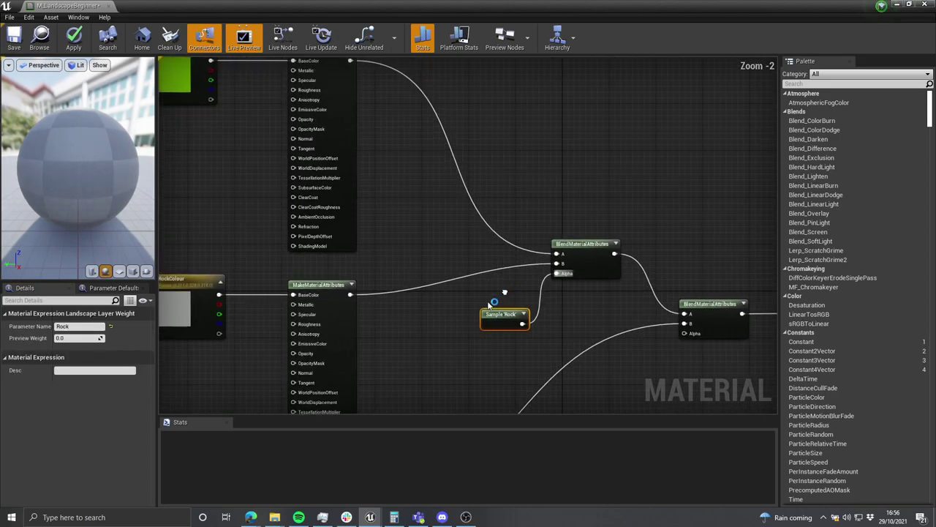
{"action": "right_click_drag", "start_coordinate": [473, 128], "coordinate": [495, 200]}
{"action": "key", "text": "ctrl+v"}
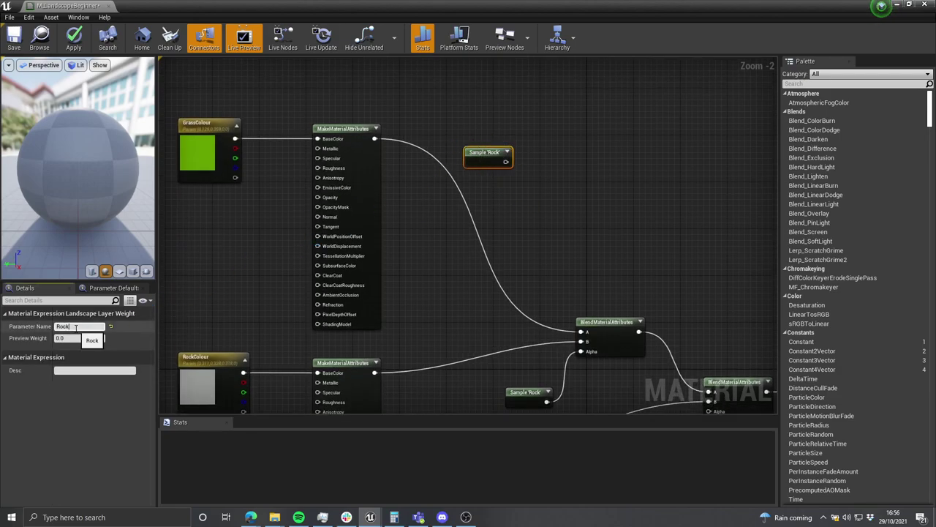
{"action": "left_click", "coordinate": [76, 327]}
{"action": "type", "text": "Grass"}
{"action": "key", "text": "Return"}
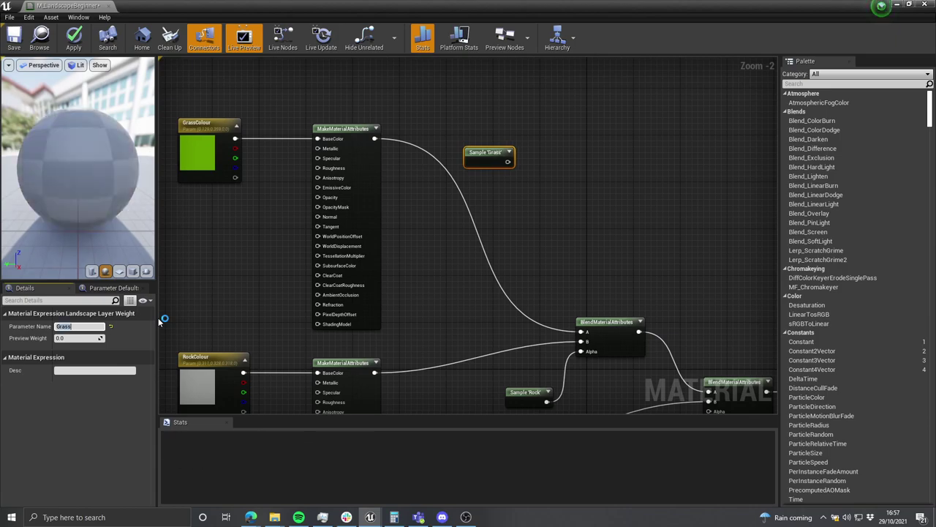
Step: Duplicate the BlendMaterialAttributes node and place the copy beside the Grass layer sample
{"action": "left_click", "coordinate": [565, 192]}
{"action": "right_click_drag", "start_coordinate": [589, 259], "coordinate": [552, 242]}
{"action": "left_click_drag", "start_coordinate": [552, 243], "coordinate": [613, 327]}
{"action": "key", "text": "ctrl+c"}
{"action": "key", "text": "ctrl+v"}
{"action": "right_click_drag", "start_coordinate": [538, 155], "coordinate": [558, 191]}
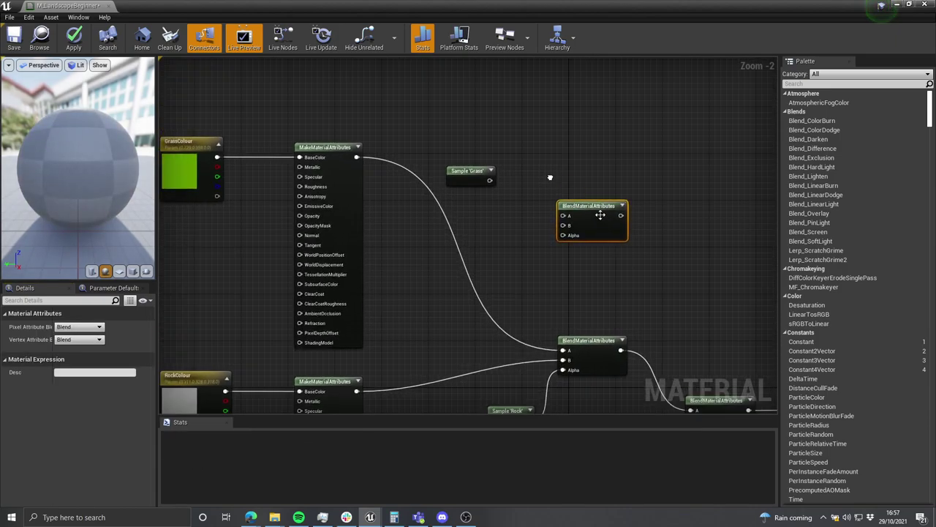
{"action": "left_click_drag", "start_coordinate": [600, 213], "coordinate": [581, 166]}
Step: Connect the grass attributes to the new blend's B and the Grass layer sample to its Alpha
{"action": "left_click", "coordinate": [366, 169]}
{"action": "left_click_drag", "start_coordinate": [358, 160], "coordinate": [371, 168]}
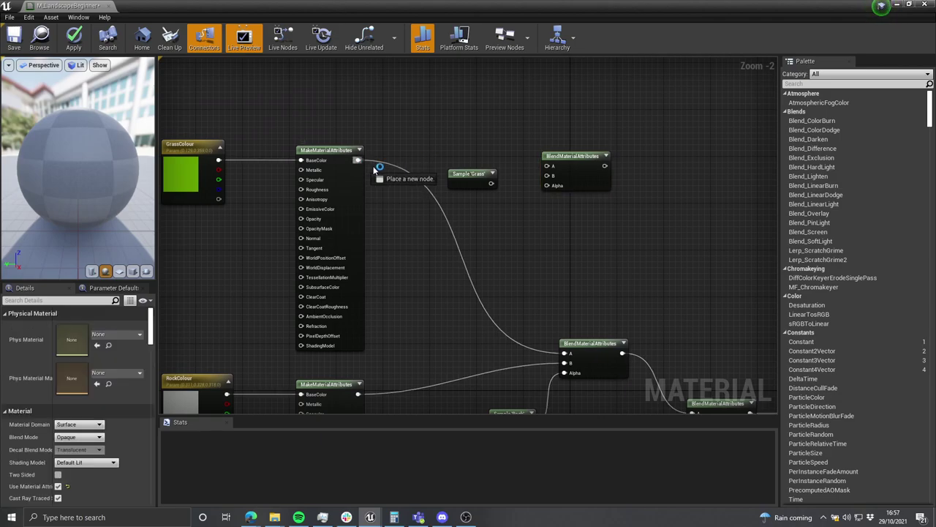
{"action": "left_click_drag", "start_coordinate": [447, 160], "coordinate": [550, 178]}
{"action": "left_click_drag", "start_coordinate": [469, 177], "coordinate": [497, 198]}
{"action": "left_click_drag", "start_coordinate": [561, 181], "coordinate": [550, 184]}
Step: Duplicate the grass MakeMaterialAttributes node and place the copy above the grass layer nodes
{"action": "scroll", "coordinate": [483, 140], "scroll_direction": "down", "scroll_amount": 1}
{"action": "right_click_drag", "start_coordinate": [483, 140], "coordinate": [525, 232]}
{"action": "left_click", "coordinate": [387, 247]}
{"action": "key", "text": "ctrl+d"}
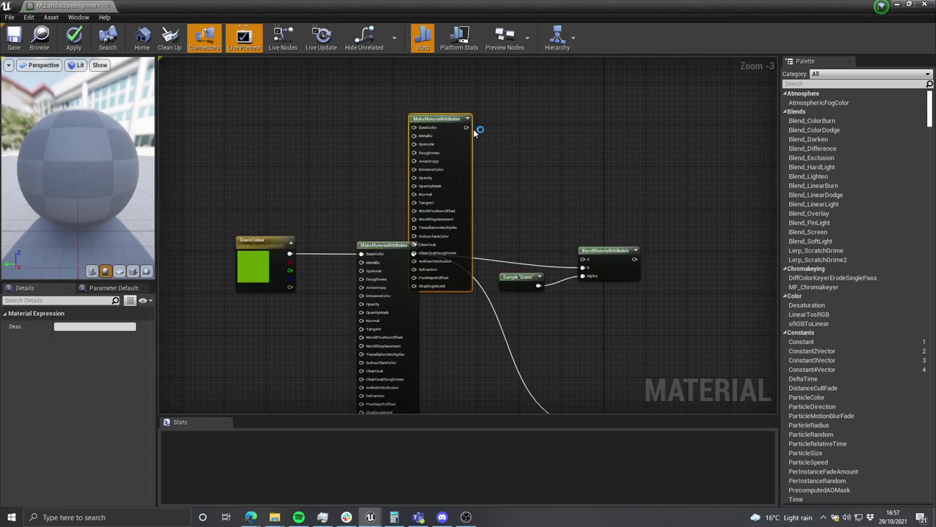
{"action": "scroll", "coordinate": [508, 153], "scroll_direction": "down", "scroll_amount": 1}
{"action": "left_click_drag", "start_coordinate": [468, 184], "coordinate": [472, 133]}
{"action": "right_click_drag", "start_coordinate": [506, 138], "coordinate": [501, 158]}
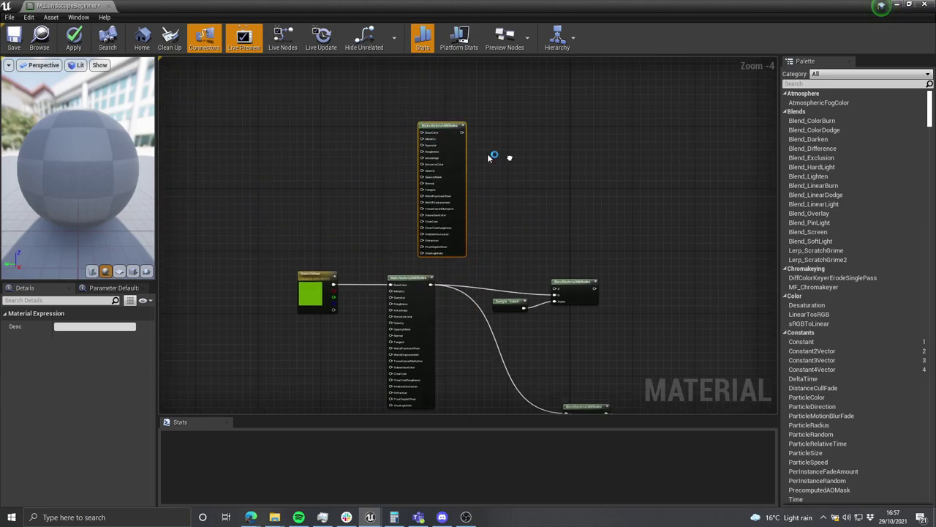
Step: Add a Constant node with value 0 and connect it to the new MakeMaterialAttributes node's BaseColor
{"action": "key", "text": "1"}
{"action": "left_click", "coordinate": [383, 124]}
{"action": "scroll", "coordinate": [397, 122], "scroll_direction": "up", "scroll_amount": 3}
{"action": "left_click_drag", "start_coordinate": [379, 137], "coordinate": [437, 142]}
{"action": "right_click_drag", "start_coordinate": [555, 213], "coordinate": [470, 163]}
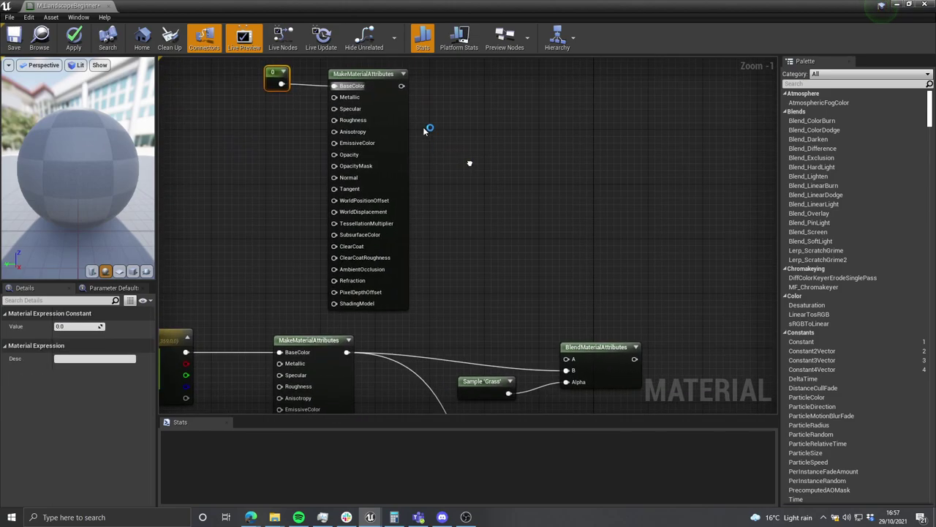
Step: Connect the black base MakeMaterialAttributes output to the A input of the grass BlendMaterialAttributes node
{"action": "scroll", "coordinate": [413, 106], "scroll_direction": "down", "scroll_amount": 1}
{"action": "left_click_drag", "start_coordinate": [405, 96], "coordinate": [554, 331]}
{"action": "left_click", "coordinate": [635, 256]}
{"action": "right_click_drag", "start_coordinate": [469, 172], "coordinate": [505, 208]}
{"action": "left_click_drag", "start_coordinate": [488, 196], "coordinate": [337, 116]}
{"action": "left_click", "coordinate": [592, 256]}
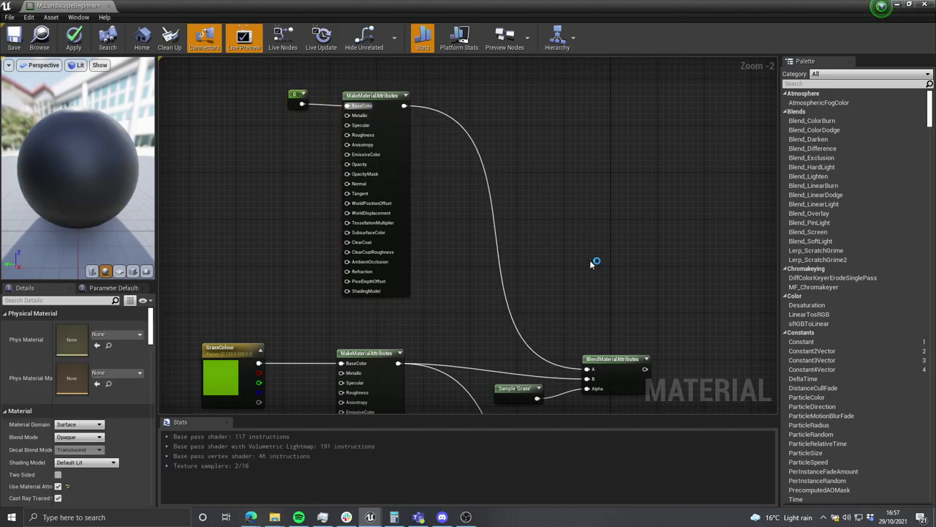
Step: Connect the grass blend's output to the A input of the rock BlendMaterialAttributes node
{"action": "scroll", "coordinate": [527, 182], "scroll_direction": "down", "scroll_amount": 2}
{"action": "scroll", "coordinate": [520, 220], "scroll_direction": "up", "scroll_amount": 2}
{"action": "scroll", "coordinate": [520, 219], "scroll_direction": "up", "scroll_amount": 2}
{"action": "scroll", "coordinate": [540, 242], "scroll_direction": "down", "scroll_amount": 4}
{"action": "left_click_drag", "start_coordinate": [535, 184], "coordinate": [507, 331]}
{"action": "scroll", "coordinate": [512, 334], "scroll_direction": "up", "scroll_amount": 4}
{"action": "scroll", "coordinate": [585, 241], "scroll_direction": "down", "scroll_amount": 7}
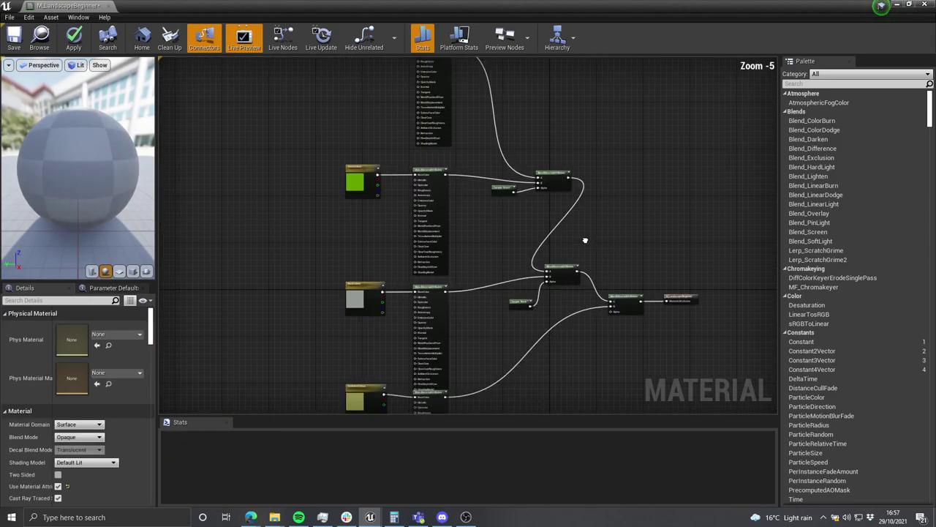
Step: Space out the graph by moving the rock blend, Rock layer sample, final blend and material output away from the grass blend
{"action": "left_click_drag", "start_coordinate": [468, 277], "coordinate": [459, 281]}
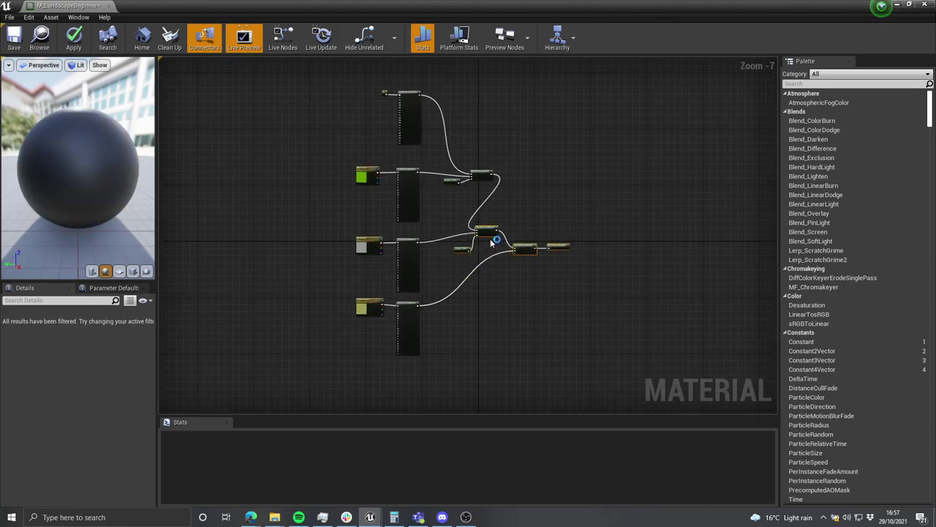
{"action": "left_click_drag", "start_coordinate": [492, 231], "coordinate": [520, 230]}
{"action": "left_click", "coordinate": [559, 218]}
{"action": "left_click_drag", "start_coordinate": [616, 221], "coordinate": [556, 266]}
{"action": "scroll", "coordinate": [556, 267], "scroll_direction": "up", "scroll_amount": 7}
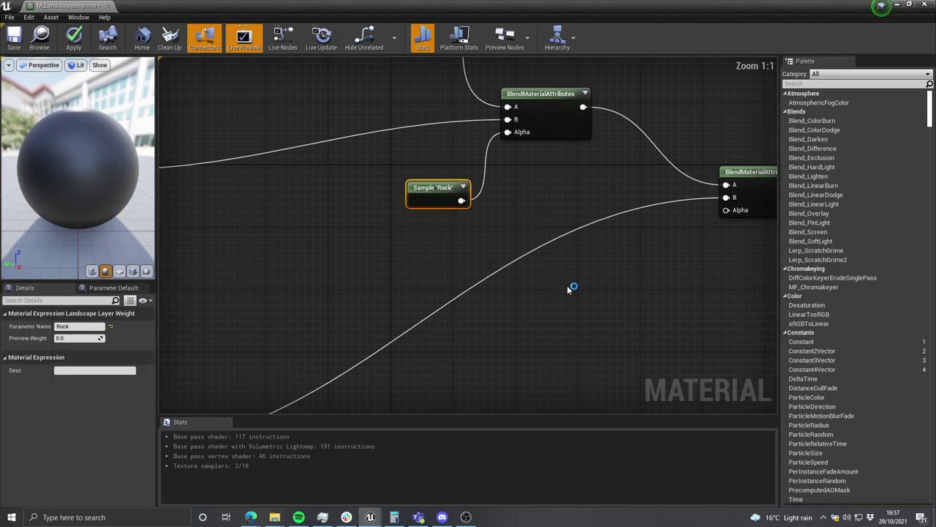
{"action": "scroll", "coordinate": [545, 215], "scroll_direction": "down", "scroll_amount": 9}
{"action": "right_click_drag", "start_coordinate": [542, 221], "coordinate": [531, 258]}
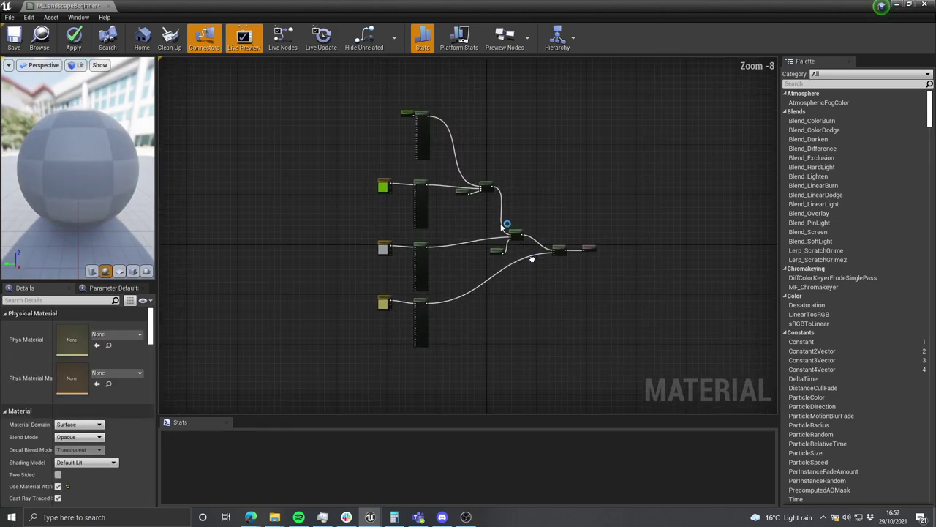
Step: Duplicate the Rock layer sample below the final blend and set the copy's parameter name to Sediment
{"action": "scroll", "coordinate": [530, 258], "scroll_direction": "up", "scroll_amount": 8}
{"action": "left_click_drag", "start_coordinate": [498, 230], "coordinate": [378, 267]}
{"action": "key", "text": "ctrl+c"}
{"action": "key", "text": "ctrl+v"}
{"action": "right_click_drag", "start_coordinate": [505, 330], "coordinate": [439, 263]}
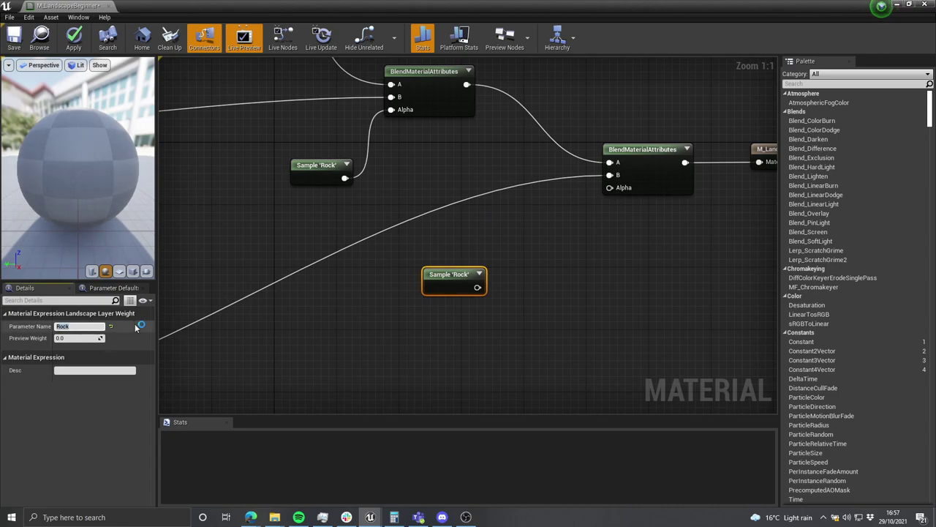
{"action": "type", "text": "Sediment"}
{"action": "key", "text": "Return"}
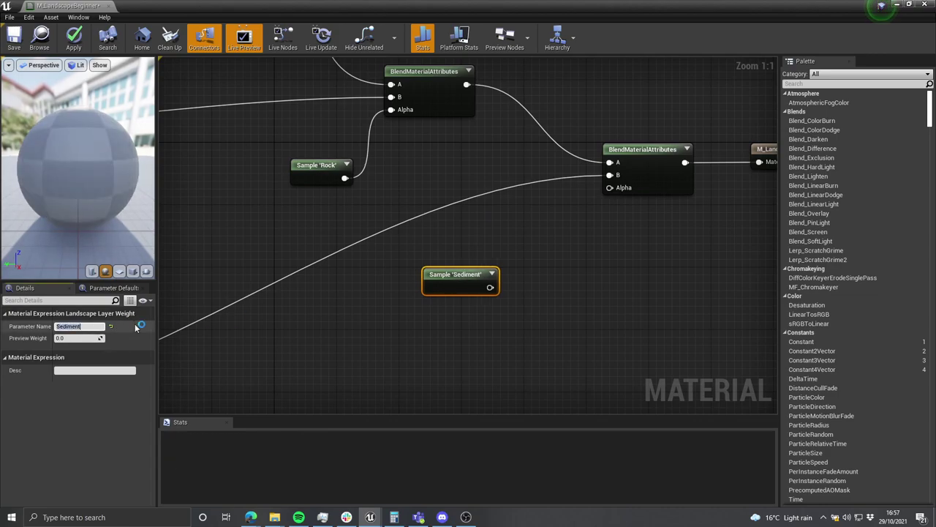
Step: Connect the Sediment layer sample to the Alpha input of the final BlendMaterialAttributes node
{"action": "left_click", "coordinate": [532, 271]}
{"action": "left_click_drag", "start_coordinate": [490, 287], "coordinate": [617, 189]}
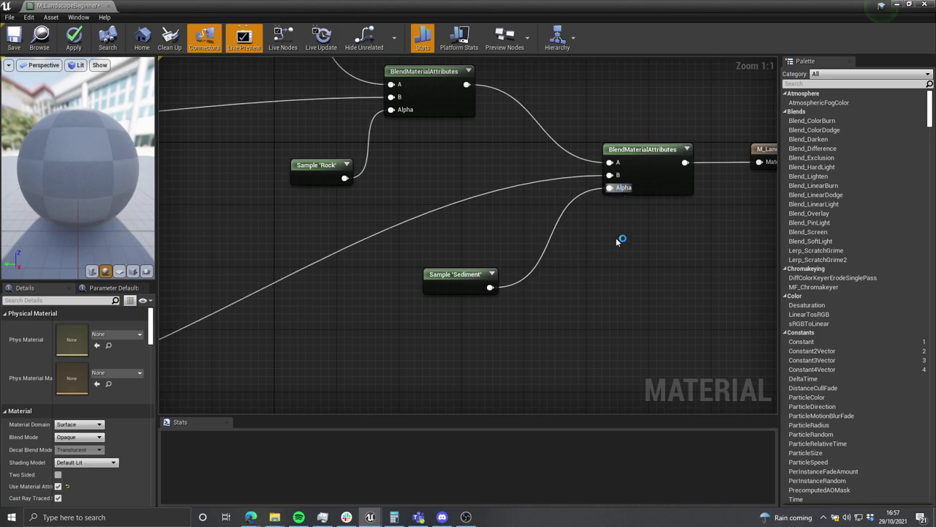
{"action": "scroll", "coordinate": [614, 242], "scroll_direction": "down", "scroll_amount": 9}
{"action": "right_click_drag", "start_coordinate": [556, 244], "coordinate": [551, 256]}
{"action": "right_click_drag", "start_coordinate": [549, 176], "coordinate": [536, 187]}
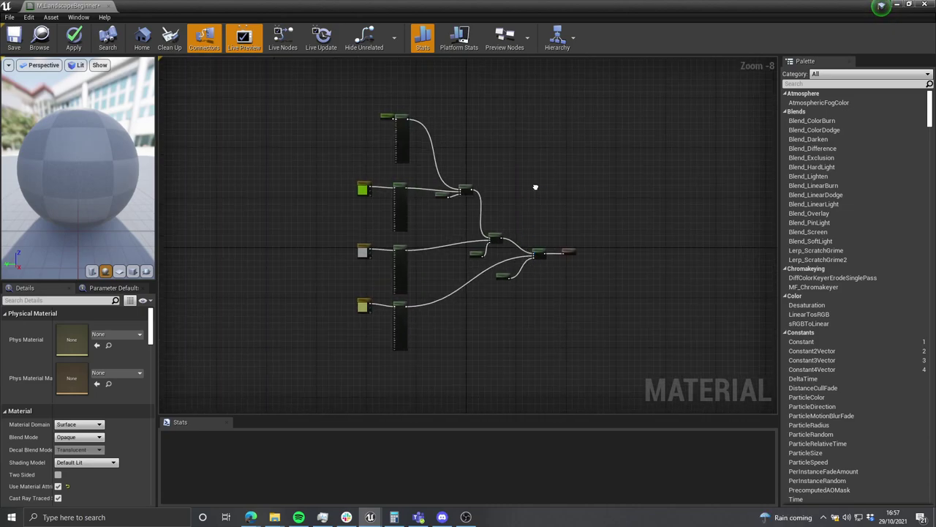
Step: Move the black base MakeMaterialAttributes node slightly closer to its Constant node
{"action": "scroll", "coordinate": [405, 133], "scroll_direction": "up", "scroll_amount": 2}
{"action": "left_click_drag", "start_coordinate": [420, 138], "coordinate": [400, 134]}
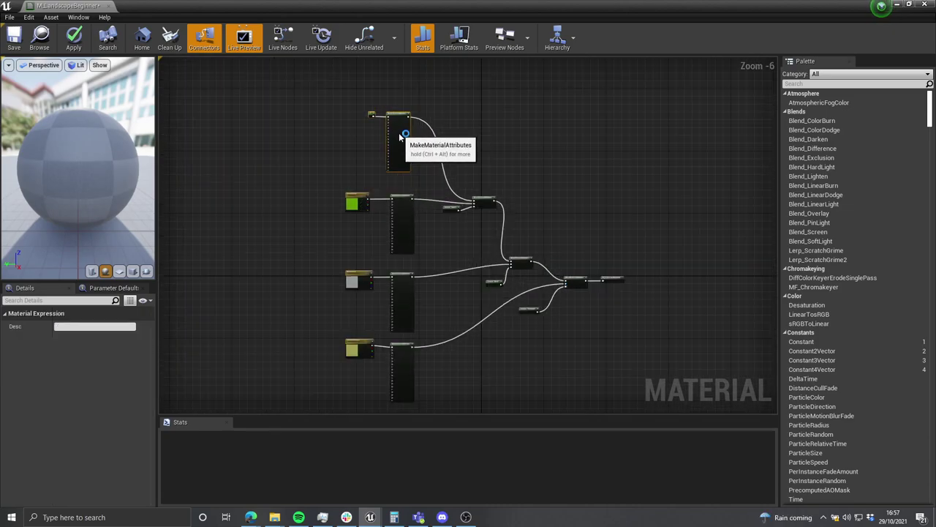
{"action": "left_click", "coordinate": [483, 144]}
{"action": "right_click_drag", "start_coordinate": [559, 215], "coordinate": [523, 202]}
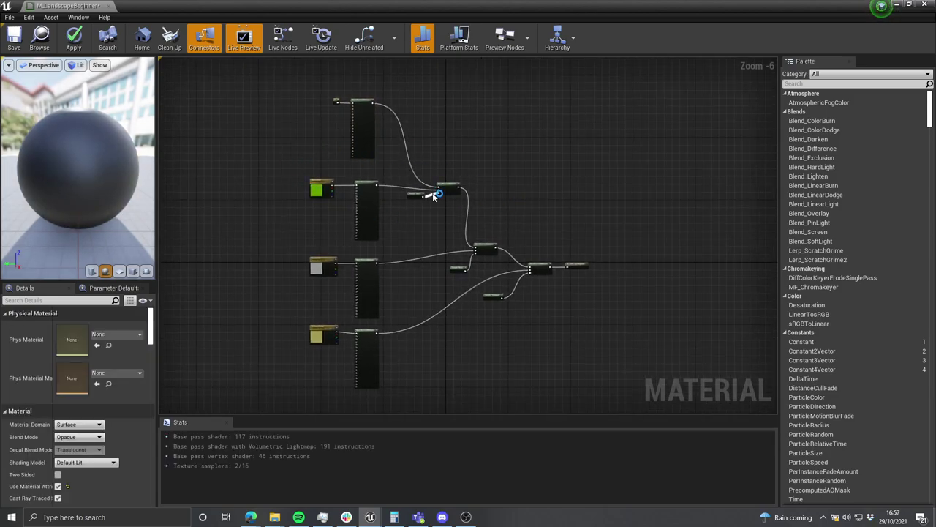
{"action": "right_click_drag", "start_coordinate": [543, 198], "coordinate": [524, 209]}
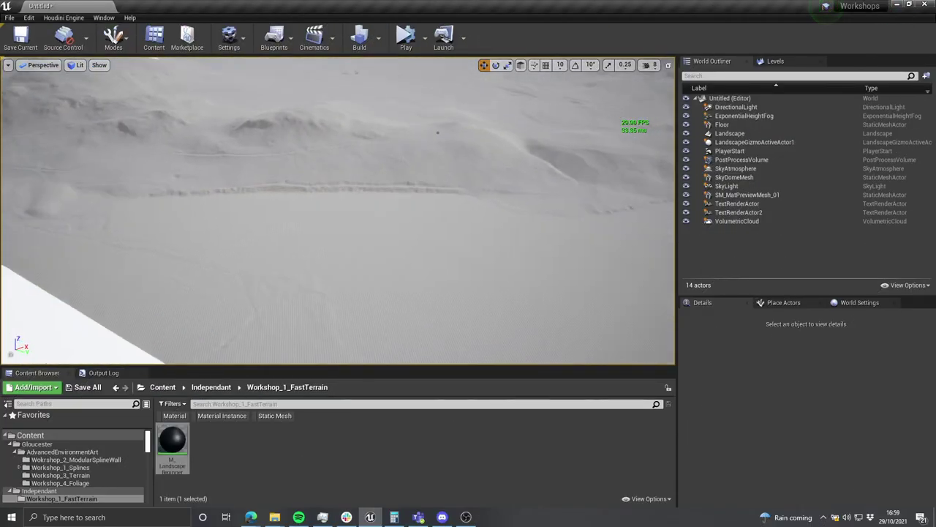
Step: Check the paint target layers in Landscape mode, and return to Select mode
{"action": "right_click_drag", "start_coordinate": [345, 212], "coordinate": [341, 188]}
{"action": "key", "text": "shift+2"}
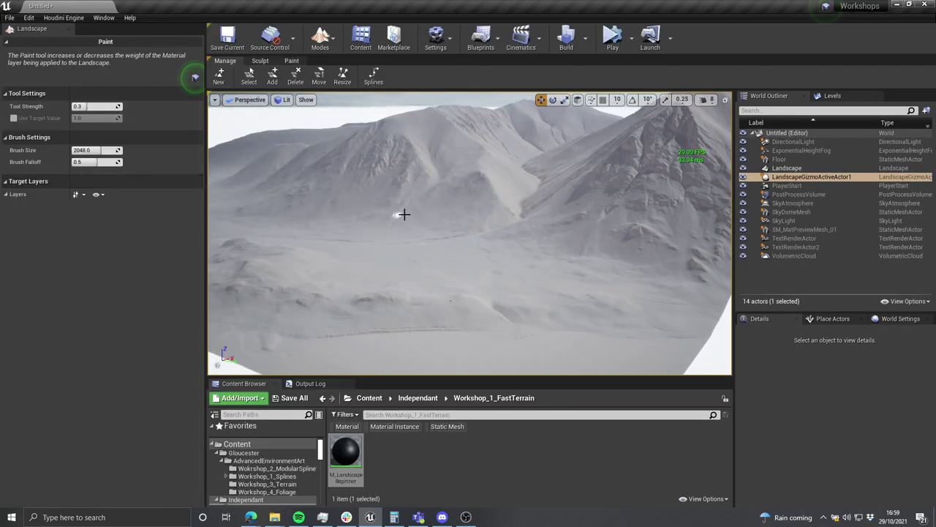
{"action": "mouse_move", "coordinate": [419, 214]}
{"action": "right_mouse_down"}
{"action": "mouse_move", "coordinate": [410, 215]}
{"action": "mouse_move", "coordinate": [417, 220]}
{"action": "right_mouse_up"}
{"action": "key", "text": "shift+1"}
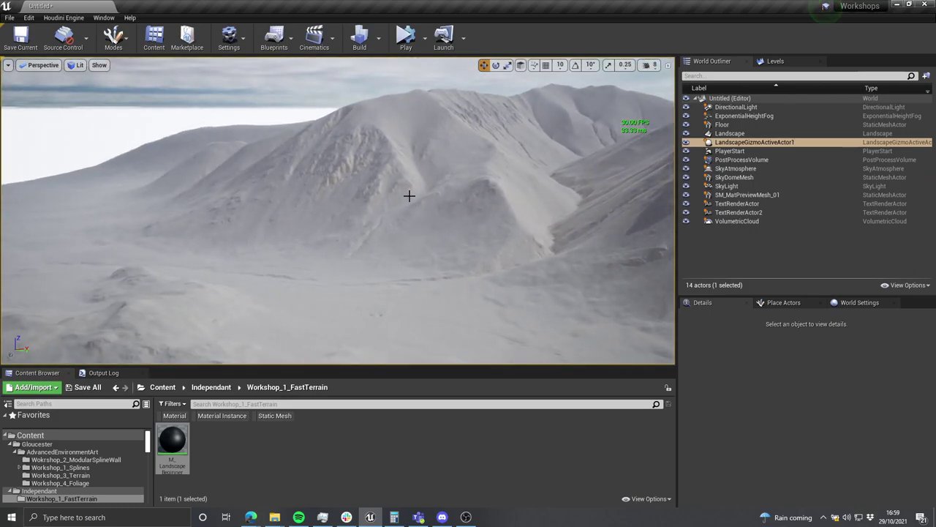
Step: Select the landscape, clear its details filter and assign M_LandscapeBeginner as its Landscape Material
{"action": "left_click", "coordinate": [461, 222]}
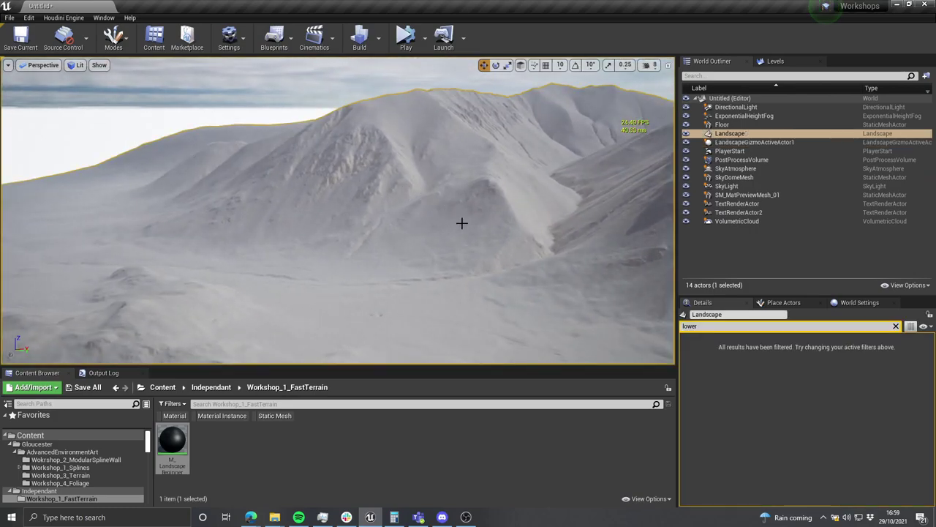
{"action": "left_click", "coordinate": [895, 327]}
{"action": "scroll", "coordinate": [735, 401], "scroll_direction": "down", "scroll_amount": 10}
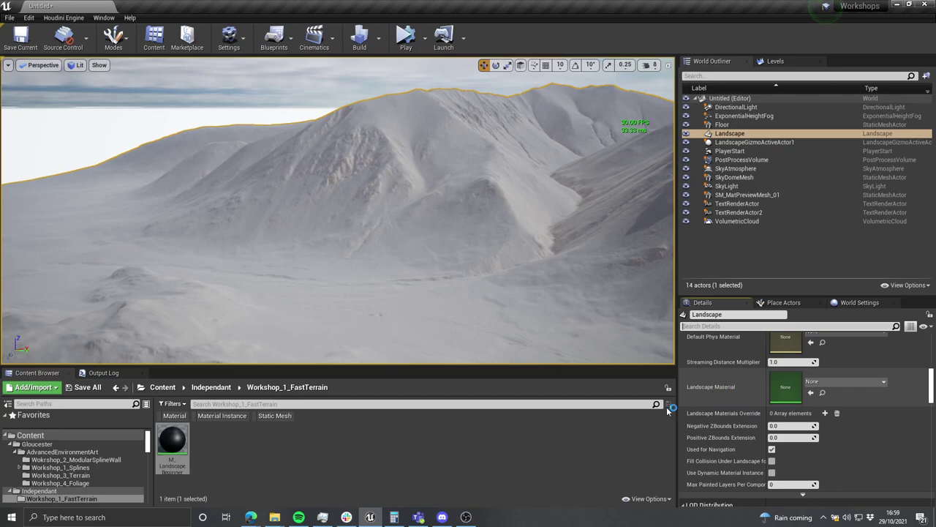
{"action": "left_click_drag", "start_coordinate": [172, 454], "coordinate": [790, 401]}
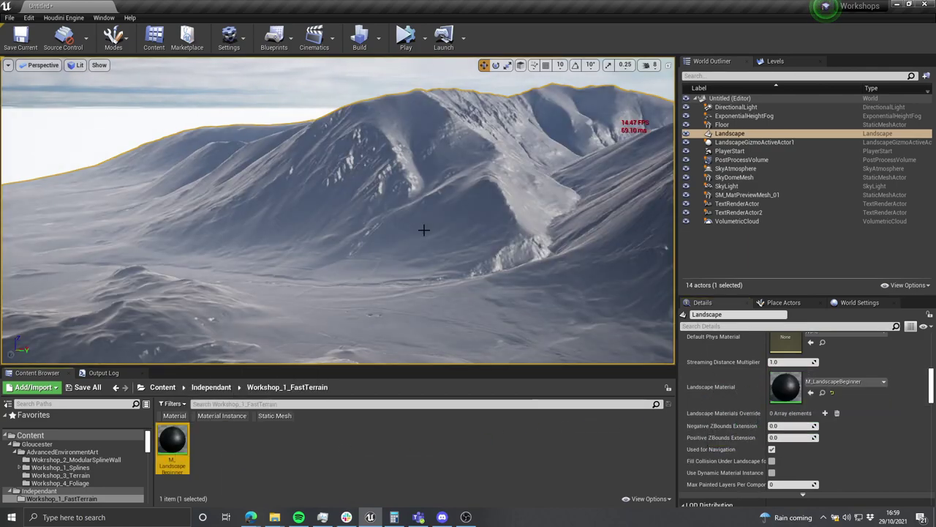
Step: Examine the mountain terrain with the newly applied material in a full-screen game view
{"action": "mouse_move", "coordinate": [424, 230]}
{"action": "right_mouse_down"}
{"action": "mouse_move", "coordinate": [400, 239]}
{"action": "mouse_move", "coordinate": [405, 199]}
{"action": "mouse_move", "coordinate": [308, 220]}
{"action": "mouse_move", "coordinate": [494, 207]}
{"action": "mouse_move", "coordinate": [373, 197]}
{"action": "mouse_move", "coordinate": [410, 227]}
{"action": "mouse_move", "coordinate": [424, 198]}
{"action": "right_mouse_up"}
{"action": "key", "text": "g"}
{"action": "key", "text": "F11"}
{"action": "key", "text": "w"}
{"action": "key", "text": "s"}
{"action": "key", "text": "w"}
{"action": "key", "text": "s"}
{"action": "key", "text": "w"}
{"action": "key", "text": "w"}
{"action": "key", "text": "w"}
{"action": "right_click_drag", "start_coordinate": [461, 237], "coordinate": [458, 237]}
{"action": "key", "text": "F11"}
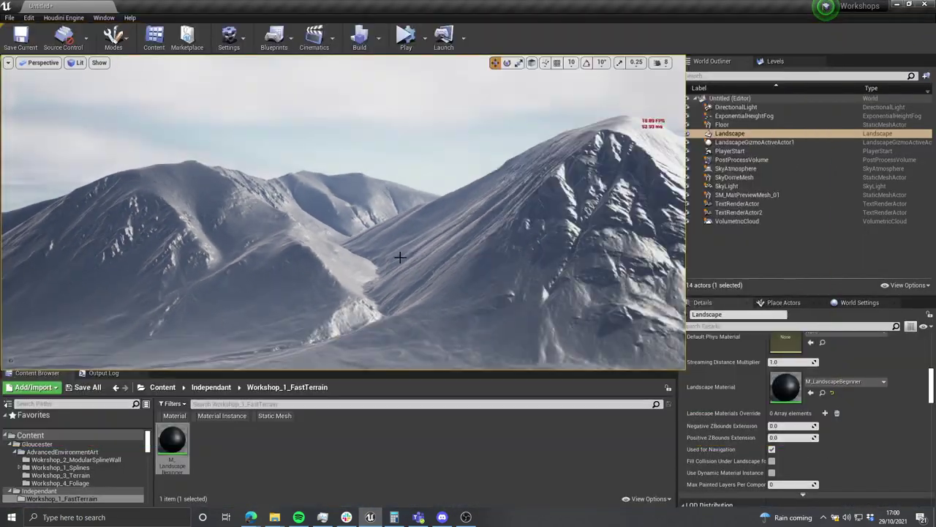
{"action": "right_click_drag", "start_coordinate": [396, 262], "coordinate": [399, 278]}
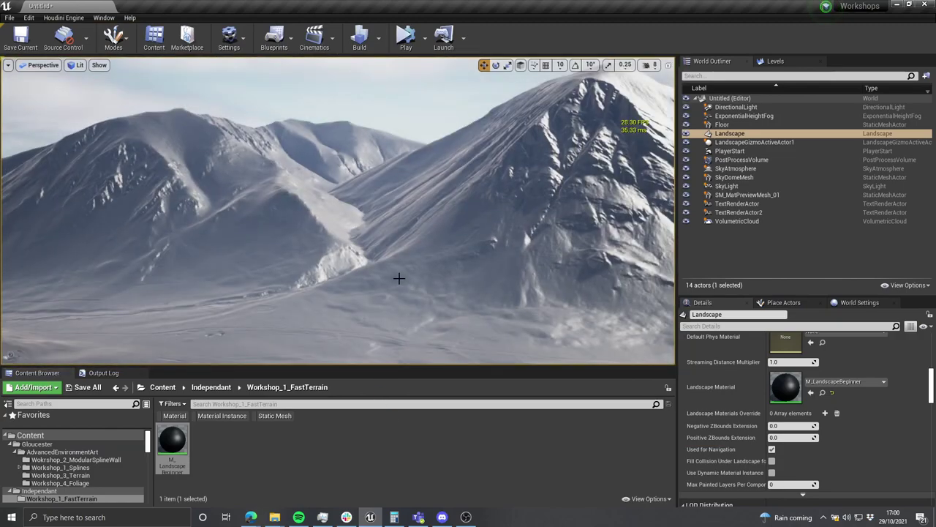
Step: In Landscape paint mode, create a weight-blended Rock_LayerInfo for the Rock layer in the Workshop_1_FastTerrain folder
{"action": "key", "text": "shift+2"}
{"action": "right_click_drag", "start_coordinate": [406, 229], "coordinate": [410, 236]}
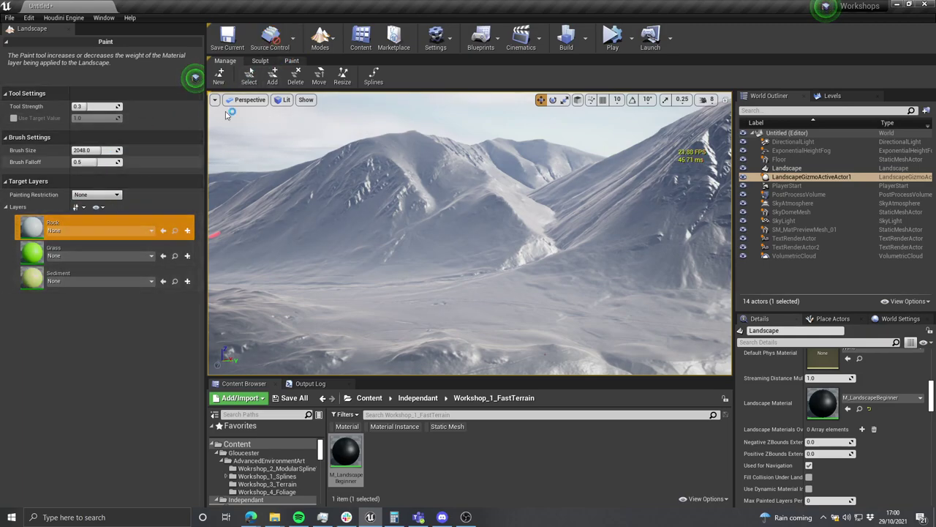
{"action": "left_click", "coordinate": [291, 60]}
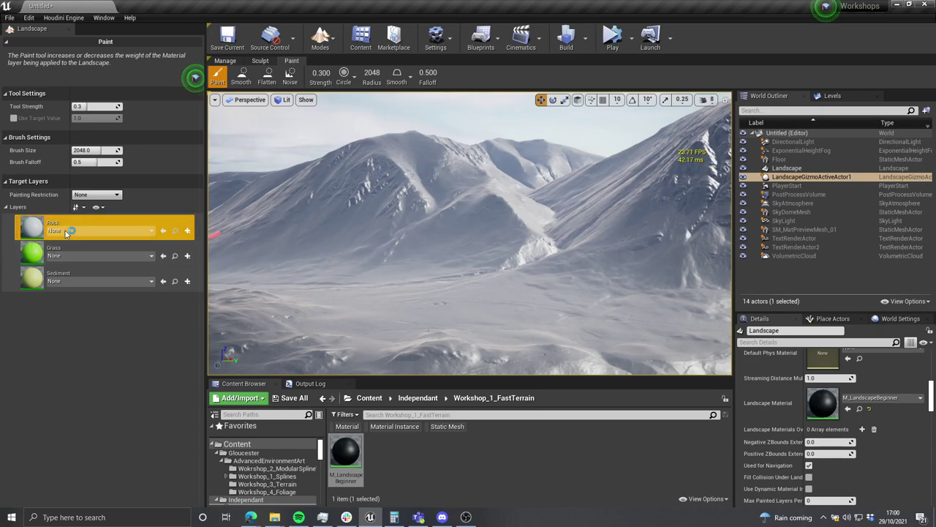
{"action": "left_click", "coordinate": [187, 230]}
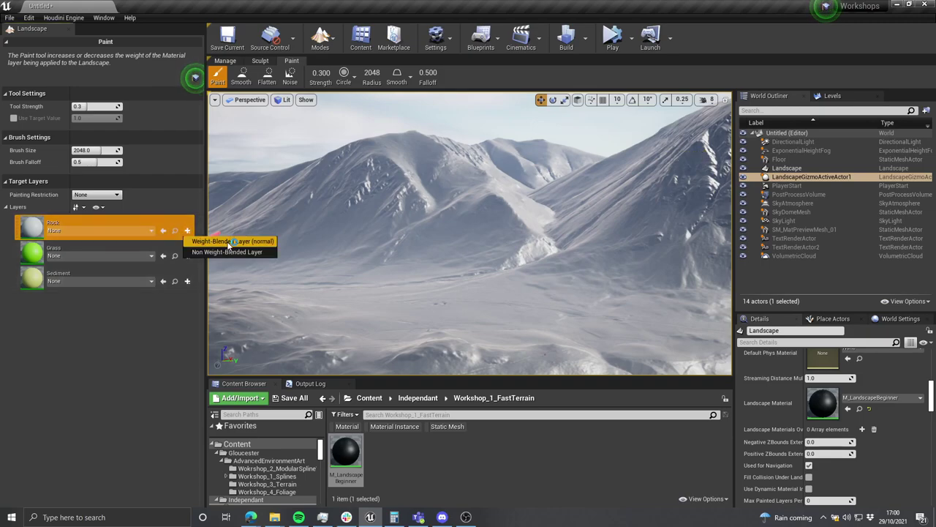
{"action": "left_click", "coordinate": [229, 241]}
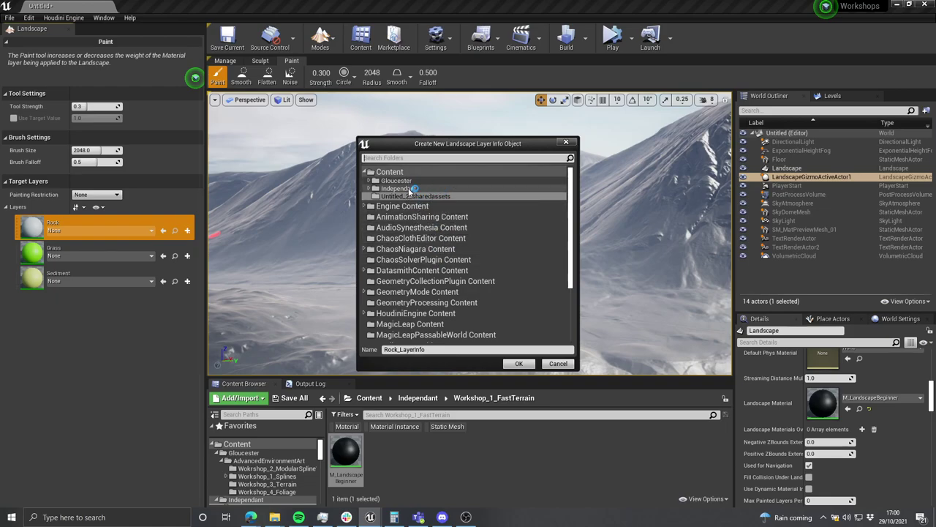
{"action": "left_click", "coordinate": [371, 189]}
{"action": "left_click", "coordinate": [413, 196]}
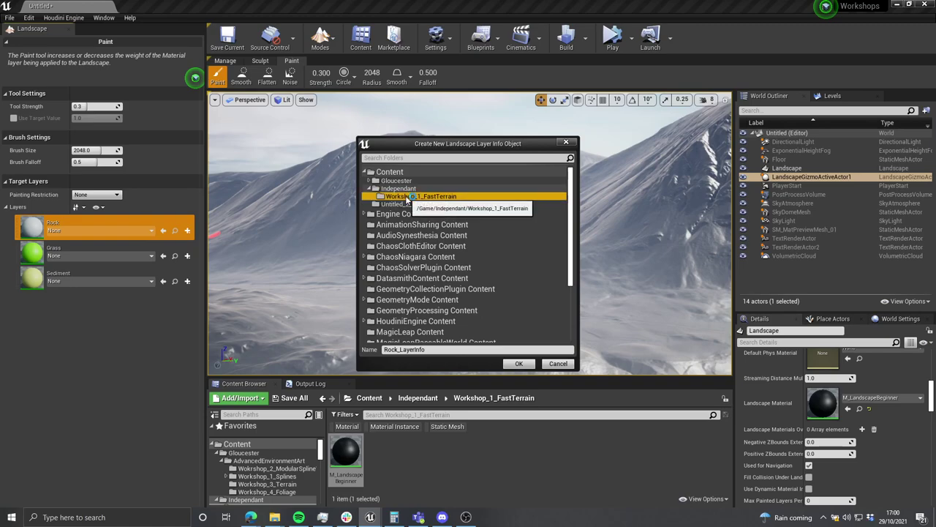
{"action": "left_click", "coordinate": [515, 362]}
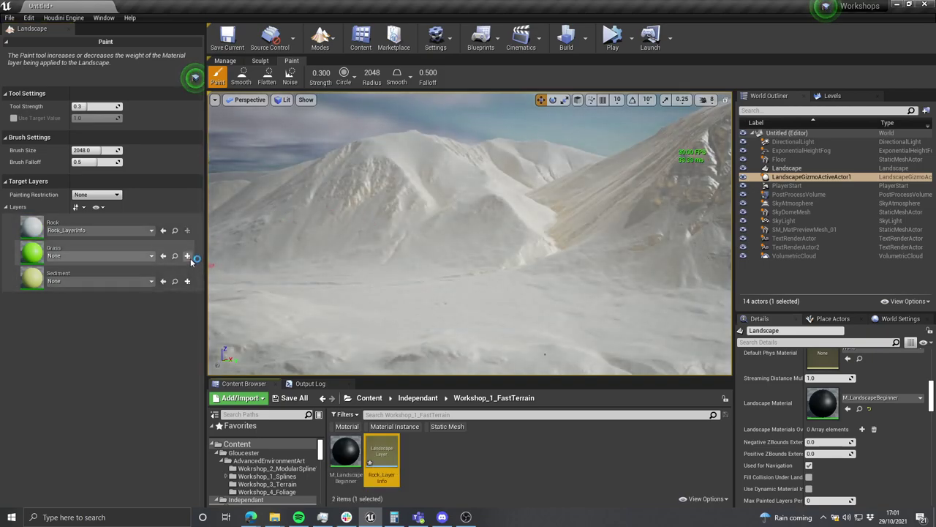
Step: Create a weight-blended layer info for the Grass layer in the Independant/Workshop_1_FastTerrain folder
{"action": "left_click", "coordinate": [188, 256]}
{"action": "left_click", "coordinate": [236, 268]}
{"action": "left_click", "coordinate": [410, 189]}
{"action": "left_click", "coordinate": [368, 188]}
{"action": "left_click", "coordinate": [400, 196]}
{"action": "left_click", "coordinate": [516, 365]}
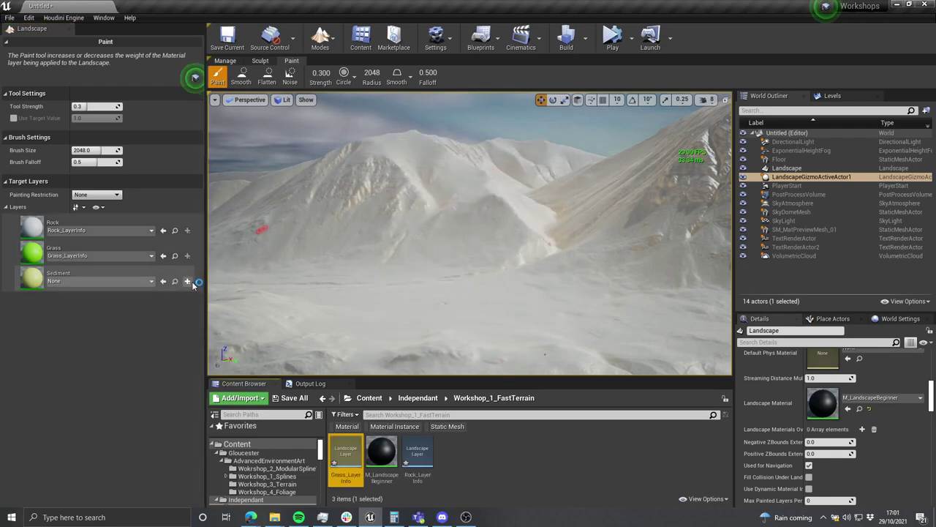
Step: Create a weight-blended Sediment_LayerInfo for the Sediment layer in the Independant/Workshop_1_FastTerrain folder
{"action": "left_click", "coordinate": [187, 281]}
{"action": "left_click", "coordinate": [202, 291]}
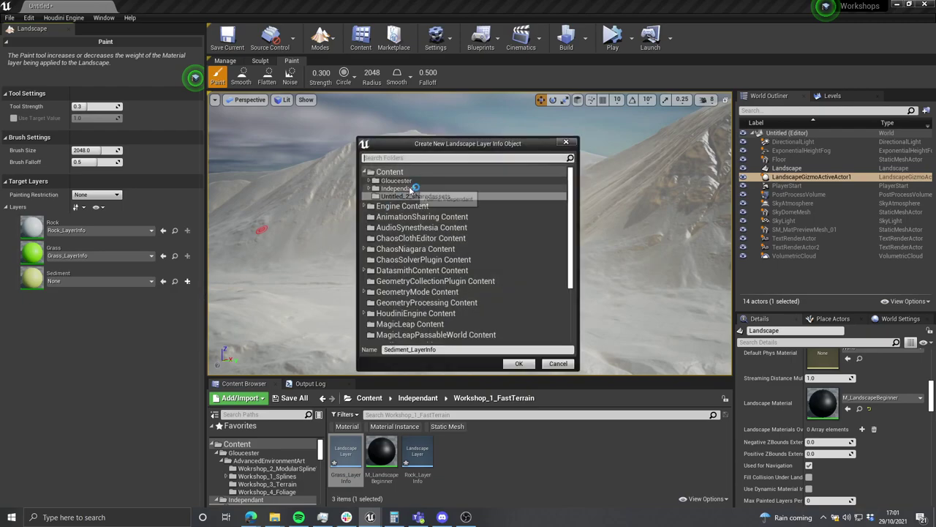
{"action": "left_click", "coordinate": [410, 189]}
{"action": "left_click", "coordinate": [370, 189]}
{"action": "left_click", "coordinate": [409, 197]}
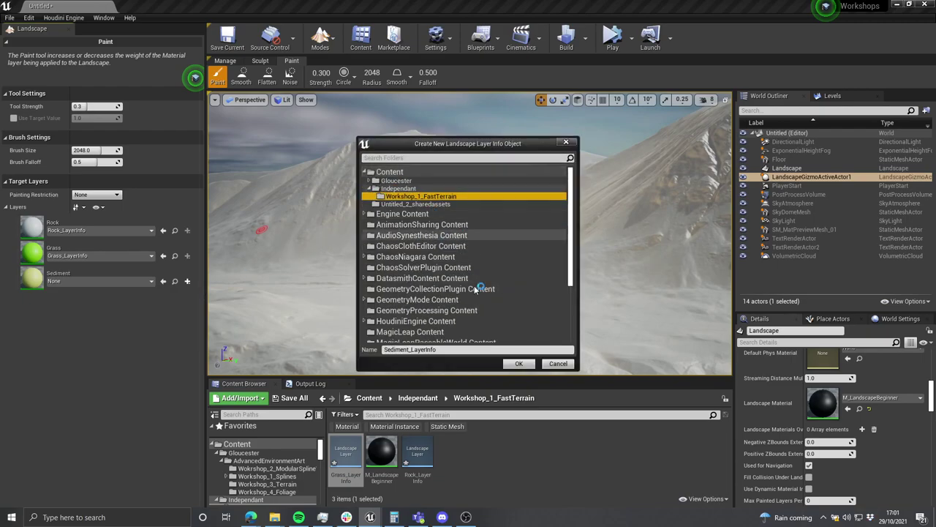
{"action": "left_click", "coordinate": [519, 363]}
{"action": "left_click", "coordinate": [418, 455], "text": "ctrl"}
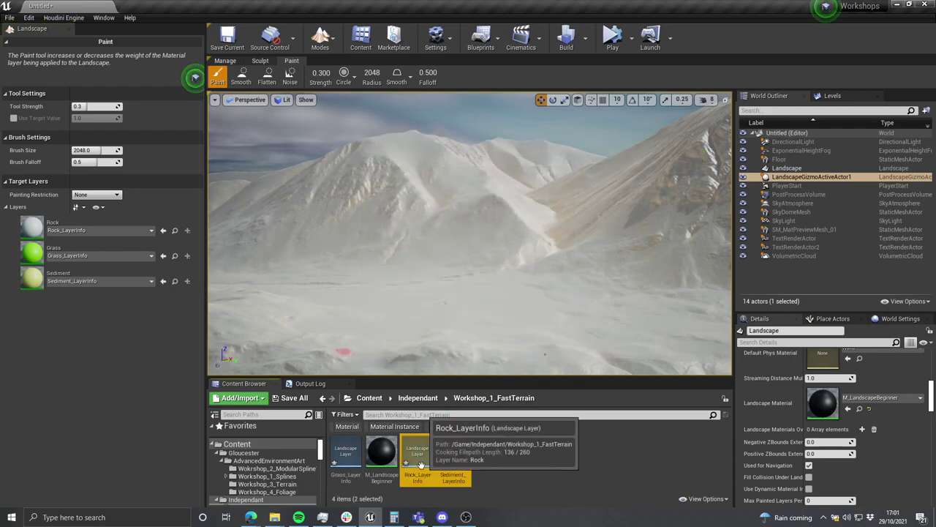
{"action": "left_click", "coordinate": [346, 455], "text": "ctrl"}
{"action": "scroll", "coordinate": [425, 324], "scroll_direction": "up", "scroll_amount": 3}
{"action": "key", "text": "ctrl+s"}
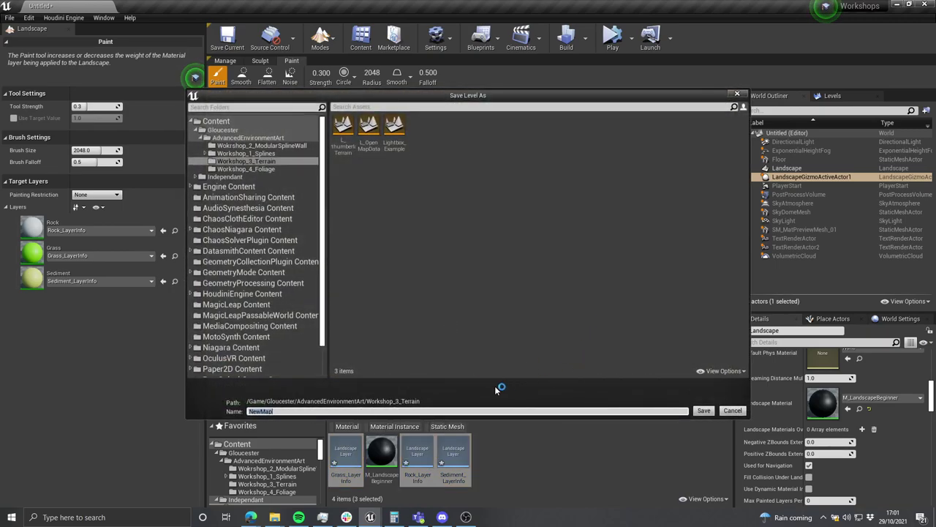
{"action": "left_click", "coordinate": [740, 411]}
{"action": "left_click", "coordinate": [537, 460]}
{"action": "left_click", "coordinate": [459, 457]}
{"action": "left_click", "coordinate": [416, 459]}
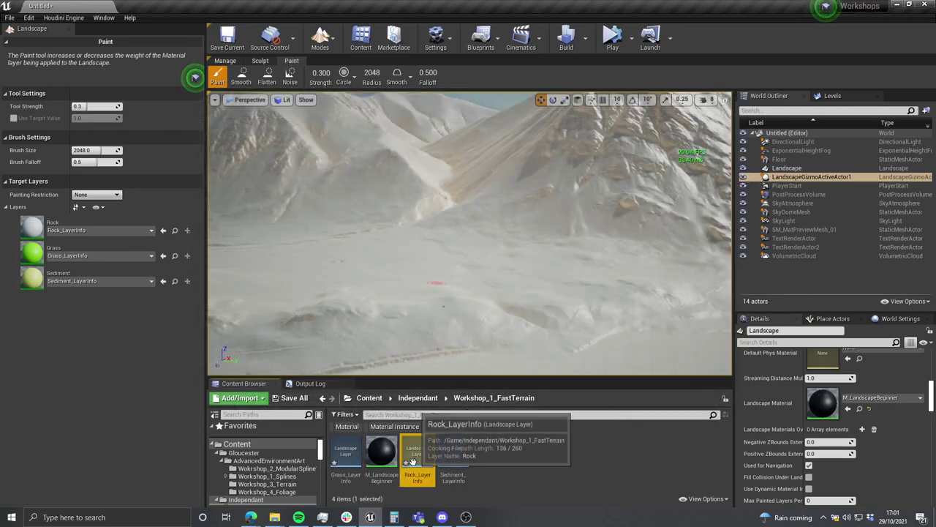
{"action": "left_click", "coordinate": [354, 456]}
{"action": "right_click_drag", "start_coordinate": [648, 224], "coordinate": [585, 170]}
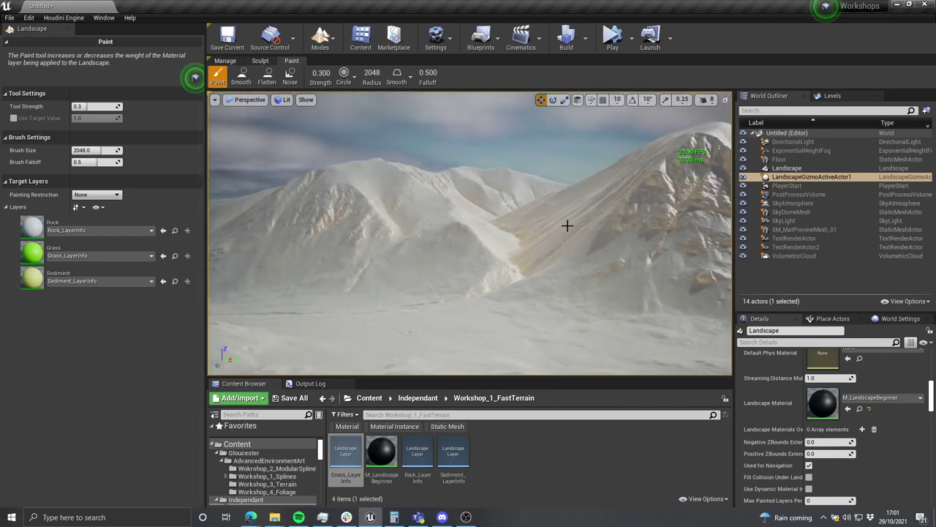
Step: Save the current level as Lidar_Example in the Independant/Workshop_1_FastTerrain folder
{"action": "left_click", "coordinate": [10, 18]}
{"action": "left_click", "coordinate": [44, 70]}
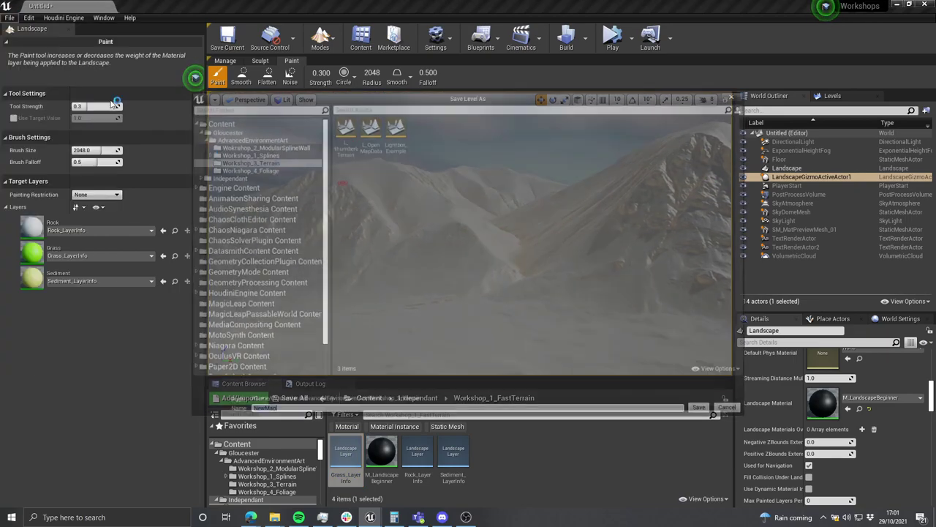
{"action": "left_click", "coordinate": [225, 177]}
{"action": "double_click", "coordinate": [348, 138]}
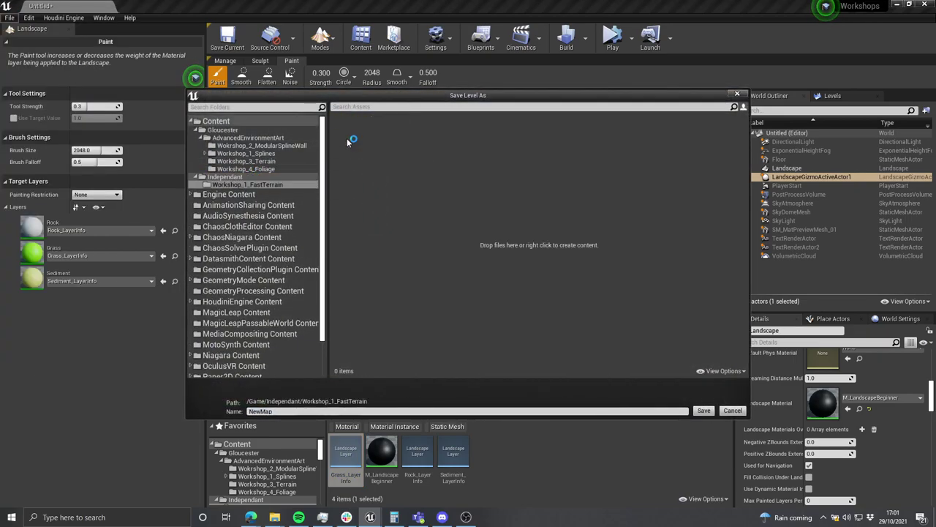
{"action": "left_click", "coordinate": [295, 411]}
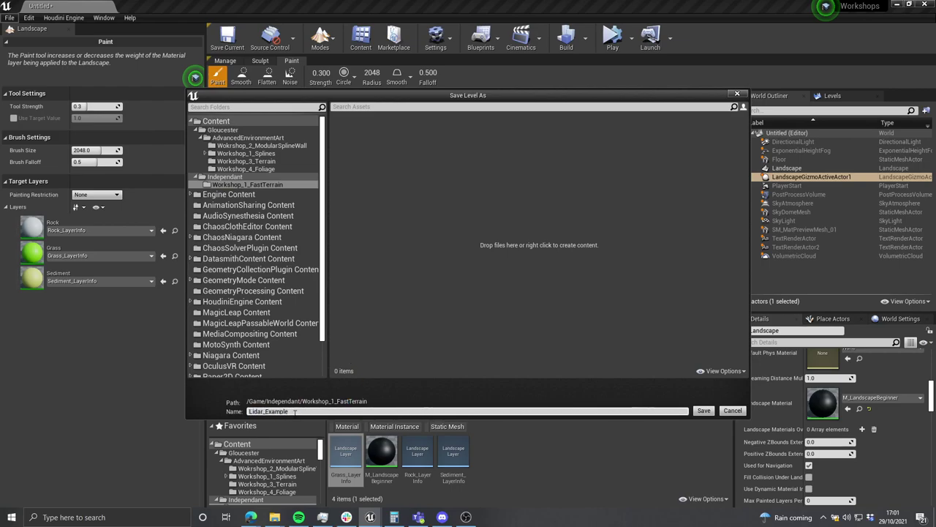
{"action": "key", "text": "Return"}
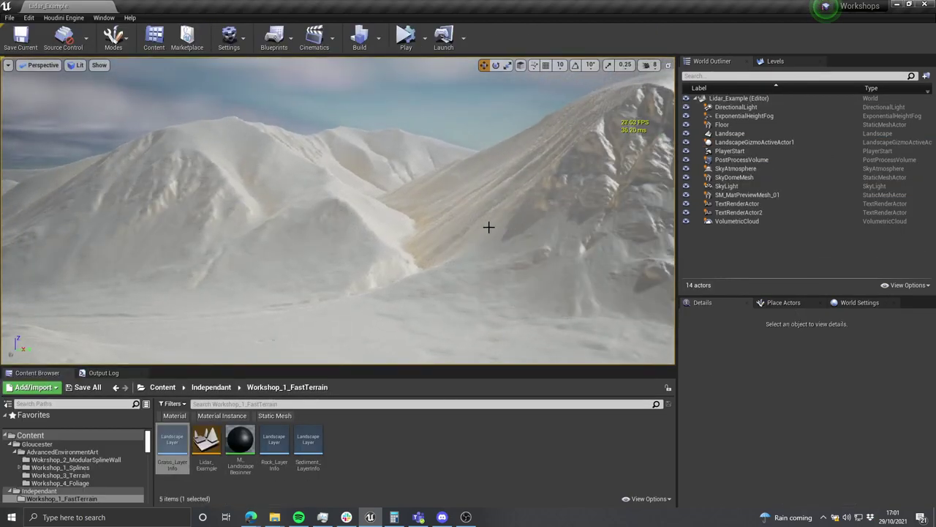
Step: Enter Landscape mode and examine the snowy mountains in Detail Lighting and Lit views, including full screen
{"action": "key", "text": "shift+2"}
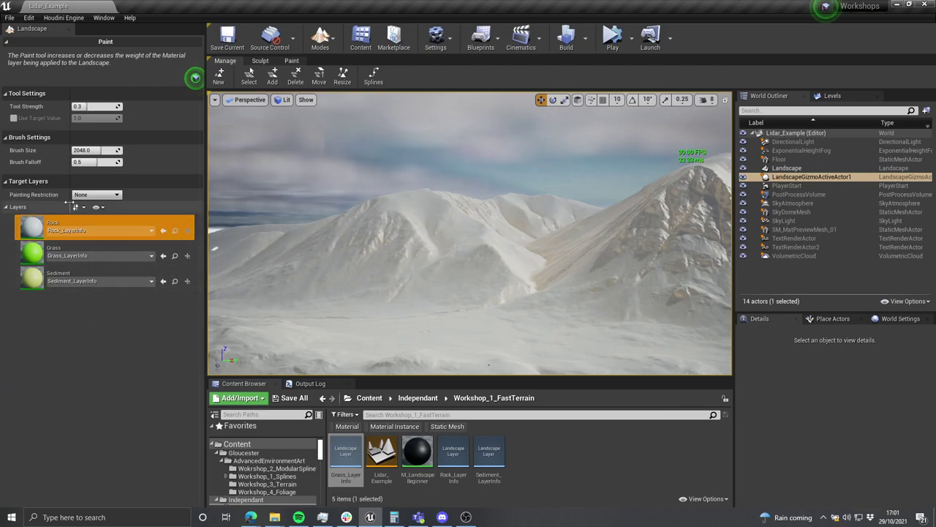
{"action": "right_click_drag", "start_coordinate": [346, 222], "coordinate": [520, 307]}
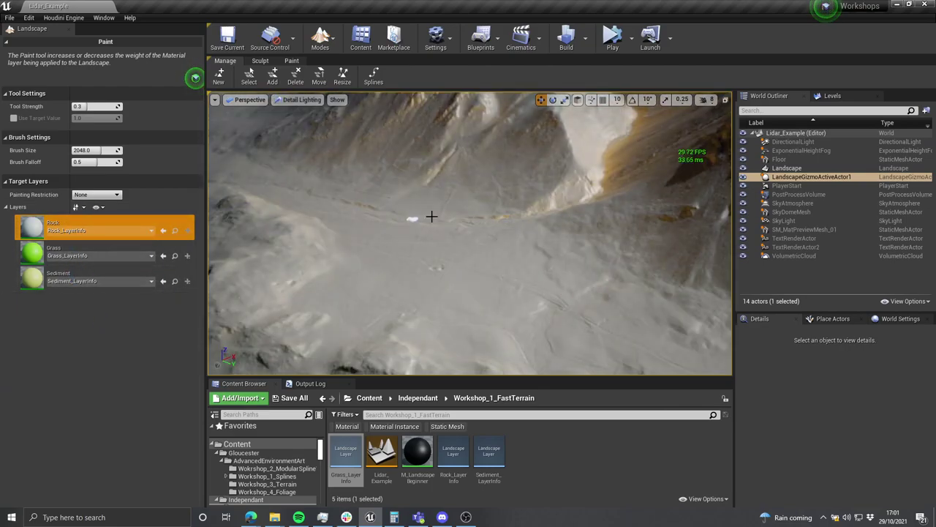
{"action": "key", "text": "alt+3"}
{"action": "key", "text": "alt+4"}
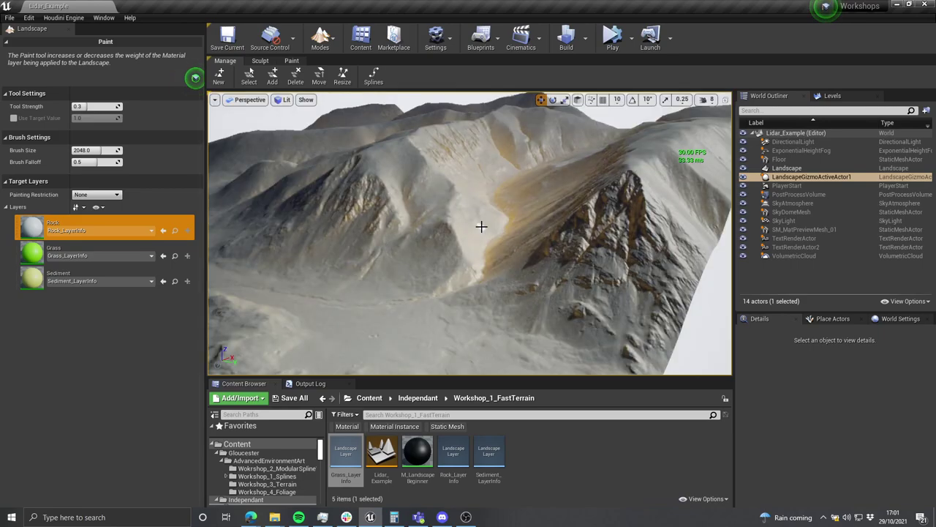
{"action": "right_click_drag", "start_coordinate": [470, 234], "coordinate": [490, 234]}
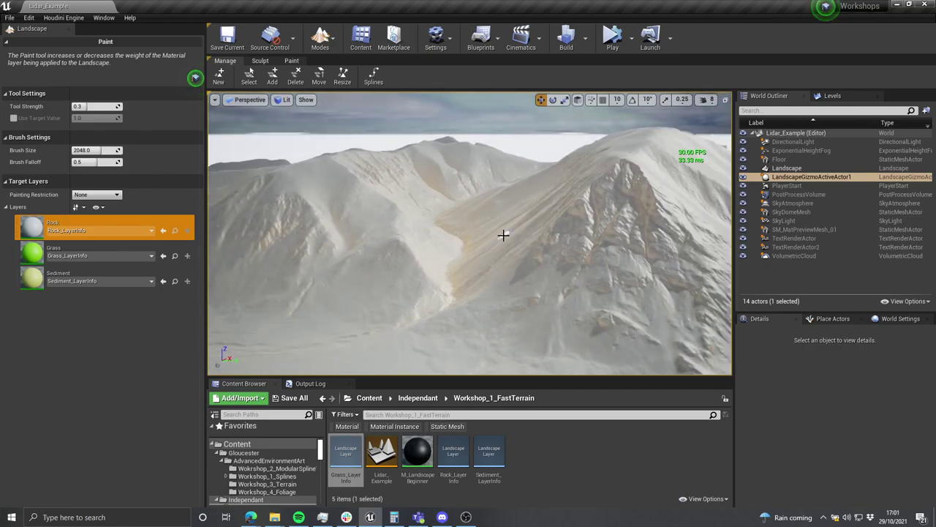
{"action": "key", "text": "F11"}
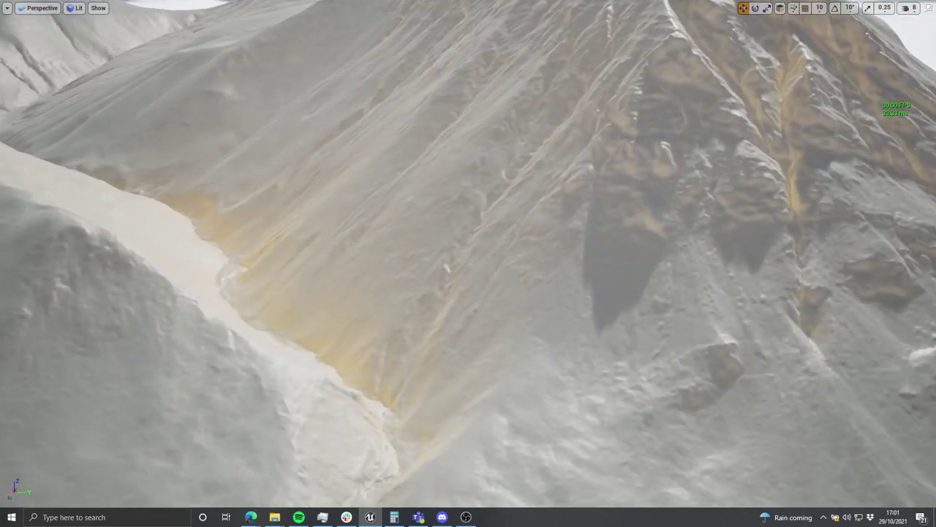
{"action": "mouse_move", "coordinate": [496, 249]}
{"action": "right_mouse_down"}
{"action": "mouse_move", "coordinate": [497, 238]}
{"action": "mouse_move", "coordinate": [468, 245]}
{"action": "mouse_move", "coordinate": [496, 249]}
{"action": "right_mouse_up"}
Step: Compare the lighting without and with screen-space global illumination using r.SSGI.Enable 0 and r.SSGI.Enable 1
{"action": "key", "text": "grave"}
{"action": "type", "text": "ssg"}
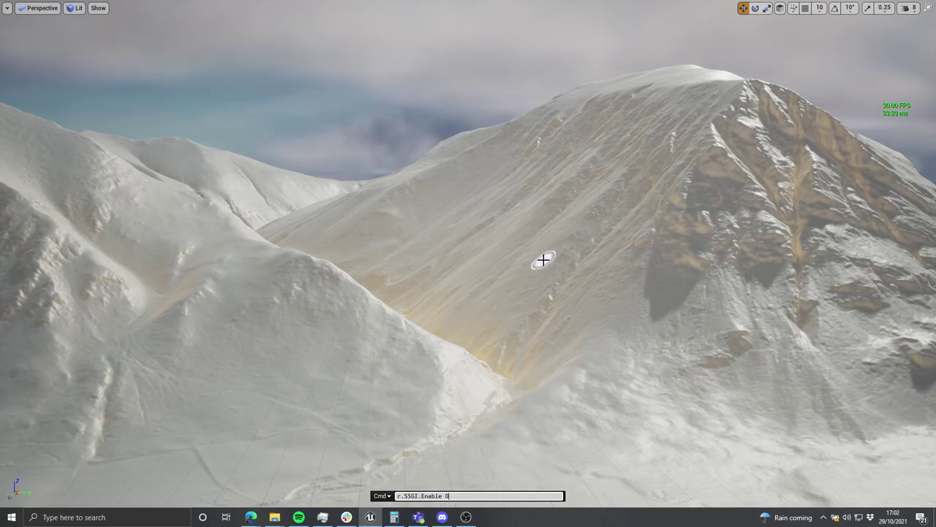
{"action": "key", "text": "Return"}
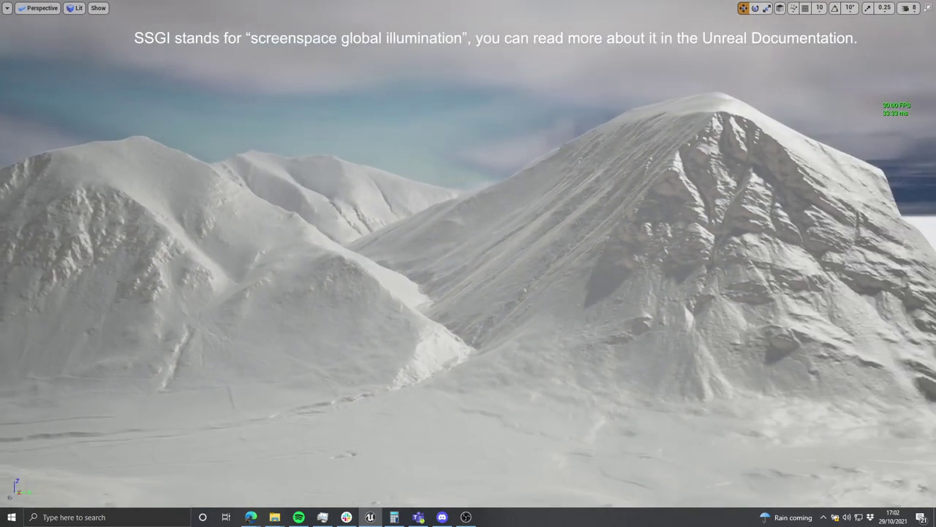
{"action": "key", "text": "grave"}
{"action": "key", "text": "Up"}
{"action": "key", "text": "BackSpace"}
{"action": "type", "text": "1"}
{"action": "key", "text": "Return"}
Step: Disable screen-space global illumination with the console command r.SSGI.Enable 0 and return the viewport to the editor layout
{"action": "key", "text": "grave"}
{"action": "key", "text": "Up"}
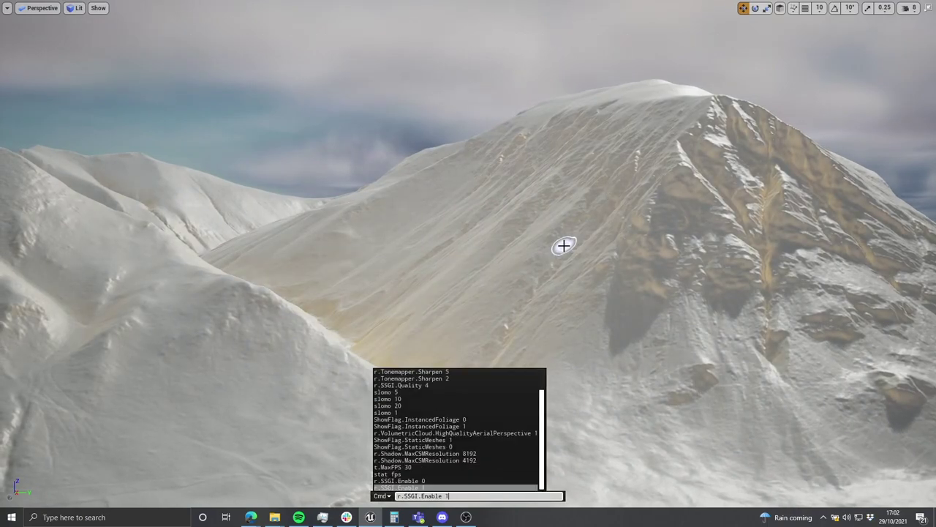
{"action": "key", "text": "BackSpace"}
{"action": "type", "text": "0"}
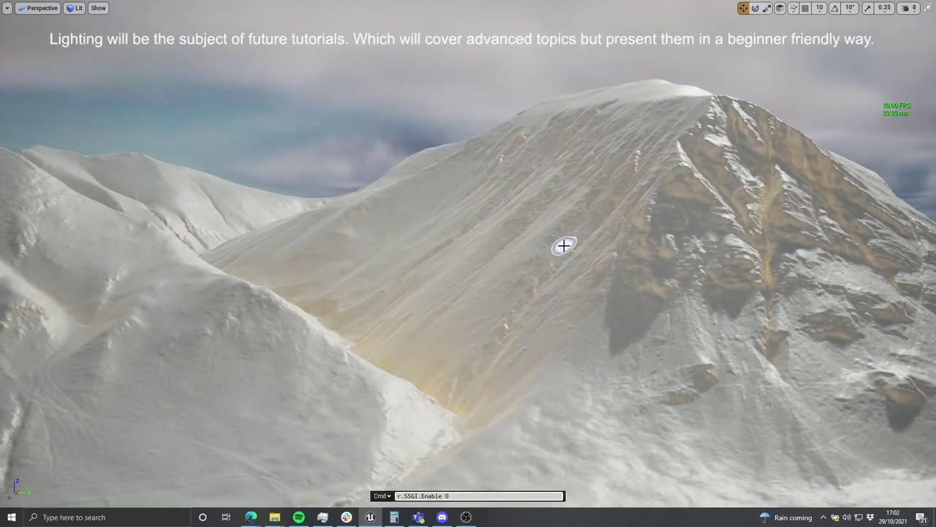
{"action": "key", "text": "Return"}
{"action": "right_click_drag", "start_coordinate": [564, 246], "coordinate": [442, 238]}
{"action": "key", "text": "s"}
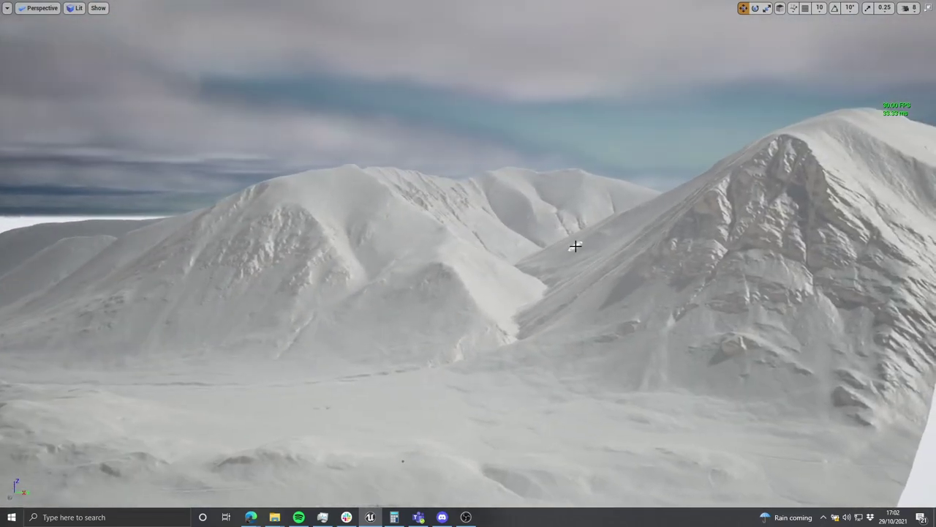
{"action": "key", "text": "F11"}
{"action": "key", "text": "w"}
{"action": "right_click_drag", "start_coordinate": [489, 267], "coordinate": [489, 296]}
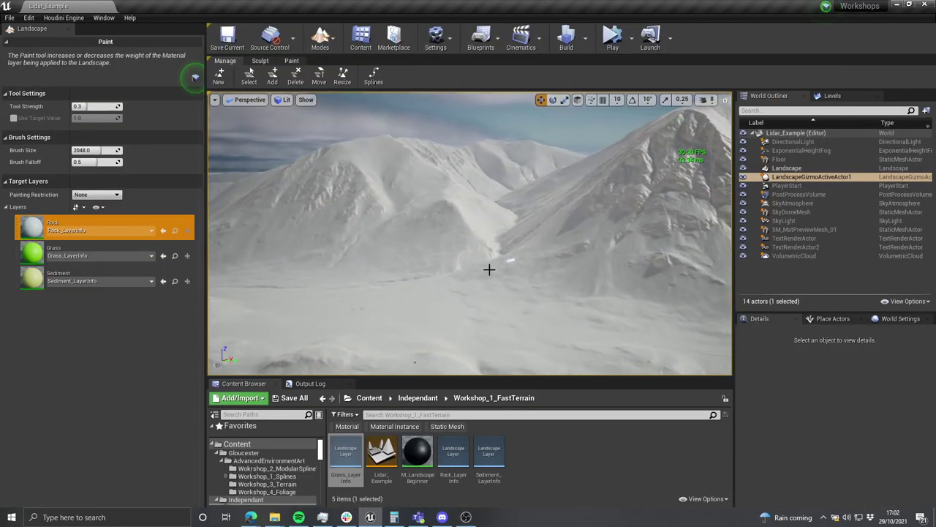
{"action": "left_click", "coordinate": [87, 247]}
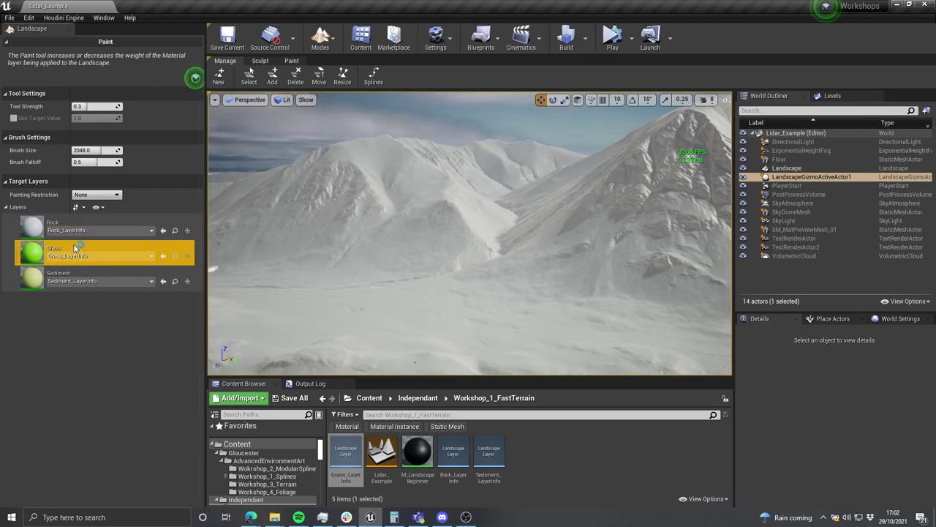
{"action": "right_click", "coordinate": [76, 249]}
{"action": "left_click", "coordinate": [103, 270]}
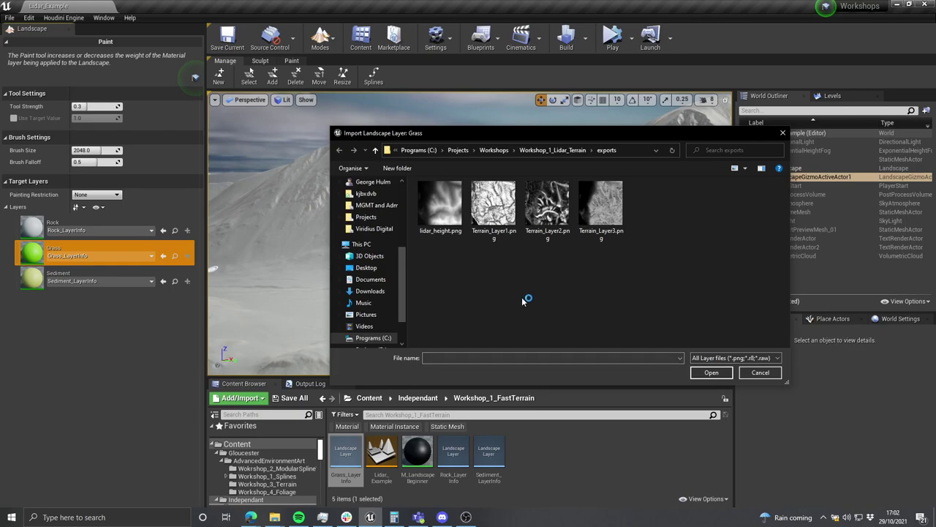
{"action": "left_click", "coordinate": [761, 375]}
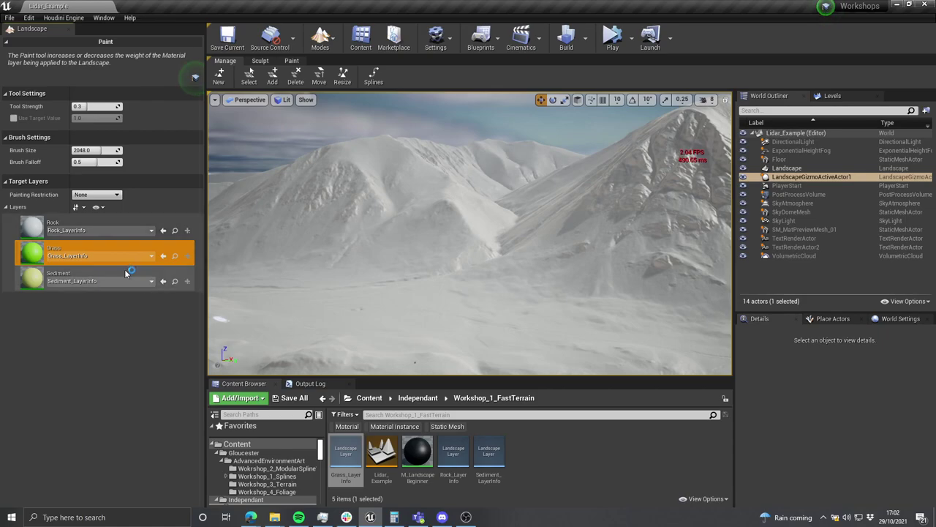
Step: Fill the entire landscape with the Grass layer
{"action": "right_click", "coordinate": [119, 246]}
{"action": "left_click", "coordinate": [151, 285]}
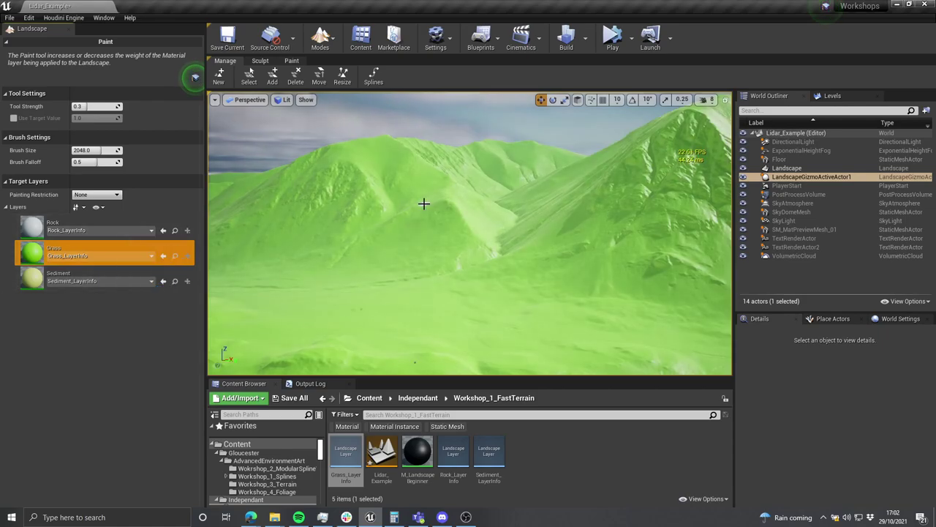
{"action": "right_click_drag", "start_coordinate": [414, 199], "coordinate": [268, 226]}
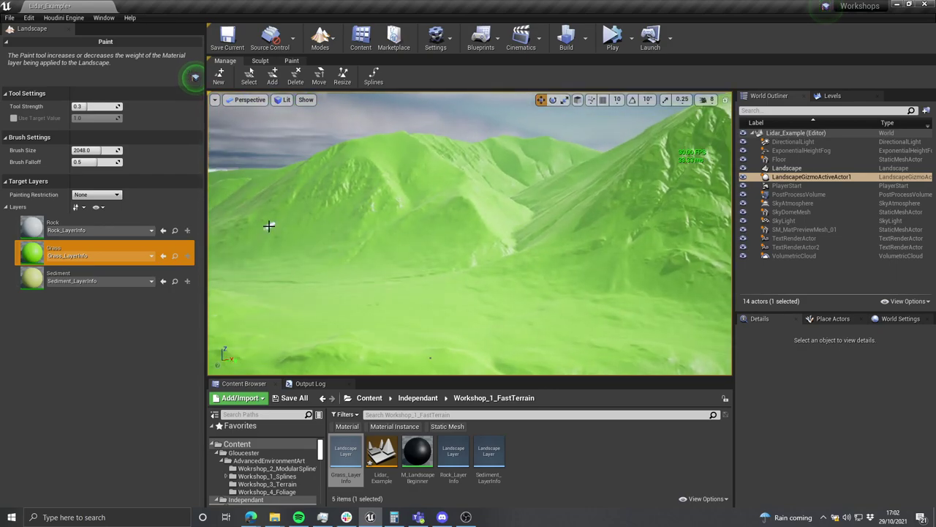
Step: Import Terrain_Layer3.png from the exports folder as the mask for the Rock layer
{"action": "left_click", "coordinate": [100, 220]}
{"action": "right_click", "coordinate": [100, 220]}
{"action": "left_click", "coordinate": [130, 246]}
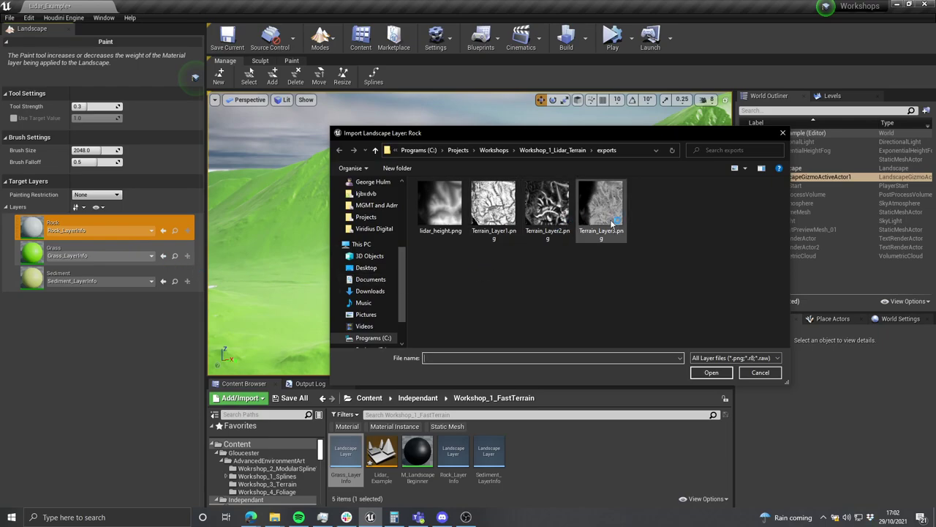
{"action": "scroll", "coordinate": [619, 241], "scroll_direction": "up", "scroll_amount": 5, "text": "ctrl"}
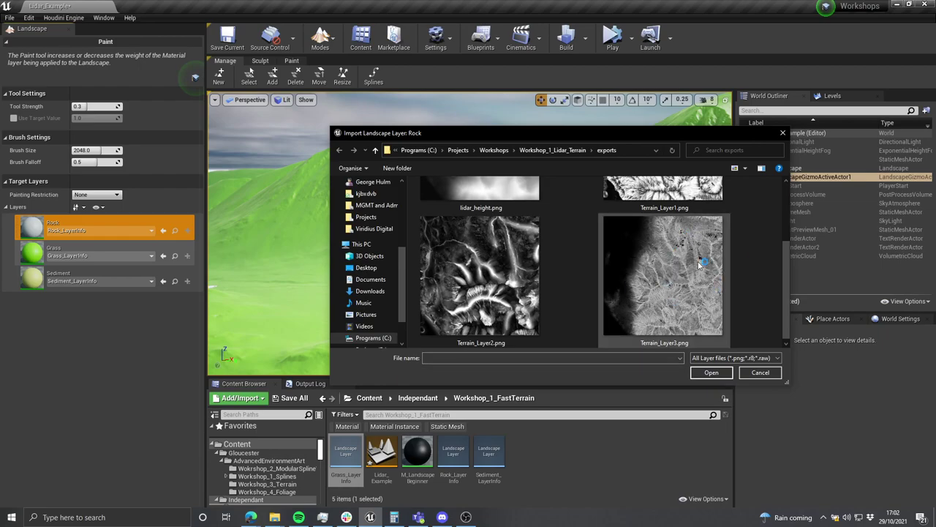
{"action": "double_click", "coordinate": [685, 284]}
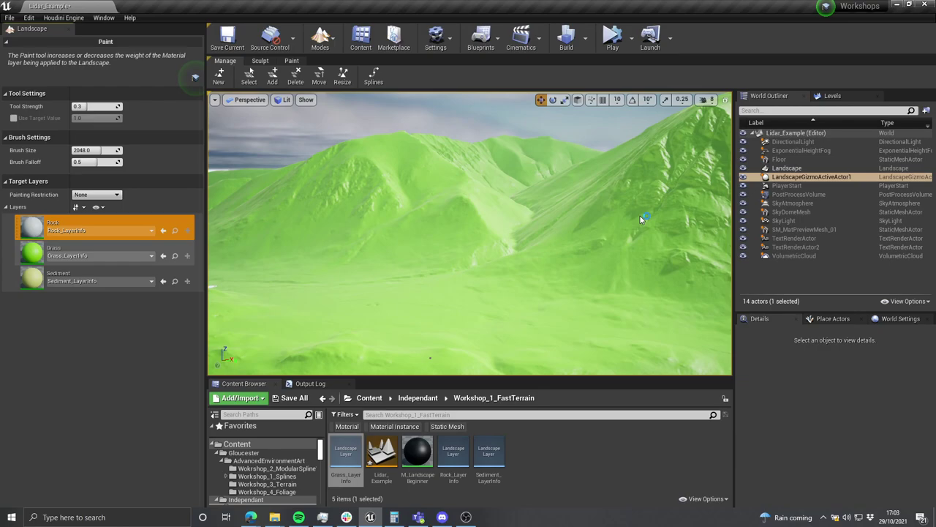
{"action": "right_click_drag", "start_coordinate": [606, 206], "coordinate": [670, 196]}
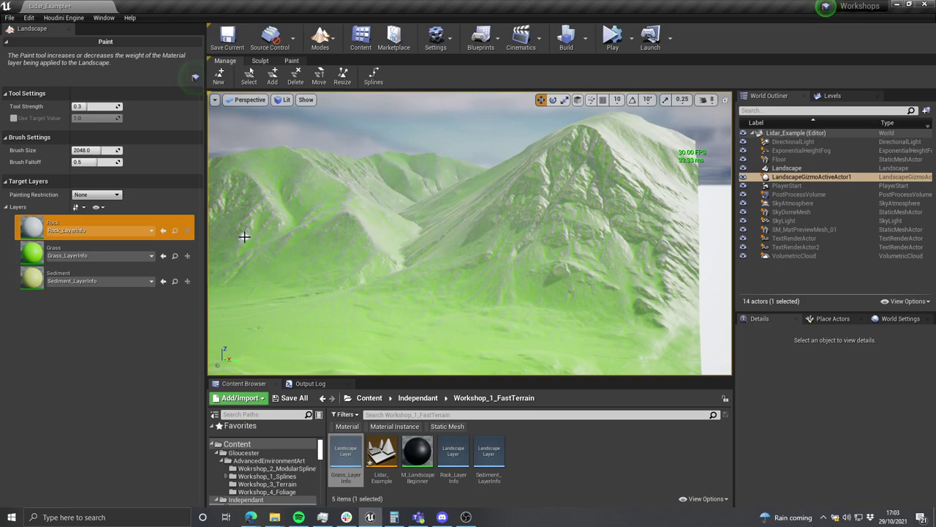
Step: Import Terrain_Layer1.png from the exports folder as the mask for the Sediment layer
{"action": "left_click", "coordinate": [104, 275]}
{"action": "right_click", "coordinate": [104, 270]}
{"action": "left_click", "coordinate": [139, 300]}
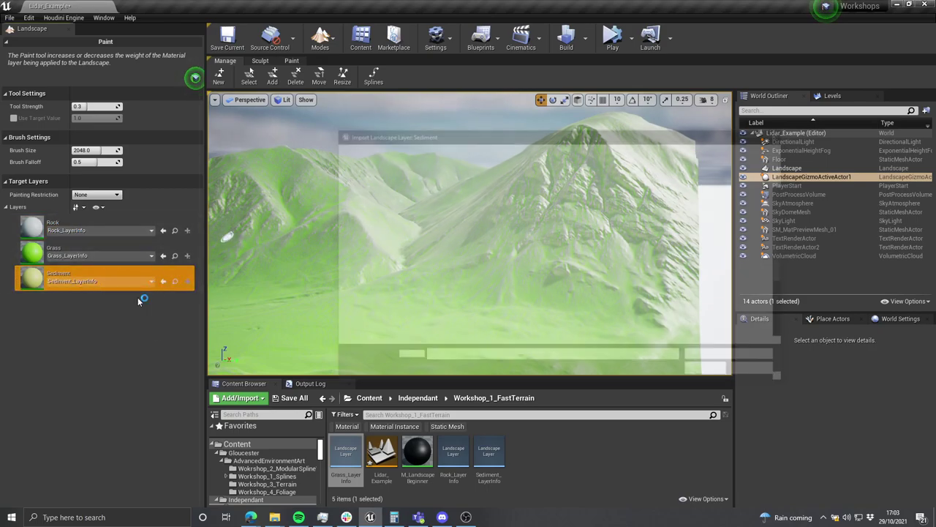
{"action": "scroll", "coordinate": [512, 256], "scroll_direction": "down", "scroll_amount": 2}
{"action": "scroll", "coordinate": [529, 299], "scroll_direction": "up", "scroll_amount": 2}
{"action": "left_click", "coordinate": [638, 239]}
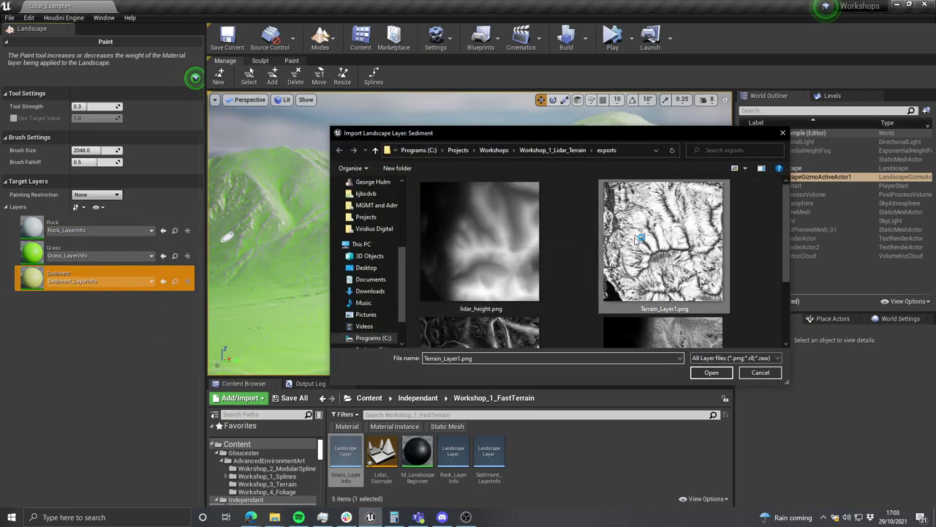
{"action": "double_click", "coordinate": [638, 240]}
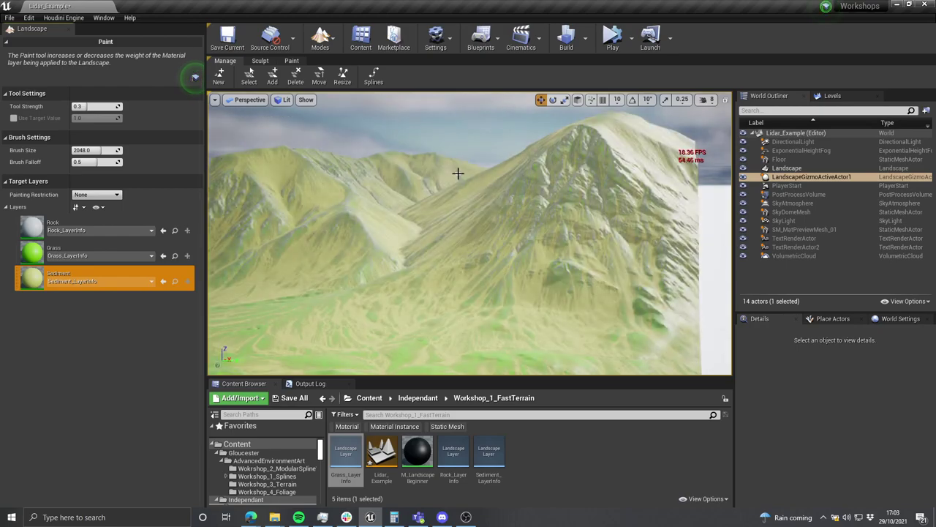
Step: Return to Select mode, select the landscape and open its M_LandscapeBeginner material for editing
{"action": "right_click_drag", "start_coordinate": [520, 157], "coordinate": [517, 155]}
{"action": "key", "text": "shift+1"}
{"action": "mouse_move", "coordinate": [452, 217]}
{"action": "right_mouse_down"}
{"action": "mouse_move", "coordinate": [444, 215]}
{"action": "mouse_move", "coordinate": [451, 217]}
{"action": "right_mouse_up"}
{"action": "left_click", "coordinate": [452, 217]}
{"action": "scroll", "coordinate": [729, 390], "scroll_direction": "down", "scroll_amount": 3}
{"action": "double_click", "coordinate": [786, 386]}
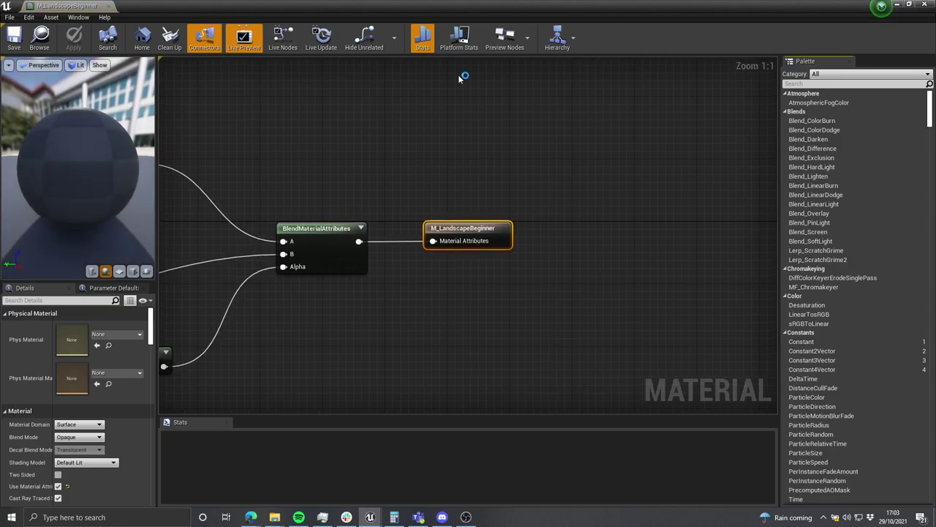
Step: Shrink the M_LandscapeBeginner material editor window so the landscape stays visible beside the node graph
{"action": "left_click_drag", "start_coordinate": [403, 6], "coordinate": [594, 106]}
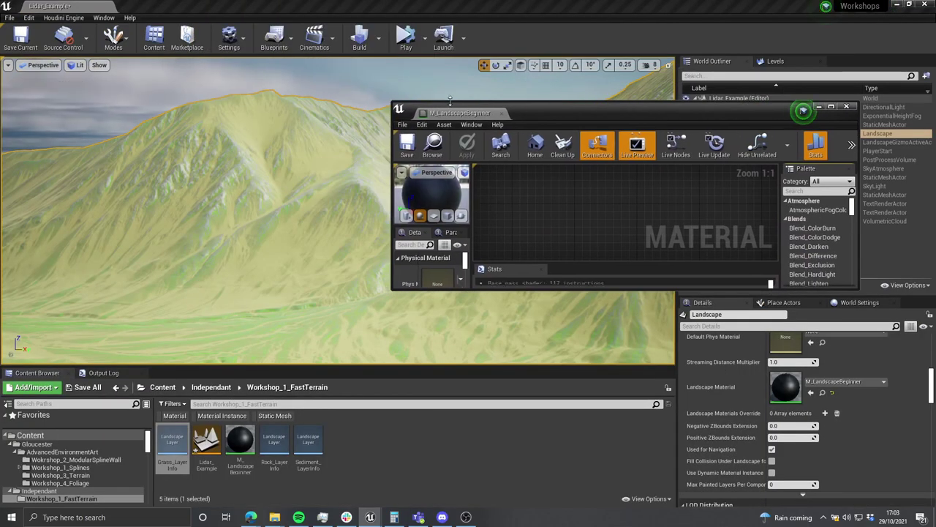
{"action": "left_click_drag", "start_coordinate": [393, 100], "coordinate": [667, 48]}
{"action": "scroll", "coordinate": [766, 180], "scroll_direction": "down", "scroll_amount": 5}
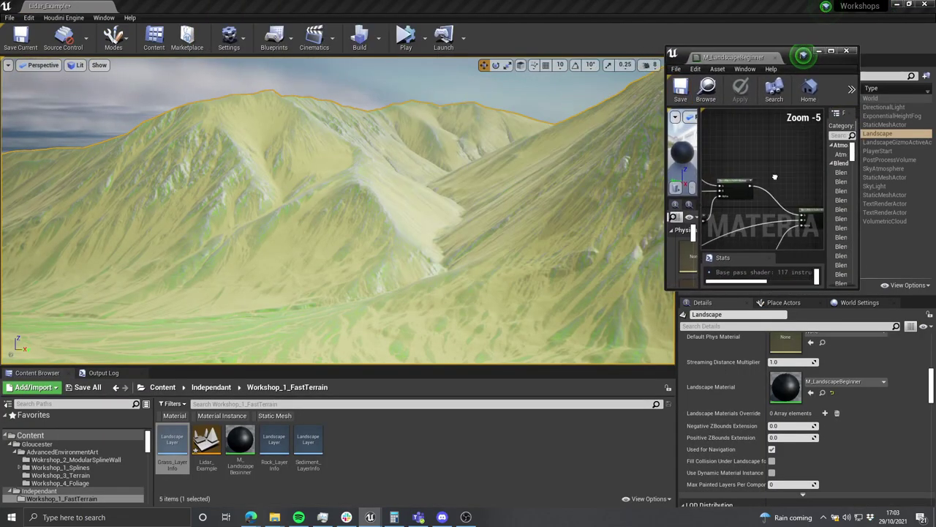
{"action": "left_click_drag", "start_coordinate": [662, 291], "coordinate": [602, 407]}
Step: Darken and slightly desaturate the GrassColour parameter to saturation 0.869792 and value 0.119792
{"action": "scroll", "coordinate": [718, 220], "scroll_direction": "down", "scroll_amount": 7}
{"action": "scroll", "coordinate": [719, 220], "scroll_direction": "up", "scroll_amount": 8}
{"action": "scroll", "coordinate": [718, 221], "scroll_direction": "up", "scroll_amount": 4}
{"action": "left_click", "coordinate": [718, 220]}
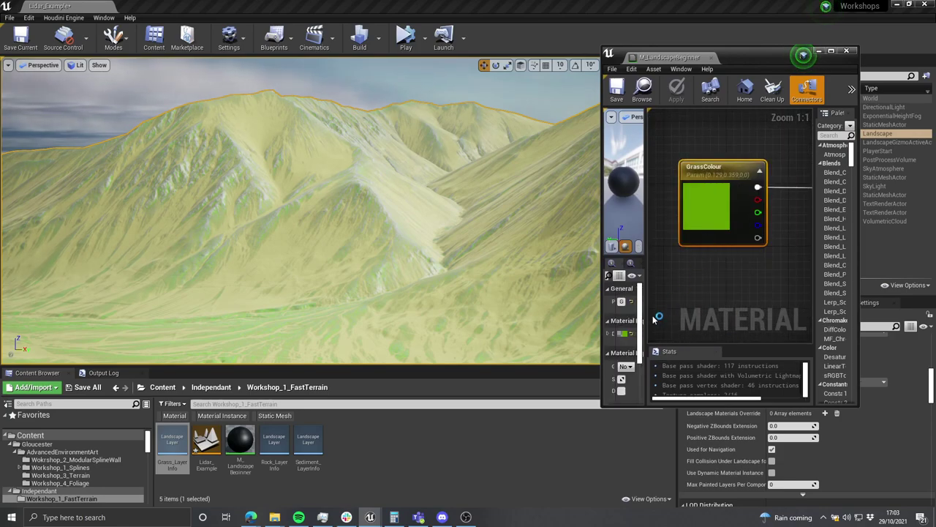
{"action": "left_click_drag", "start_coordinate": [646, 300], "coordinate": [729, 298]}
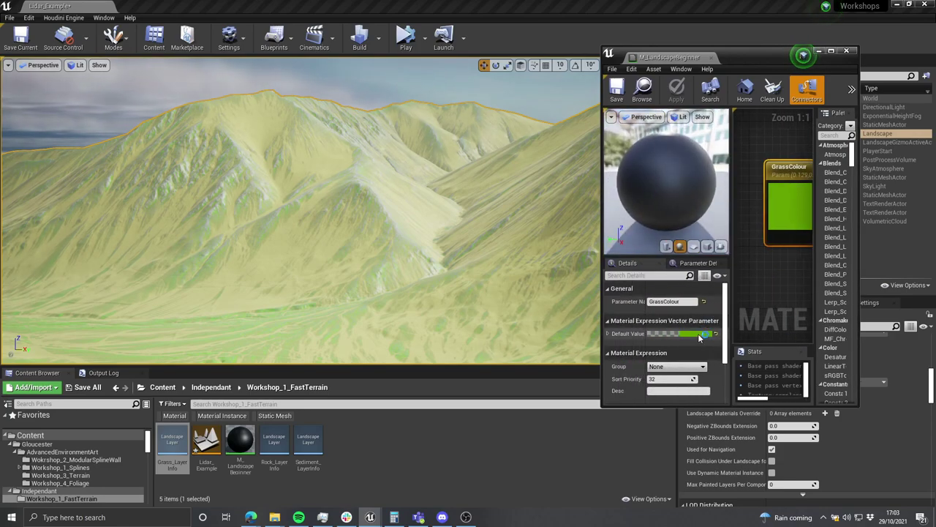
{"action": "left_click", "coordinate": [695, 335]}
{"action": "left_click", "coordinate": [846, 357]}
{"action": "right_click_drag", "start_coordinate": [529, 259], "coordinate": [585, 292]}
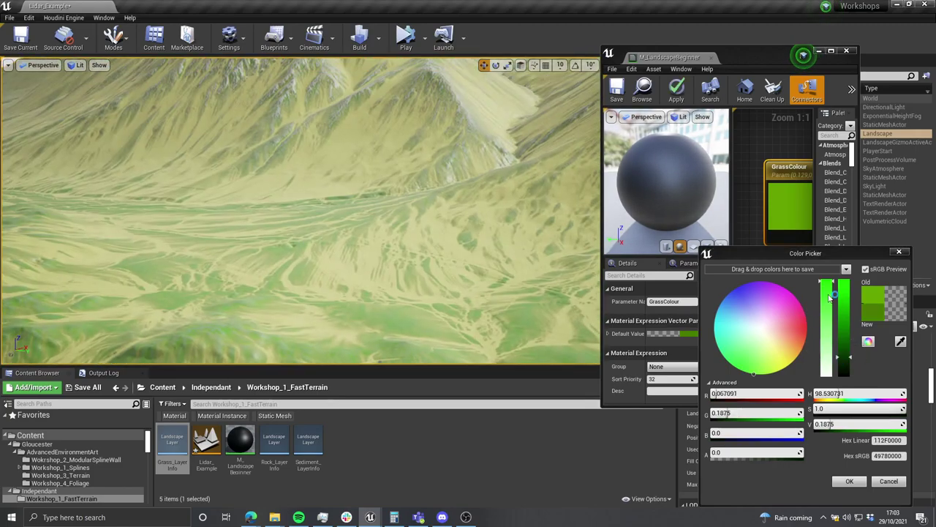
{"action": "left_click", "coordinate": [829, 293]}
{"action": "left_click", "coordinate": [844, 364]}
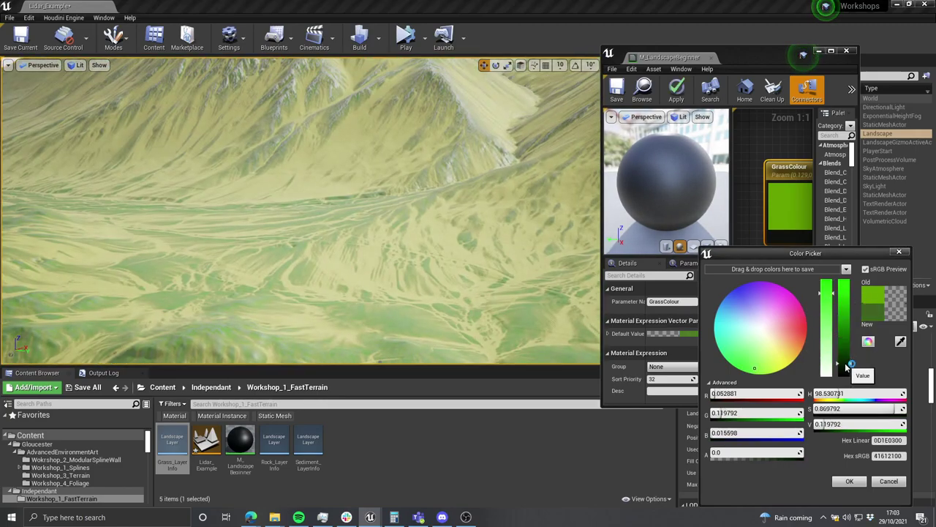
{"action": "left_click", "coordinate": [850, 482]}
Step: Finish editing the grass colour and bring up the RockColour parameter's properties in the node graph
{"action": "left_click", "coordinate": [775, 274]}
{"action": "scroll", "coordinate": [774, 273], "scroll_direction": "down", "scroll_amount": 5}
{"action": "right_click_drag", "start_coordinate": [774, 273], "coordinate": [761, 180]}
{"action": "scroll", "coordinate": [780, 257], "scroll_direction": "up", "scroll_amount": 5}
{"action": "right_click_drag", "start_coordinate": [780, 257], "coordinate": [784, 190]}
{"action": "scroll", "coordinate": [784, 192], "scroll_direction": "down", "scroll_amount": 1}
{"action": "left_click", "coordinate": [769, 227]}
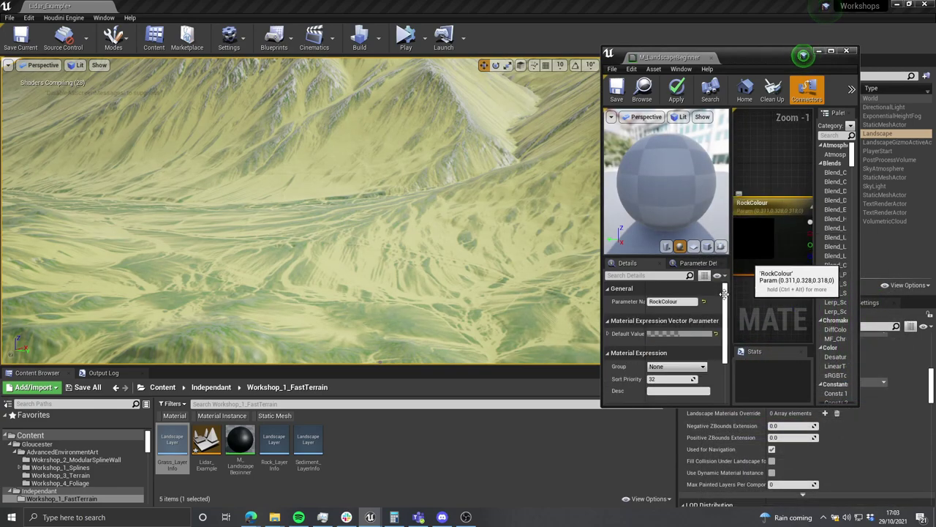
Step: Check the layer colours across the mountains and select the SedimentColour parameter node
{"action": "scroll", "coordinate": [689, 331], "scroll_direction": "down", "scroll_amount": 3}
{"action": "right_click_drag", "start_coordinate": [469, 234], "coordinate": [542, 161]}
{"action": "right_click_drag", "start_coordinate": [512, 209], "coordinate": [436, 208]}
{"action": "scroll", "coordinate": [774, 283], "scroll_direction": "down", "scroll_amount": 3}
{"action": "right_click_drag", "start_coordinate": [774, 282], "coordinate": [772, 177]}
{"action": "scroll", "coordinate": [771, 177], "scroll_direction": "down", "scroll_amount": 1}
{"action": "scroll", "coordinate": [768, 259], "scroll_direction": "up", "scroll_amount": 2}
{"action": "left_click", "coordinate": [769, 258]}
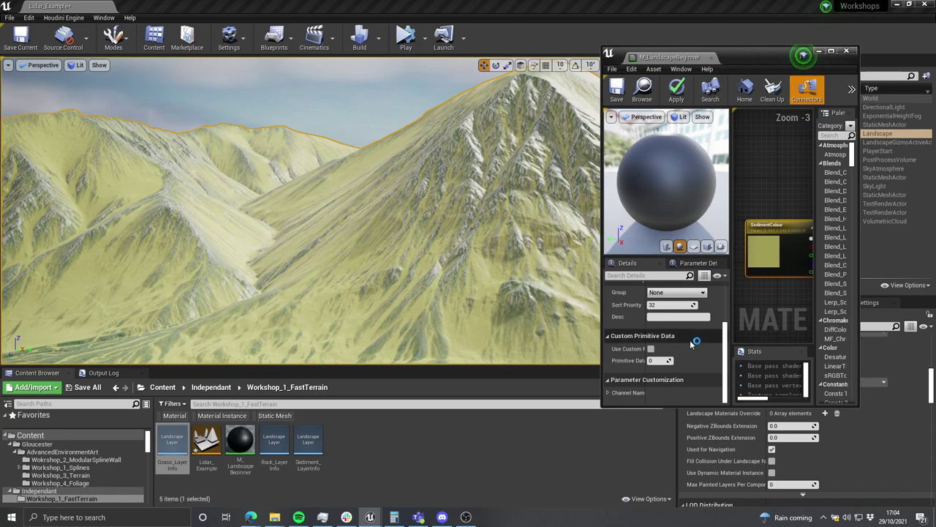
Step: Set the SedimentColour default to a dark olive green with hue 72.783913, saturation 0.774274 and value 0.046875
{"action": "scroll", "coordinate": [666, 345], "scroll_direction": "up", "scroll_amount": 3}
{"action": "left_click", "coordinate": [695, 308]}
{"action": "right_click_drag", "start_coordinate": [573, 308], "coordinate": [520, 320]}
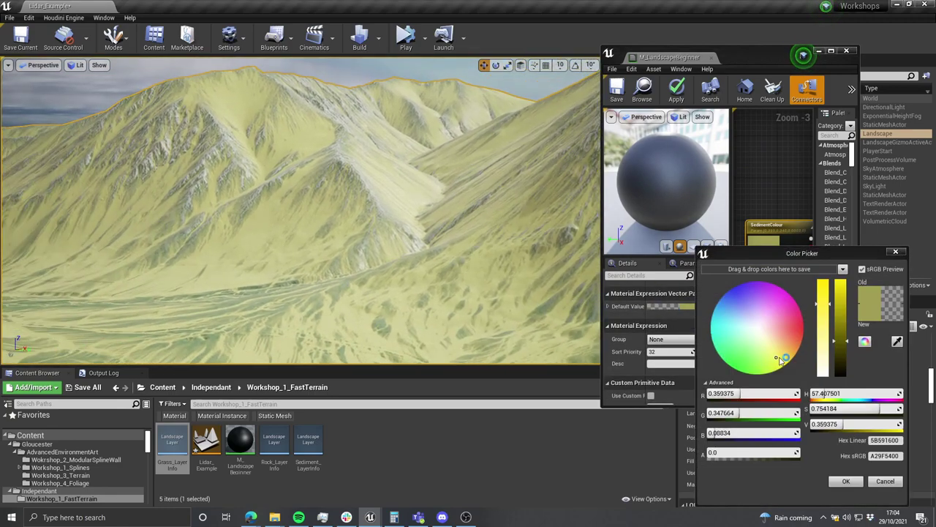
{"action": "left_click_drag", "start_coordinate": [767, 365], "coordinate": [773, 368]}
{"action": "left_click_drag", "start_coordinate": [840, 341], "coordinate": [839, 366]}
{"action": "right_click_drag", "start_coordinate": [483, 242], "coordinate": [512, 253]}
{"action": "left_click", "coordinate": [782, 353]}
{"action": "left_click", "coordinate": [841, 371]}
{"action": "left_click_drag", "start_coordinate": [801, 316], "coordinate": [770, 366]}
{"action": "right_click_drag", "start_coordinate": [556, 272], "coordinate": [475, 228]}
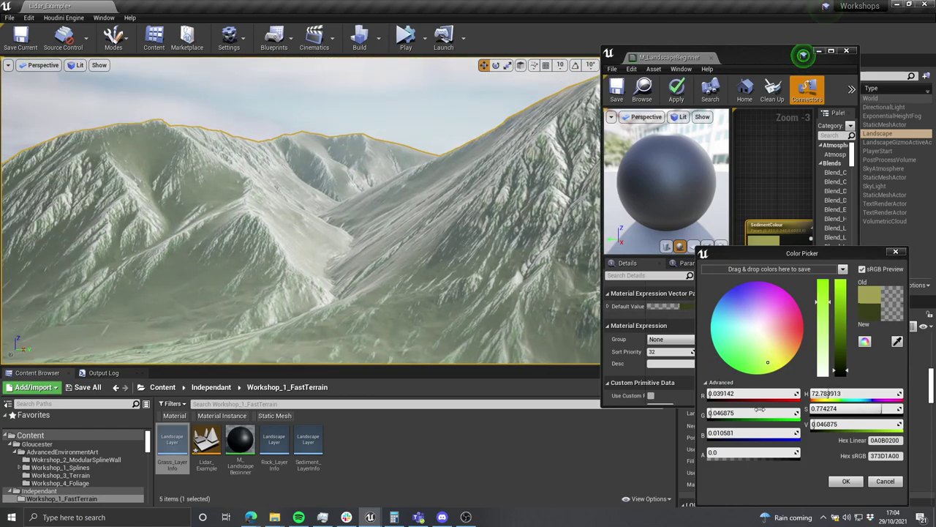
{"action": "left_click", "coordinate": [845, 483]}
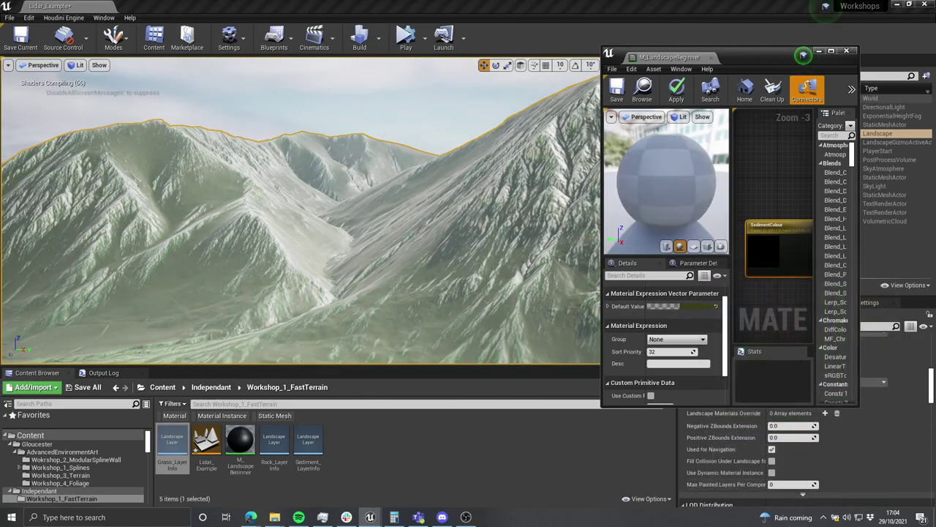
Step: Apply the colour changes to the landscape, save M_LandscapeBeginner and close its editor
{"action": "right_click_drag", "start_coordinate": [541, 219], "coordinate": [528, 293]}
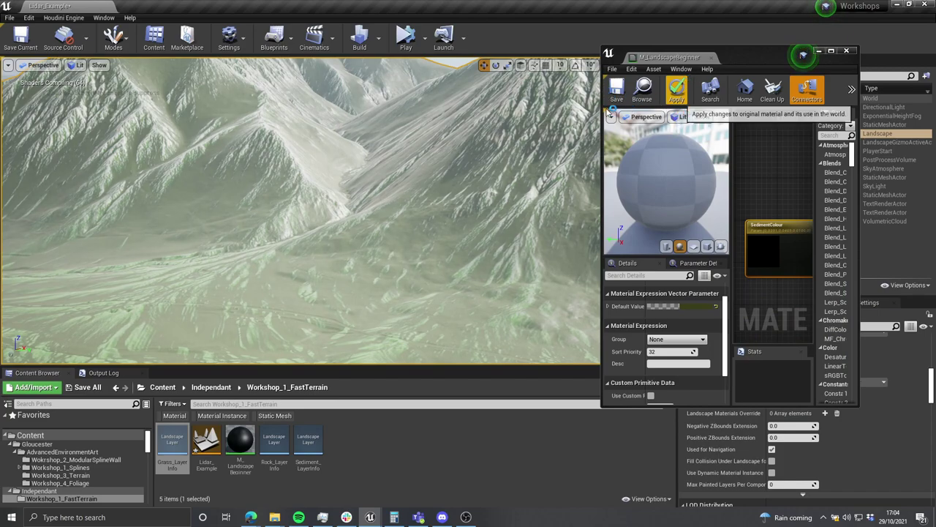
{"action": "left_click", "coordinate": [676, 89]}
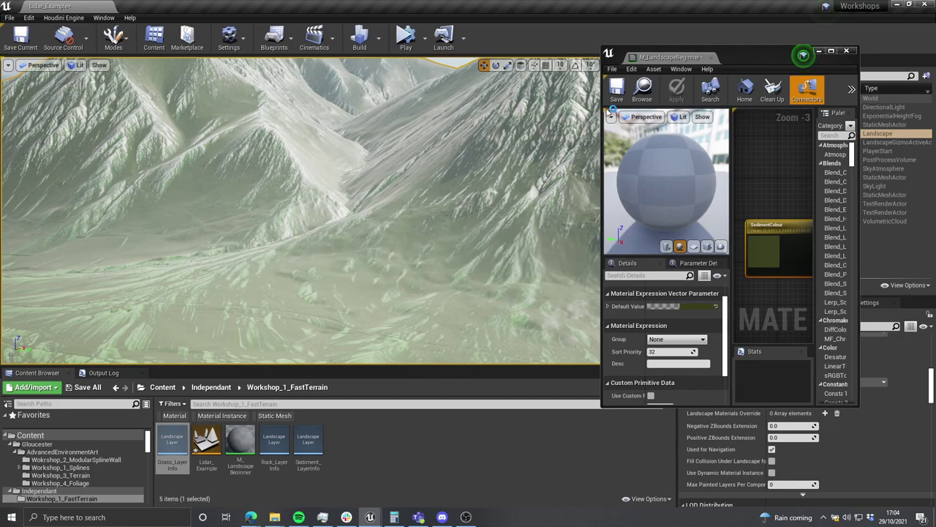
{"action": "left_click", "coordinate": [617, 90]}
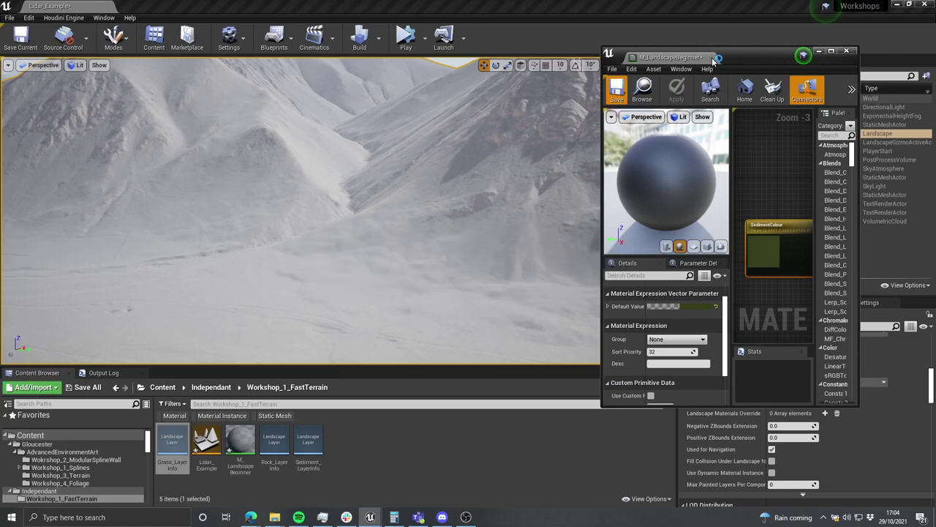
{"action": "left_click", "coordinate": [714, 59]}
Step: Rotate the sun to a low, sunset-like angle while viewing the mountains full screen, and return to the normal editor layout
{"action": "scroll", "coordinate": [501, 176], "scroll_direction": "down", "scroll_amount": 5}
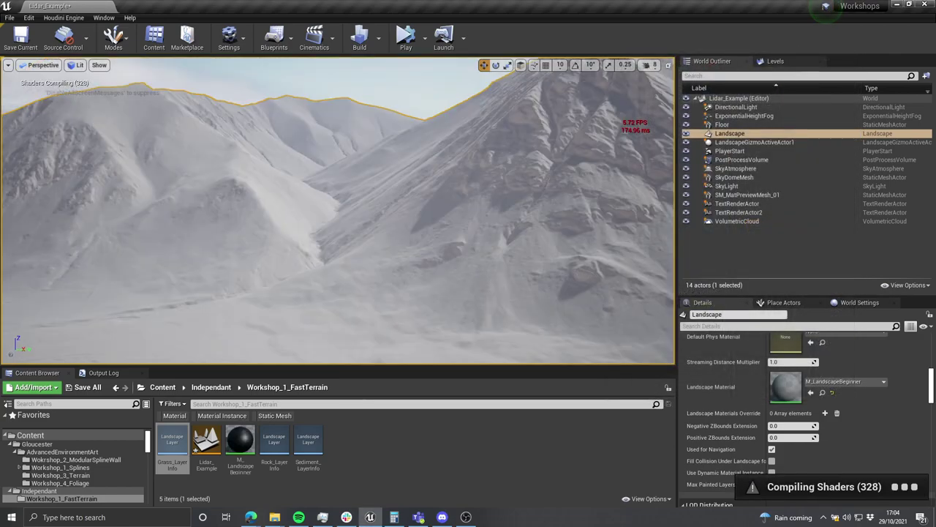
{"action": "key", "text": "F11"}
{"action": "right_click_drag", "start_coordinate": [584, 177], "coordinate": [590, 160]}
{"action": "right_click_drag", "start_coordinate": [589, 195], "coordinate": [595, 196]}
{"action": "key", "text": "ctrl+l"}
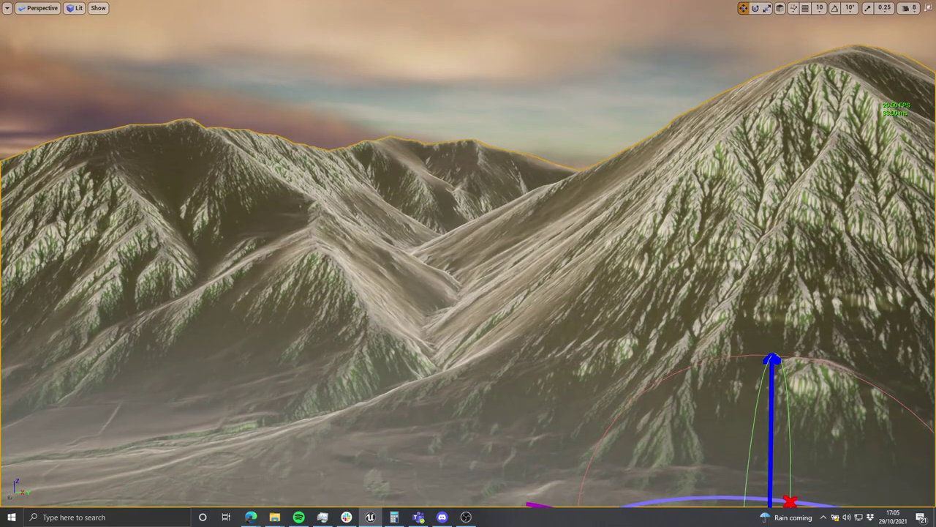
{"action": "key", "text": "F11"}
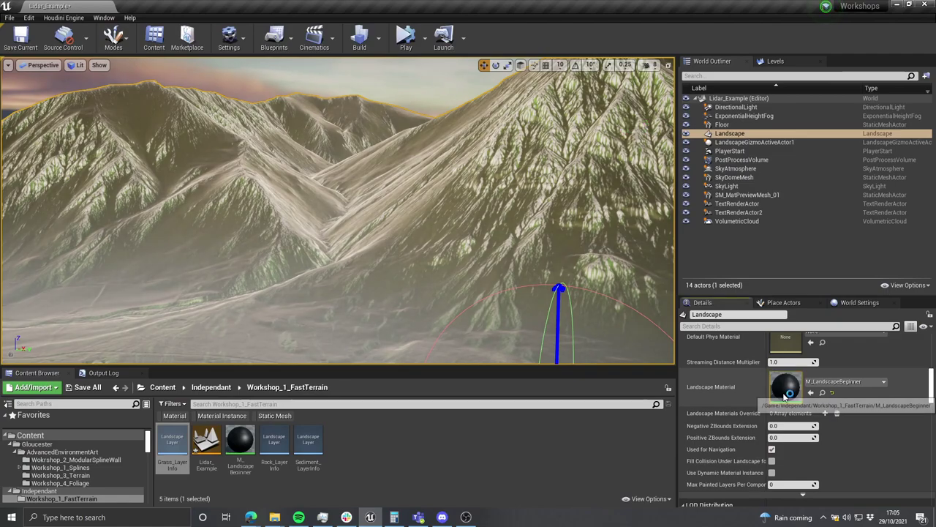
Step: Reopen M_LandscapeBeginner to review how its colour layers are blended, and close it to return to the landscape
{"action": "double_click", "coordinate": [771, 388]}
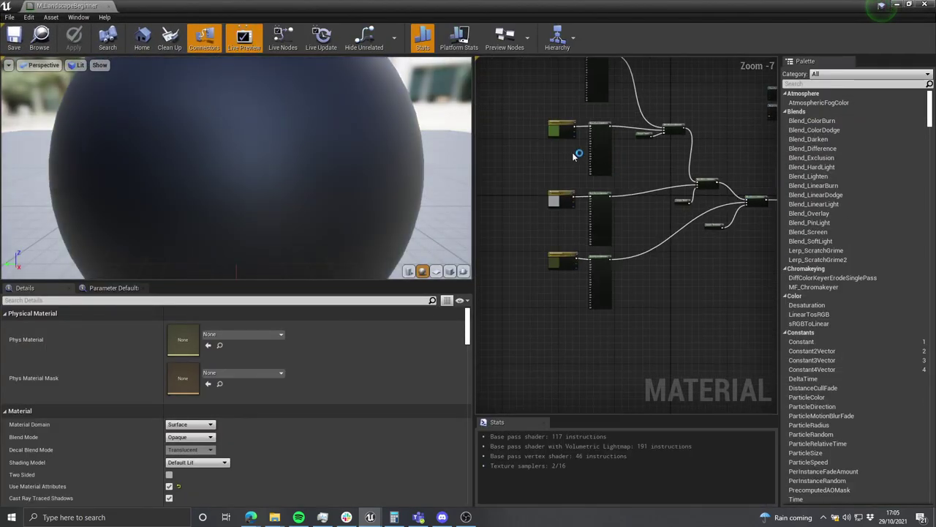
{"action": "scroll", "coordinate": [582, 172], "scroll_direction": "up", "scroll_amount": 5}
{"action": "scroll", "coordinate": [578, 188], "scroll_direction": "down", "scroll_amount": 4}
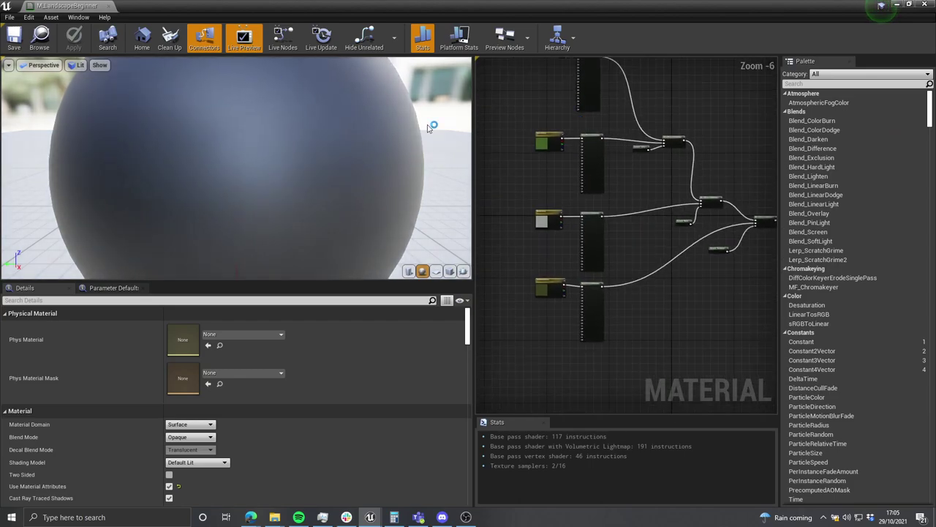
{"action": "right_click_drag", "start_coordinate": [685, 144], "coordinate": [588, 174]}
{"action": "right_click_drag", "start_coordinate": [641, 187], "coordinate": [694, 202]}
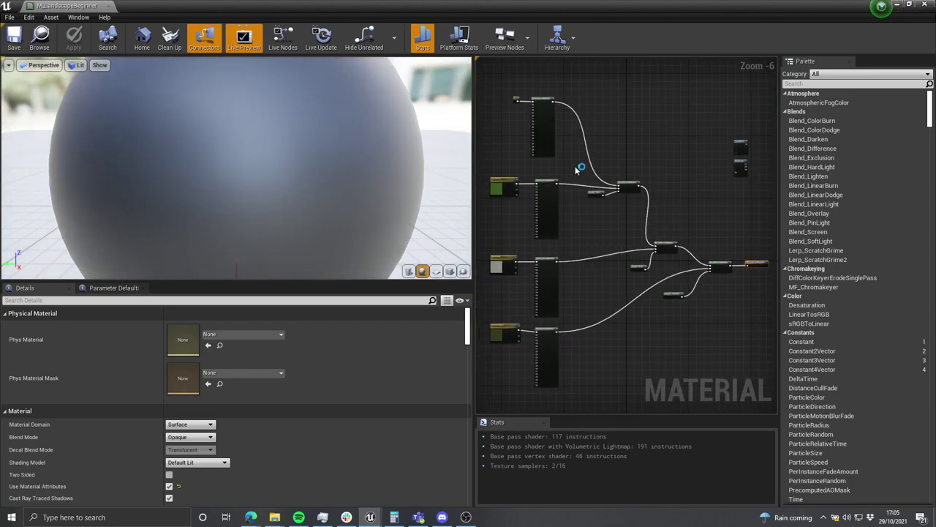
{"action": "left_click", "coordinate": [109, 6]}
{"action": "mouse_move", "coordinate": [486, 175]}
{"action": "right_mouse_down"}
{"action": "mouse_move", "coordinate": [452, 168]}
{"action": "mouse_move", "coordinate": [469, 171]}
{"action": "right_mouse_up"}
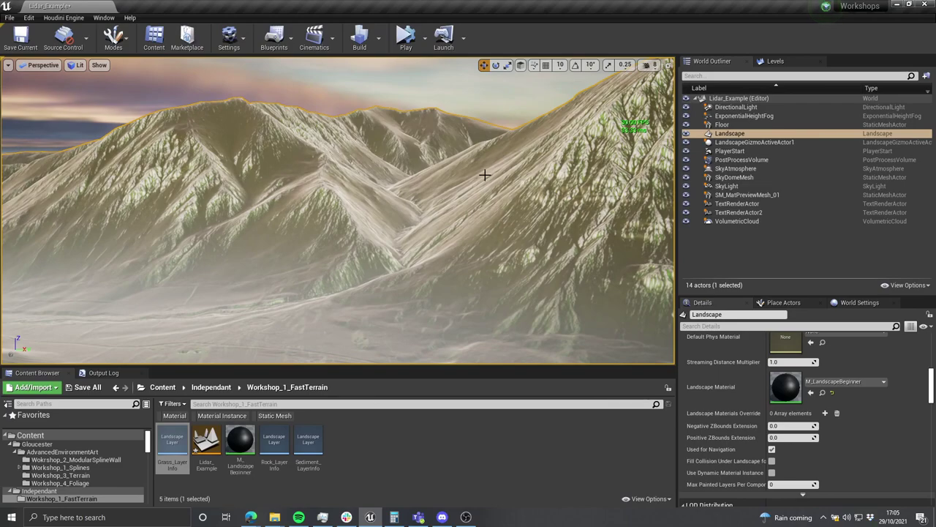